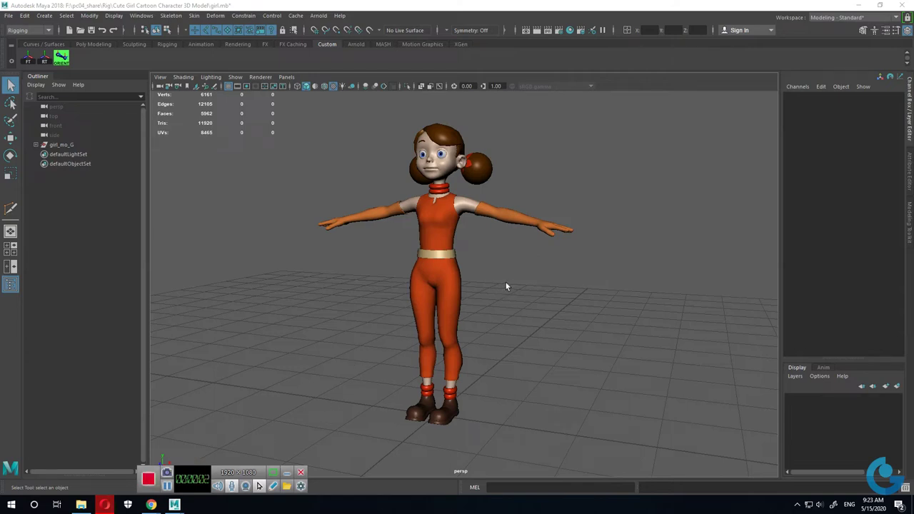
# Step: Turn on Wireframe on Shaded and zoom in toward the character's body and legs
pyautogui.keyDown('alt'); pyautogui.moveTo(462, 267); pyautogui.dragTo(463, 277, button='middle'); pyautogui.keyUp('alt')
pyautogui.click(324, 86)
pyautogui.keyDown('alt'); pyautogui.moveTo(520, 314); pyautogui.dragTo(592, 345, button='right'); pyautogui.keyUp('alt')
pyautogui.keyDown('alt'); pyautogui.moveTo(591, 345); pyautogui.dragTo(581, 258, button='middle'); pyautogui.keyUp('alt')
pyautogui.keyDown('alt'); pyautogui.moveTo(583, 258); pyautogui.dragTo(598, 326, button='right'); pyautogui.keyUp('alt')
pyautogui.moveTo(598, 327)
pyautogui.keyDown('alt'); pyautogui.mouseDown(button='middle')
pyautogui.moveTo(575, 314)
pyautogui.moveTo(526, 204)
pyautogui.mouseUp(button='middle'); pyautogui.keyUp('alt')
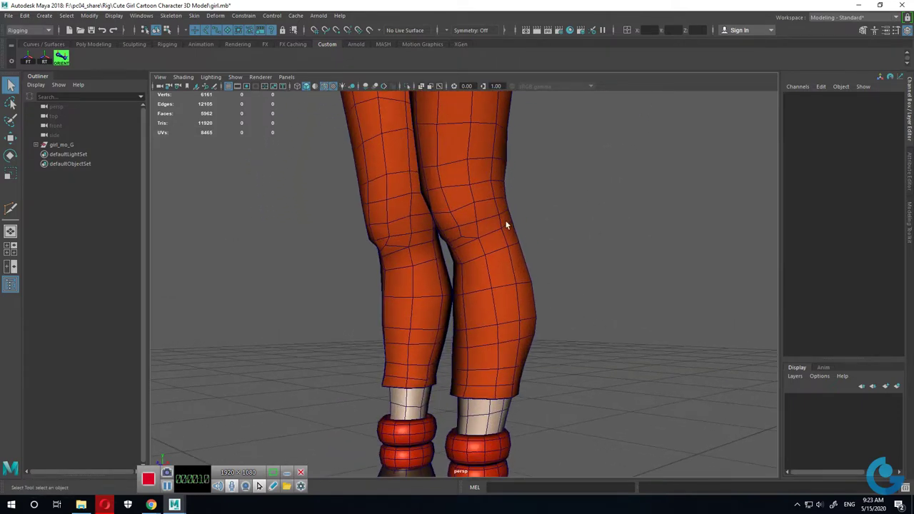
# Step: Orbit around the legs, torso, shoulder and arm to inspect their wireframe
pyautogui.moveTo(480, 257)
pyautogui.keyDown('alt'); pyautogui.mouseDown()
pyautogui.moveTo(550, 253)
pyautogui.moveTo(423, 197)
pyautogui.mouseUp(); pyautogui.keyUp('alt')
pyautogui.moveTo(466, 253)
pyautogui.keyDown('alt'); pyautogui.mouseDown()
pyautogui.moveTo(435, 274)
pyautogui.moveTo(581, 259)
pyautogui.moveTo(537, 286)
pyautogui.moveTo(502, 253)
pyautogui.mouseUp(); pyautogui.keyUp('alt')
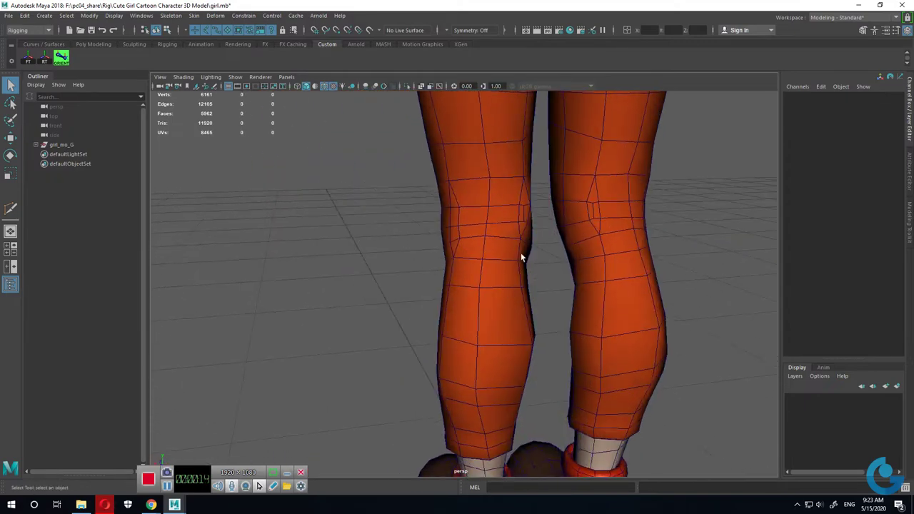
pyautogui.keyDown('alt'); pyautogui.moveTo(629, 256); pyautogui.dragTo(547, 231, button='right'); pyautogui.keyUp('alt')
pyautogui.moveTo(547, 231)
pyautogui.keyDown('alt'); pyautogui.mouseDown()
pyautogui.moveTo(479, 216)
pyautogui.moveTo(555, 198)
pyautogui.moveTo(504, 242)
pyautogui.moveTo(603, 211)
pyautogui.mouseUp(); pyautogui.keyUp('alt')
pyautogui.scroll(3, 502, 245)
pyautogui.keyDown('alt'); pyautogui.moveTo(502, 245); pyautogui.dragTo(629, 224, button='right'); pyautogui.keyUp('alt')
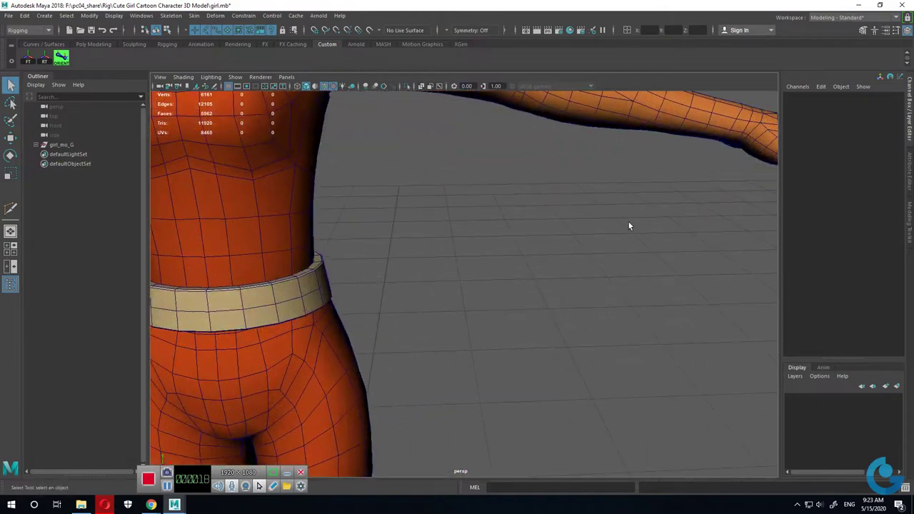
pyautogui.keyDown('alt'); pyautogui.moveTo(629, 224); pyautogui.dragTo(629, 331, button='middle'); pyautogui.keyUp('alt')
pyautogui.moveTo(628, 332)
pyautogui.keyDown('alt'); pyautogui.mouseDown()
pyautogui.moveTo(506, 303)
pyautogui.moveTo(453, 317)
pyautogui.moveTo(489, 302)
pyautogui.moveTo(510, 276)
pyautogui.moveTo(314, 268)
pyautogui.moveTo(365, 243)
pyautogui.mouseUp(); pyautogui.keyUp('alt')
pyautogui.scroll(3, 365, 243)
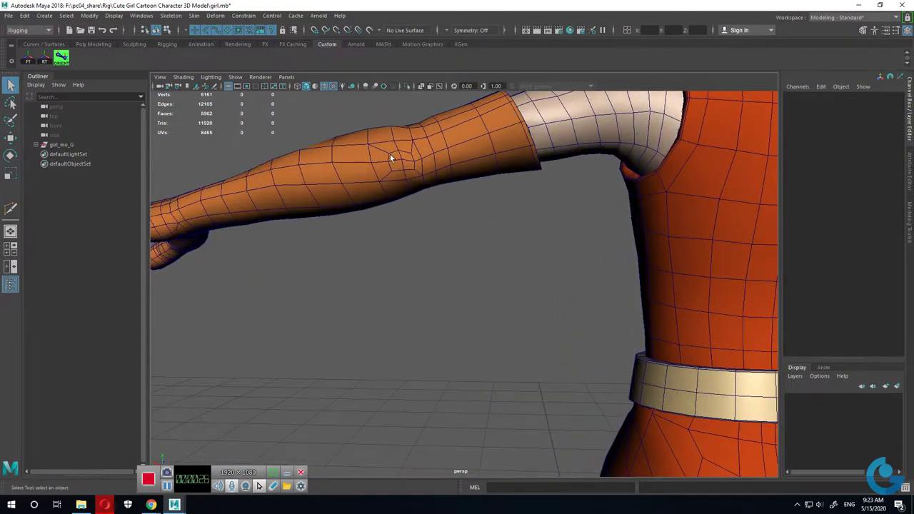
pyautogui.scroll(-5, 426, 159)
pyautogui.moveTo(492, 200)
pyautogui.keyDown('alt'); pyautogui.mouseDown()
pyautogui.moveTo(576, 255)
pyautogui.moveTo(676, 267)
pyautogui.moveTo(645, 338)
pyautogui.moveTo(592, 286)
pyautogui.moveTo(600, 341)
pyautogui.mouseUp(); pyautogui.keyUp('alt')
# Step: Inspect the hand, frame the full body in three-quarter view, and expand girl_mo_G
pyautogui.scroll(3, 600, 341)
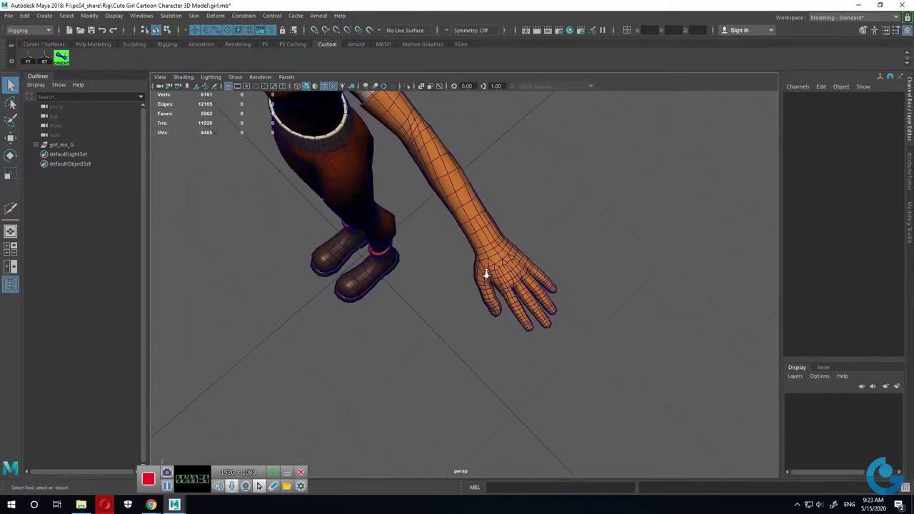
pyautogui.scroll(3, 643, 315)
pyautogui.keyDown('alt'); pyautogui.moveTo(643, 315); pyautogui.dragTo(562, 308); pyautogui.keyUp('alt')
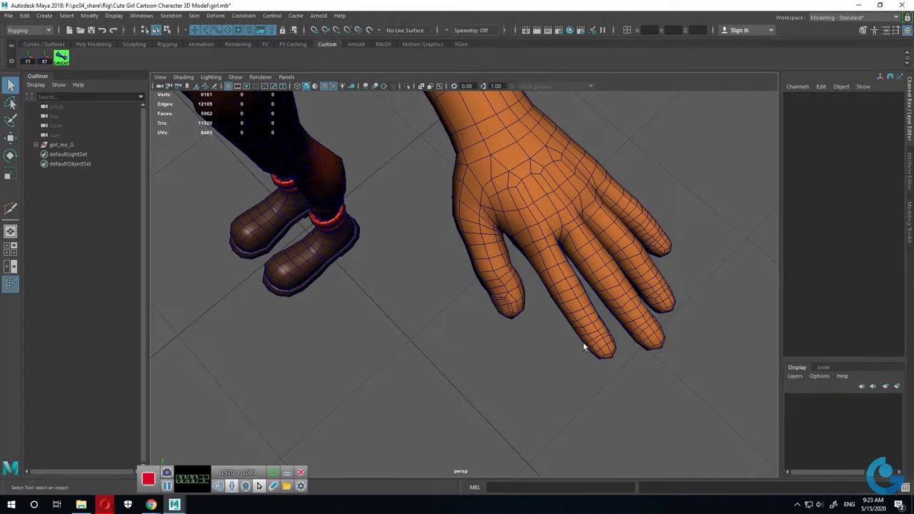
pyautogui.scroll(-4, 628, 171)
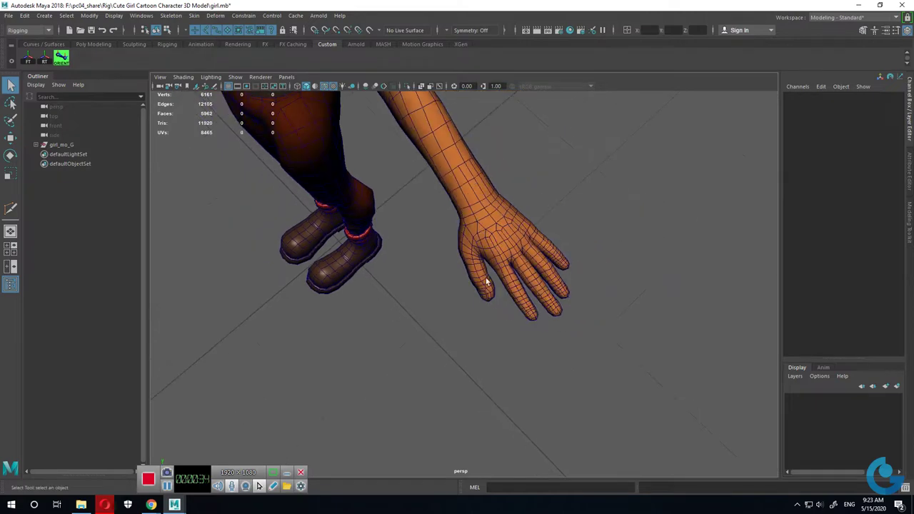
pyautogui.scroll(-2, 554, 337)
pyautogui.keyDown('alt'); pyautogui.moveTo(553, 336); pyautogui.dragTo(599, 343); pyautogui.keyUp('alt')
pyautogui.keyDown('alt'); pyautogui.moveTo(599, 342); pyautogui.dragTo(595, 240, button='middle'); pyautogui.keyUp('alt')
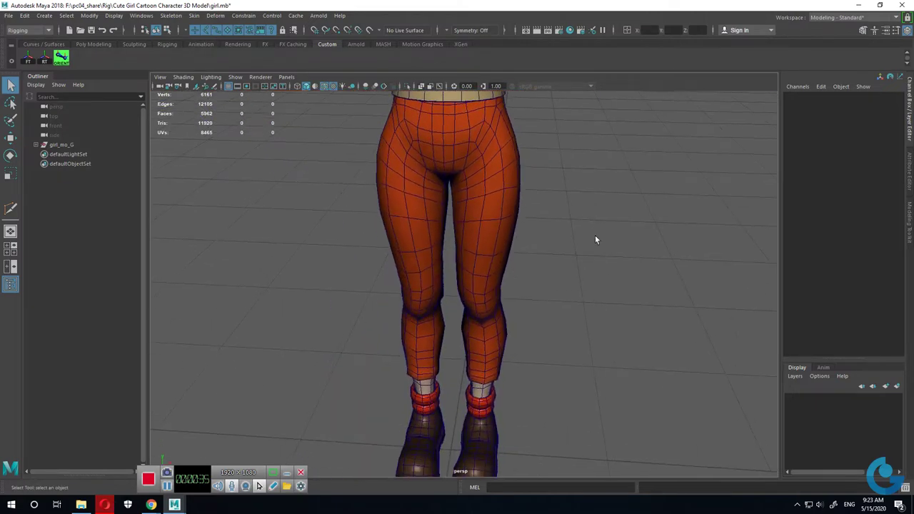
pyautogui.moveTo(593, 351)
pyautogui.keyDown('alt'); pyautogui.mouseDown(button='middle')
pyautogui.moveTo(623, 345)
pyautogui.moveTo(678, 466)
pyautogui.mouseUp(button='middle'); pyautogui.keyUp('alt')
pyautogui.scroll(-2, 679, 466)
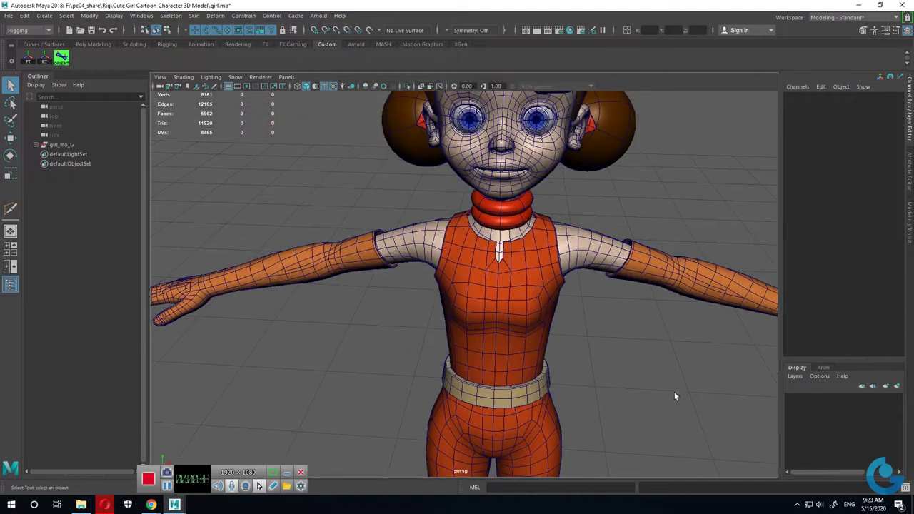
pyautogui.keyDown('alt'); pyautogui.moveTo(678, 466); pyautogui.dragTo(657, 383); pyautogui.keyUp('alt')
pyautogui.scroll(-3, 657, 383)
pyautogui.keyDown('alt'); pyautogui.moveTo(588, 386); pyautogui.dragTo(553, 313); pyautogui.keyUp('alt')
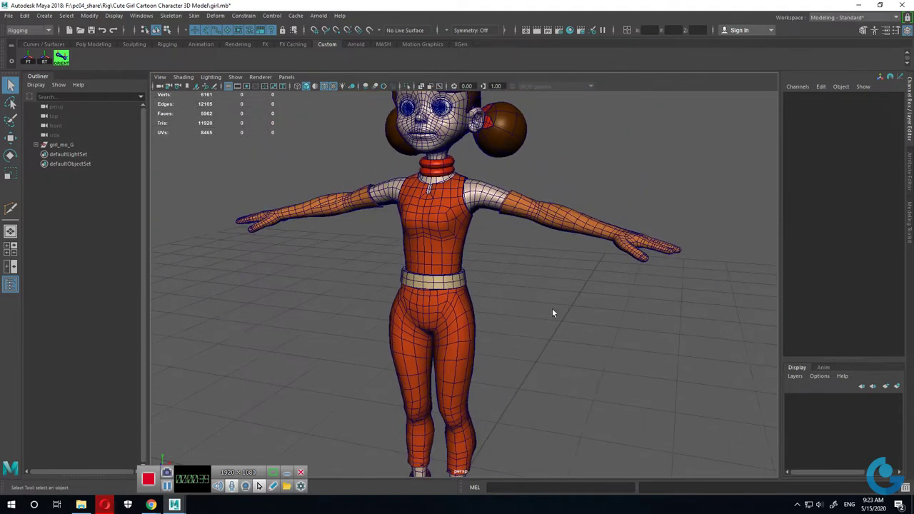
pyautogui.click(34, 145)
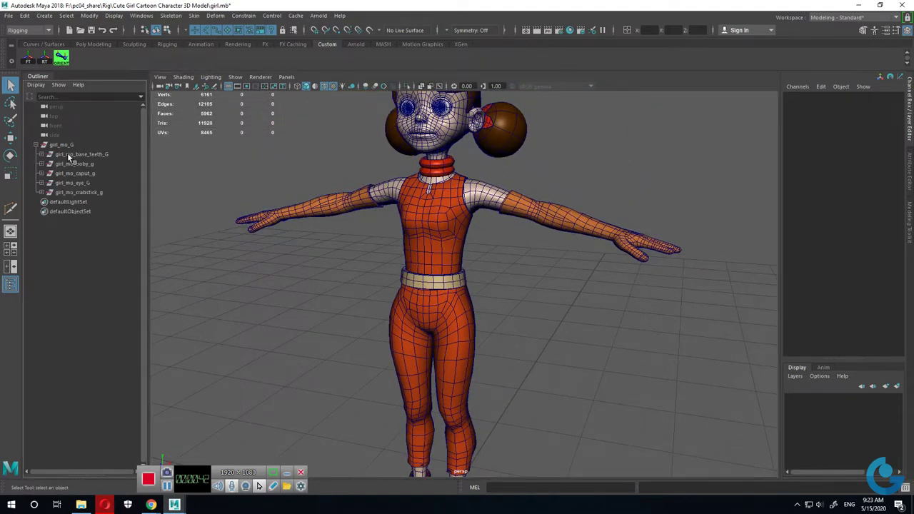
# Step: Step through girl_mo_G's child groups and expand girl_mo_crabstick_g to select polySurface6
pyautogui.click(68, 154)
pyautogui.click(73, 163)
pyautogui.click(76, 173)
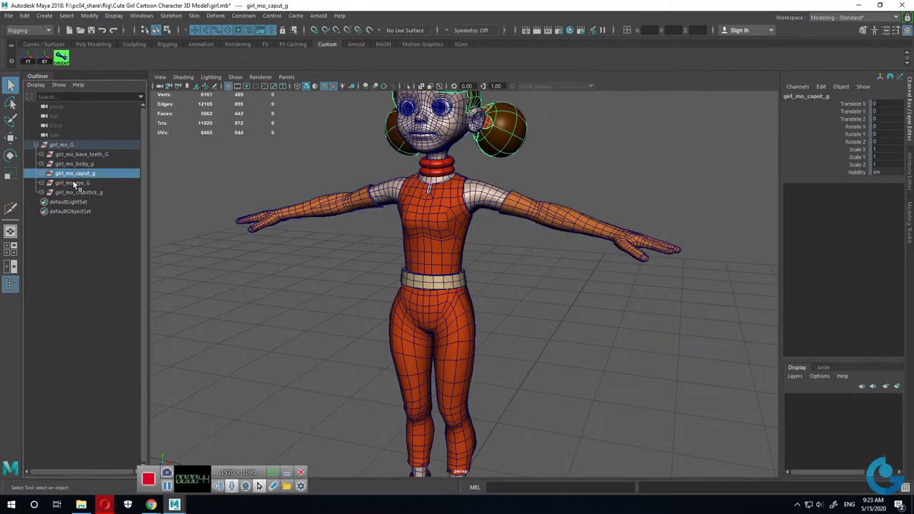
pyautogui.click(78, 183)
pyautogui.click(82, 193)
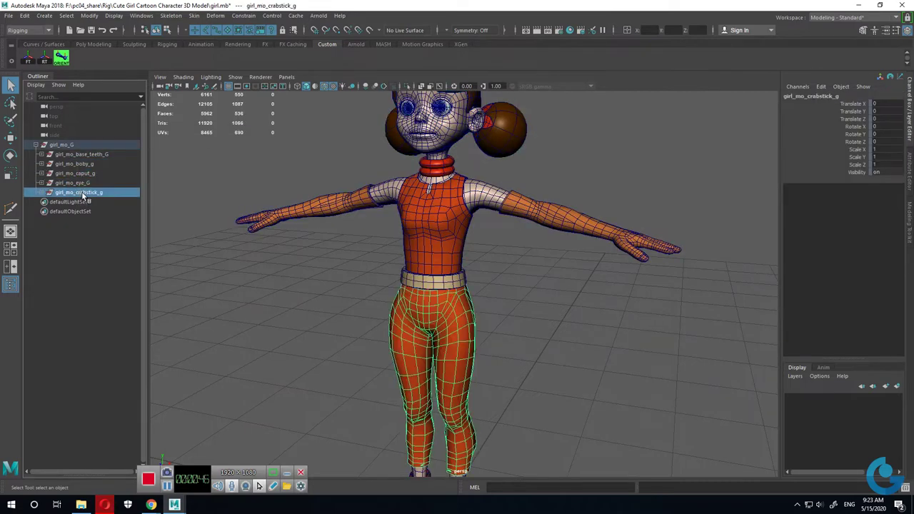
pyautogui.click(41, 193)
pyautogui.click(76, 202)
# Step: Toggle Shapes and DAG Objects Only in the Outliner's Display options
pyautogui.click(36, 85)
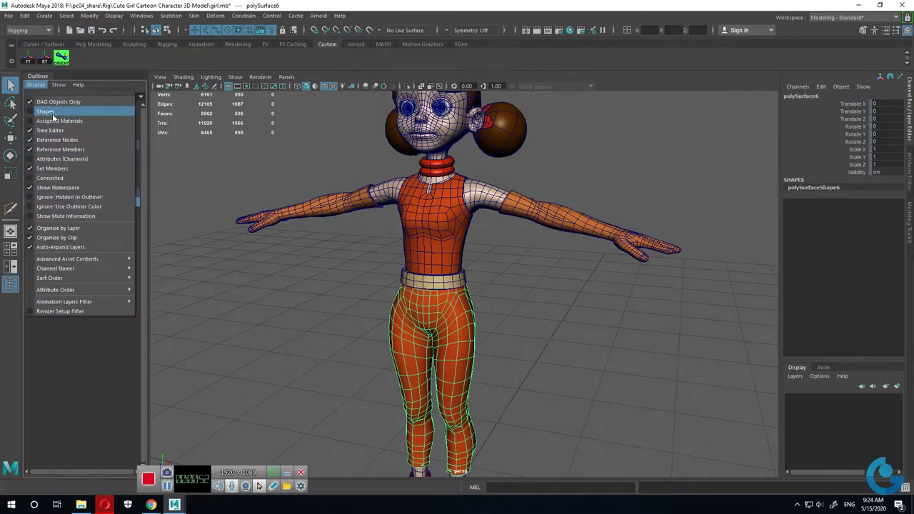
pyautogui.click(49, 112)
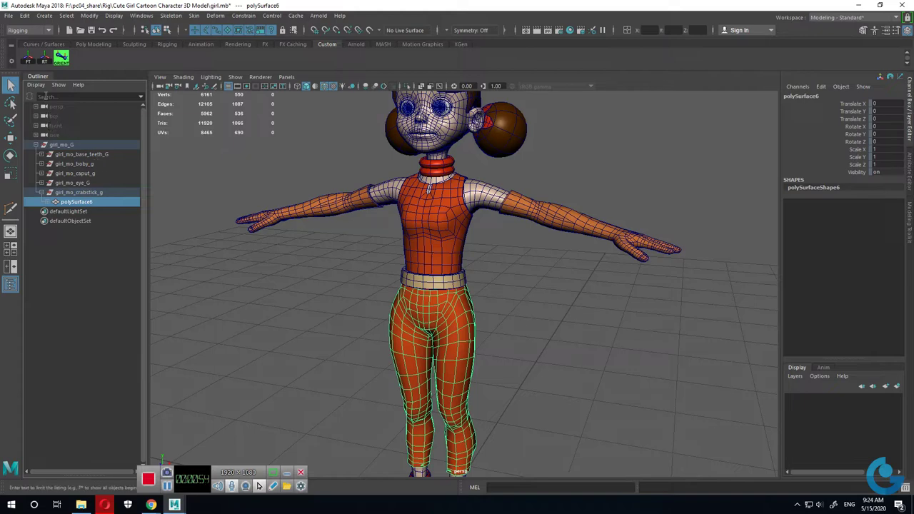
pyautogui.click(37, 85)
pyautogui.click(41, 103)
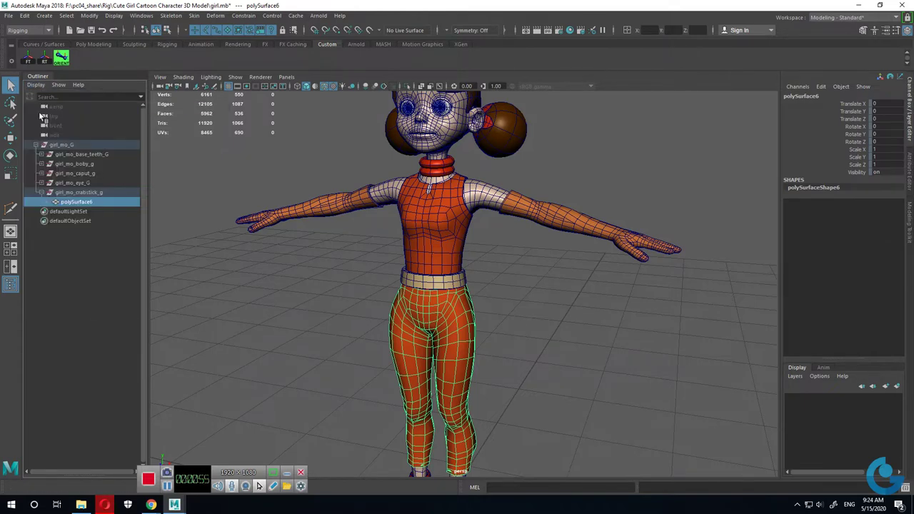
# Step: Clear the selection, then marquee-select all of the character's meshes
pyautogui.click(79, 257)
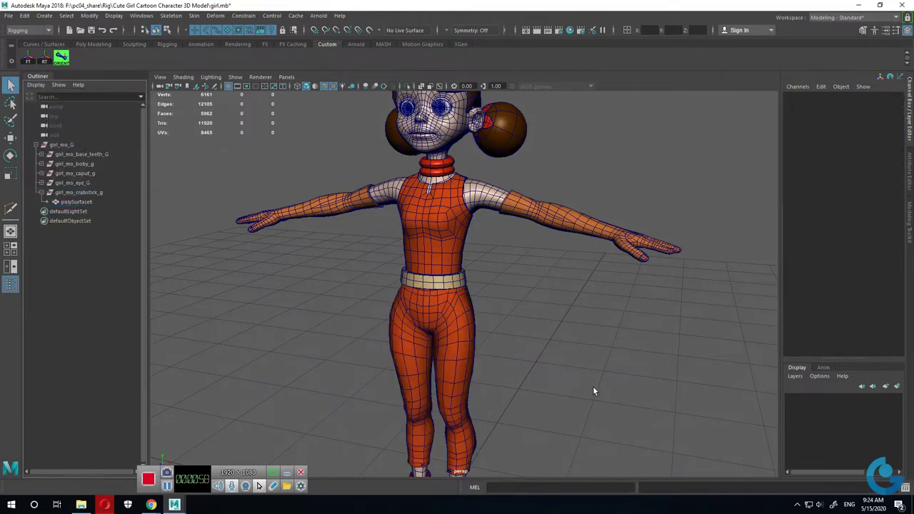
pyautogui.scroll(-5, 378, 200)
pyautogui.moveTo(308, 157); pyautogui.dragTo(628, 428)
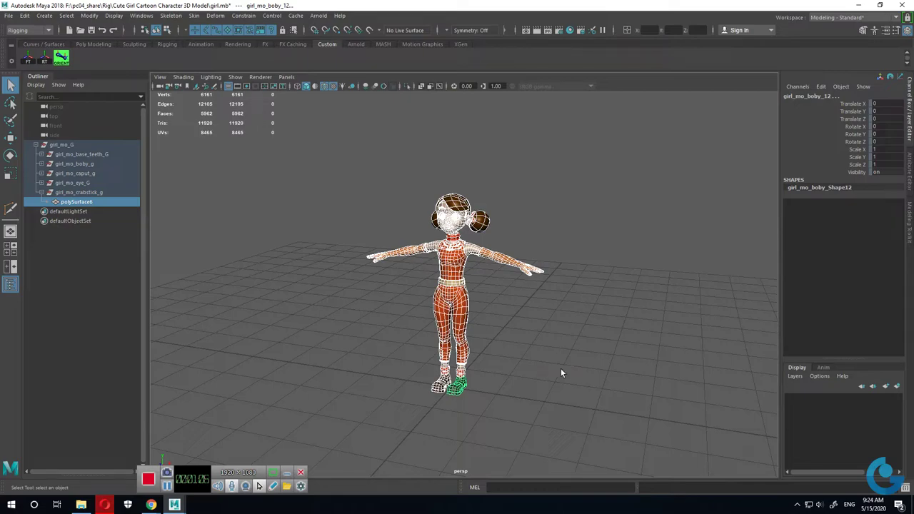
# Step: Frame the selected meshes, group them with Ctrl+G, and move group1 to the top level
pyautogui.press('f')
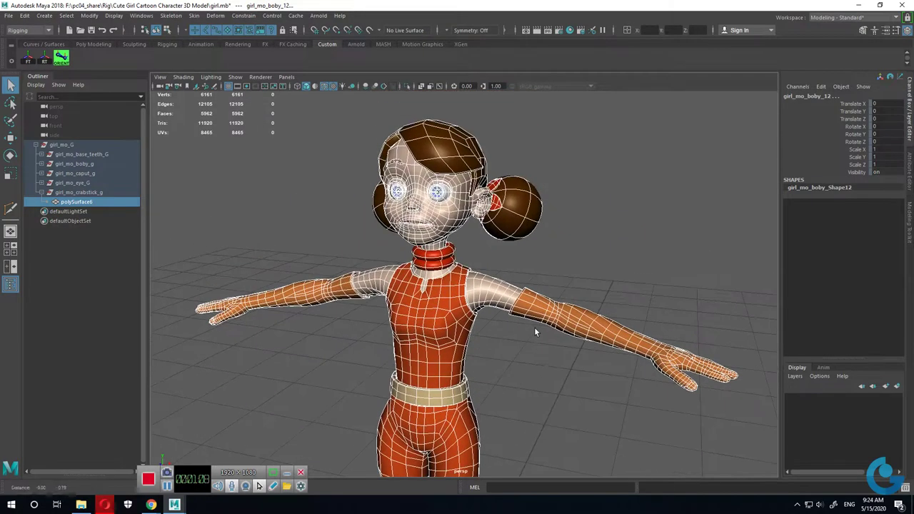
pyautogui.keyDown('alt'); pyautogui.moveTo(571, 377); pyautogui.dragTo(493, 287, button='right'); pyautogui.keyUp('alt')
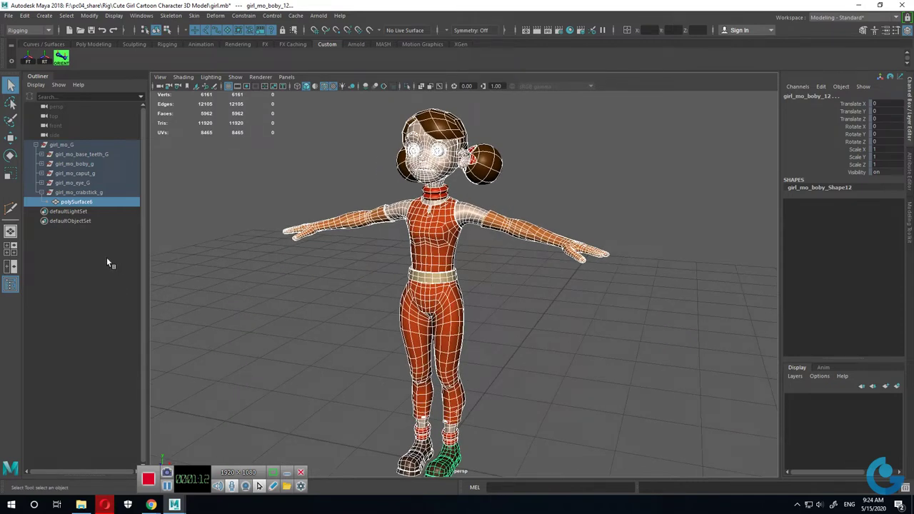
pyautogui.hotkey('ctrl', 'g')
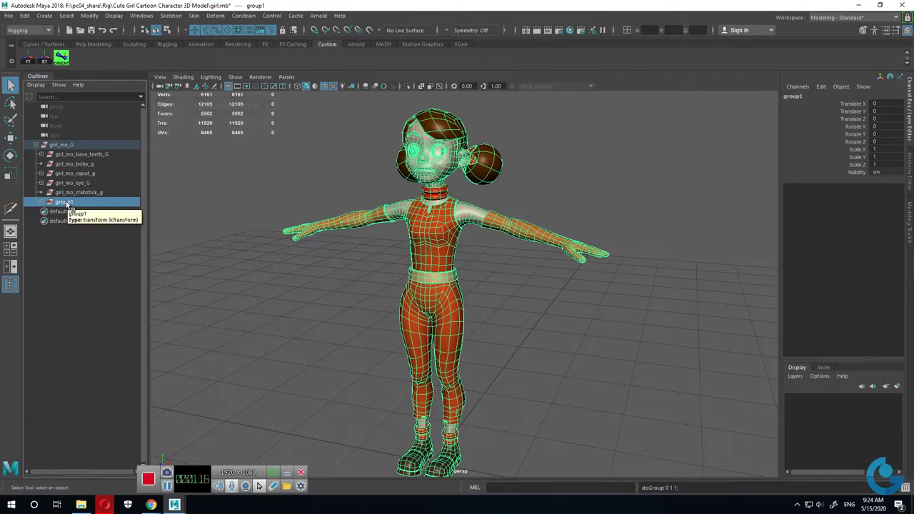
pyautogui.moveTo(74, 193); pyautogui.dragTo(72, 147, button='middle')
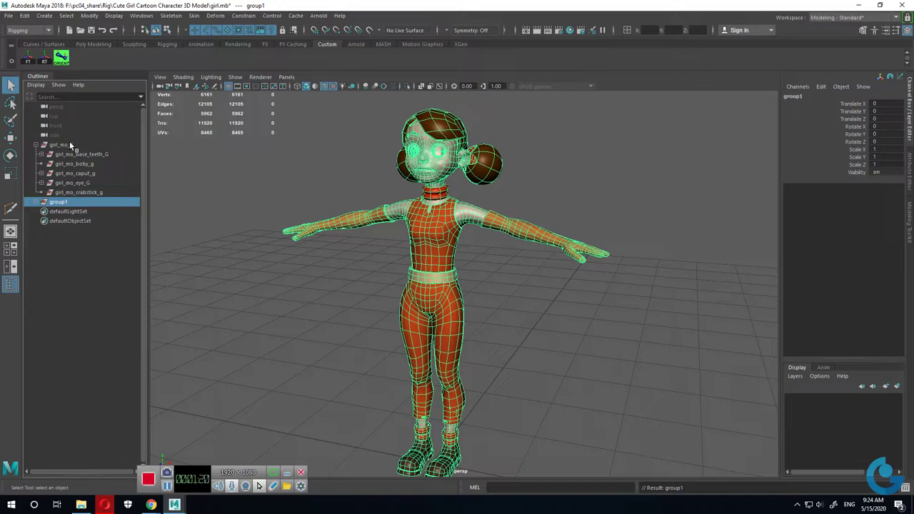
# Step: Delete all construction history, then delete the emptied girl_mo_G hierarchy
pyautogui.click(69, 144)
pyautogui.click(59, 203)
pyautogui.click(424, 220)
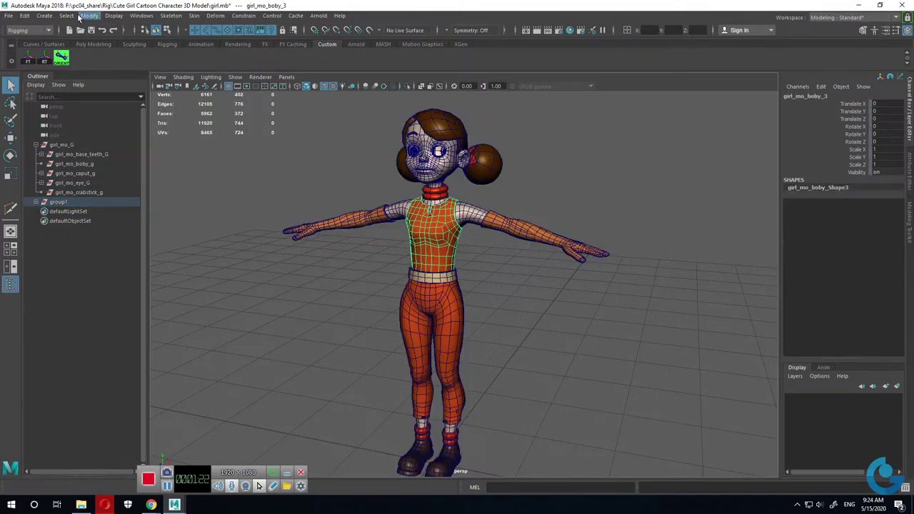
pyautogui.click(25, 15)
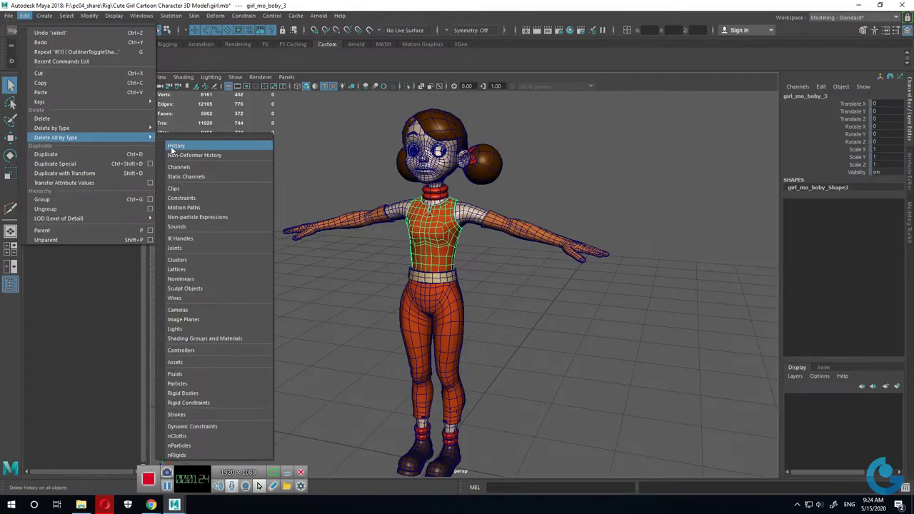
pyautogui.click(177, 146)
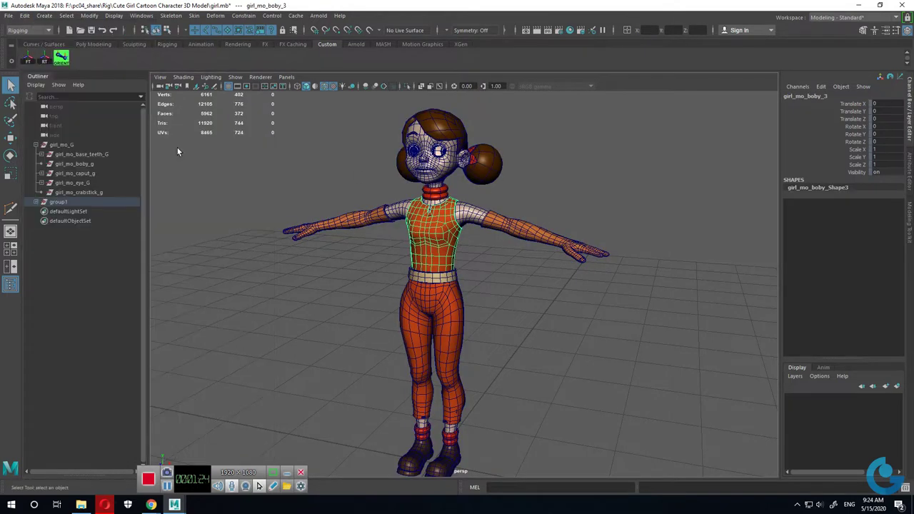
pyautogui.click(63, 147)
pyautogui.press('Delete')
# Step: Rename group1 to Girl_Geo and expand it to list its meshes
pyautogui.click(58, 145)
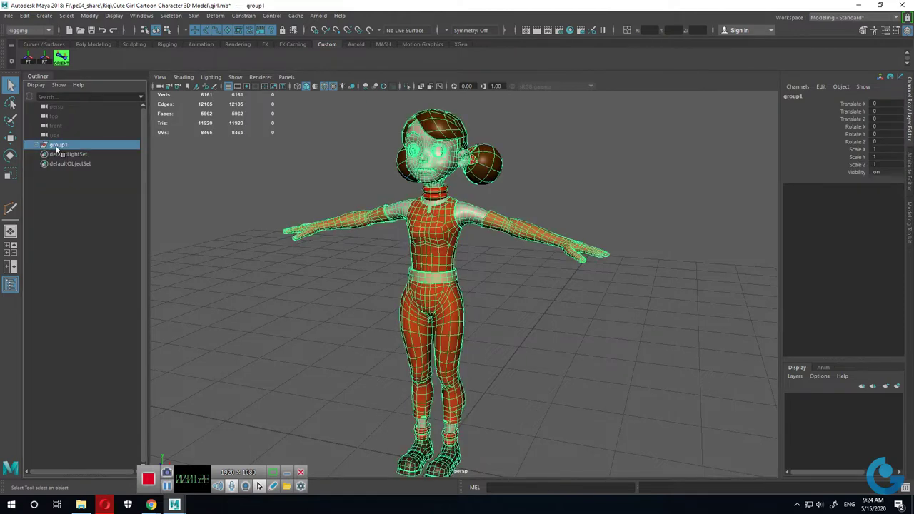
pyautogui.doubleClick(65, 146)
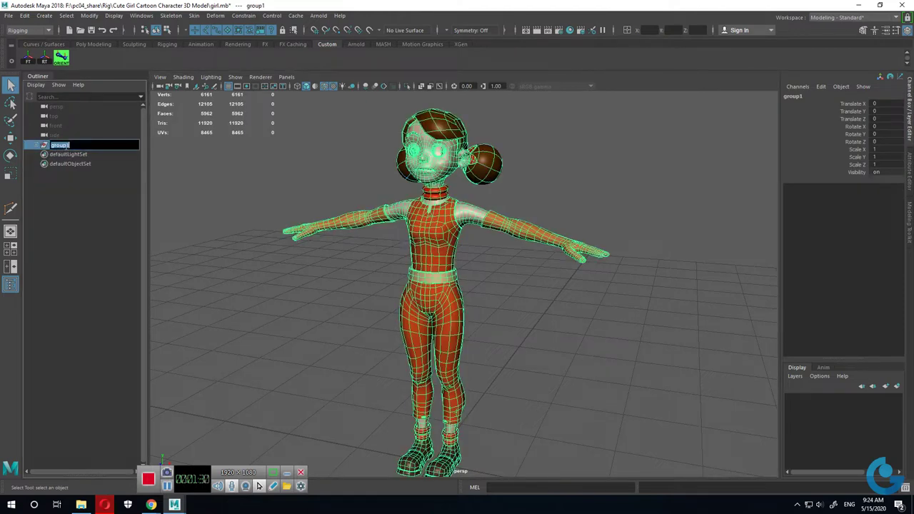
pyautogui.write('Girl_Ge')
pyautogui.write('o')
pyautogui.press('Return')
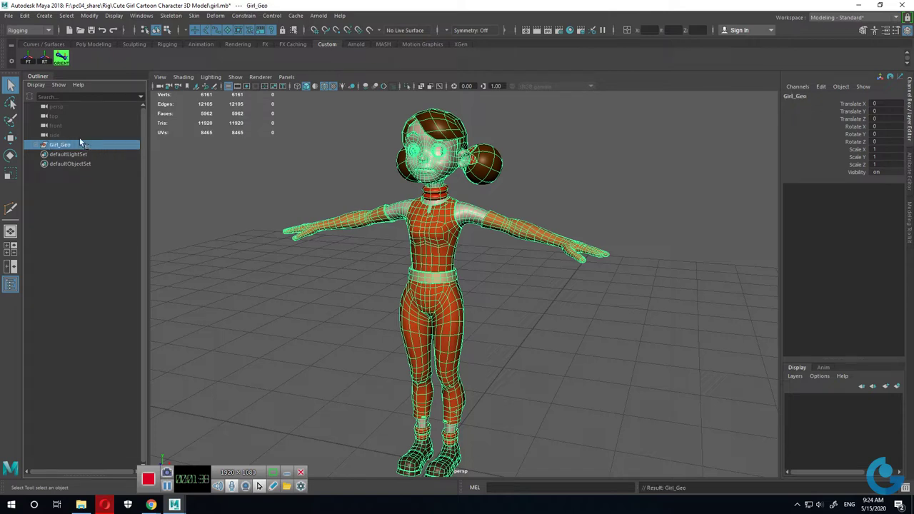
pyautogui.click(38, 144)
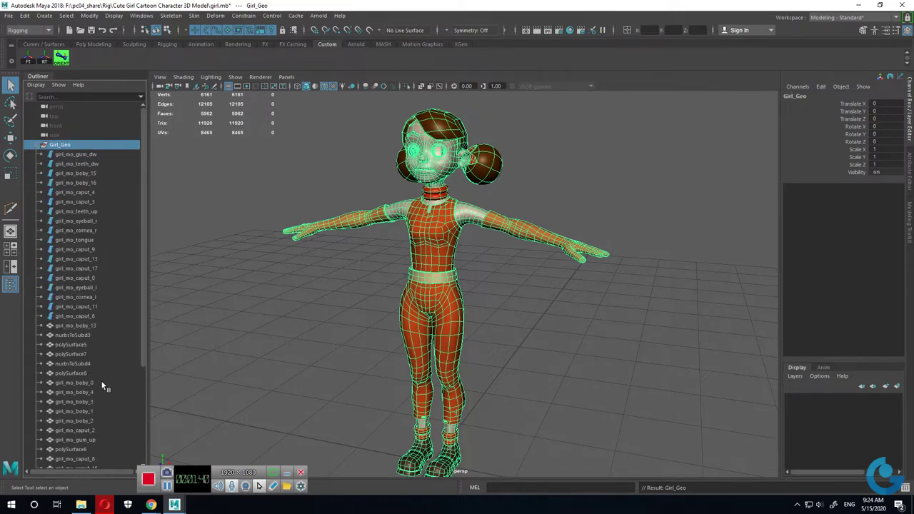
pyautogui.click(89, 154)
pyautogui.click(86, 164)
pyautogui.click(86, 183)
pyautogui.click(87, 201)
pyautogui.click(87, 230)
pyautogui.click(86, 240)
pyautogui.click(86, 250)
pyautogui.click(84, 268)
pyautogui.click(84, 287)
pyautogui.click(84, 307)
pyautogui.click(84, 315)
pyautogui.click(84, 287)
pyautogui.click(83, 259)
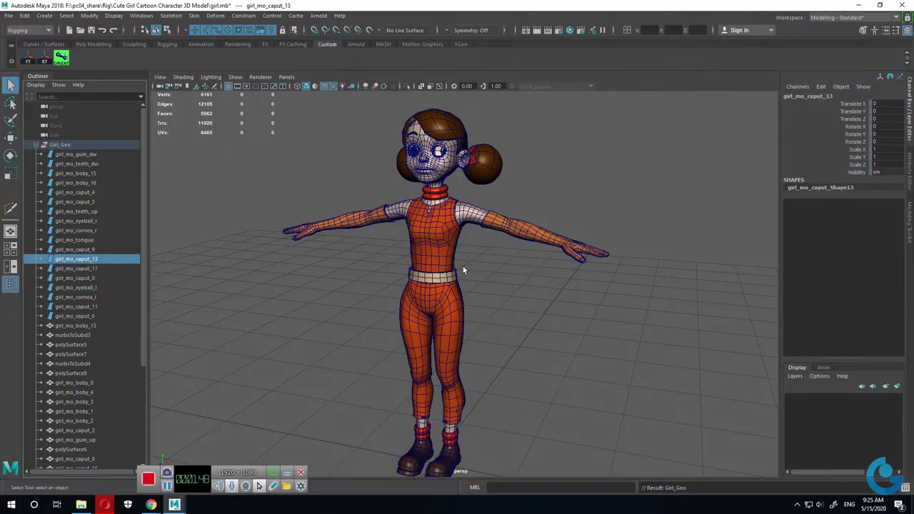
pyautogui.keyDown('alt'); pyautogui.moveTo(453, 261); pyautogui.dragTo(429, 248); pyautogui.keyUp('alt')
pyautogui.moveTo(429, 248)
pyautogui.keyDown('alt'); pyautogui.mouseDown(button='right')
pyautogui.moveTo(500, 170)
pyautogui.moveTo(471, 215)
pyautogui.mouseUp(button='right'); pyautogui.keyUp('alt')
pyautogui.moveTo(472, 215)
pyautogui.keyDown('alt'); pyautogui.mouseDown()
pyautogui.moveTo(490, 236)
pyautogui.moveTo(471, 228)
pyautogui.moveTo(483, 209)
pyautogui.mouseUp(); pyautogui.keyUp('alt')
pyautogui.click(488, 243)
pyautogui.moveTo(501, 264)
pyautogui.keyDown('alt'); pyautogui.mouseDown()
pyautogui.moveTo(461, 262)
pyautogui.moveTo(495, 277)
pyautogui.mouseUp(); pyautogui.keyUp('alt')
pyautogui.keyDown('alt'); pyautogui.moveTo(496, 277); pyautogui.dragTo(493, 277, button='right'); pyautogui.keyUp('alt')
pyautogui.keyDown('alt'); pyautogui.moveTo(493, 277); pyautogui.dragTo(474, 283); pyautogui.keyUp('alt')
pyautogui.moveTo(77, 155); pyautogui.dragTo(90, 315)
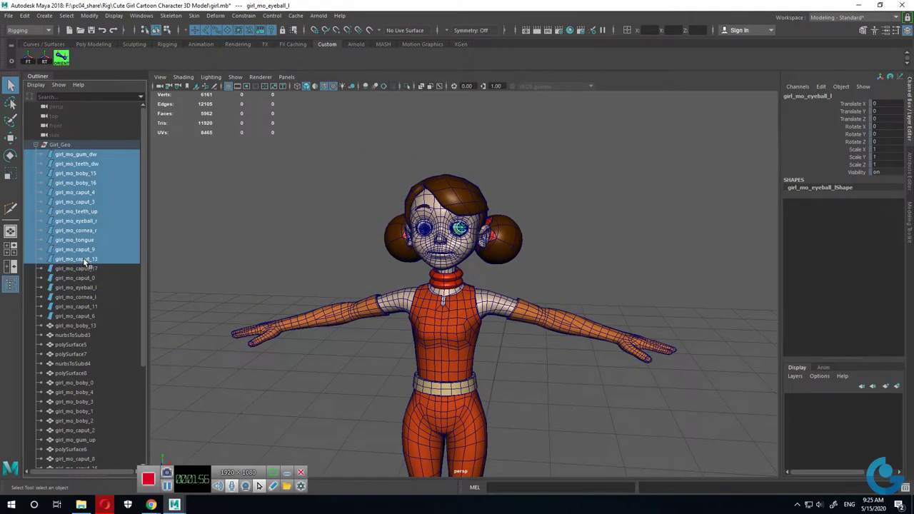
pyautogui.keyDown('alt'); pyautogui.moveTo(458, 297); pyautogui.dragTo(421, 270); pyautogui.keyUp('alt')
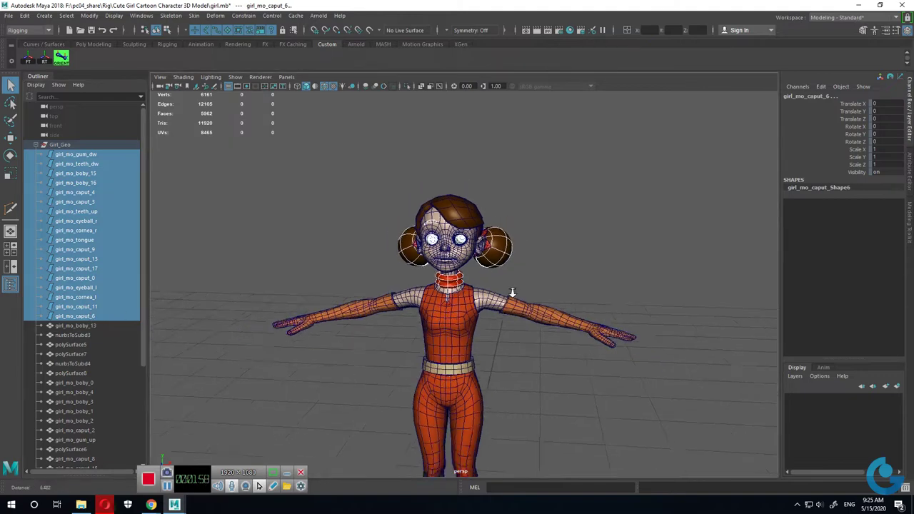
pyautogui.keyDown('alt'); pyautogui.moveTo(420, 270); pyautogui.dragTo(441, 190, button='right'); pyautogui.keyUp('alt')
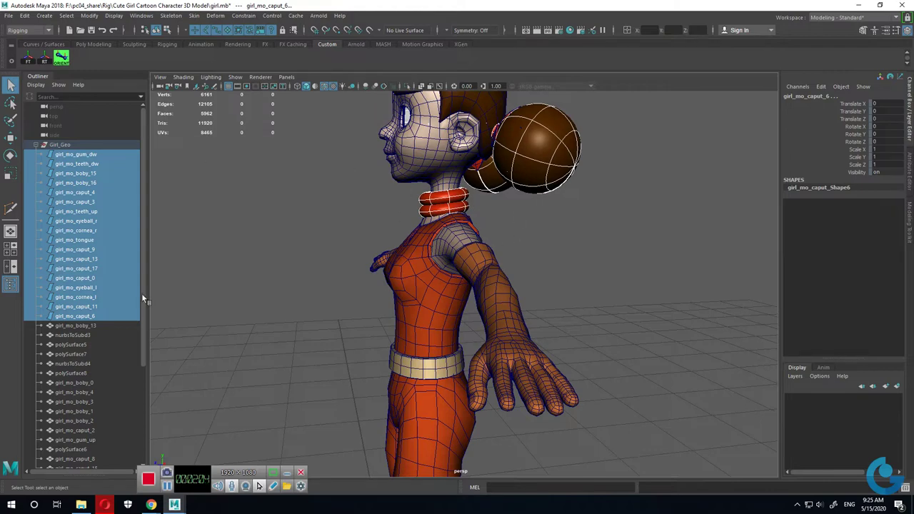
pyautogui.click(11, 15)
# Step: Open girl_Model_Tail.mb, discarding unsaved changes to girl.mb
pyautogui.click(36, 34)
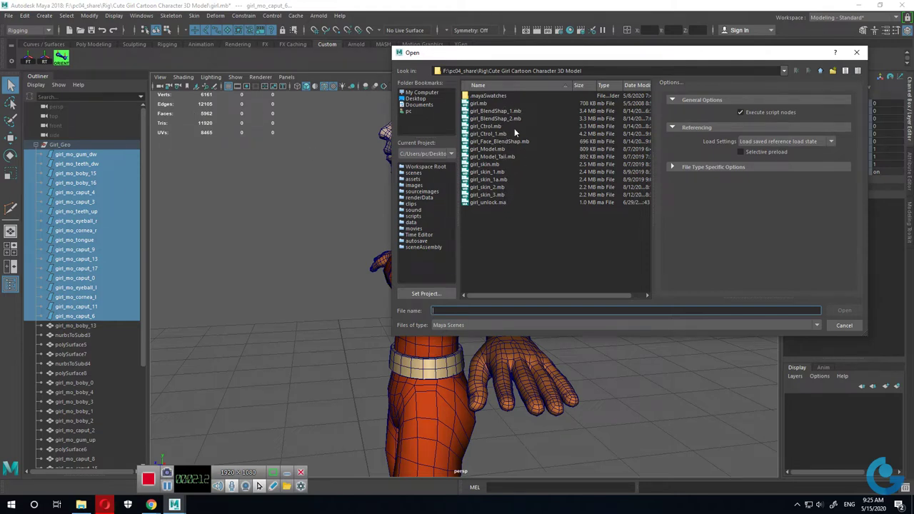
pyautogui.click(490, 157)
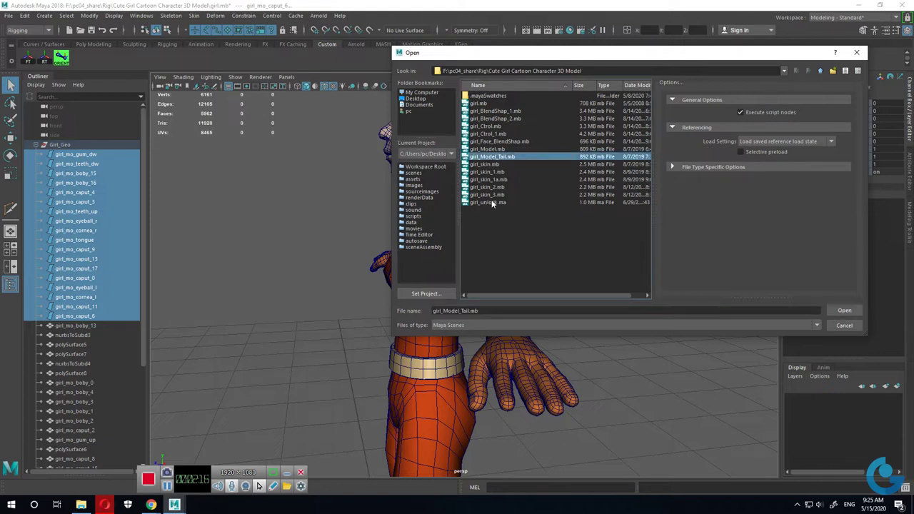
pyautogui.click(844, 311)
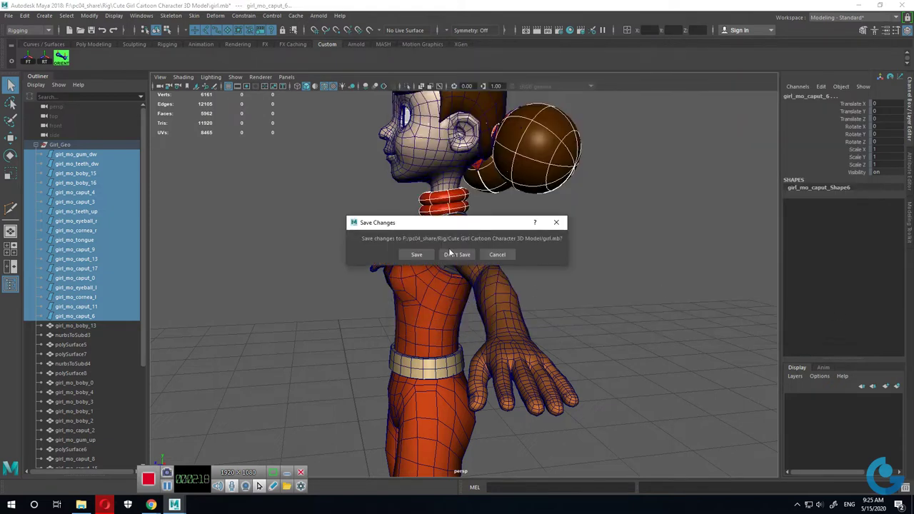
pyautogui.click(451, 253)
# Step: Zoom and orbit to the new character's side, then select the torso and the tail
pyautogui.keyDown('alt'); pyautogui.moveTo(514, 321); pyautogui.dragTo(643, 364, button='right'); pyautogui.keyUp('alt')
pyautogui.moveTo(643, 364)
pyautogui.keyDown('alt'); pyautogui.mouseDown()
pyautogui.moveTo(533, 364)
pyautogui.moveTo(617, 377)
pyautogui.moveTo(510, 345)
pyautogui.moveTo(477, 275)
pyautogui.moveTo(542, 327)
pyautogui.moveTo(531, 269)
pyautogui.mouseUp(); pyautogui.keyUp('alt')
pyautogui.click(473, 280)
pyautogui.click(532, 268)
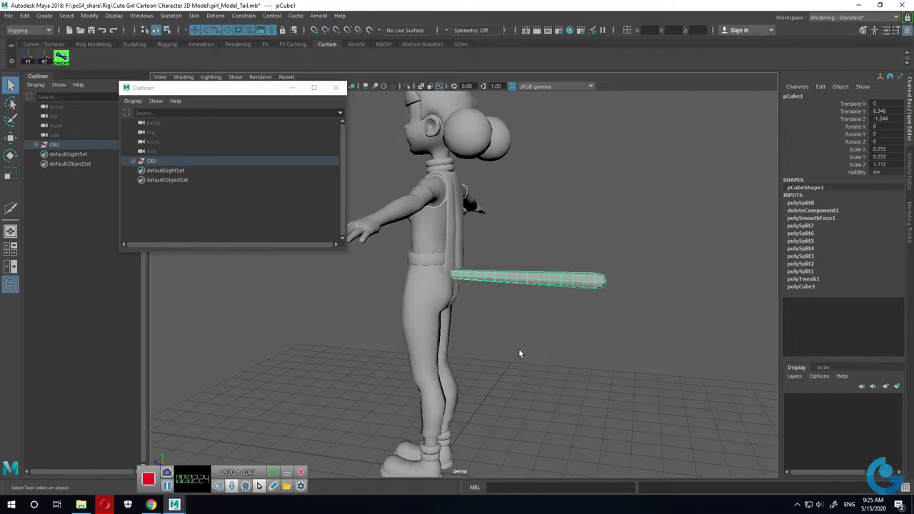
# Step: Orbit around the character and close the extra floating Outliner window
pyautogui.keyDown('alt'); pyautogui.moveTo(519, 348); pyautogui.dragTo(626, 358); pyautogui.keyUp('alt')
pyautogui.keyDown('alt'); pyautogui.moveTo(627, 358); pyautogui.dragTo(626, 344, button='middle'); pyautogui.keyUp('alt')
pyautogui.keyDown('alt'); pyautogui.moveTo(626, 344); pyautogui.dragTo(616, 336); pyautogui.keyUp('alt')
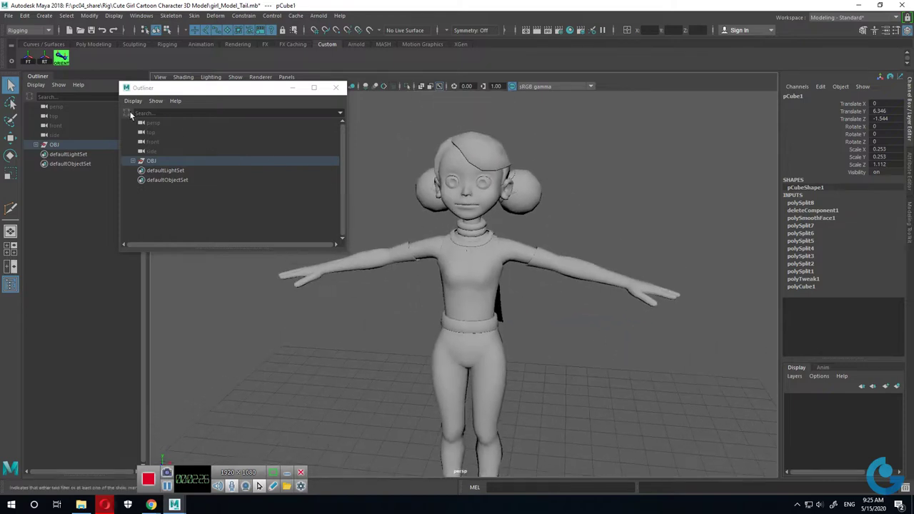
pyautogui.click(336, 87)
pyautogui.moveTo(643, 345)
pyautogui.keyDown('alt'); pyautogui.mouseDown(button='right')
pyautogui.moveTo(531, 325)
pyautogui.moveTo(632, 269)
pyautogui.mouseUp(button='right'); pyautogui.keyUp('alt')
# Step: Expand OBJ to browse the corneas and girl_mo_boby_14, then collapse and select OBJ
pyautogui.click(39, 145)
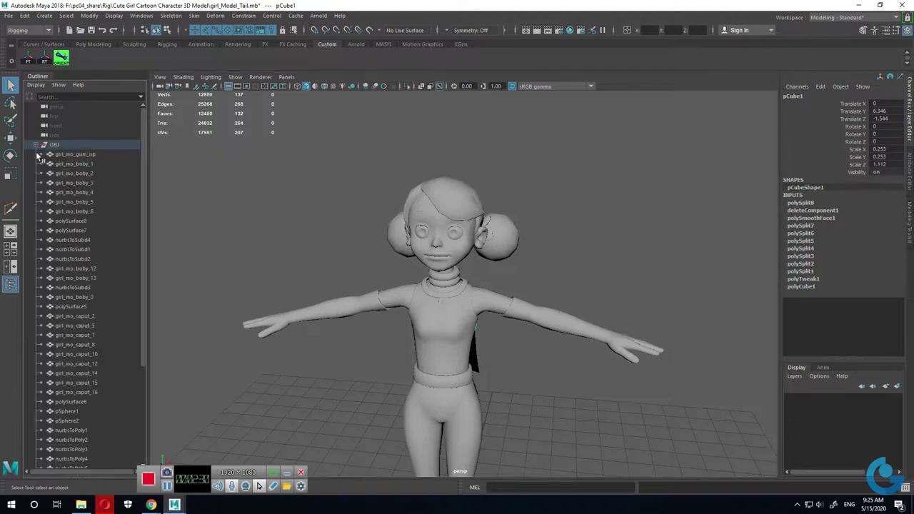
pyautogui.scroll(-10, 111, 291)
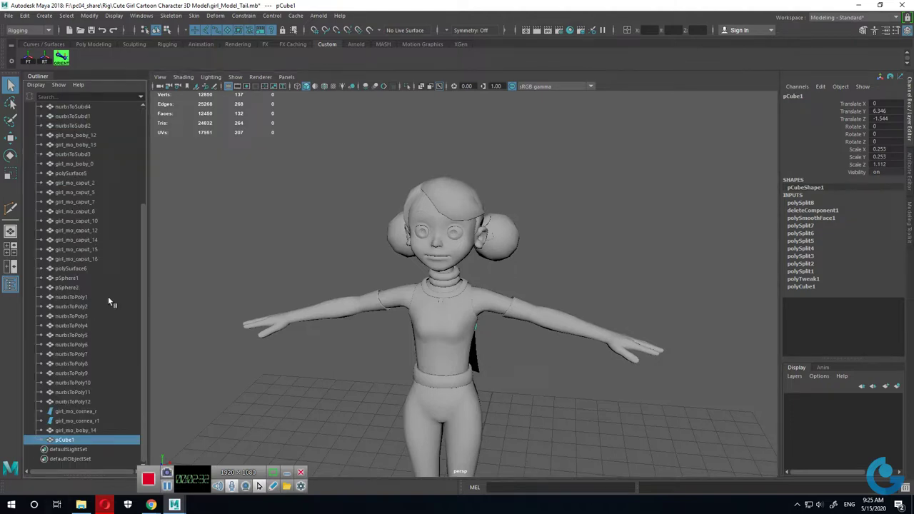
pyautogui.click(95, 411)
pyautogui.click(89, 421)
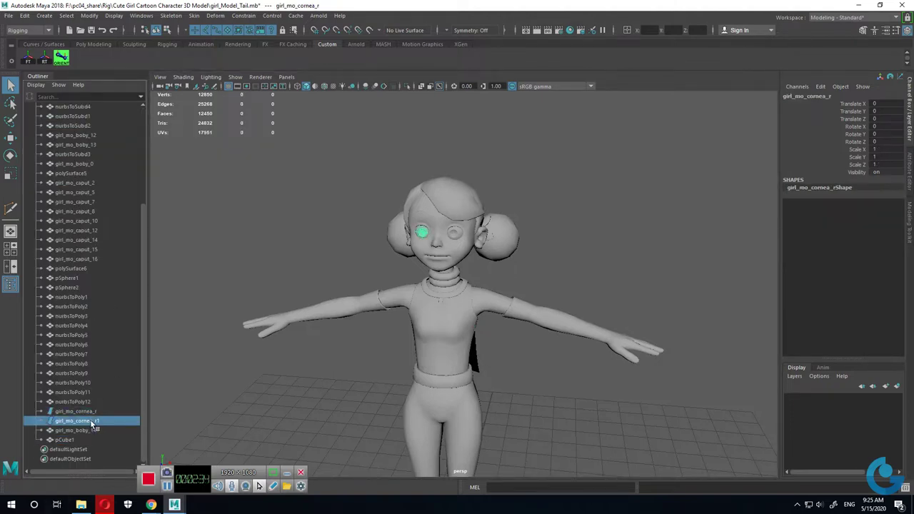
pyautogui.click(75, 430)
pyautogui.click(75, 412)
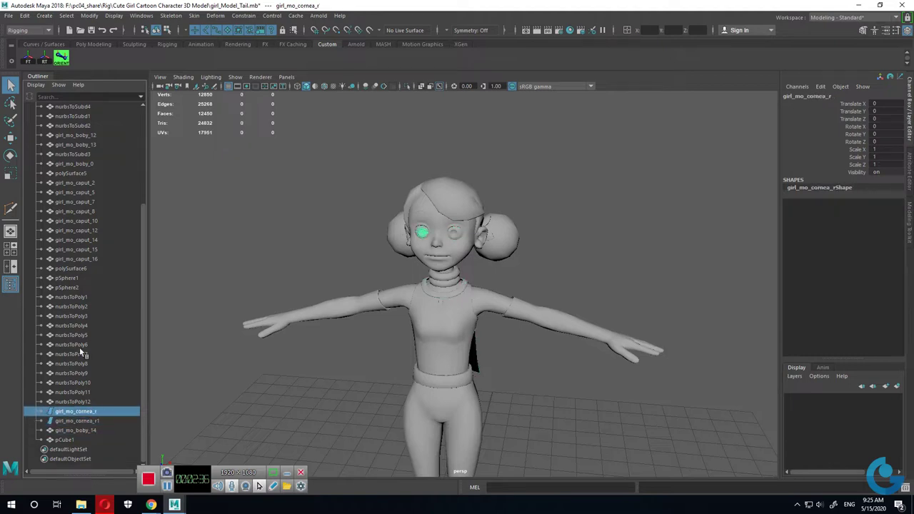
pyautogui.scroll(5, 74, 155)
pyautogui.click(36, 145)
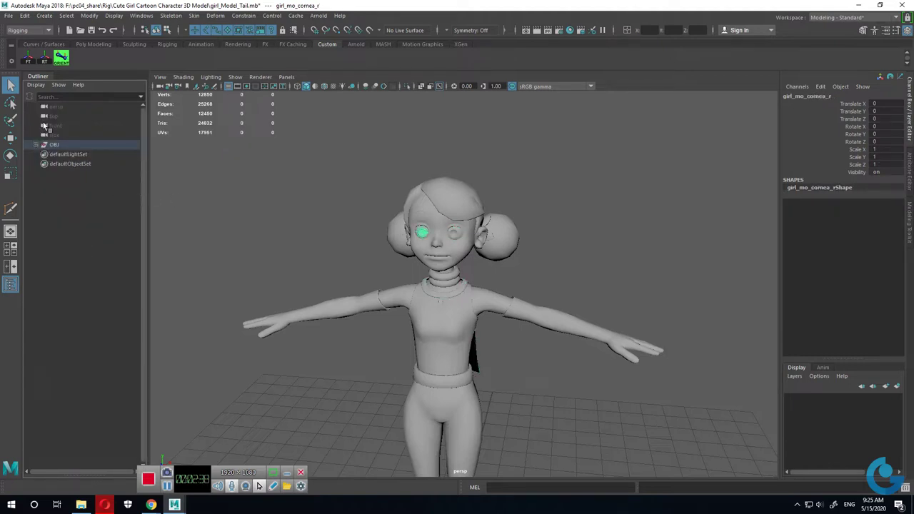
pyautogui.click(55, 145)
# Step: Orbit the view, clear the selection, and select the character's top
pyautogui.moveTo(527, 367)
pyautogui.keyDown('alt'); pyautogui.mouseDown()
pyautogui.moveTo(529, 327)
pyautogui.moveTo(466, 322)
pyautogui.mouseUp(); pyautogui.keyUp('alt')
pyautogui.click(529, 323)
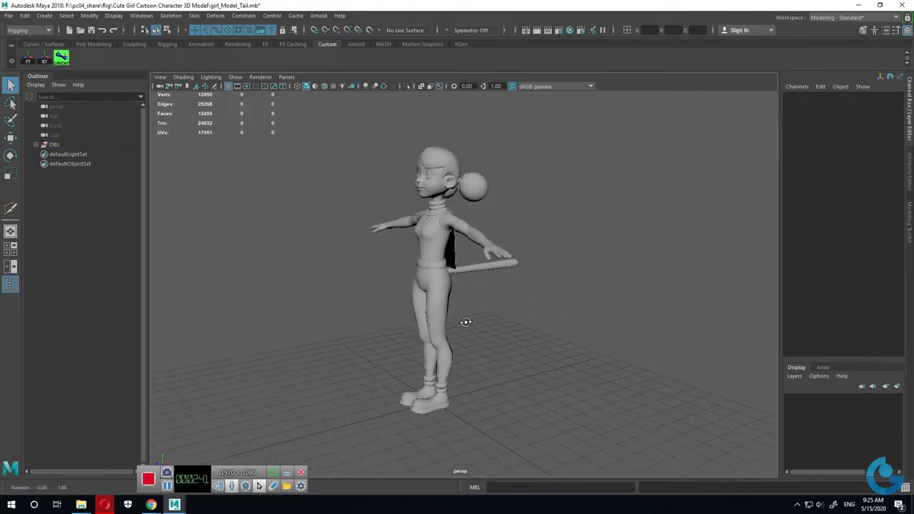
pyautogui.click(435, 255)
# Step: Switch to the Modeling menu set, then open and close the UV Editor for the top
pyautogui.click(28, 30)
pyautogui.click(28, 38)
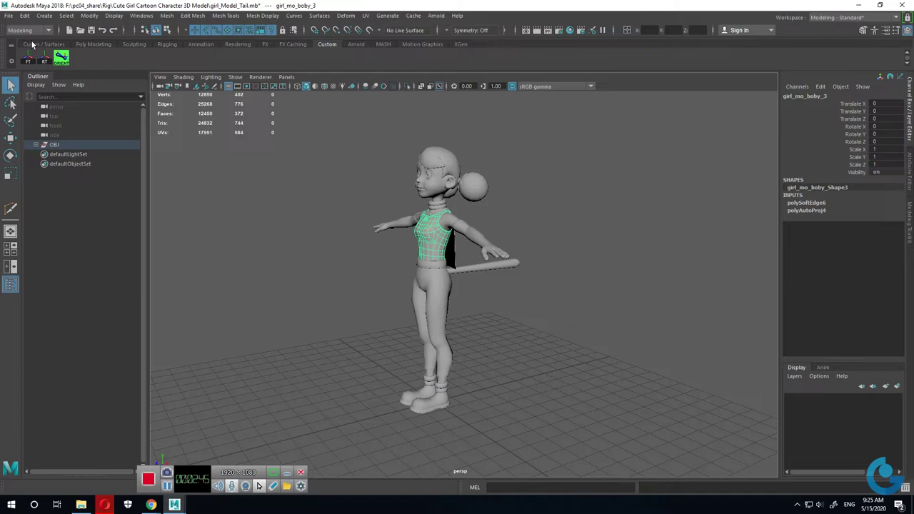
pyautogui.click(366, 15)
pyautogui.click(403, 35)
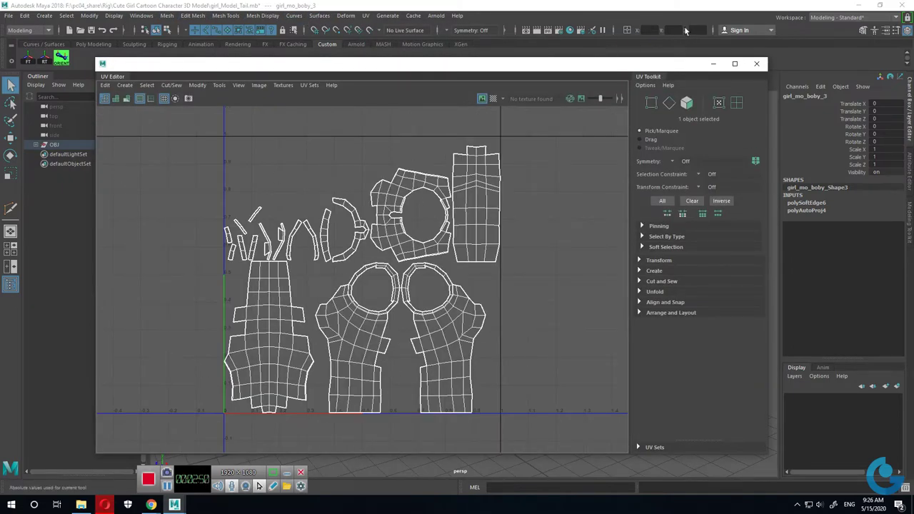
pyautogui.click(757, 64)
# Step: Select and frame the pants, orbit to the character's side, then deselect
pyautogui.click(436, 305)
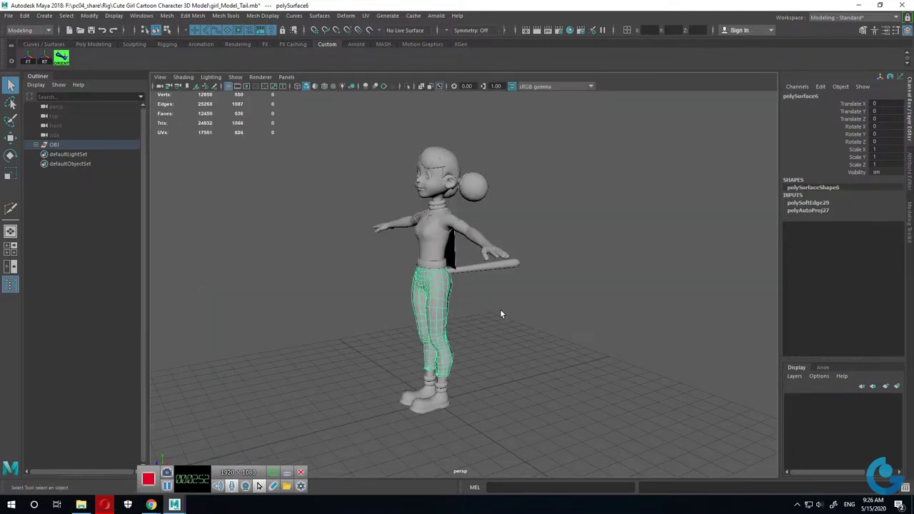
pyautogui.keyDown('alt'); pyautogui.moveTo(502, 305); pyautogui.dragTo(457, 333); pyautogui.keyUp('alt')
pyautogui.press('f')
pyautogui.scroll(-2, 567, 281)
pyautogui.keyDown('alt'); pyautogui.moveTo(568, 281); pyautogui.dragTo(506, 276); pyautogui.keyUp('alt')
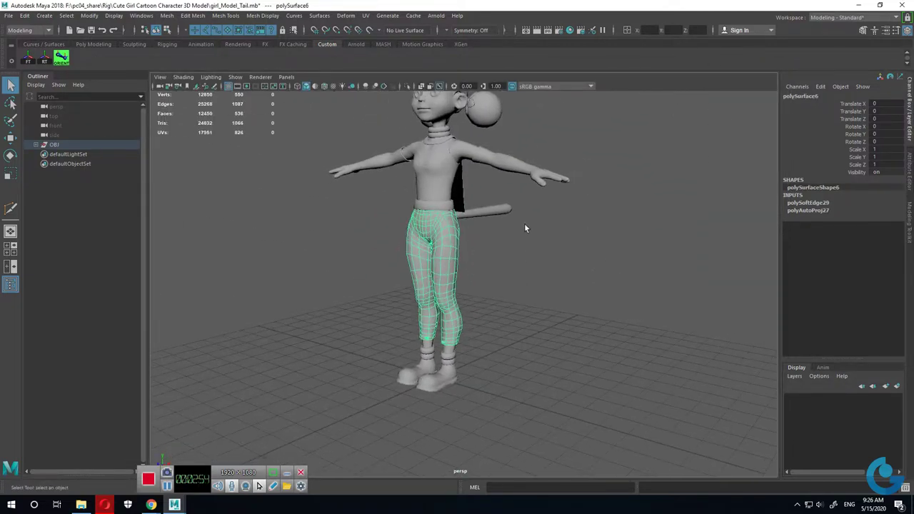
pyautogui.click(538, 277)
# Step: Orbit the character toward a side view, briefly switching to the video meeting and back
pyautogui.keyDown('alt'); pyautogui.moveTo(453, 262); pyautogui.dragTo(529, 282); pyautogui.keyUp('alt')
pyautogui.scroll(3, 480, 301)
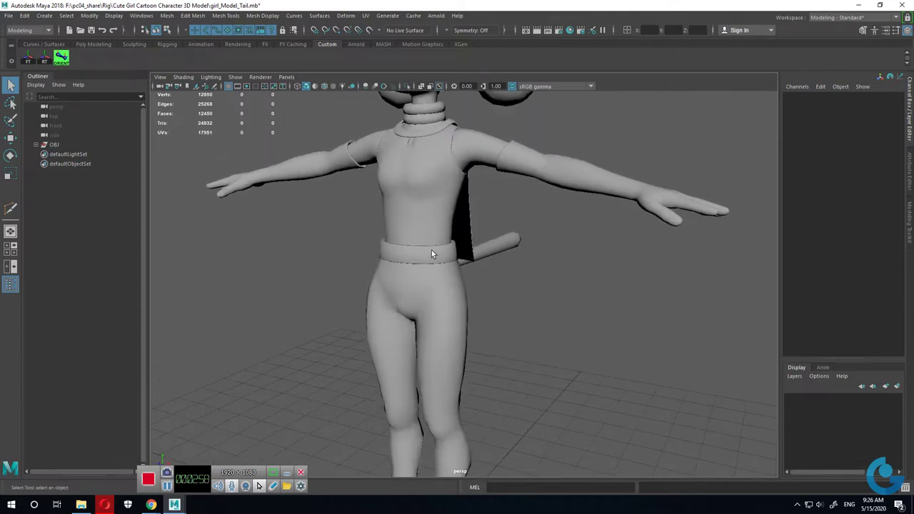
pyautogui.scroll(-3, 488, 334)
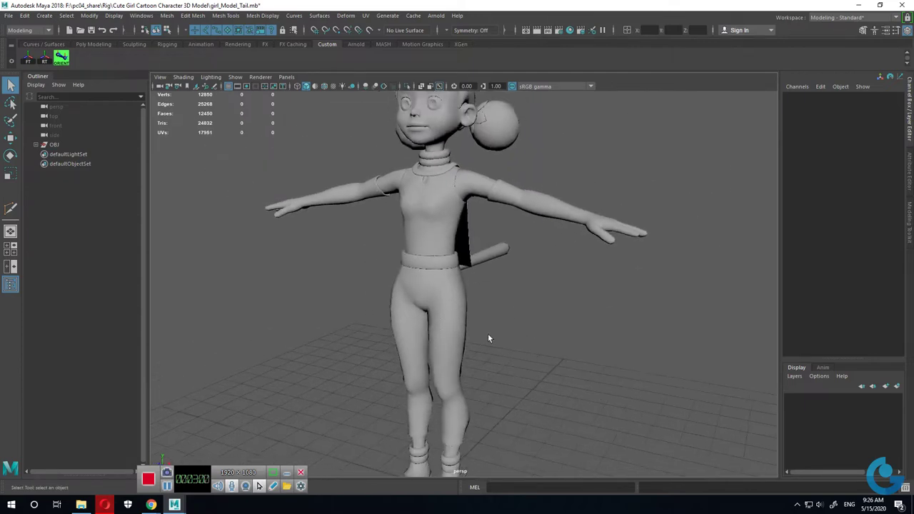
pyautogui.scroll(-1, 488, 334)
pyautogui.click(103, 467)
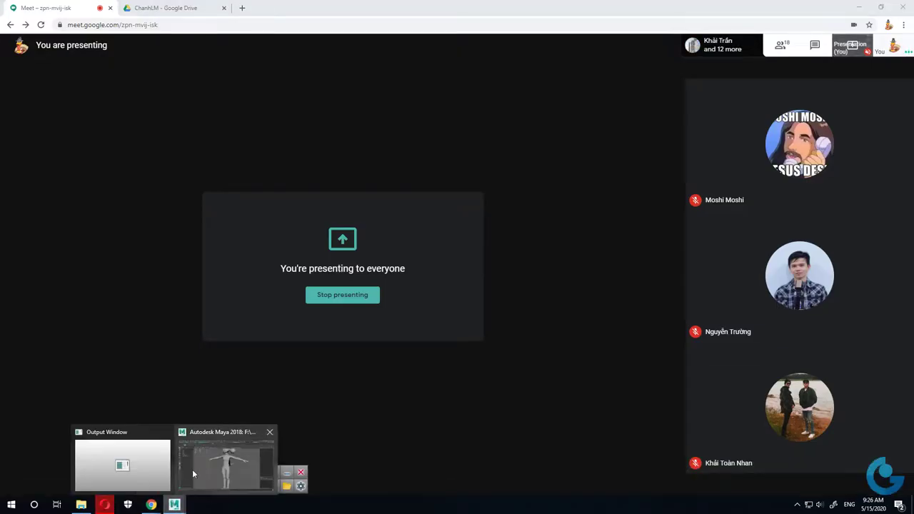
pyautogui.moveTo(175, 505)
pyautogui.click(211, 464)
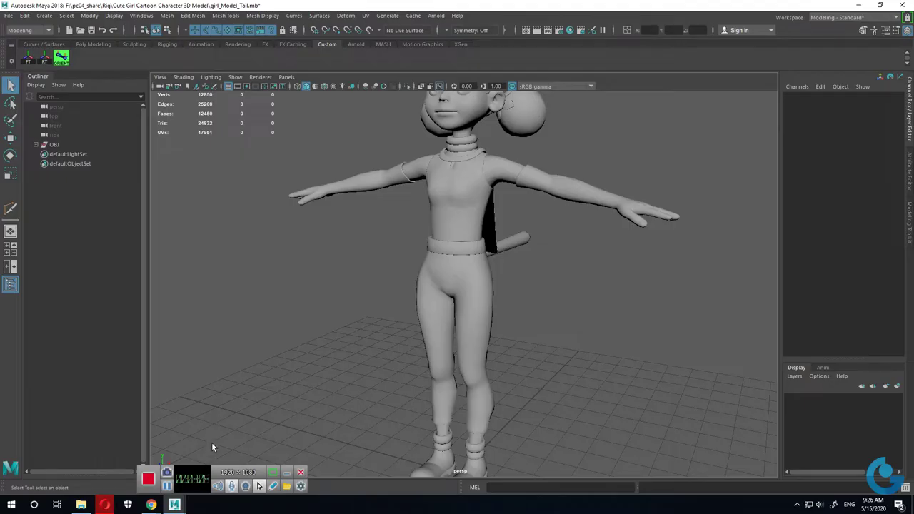
pyautogui.moveTo(508, 287)
pyautogui.keyDown('alt'); pyautogui.mouseDown()
pyautogui.moveTo(487, 285)
pyautogui.moveTo(517, 355)
pyautogui.moveTo(555, 355)
pyautogui.mouseUp(); pyautogui.keyUp('alt')
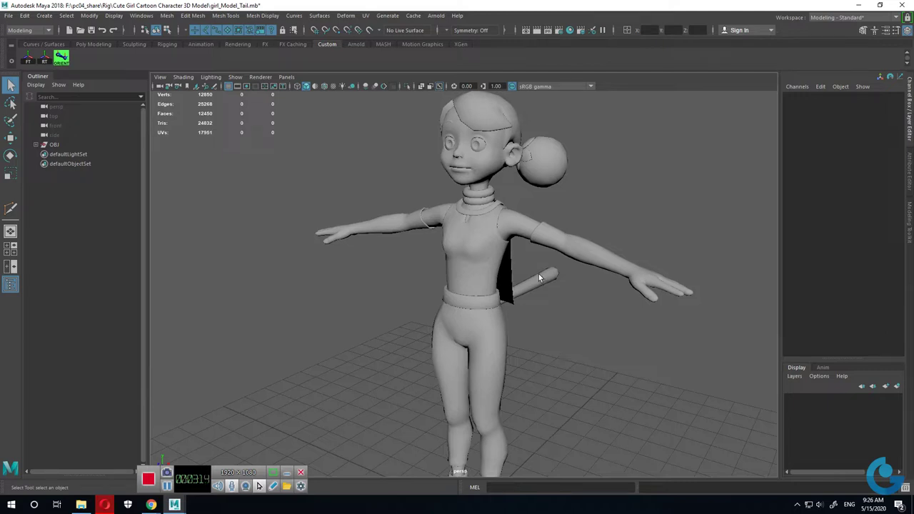
pyautogui.keyDown('alt'); pyautogui.moveTo(583, 260); pyautogui.dragTo(513, 321); pyautogui.keyUp('alt')
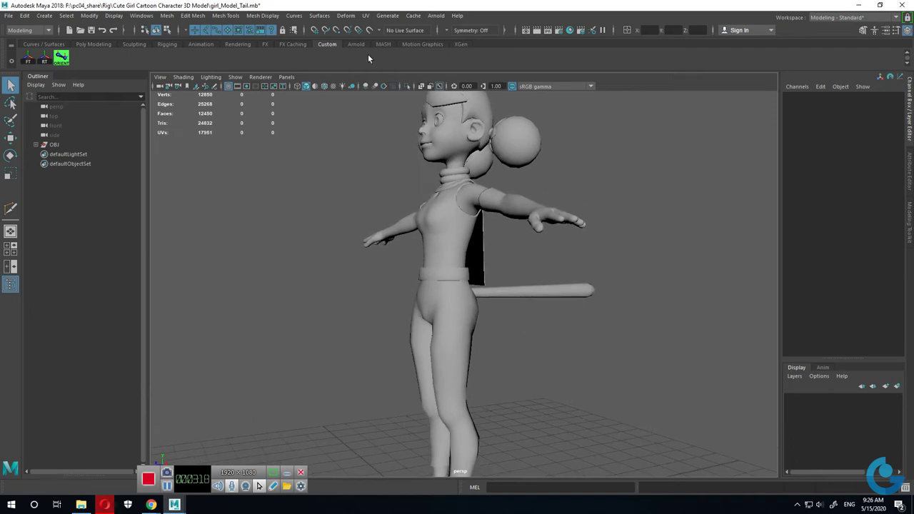
# Step: Turn on Wireframe on Shaded, maximize the side view, and pan down to the legs
pyautogui.click(325, 86)
pyautogui.press('space')
pyautogui.press('space')
pyautogui.scroll(-3, 595, 371)
pyautogui.scroll(-2, 506, 380)
pyautogui.keyDown('alt'); pyautogui.moveTo(506, 379); pyautogui.dragTo(491, 272, button='middle'); pyautogui.keyUp('alt')
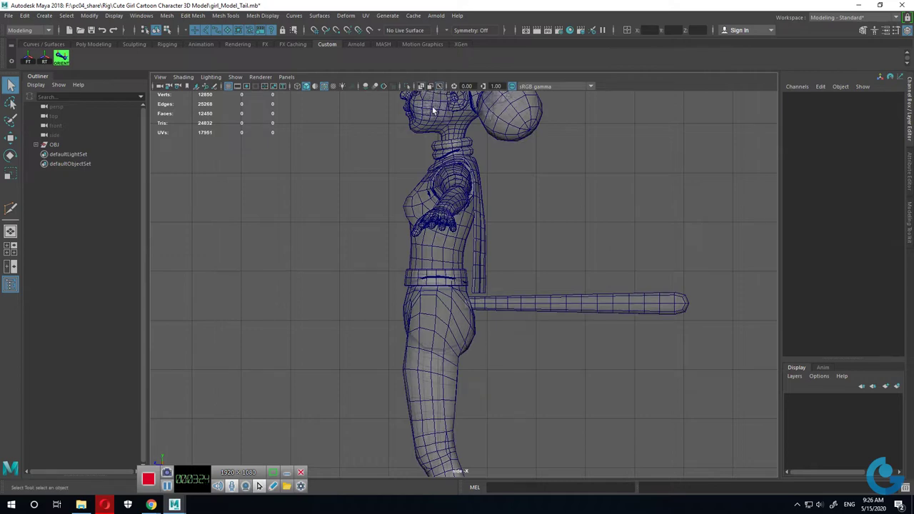
pyautogui.keyDown('alt'); pyautogui.moveTo(555, 428); pyautogui.dragTo(571, 315, button='middle'); pyautogui.keyUp('alt')
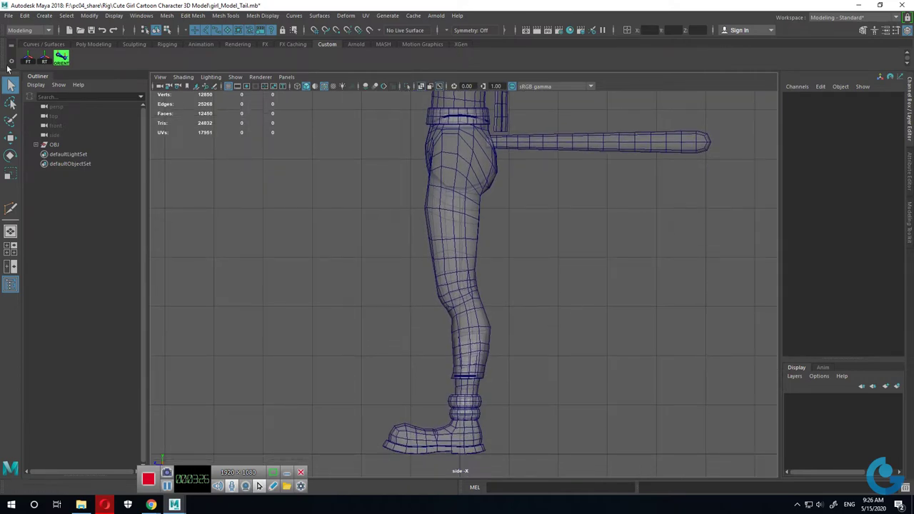
# Step: Pick the Joint tool from the Rigging shelf and place joint1 at the hip in four-view layout
pyautogui.click(168, 44)
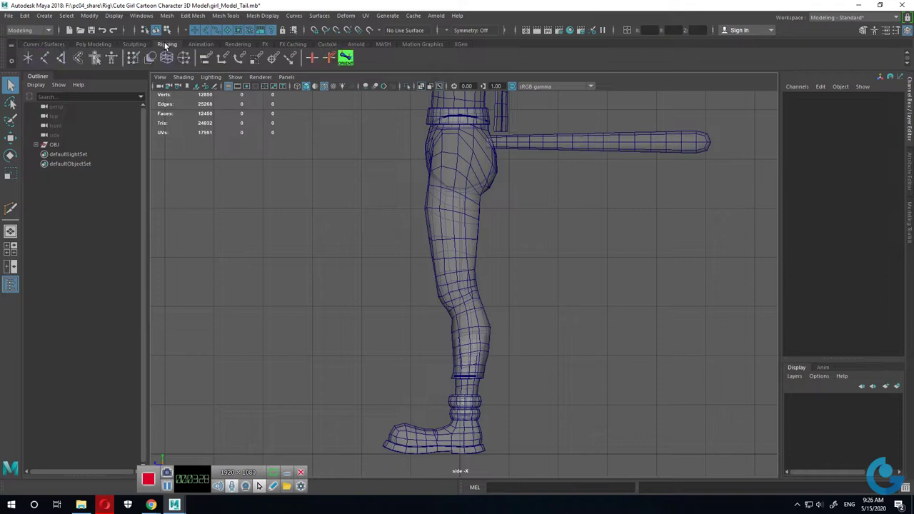
pyautogui.click(46, 60)
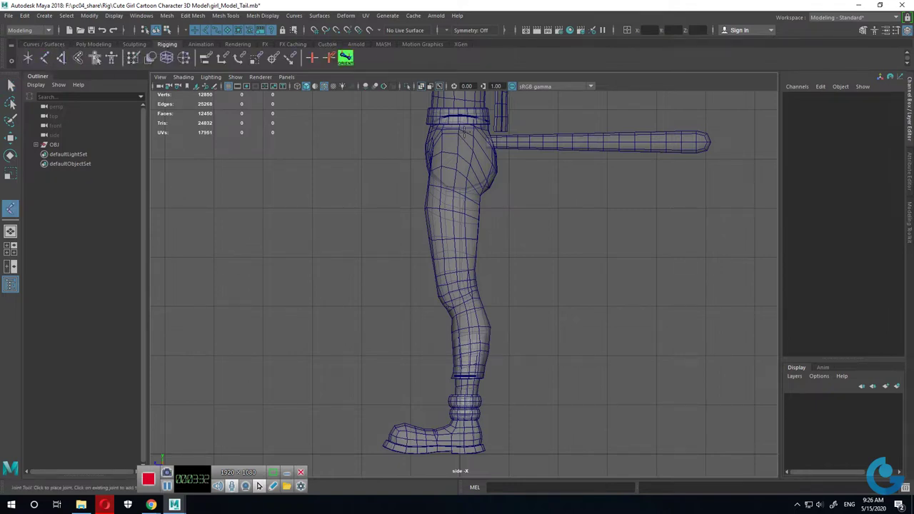
pyautogui.press('space')
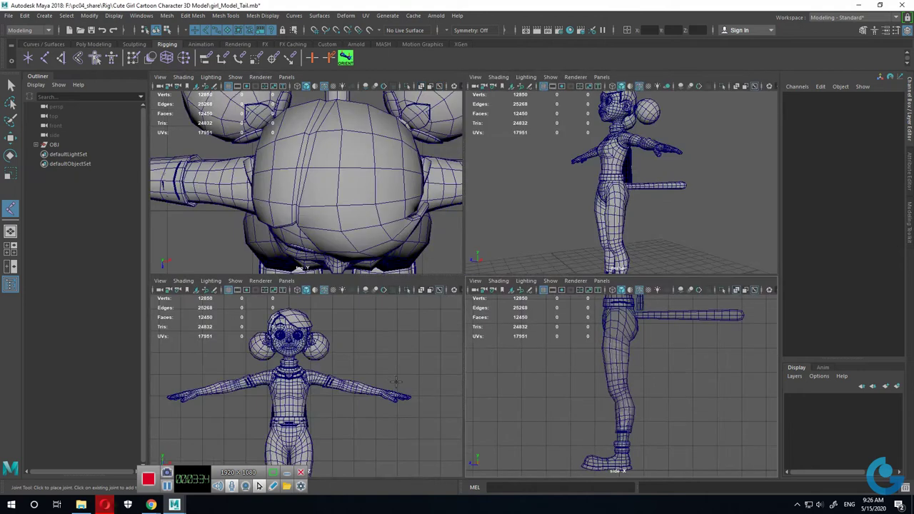
pyautogui.keyDown('alt'); pyautogui.moveTo(389, 384); pyautogui.dragTo(395, 313, button='middle'); pyautogui.keyUp('alt')
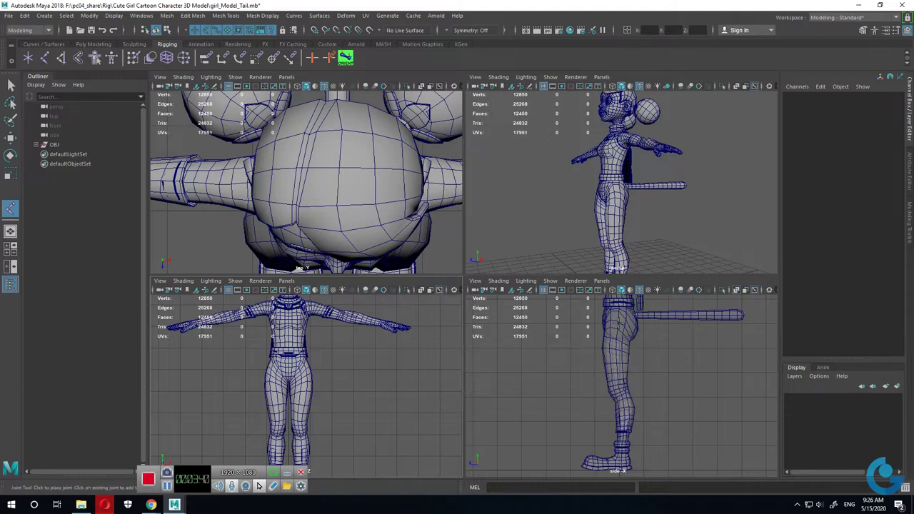
pyautogui.click(618, 323)
pyautogui.moveTo(618, 322); pyautogui.dragTo(620, 318)
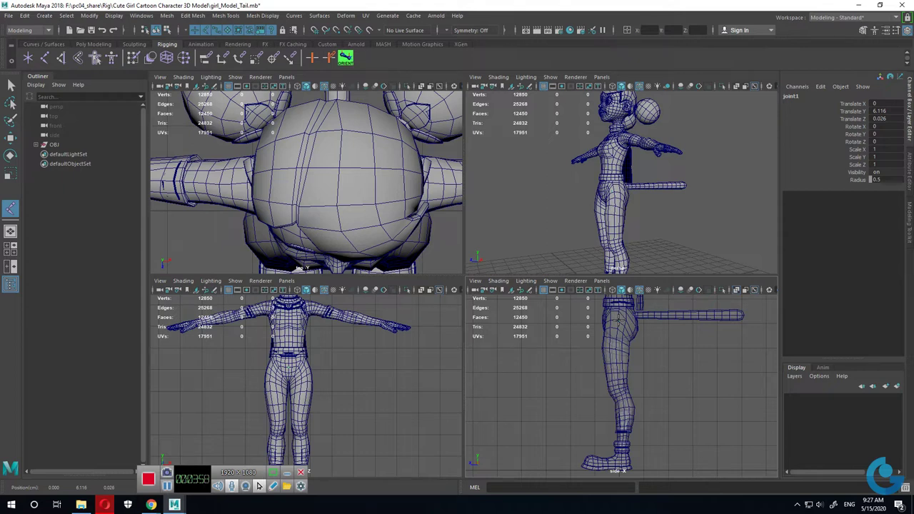
# Step: Adjust the hip joint slightly and add the knee joint lower down the leg
pyautogui.moveTo(620, 321); pyautogui.dragTo(619, 321)
pyautogui.keyDown('alt'); pyautogui.moveTo(647, 427); pyautogui.dragTo(633, 381, button='middle'); pyautogui.keyUp('alt')
pyautogui.click(602, 352)
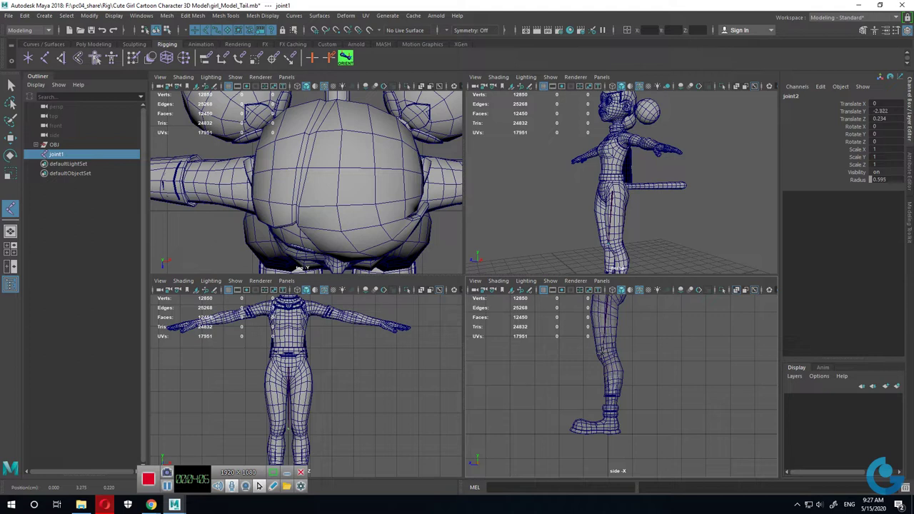
pyautogui.scroll(2, 719, 402)
pyautogui.scroll(2, 663, 387)
pyautogui.scroll(2, 675, 367)
pyautogui.keyDown('alt'); pyautogui.moveTo(675, 367); pyautogui.dragTo(690, 384, button='middle'); pyautogui.keyUp('alt')
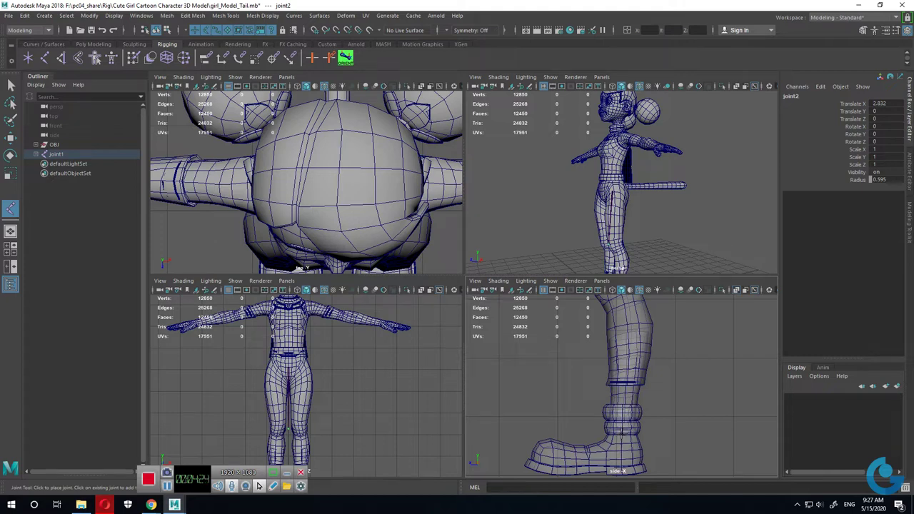
# Step: Place the ankle, boot-ball and toe joints, then finish the leg chain
pyautogui.click(622, 433)
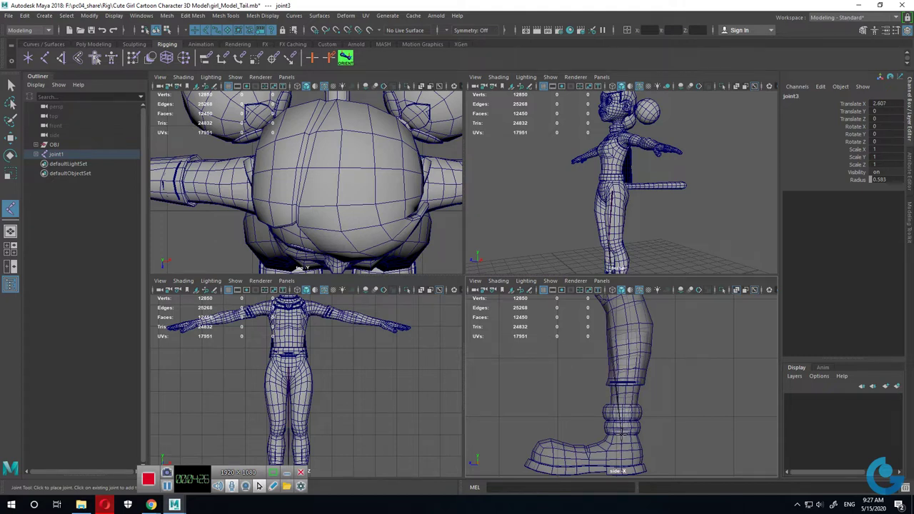
pyautogui.keyDown('alt'); pyautogui.moveTo(605, 444); pyautogui.dragTo(630, 398, button='middle'); pyautogui.keyUp('alt')
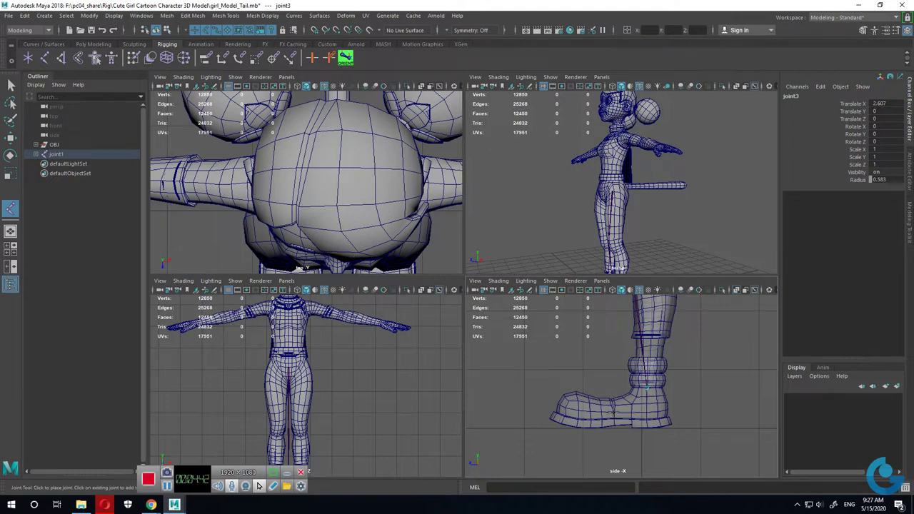
pyautogui.click(613, 413)
pyautogui.click(552, 410)
pyautogui.press('Return')
# Step: Maximize the front view and switch to the Move tool for the leg's root joint
pyautogui.press('space')
pyautogui.scroll(-5, 478, 341)
pyautogui.scroll(2, 501, 342)
pyautogui.scroll(2, 528, 345)
pyautogui.press('w')
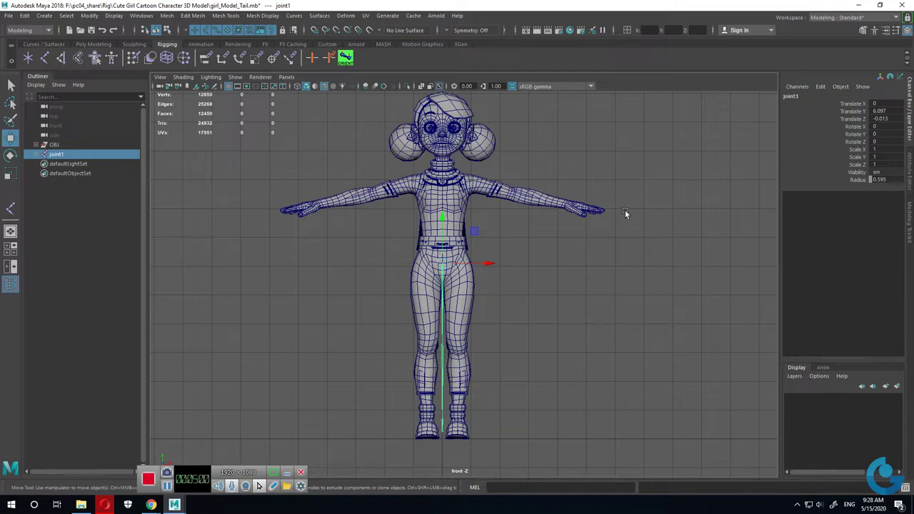
# Step: Slide the leg chain sideways into the leg so joint1 sits at Translate X 0.513
pyautogui.moveTo(491, 267); pyautogui.dragTo(506, 265)
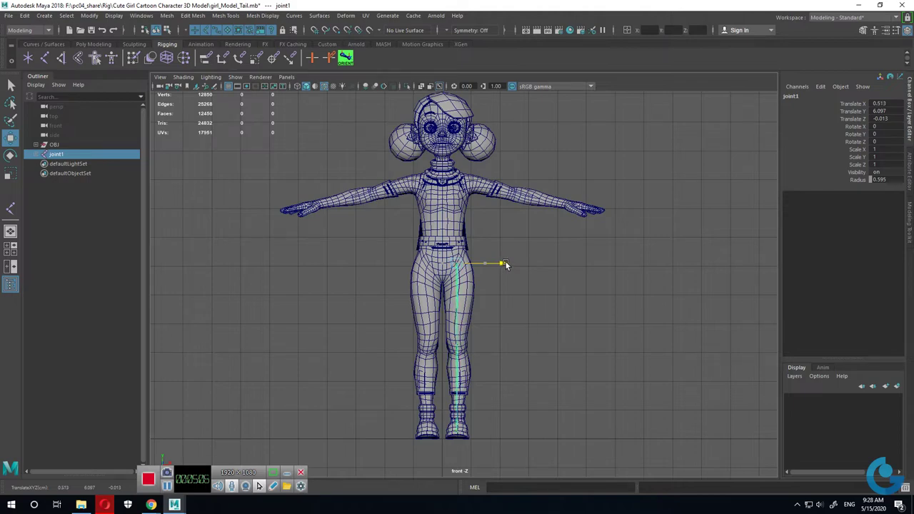
pyautogui.scroll(1, 473, 306)
pyautogui.scroll(3, 610, 329)
pyautogui.scroll(3, 586, 284)
pyautogui.scroll(2, 488, 165)
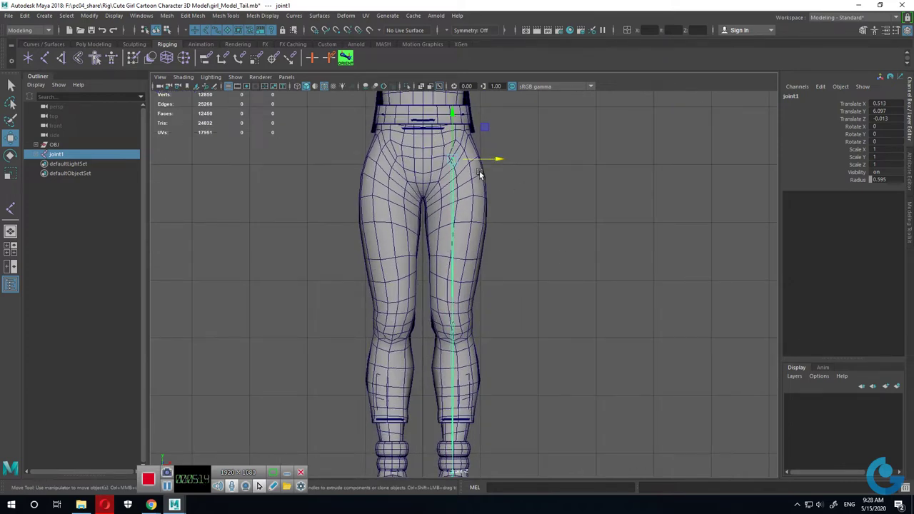
# Step: Check the leg chain's fit from the hip to the boot in side and front views, ending in four views
pyautogui.press('space')
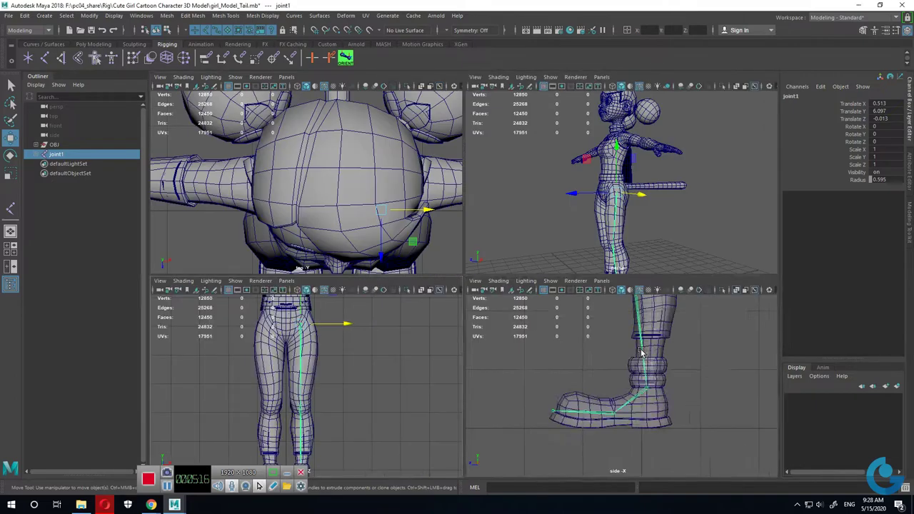
pyautogui.press('space')
pyautogui.scroll(3, 566, 242)
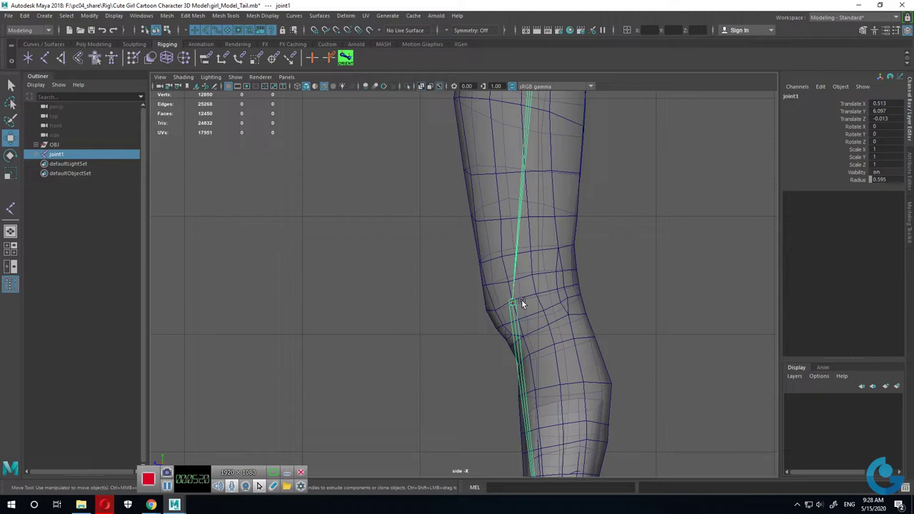
pyautogui.keyDown('alt'); pyautogui.moveTo(592, 197); pyautogui.dragTo(570, 281, button='middle'); pyautogui.keyUp('alt')
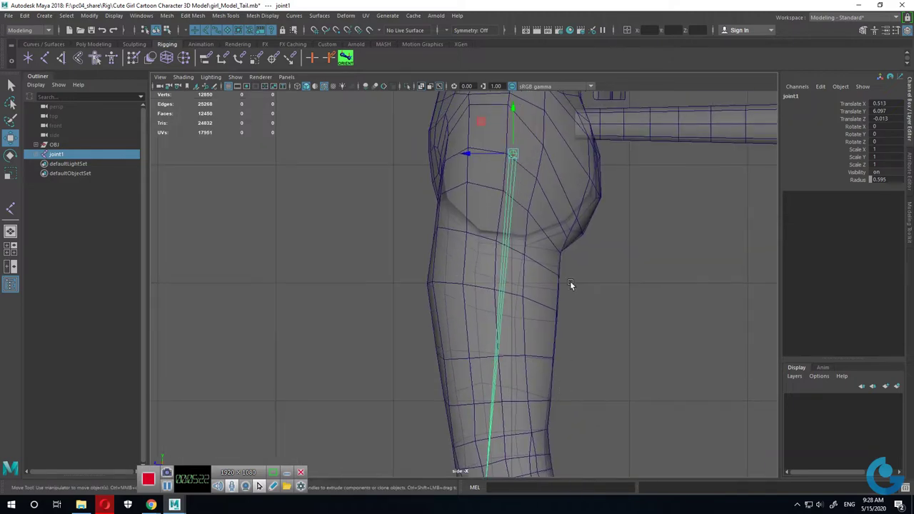
pyautogui.moveTo(564, 344)
pyautogui.keyDown('alt'); pyautogui.mouseDown(button='middle')
pyautogui.moveTo(543, 333)
pyautogui.moveTo(561, 341)
pyautogui.mouseUp(button='middle'); pyautogui.keyUp('alt')
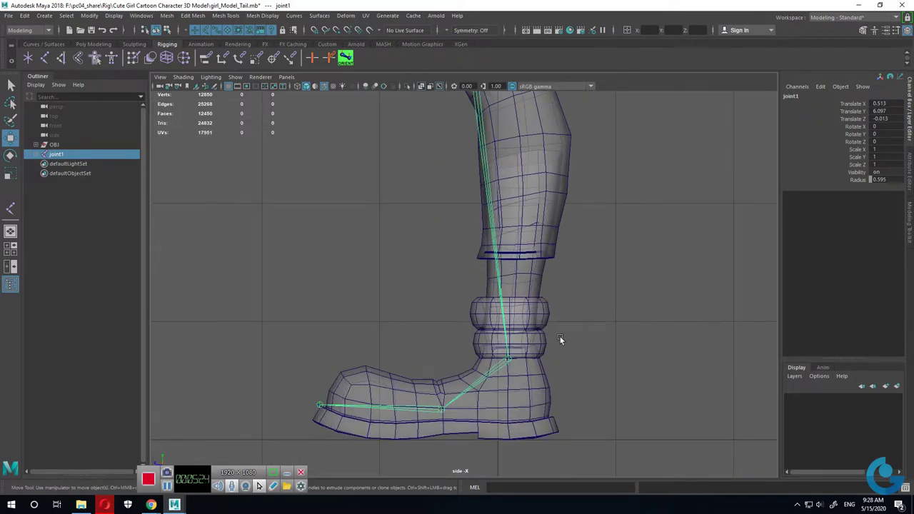
pyautogui.scroll(-2, 506, 278)
pyautogui.keyDown('alt'); pyautogui.moveTo(415, 315); pyautogui.dragTo(596, 278, button='middle'); pyautogui.keyUp('alt')
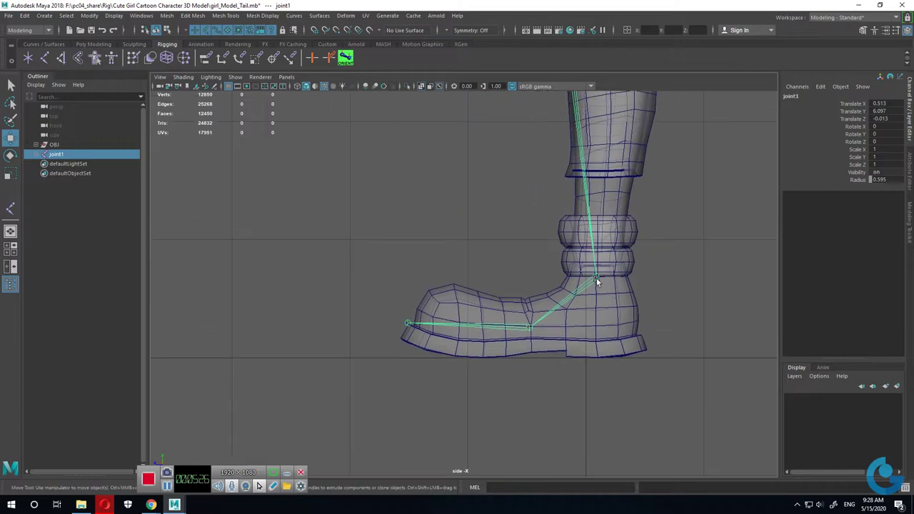
pyautogui.press('space')
pyautogui.press('space')
pyautogui.moveTo(475, 211)
pyautogui.keyDown('alt'); pyautogui.mouseDown(button='middle')
pyautogui.moveTo(522, 279)
pyautogui.moveTo(524, 183)
pyautogui.moveTo(521, 320)
pyautogui.mouseUp(button='middle'); pyautogui.keyUp('alt')
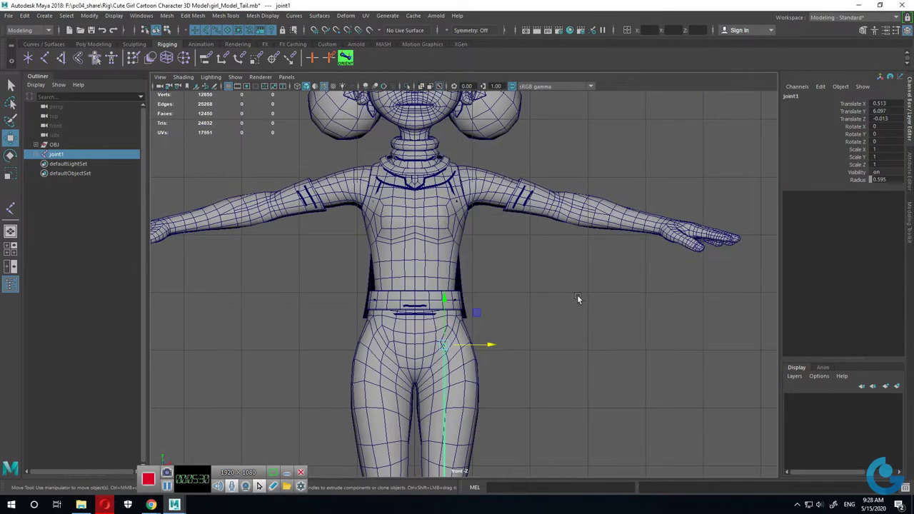
pyautogui.press('space')
pyautogui.press('space')
pyautogui.moveTo(631, 324)
pyautogui.keyDown('alt'); pyautogui.mouseDown(button='middle')
pyautogui.moveTo(501, 400)
pyautogui.moveTo(535, 349)
pyautogui.moveTo(504, 193)
pyautogui.moveTo(479, 297)
pyautogui.moveTo(478, 285)
pyautogui.mouseUp(button='middle'); pyautogui.keyUp('alt')
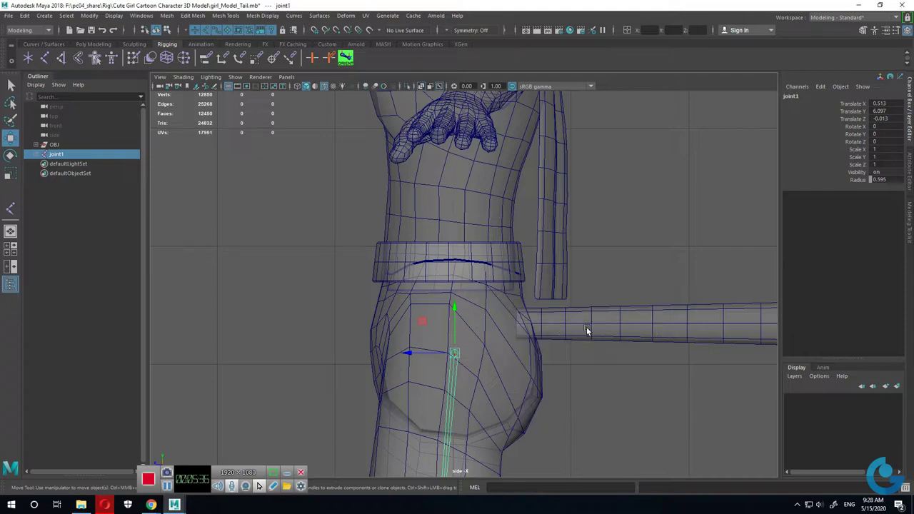
pyautogui.press('space')
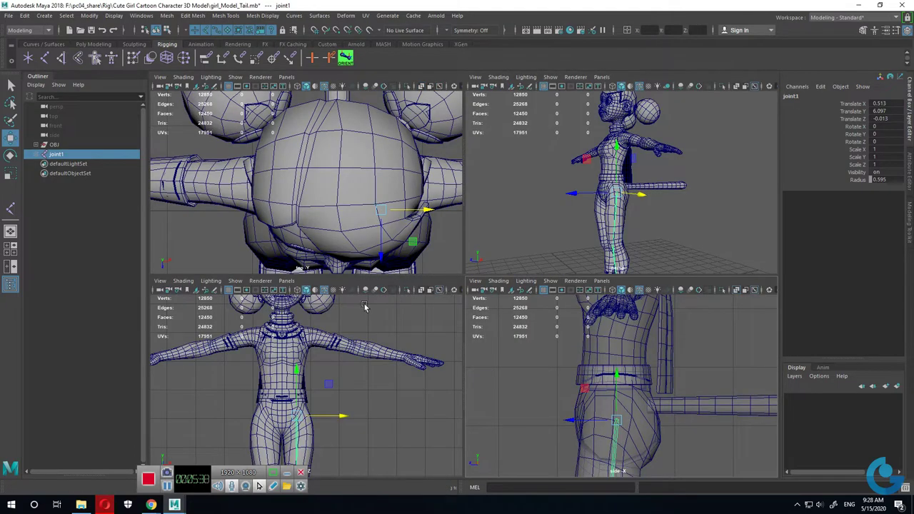
# Step: Hide the Outliner, frame the chest and hand in the side view, and activate the Joint Tool
pyautogui.click(42, 81)
pyautogui.scroll(2, 189, 398)
pyautogui.scroll(2, 245, 379)
pyautogui.scroll(1, 272, 414)
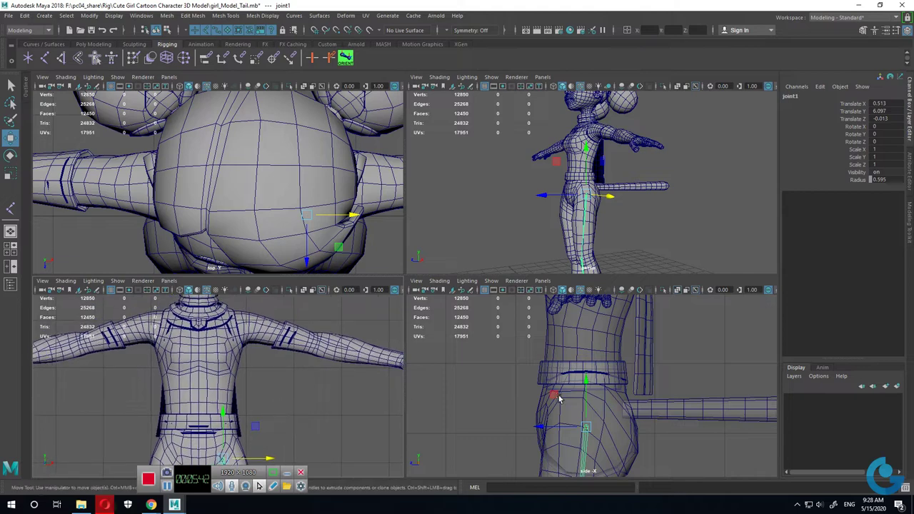
pyautogui.moveTo(602, 341)
pyautogui.keyDown('alt'); pyautogui.mouseDown(button='middle')
pyautogui.moveTo(578, 409)
pyautogui.moveTo(573, 388)
pyautogui.mouseUp(button='middle'); pyautogui.keyUp('alt')
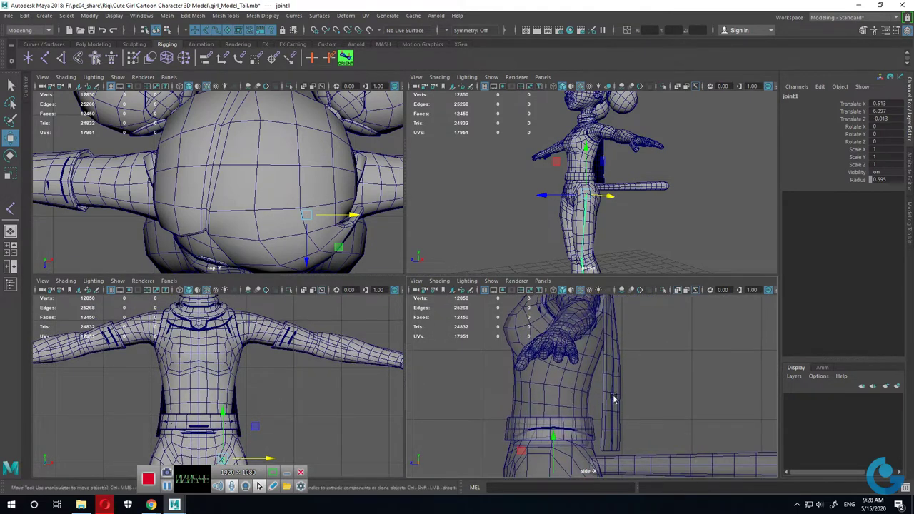
pyautogui.scroll(-2, 613, 398)
pyautogui.scroll(-1, 613, 398)
pyautogui.scroll(-1, 600, 396)
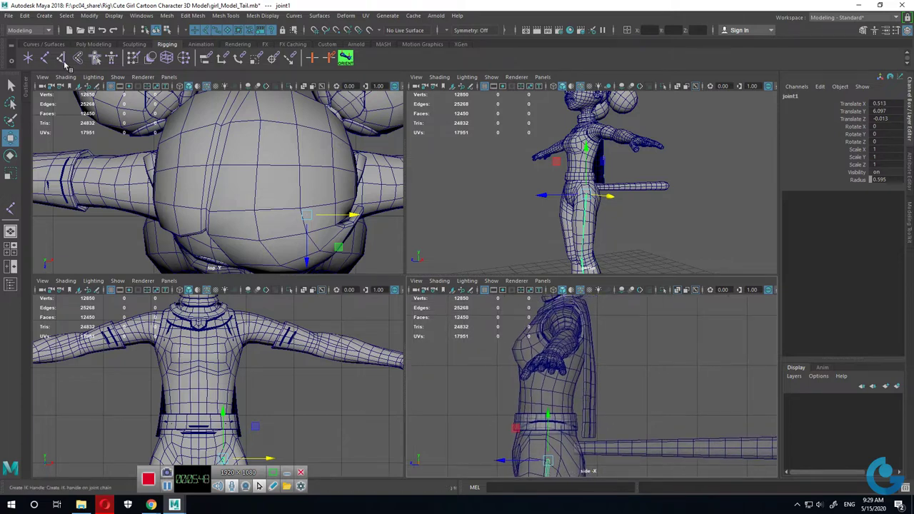
pyautogui.click(11, 208)
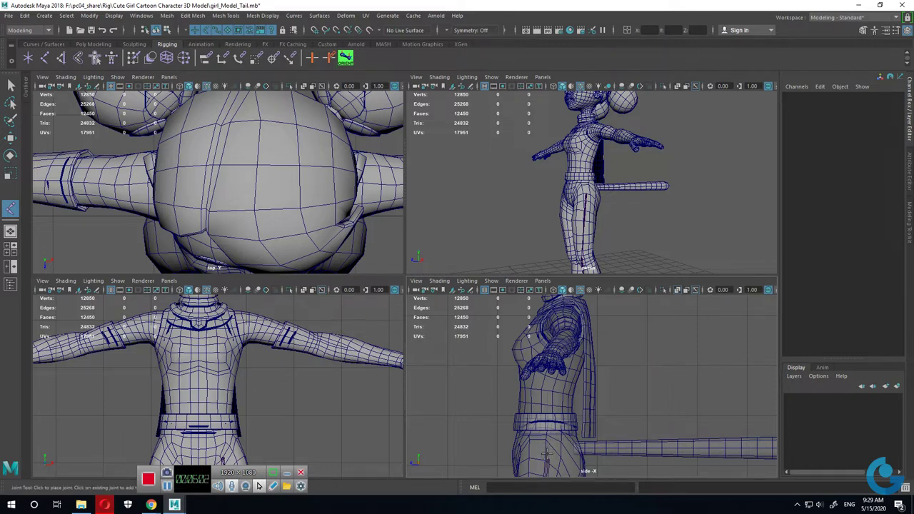
# Step: Place spine joints from the pelvis up through torso and chest to the head crown, then finish the chain
pyautogui.click(546, 453)
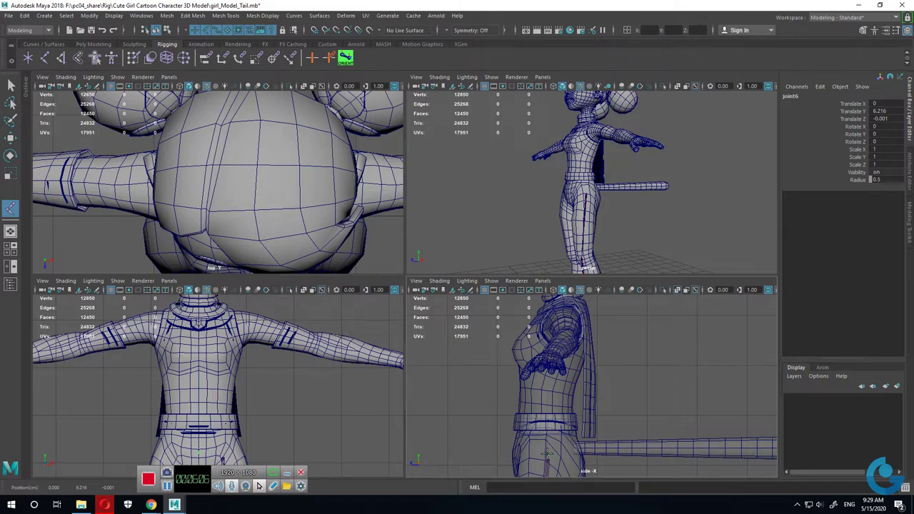
pyautogui.moveTo(546, 455)
pyautogui.mouseDown()
pyautogui.moveTo(557, 322)
pyautogui.moveTo(545, 451)
pyautogui.mouseUp()
pyautogui.moveTo(545, 451); pyautogui.dragTo(545, 451)
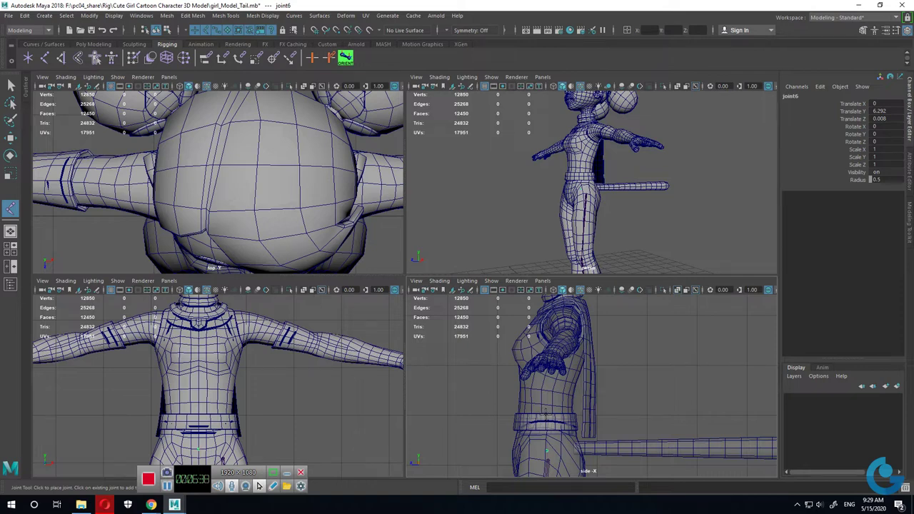
pyautogui.moveTo(544, 417); pyautogui.dragTo(544, 415)
pyautogui.click(546, 393)
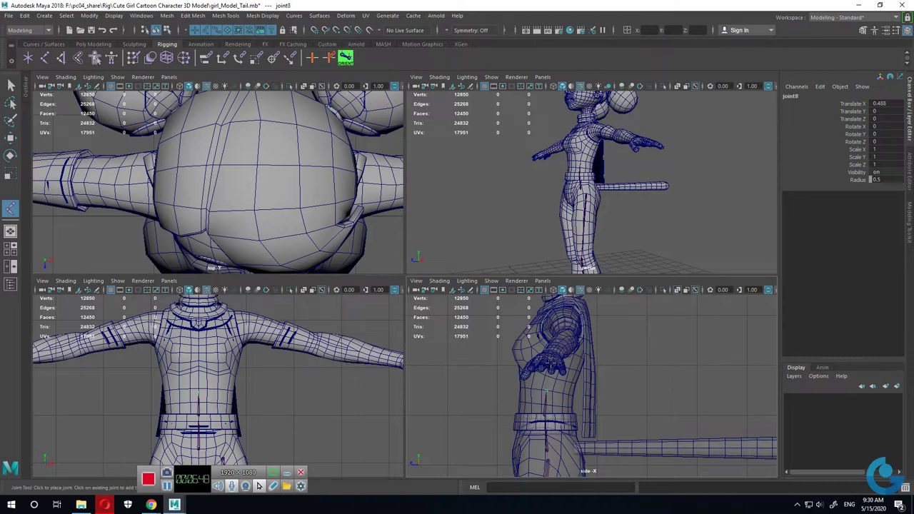
pyautogui.click(550, 366)
pyautogui.keyDown('alt'); pyautogui.moveTo(564, 364); pyautogui.dragTo(541, 417, button='middle'); pyautogui.keyUp('alt')
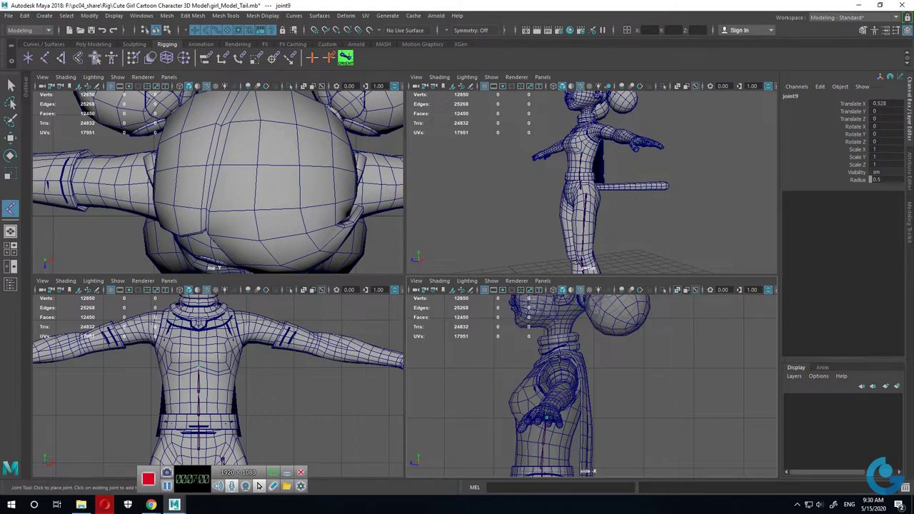
pyautogui.click(198, 331)
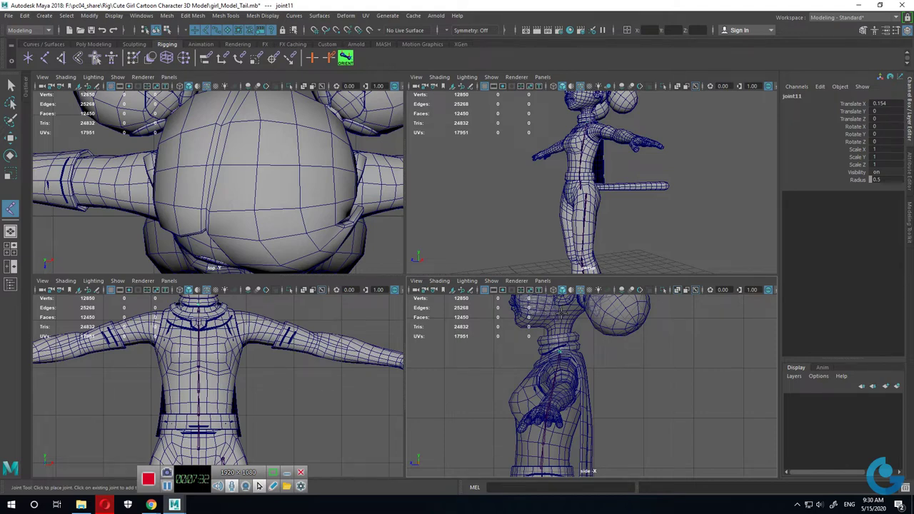
pyautogui.click(593, 347)
pyautogui.keyDown('alt'); pyautogui.moveTo(593, 347); pyautogui.dragTo(590, 461, button='middle'); pyautogui.keyUp('alt')
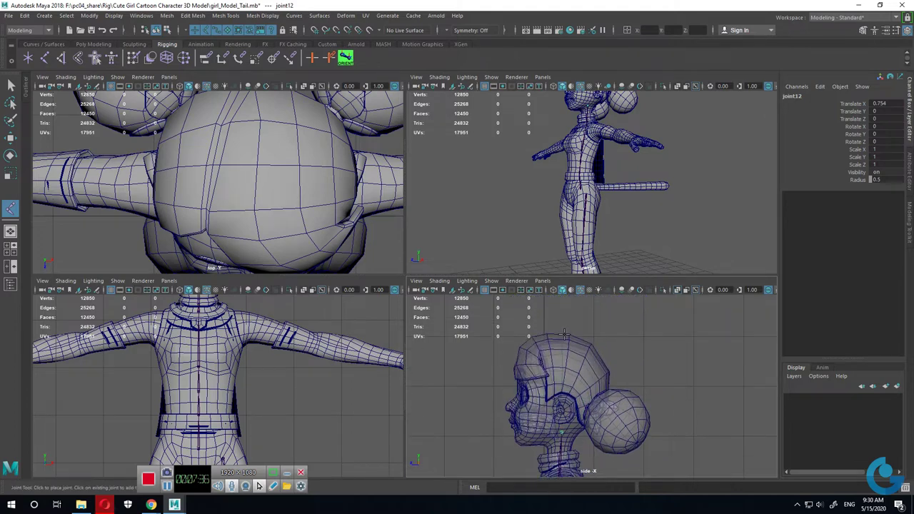
pyautogui.press('Return')
# Step: Enlarge the perspective view, orbit to face the character, and select the legs mesh
pyautogui.press('w')
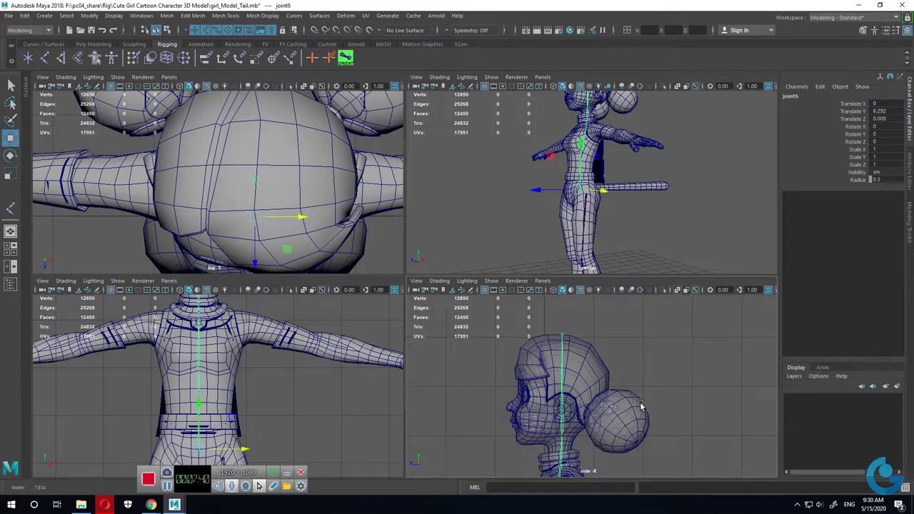
pyautogui.scroll(-5, 639, 402)
pyautogui.press('space')
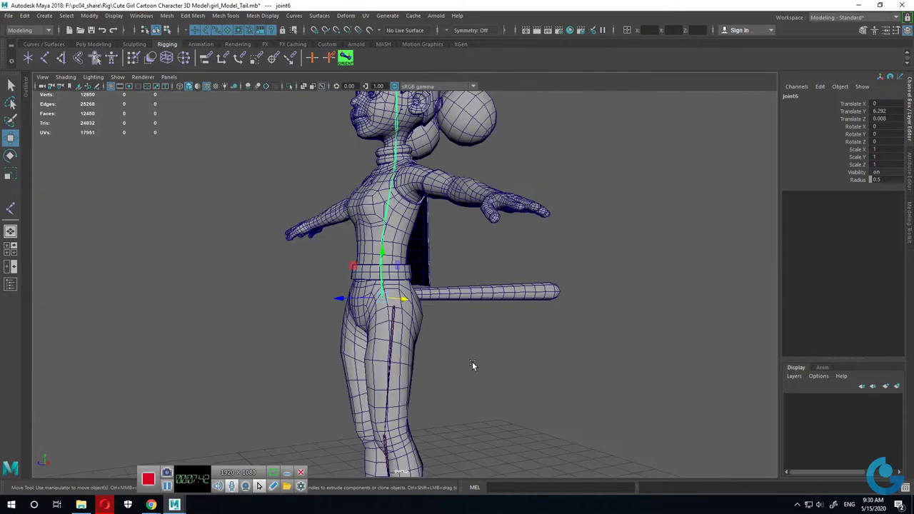
pyautogui.keyDown('alt'); pyautogui.moveTo(472, 361); pyautogui.dragTo(501, 371); pyautogui.keyUp('alt')
pyautogui.click(517, 363)
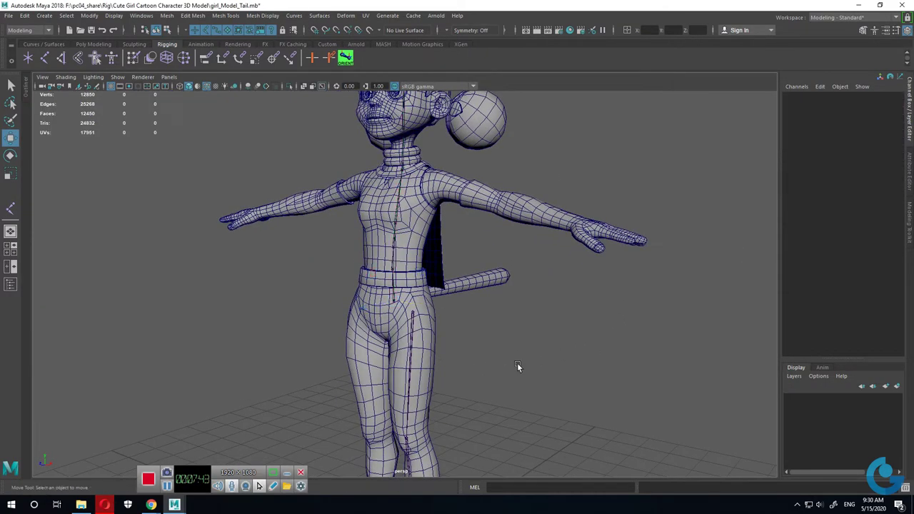
pyautogui.click(413, 313)
# Step: Try turning on local rotation axes display, then undo back to joint6 being selected
pyautogui.click(113, 16)
pyautogui.moveTo(141, 126)
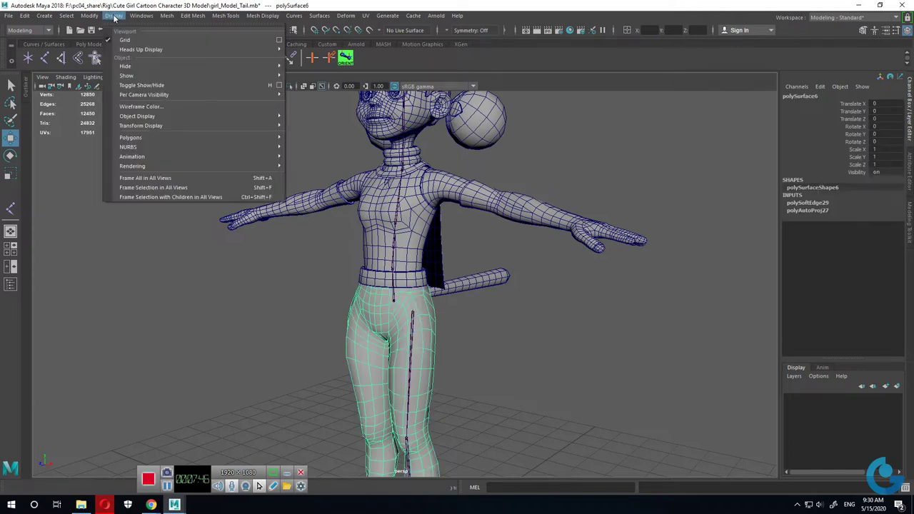
pyautogui.click(317, 134)
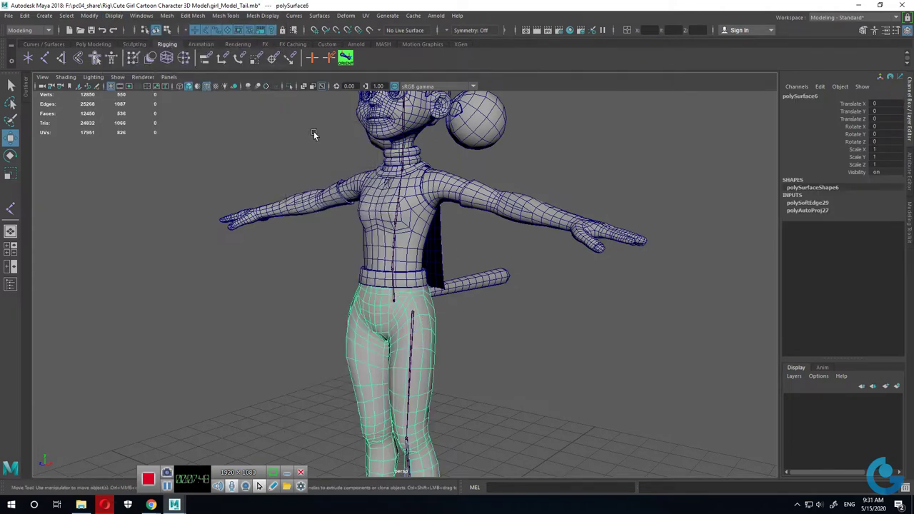
pyautogui.hotkey('ctrl', 'z')
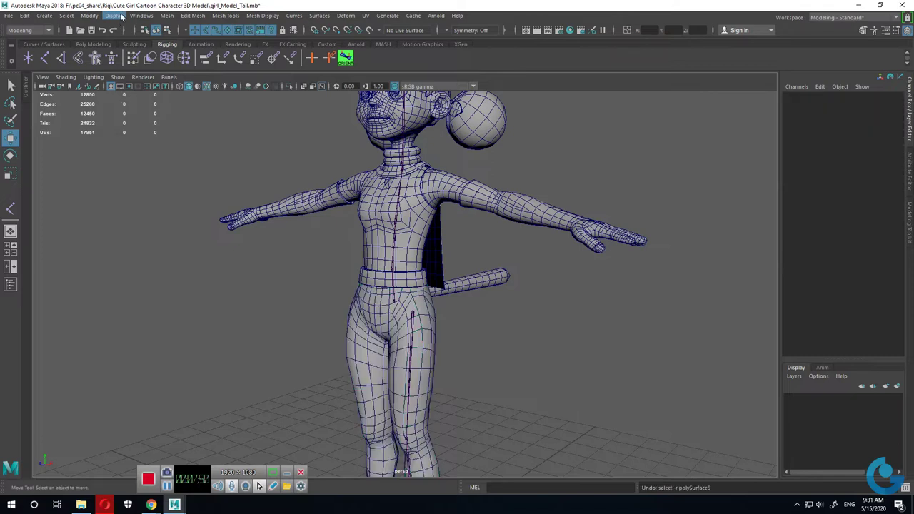
pyautogui.hotkey('ctrl', 'z')
# Step: Set the joint display size to 0.44 and close the Joint Size window
pyautogui.click(118, 16)
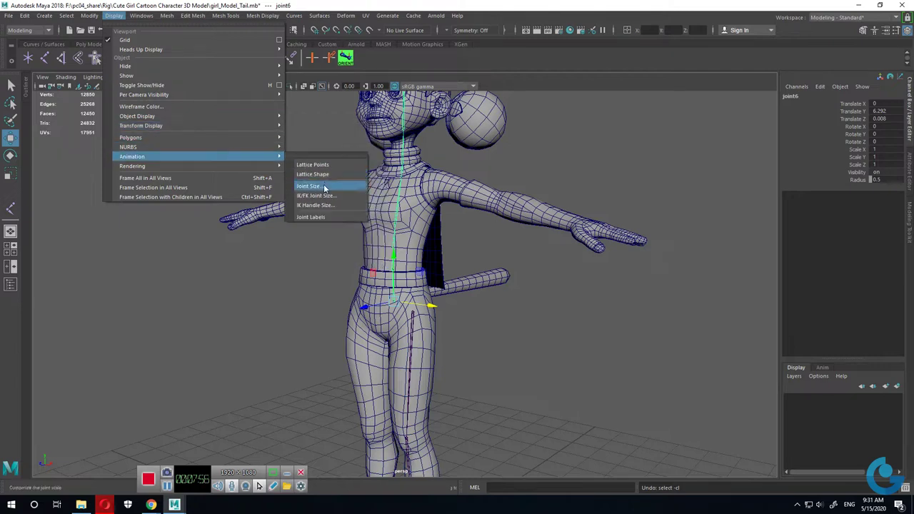
pyautogui.moveTo(133, 156)
pyautogui.click(318, 191)
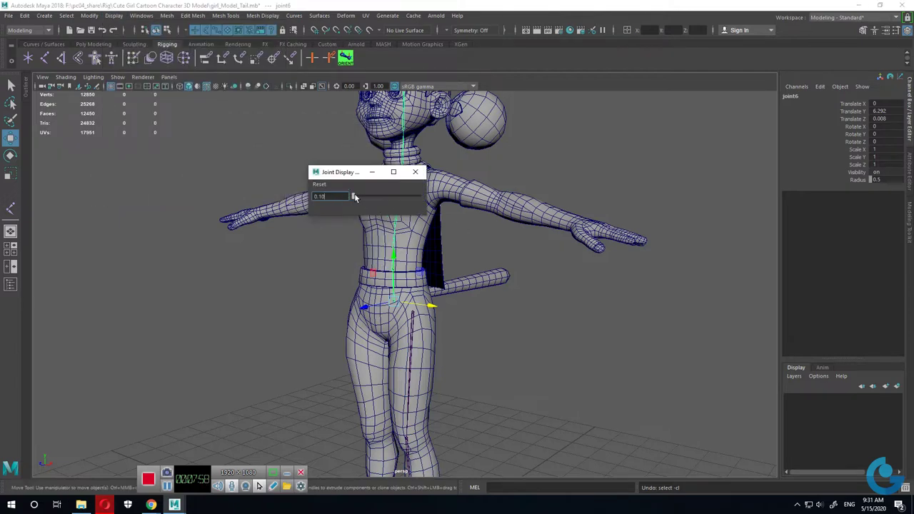
pyautogui.moveTo(353, 196); pyautogui.dragTo(357, 197)
pyautogui.click(532, 307)
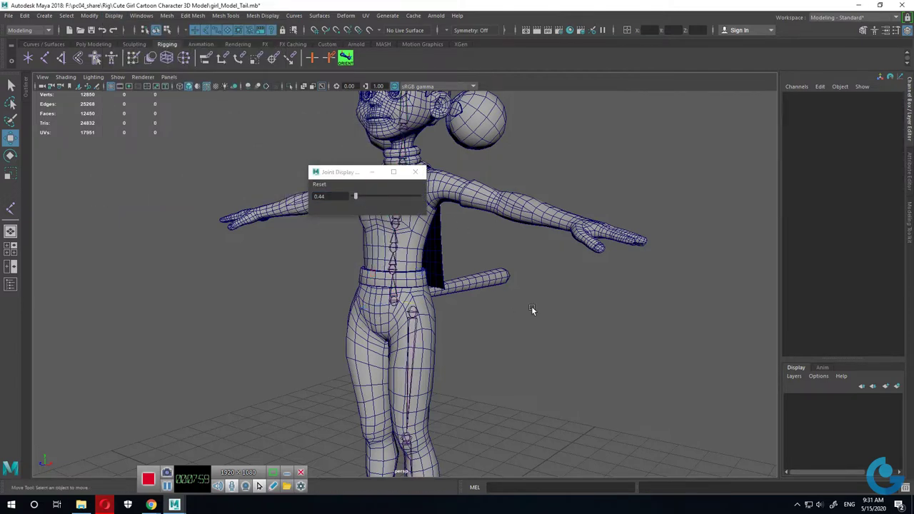
pyautogui.click(416, 171)
pyautogui.keyDown('alt'); pyautogui.moveTo(546, 374); pyautogui.dragTo(270, 316, button='right'); pyautogui.keyUp('alt')
pyautogui.keyDown('alt'); pyautogui.moveTo(270, 316); pyautogui.dragTo(285, 214); pyautogui.keyUp('alt')
# Step: Toggle wireframe-on-shaded off and back on, then orbit to a higher view of the character
pyautogui.scroll(5, 295, 139)
pyautogui.click(207, 85)
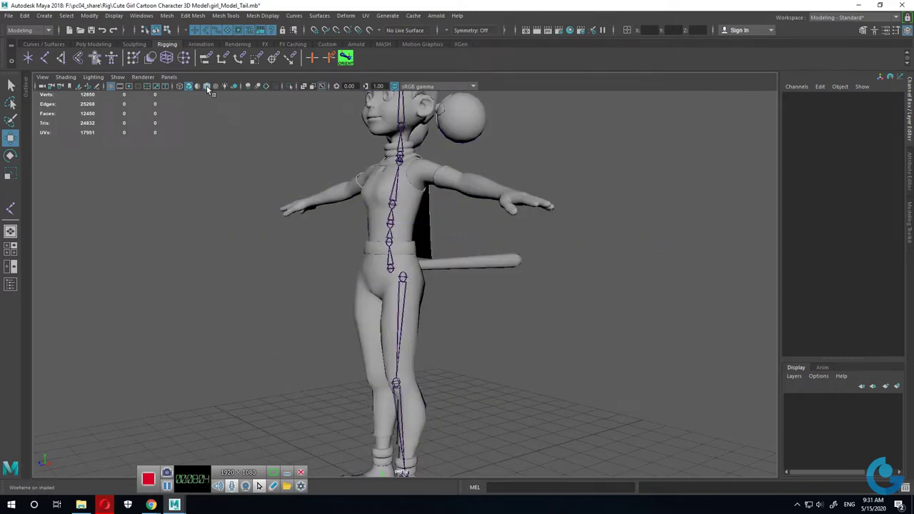
pyautogui.click(207, 86)
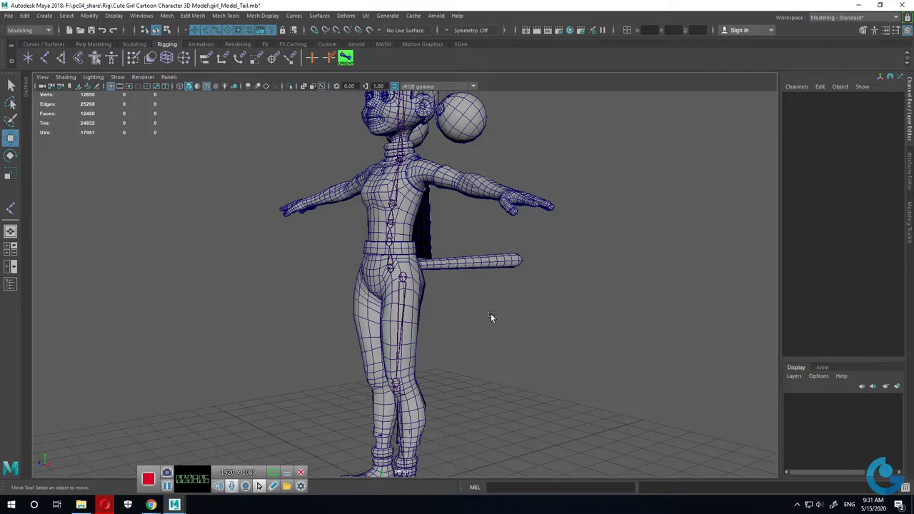
pyautogui.keyDown('alt'); pyautogui.moveTo(491, 317); pyautogui.dragTo(313, 341); pyautogui.keyUp('alt')
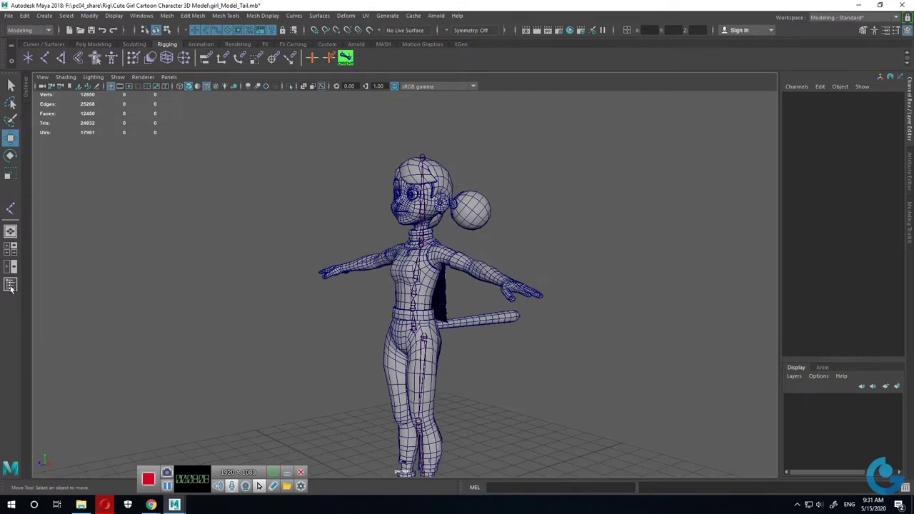
# Step: Put the OBJ mesh into new display layer layer1, setting it to Template and then Reference
pyautogui.click(11, 285)
pyautogui.click(54, 145)
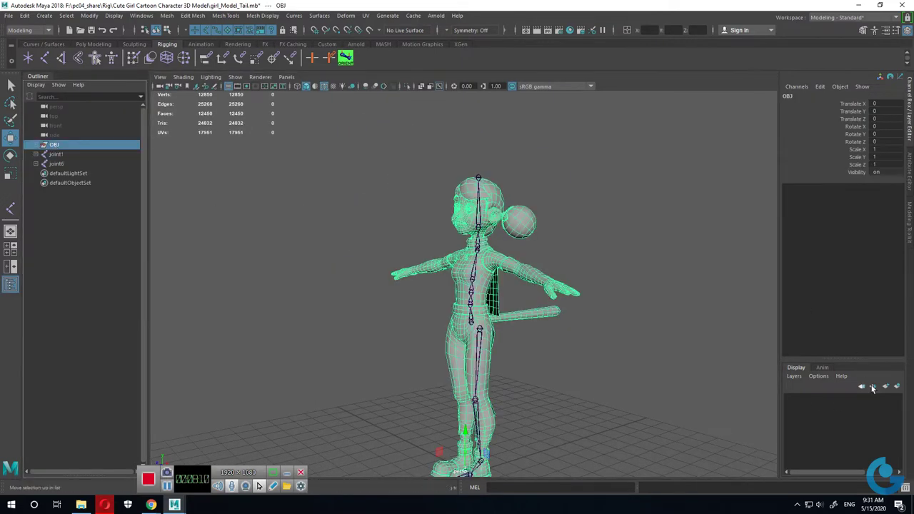
pyautogui.click(898, 387)
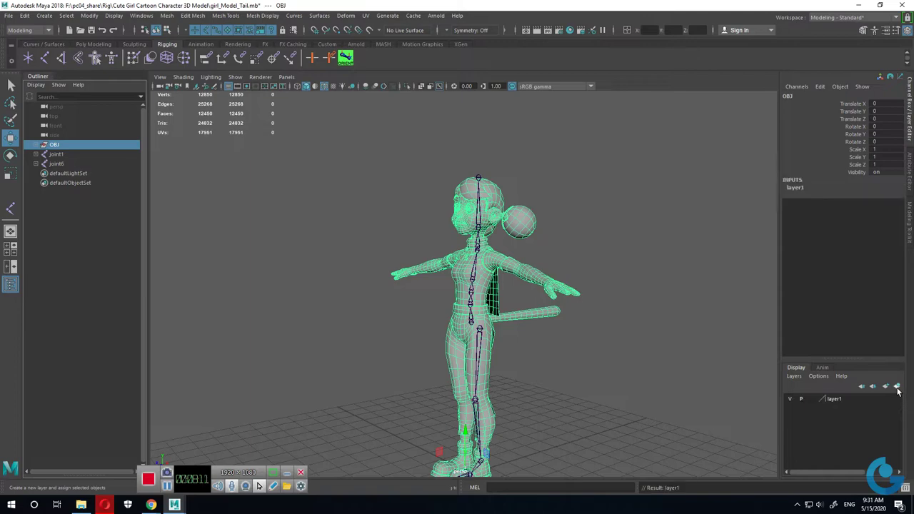
pyautogui.click(812, 399)
pyautogui.click(632, 375)
pyautogui.moveTo(543, 364)
pyautogui.keyDown('alt'); pyautogui.mouseDown()
pyautogui.moveTo(573, 366)
pyautogui.moveTo(492, 345)
pyautogui.mouseUp(); pyautogui.keyUp('alt')
pyautogui.scroll(5, 493, 345)
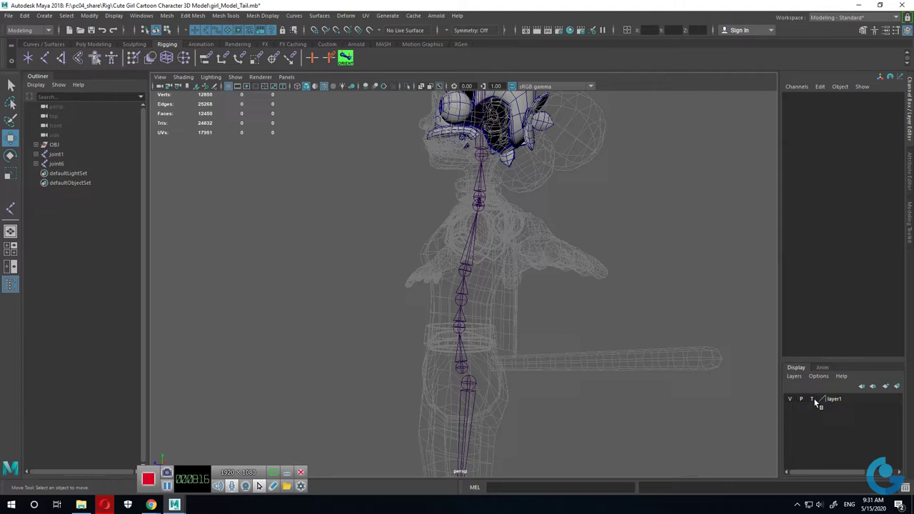
pyautogui.click(814, 398)
pyautogui.moveTo(513, 292)
pyautogui.keyDown('alt'); pyautogui.mouseDown()
pyautogui.moveTo(615, 350)
pyautogui.moveTo(573, 348)
pyautogui.moveTo(633, 351)
pyautogui.moveTo(542, 347)
pyautogui.moveTo(450, 296)
pyautogui.mouseUp(); pyautogui.keyUp('alt')
# Step: Orbit around the character to a straight front view framing the head and arm
pyautogui.moveTo(468, 255)
pyautogui.keyDown('alt'); pyautogui.mouseDown()
pyautogui.moveTo(552, 306)
pyautogui.moveTo(542, 280)
pyautogui.moveTo(491, 293)
pyautogui.moveTo(566, 318)
pyautogui.mouseUp(); pyautogui.keyUp('alt')
pyautogui.scroll(2, 543, 315)
pyautogui.scroll(-3, 514, 328)
pyautogui.scroll(-3, 497, 344)
pyautogui.moveTo(497, 345)
pyautogui.keyDown('alt'); pyautogui.mouseDown()
pyautogui.moveTo(501, 350)
pyautogui.moveTo(481, 357)
pyautogui.moveTo(480, 347)
pyautogui.moveTo(502, 345)
pyautogui.moveTo(524, 386)
pyautogui.moveTo(489, 323)
pyautogui.mouseUp(); pyautogui.keyUp('alt')
pyautogui.scroll(2, 500, 342)
pyautogui.scroll(2, 527, 350)
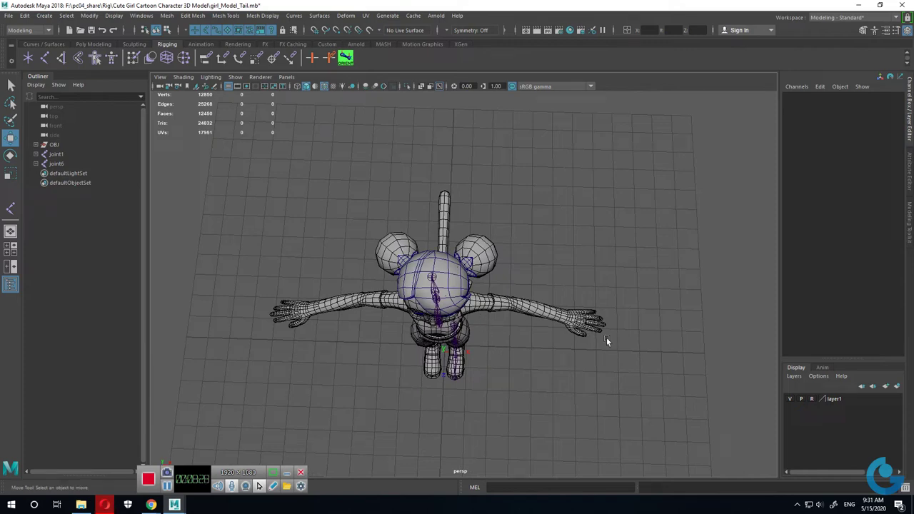
pyautogui.moveTo(645, 343)
pyautogui.keyDown('alt'); pyautogui.mouseDown()
pyautogui.moveTo(535, 384)
pyautogui.moveTo(456, 290)
pyautogui.mouseUp(); pyautogui.keyUp('alt')
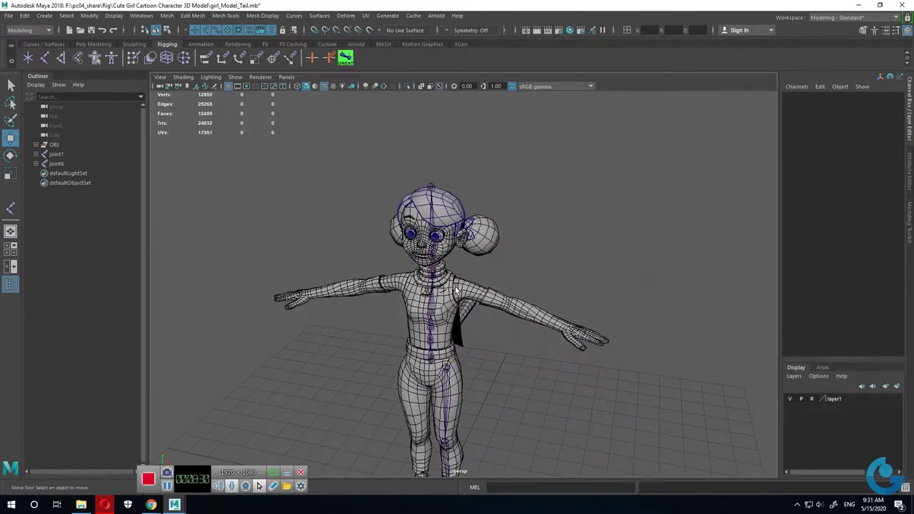
pyautogui.keyDown('alt'); pyautogui.moveTo(641, 353); pyautogui.dragTo(588, 353); pyautogui.keyUp('alt')
pyautogui.press('space')
pyautogui.press('space')
pyautogui.moveTo(489, 348)
pyautogui.keyDown('alt'); pyautogui.mouseDown(button='right')
pyautogui.moveTo(444, 368)
pyautogui.moveTo(572, 347)
pyautogui.moveTo(436, 294)
pyautogui.mouseUp(button='right'); pyautogui.keyUp('alt')
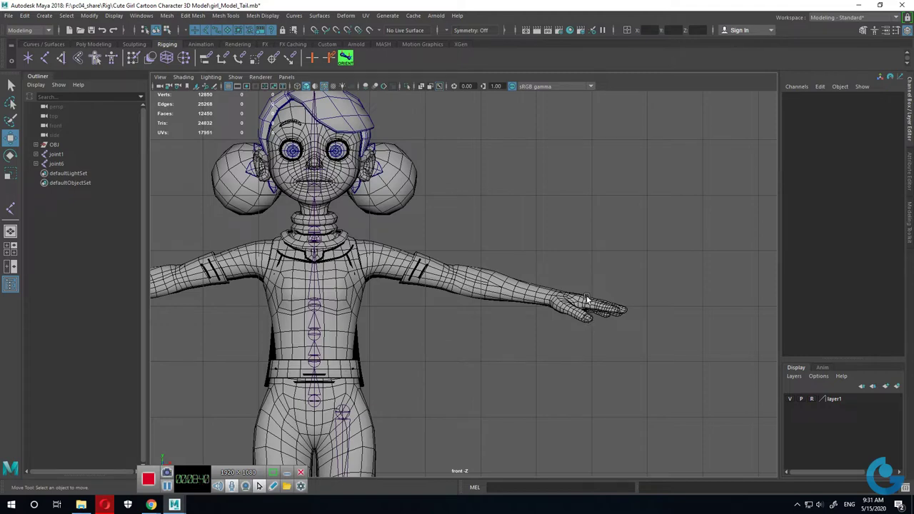
# Step: Maximize the top view of the character and activate joint placement
pyautogui.press('space')
pyautogui.press('space')
pyautogui.scroll(-3, 661, 336)
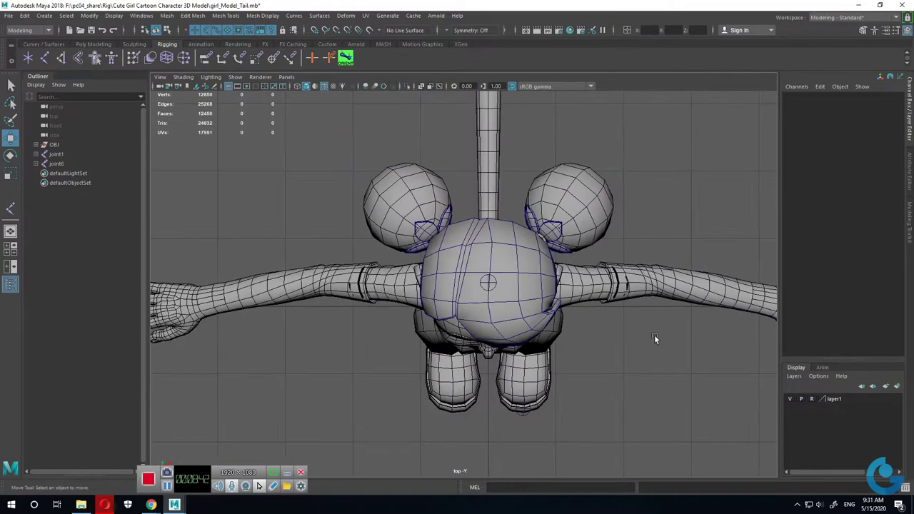
pyautogui.keyDown('alt'); pyautogui.moveTo(655, 335); pyautogui.dragTo(468, 320, button='middle'); pyautogui.keyUp('alt')
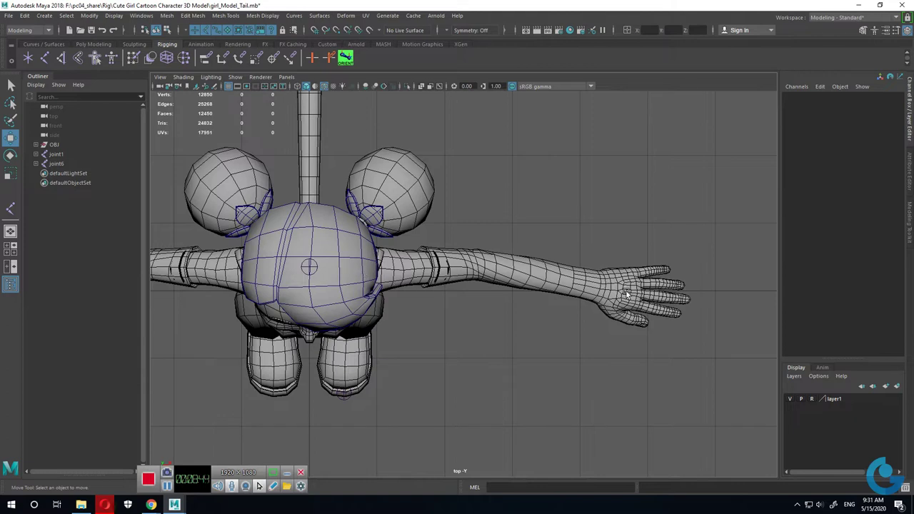
pyautogui.click(46, 60)
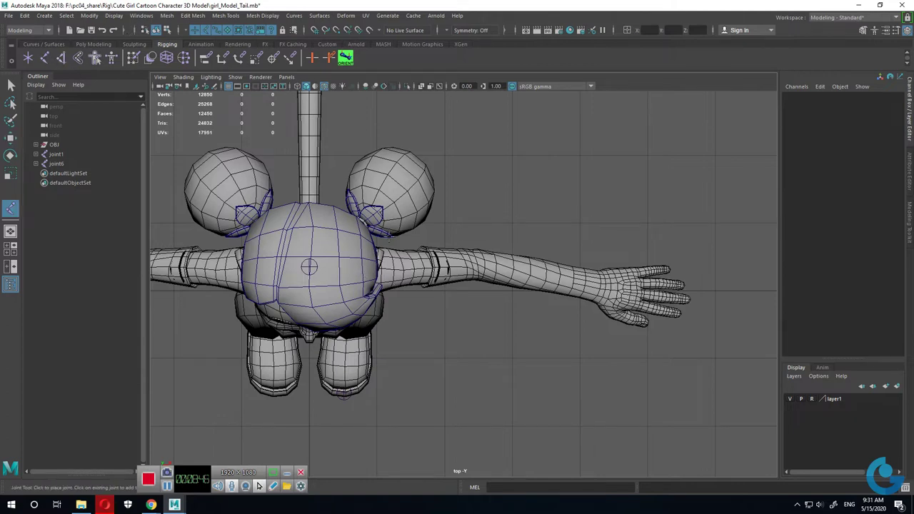
# Step: Turn on X-Ray and frame the torso and arm in the four-view side and front panels
pyautogui.click(440, 86)
pyautogui.click(440, 87)
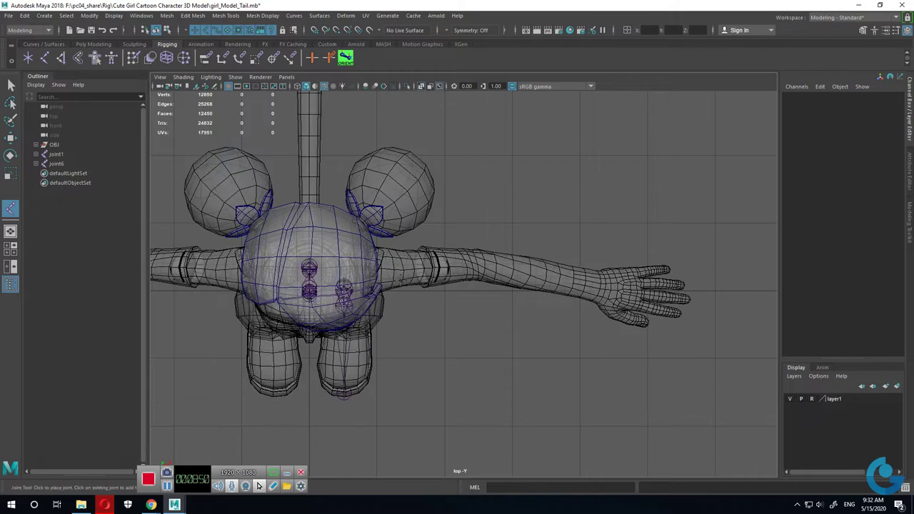
pyautogui.scroll(3, 507, 305)
pyautogui.press('space')
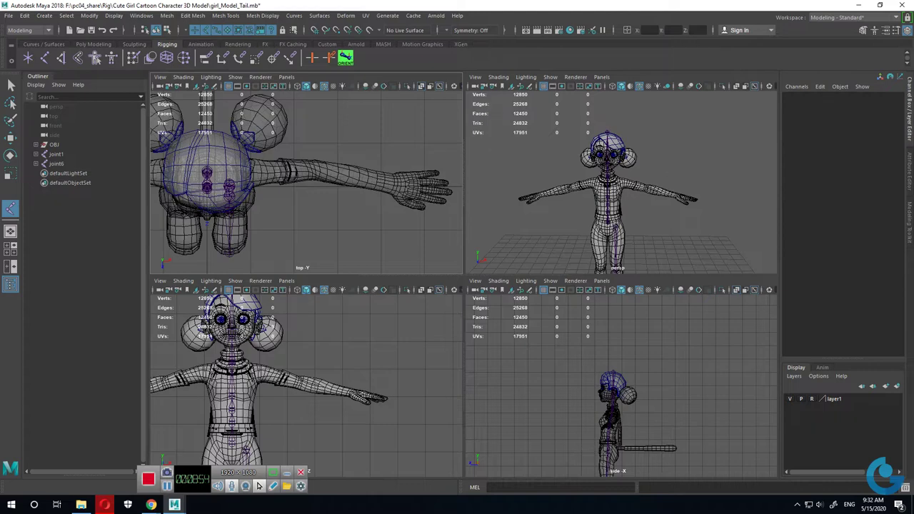
pyautogui.scroll(5, 615, 393)
pyautogui.keyDown('alt'); pyautogui.moveTo(643, 454); pyautogui.dragTo(545, 350, button='middle'); pyautogui.keyUp('alt')
pyautogui.scroll(5, 349, 385)
pyautogui.keyDown('alt'); pyautogui.moveTo(349, 385); pyautogui.dragTo(343, 315, button='middle'); pyautogui.keyUp('alt')
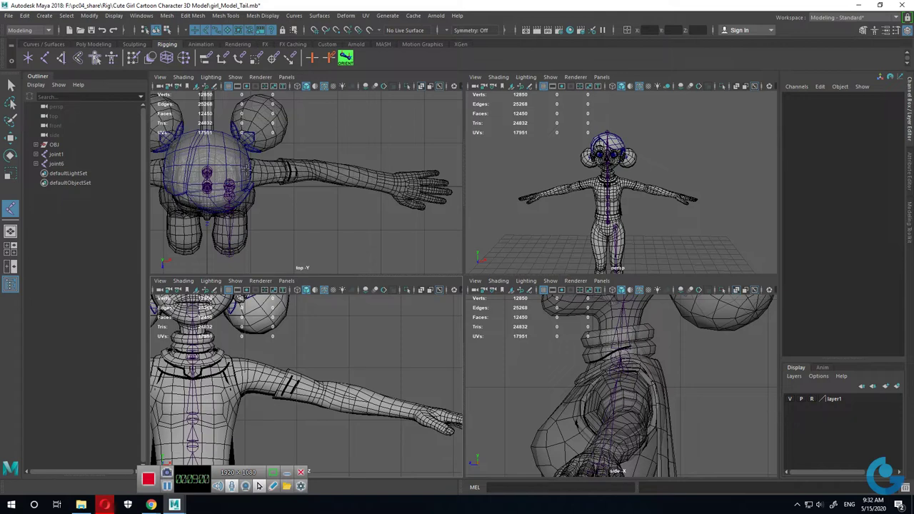
pyautogui.scroll(-3, 334, 425)
pyautogui.scroll(-2, 334, 425)
pyautogui.scroll(-1, 335, 424)
pyautogui.scroll(-2, 340, 437)
pyautogui.scroll(2, 336, 386)
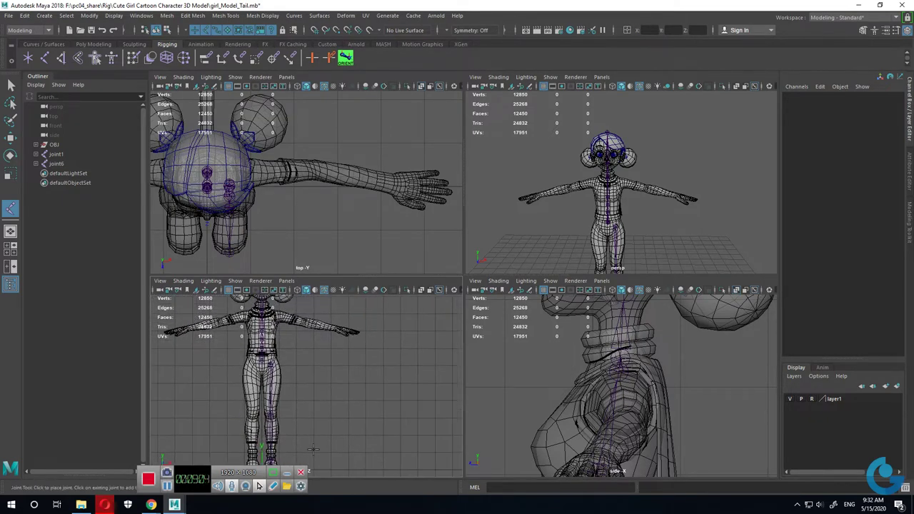
pyautogui.keyDown('alt'); pyautogui.moveTo(313, 454); pyautogui.dragTo(290, 441, button='middle'); pyautogui.keyUp('alt')
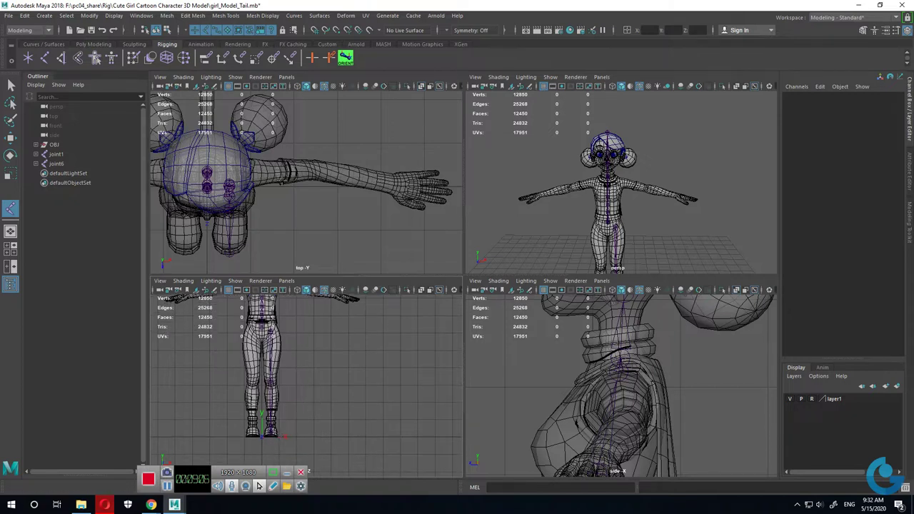
# Step: Place arm joints at the shoulder and elbow in the top view, undoing the extra wrist joint
pyautogui.click(243, 172)
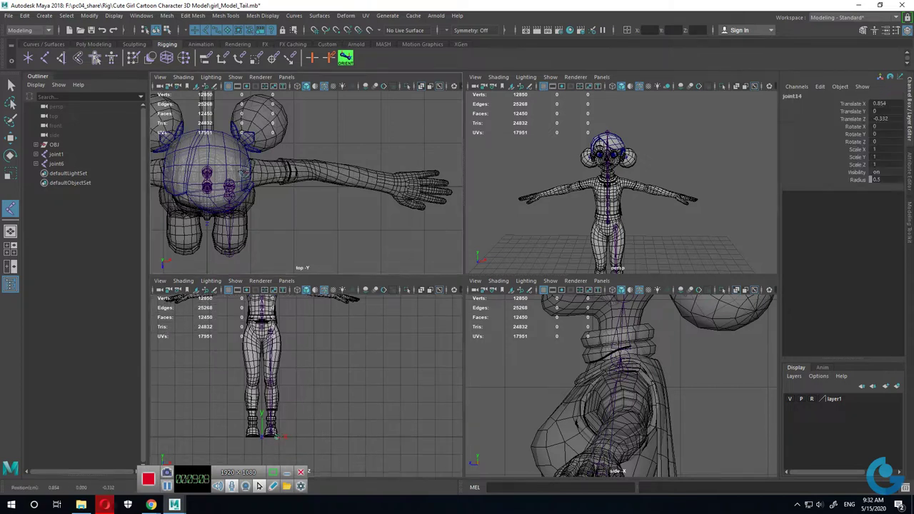
pyautogui.click(315, 166)
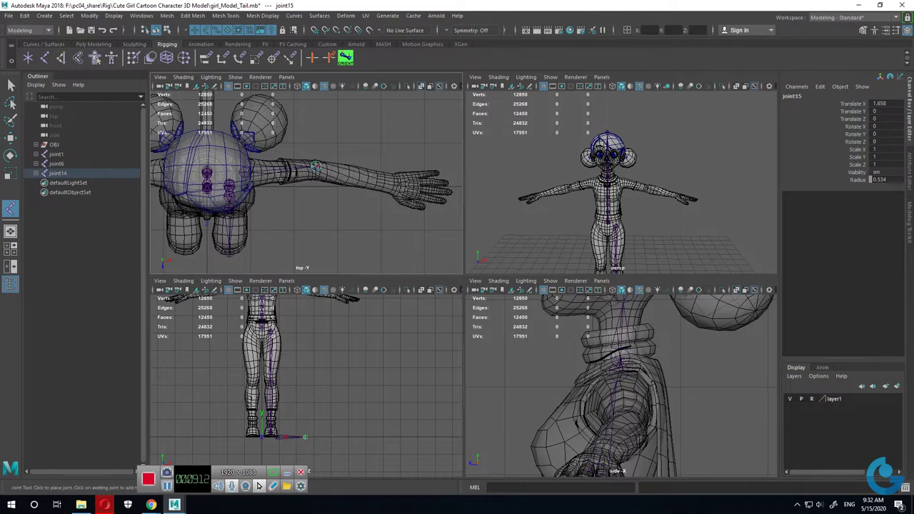
pyautogui.click(398, 184)
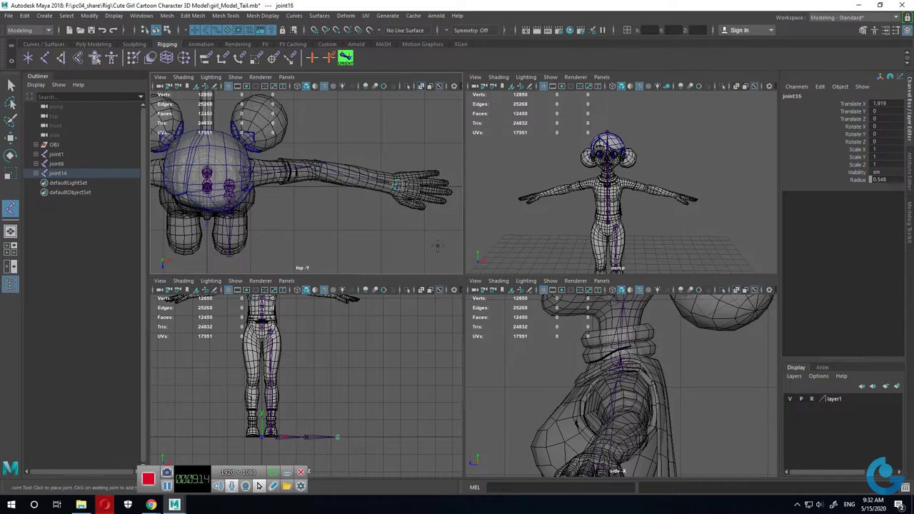
pyautogui.hotkey('ctrl', 'z')
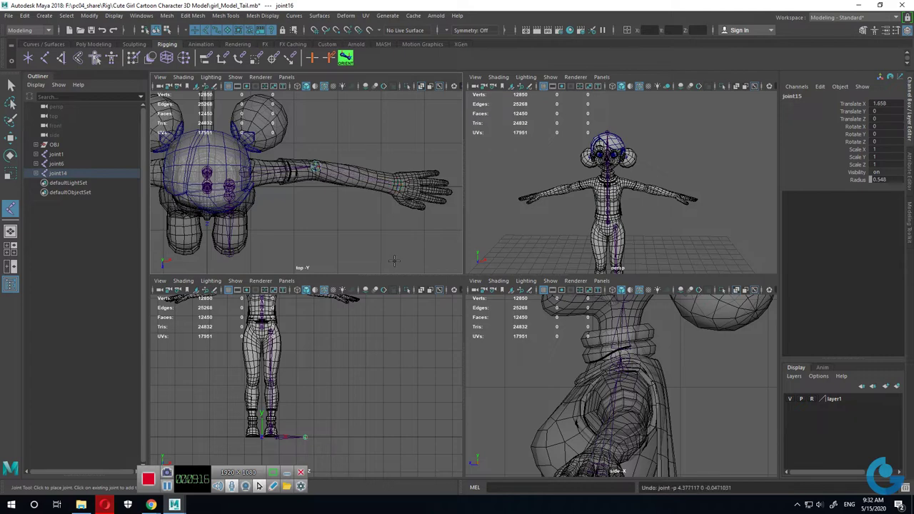
# Step: Remove the leftover arm joints and frame the head and right arm in a maximized front view
pyautogui.hotkey('ctrl', 'z')
pyautogui.hotkey('ctrl', 'z')
pyautogui.press('space')
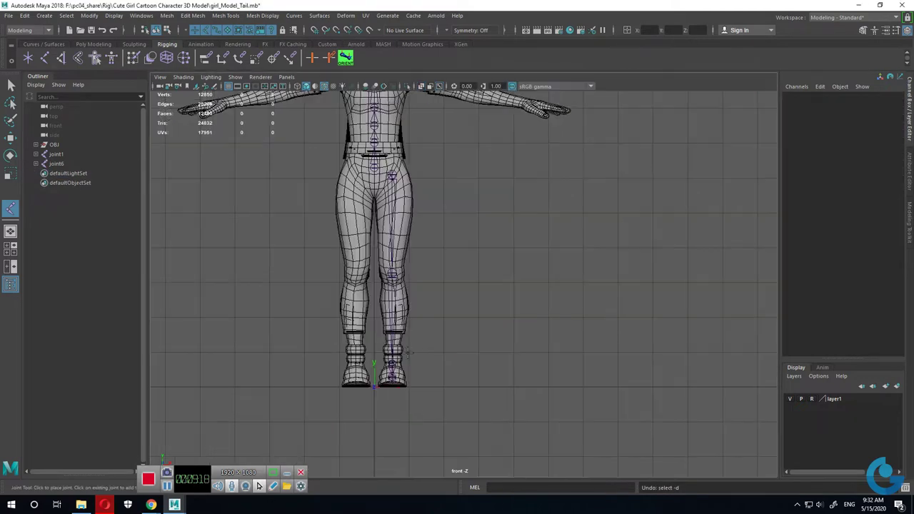
pyautogui.keyDown('alt'); pyautogui.moveTo(475, 160); pyautogui.dragTo(468, 408, button='middle'); pyautogui.keyUp('alt')
pyautogui.keyDown('alt'); pyautogui.moveTo(467, 407); pyautogui.dragTo(598, 433, button='right'); pyautogui.keyUp('alt')
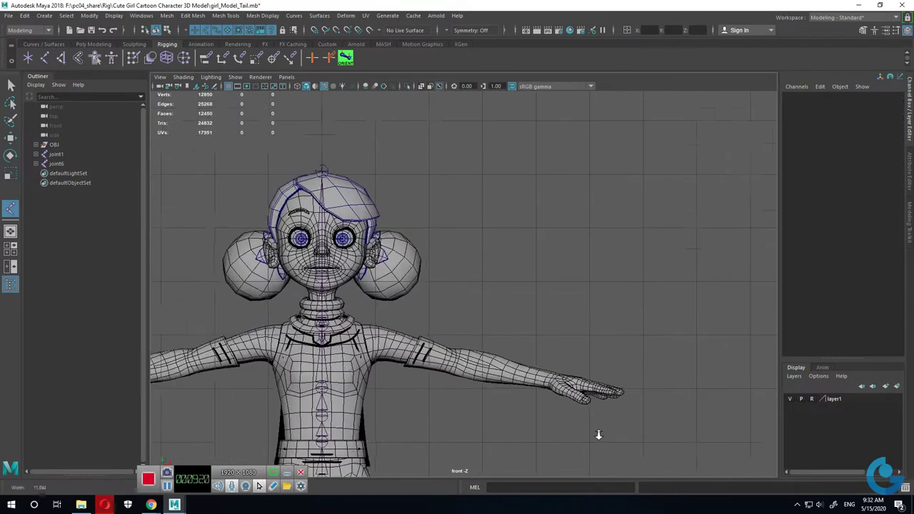
pyautogui.keyDown('alt'); pyautogui.moveTo(598, 433); pyautogui.dragTo(480, 332, button='middle'); pyautogui.keyUp('alt')
pyautogui.scroll(2, 480, 331)
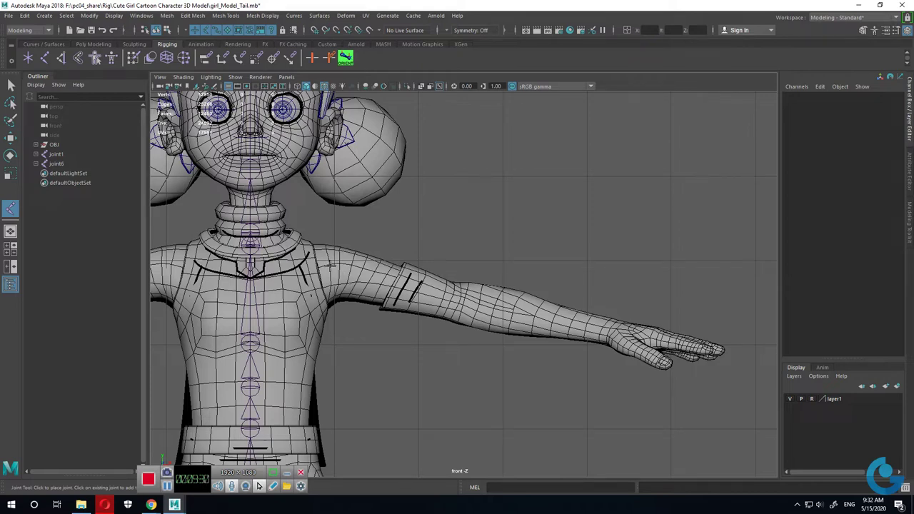
# Step: Place shoulder, elbow and wrist joints along the arm with X-Ray on
pyautogui.click(332, 265)
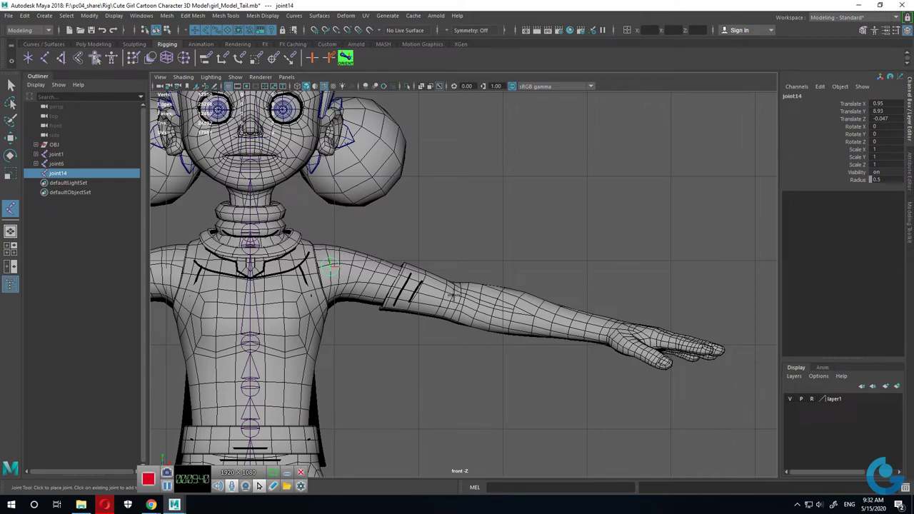
pyautogui.click(453, 295)
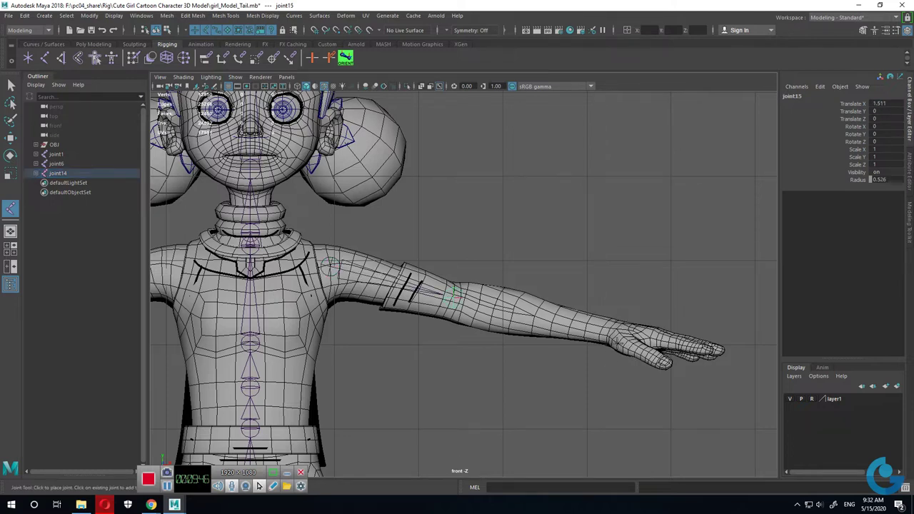
pyautogui.click(422, 86)
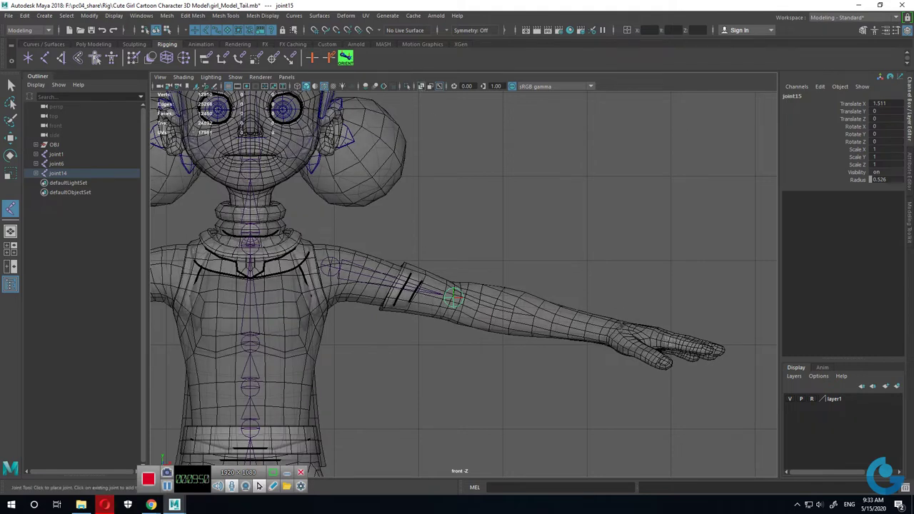
pyautogui.click(615, 330)
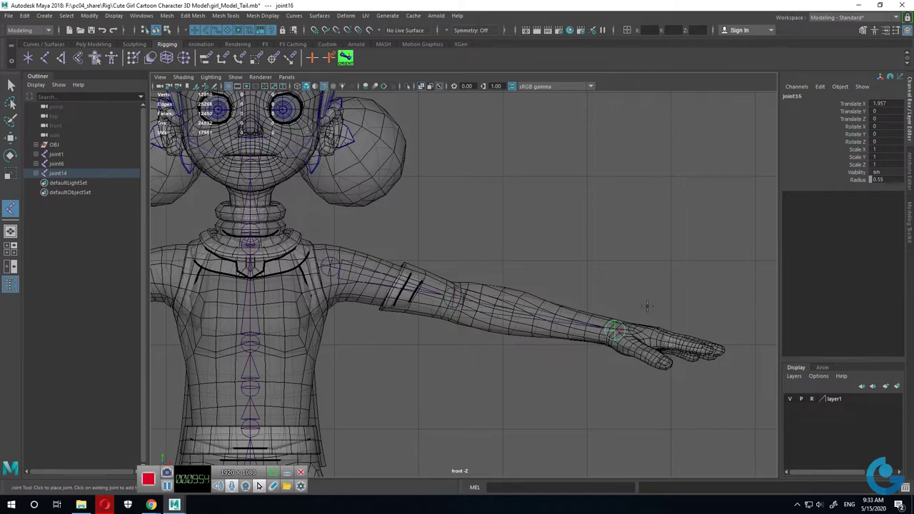
# Step: Finish the arm chain and move joint14 back in the top view to Translate Z −0.344
pyautogui.press('Return')
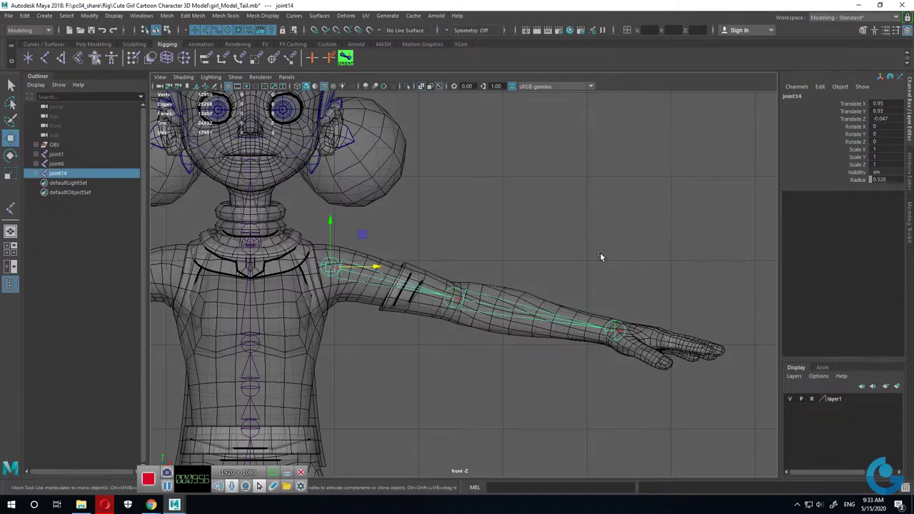
pyautogui.press('w')
pyautogui.press('space')
pyautogui.press('space')
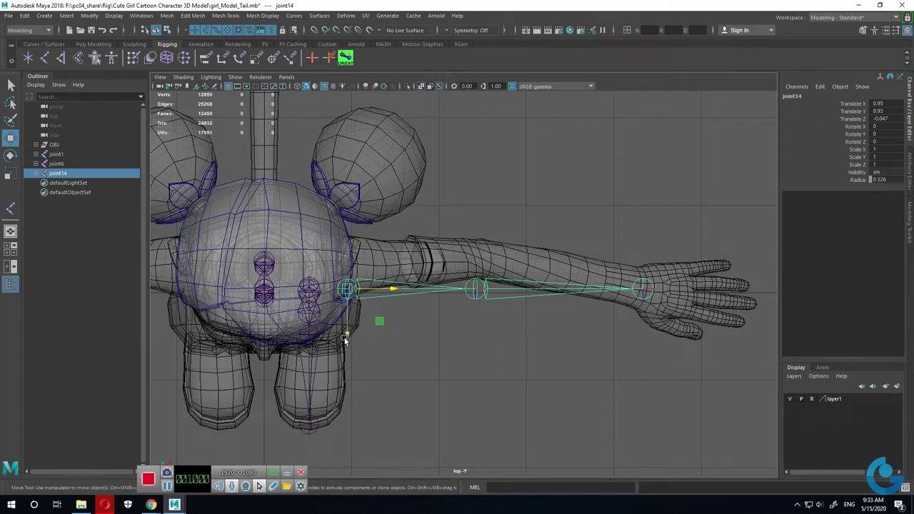
pyautogui.moveTo(345, 339); pyautogui.dragTo(350, 314)
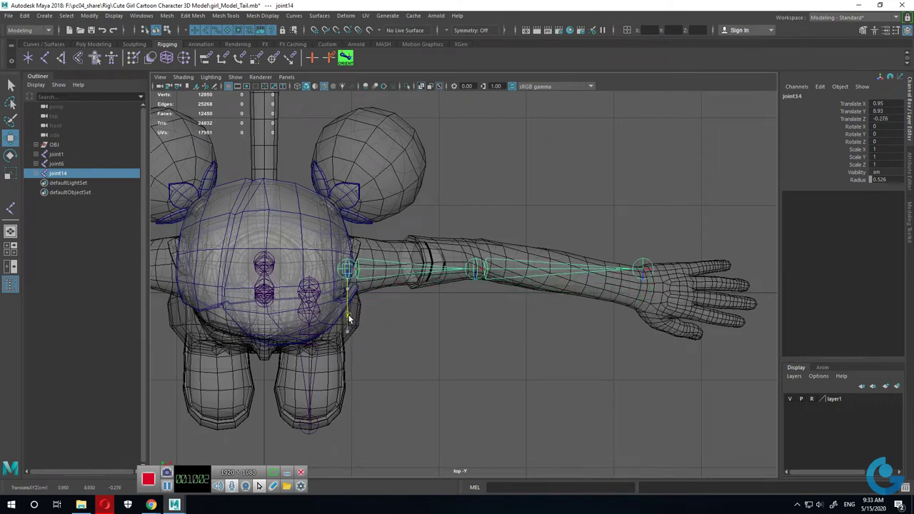
pyautogui.moveTo(349, 314); pyautogui.dragTo(350, 314)
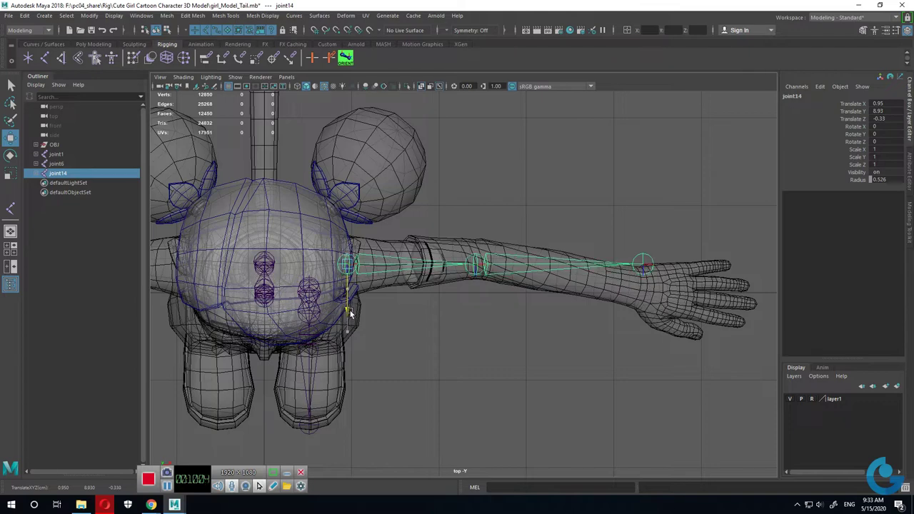
pyautogui.press('space')
# Step: Frame the arm in the side and top views, hide the Outliner, and show joint14's attributes
pyautogui.press('space')
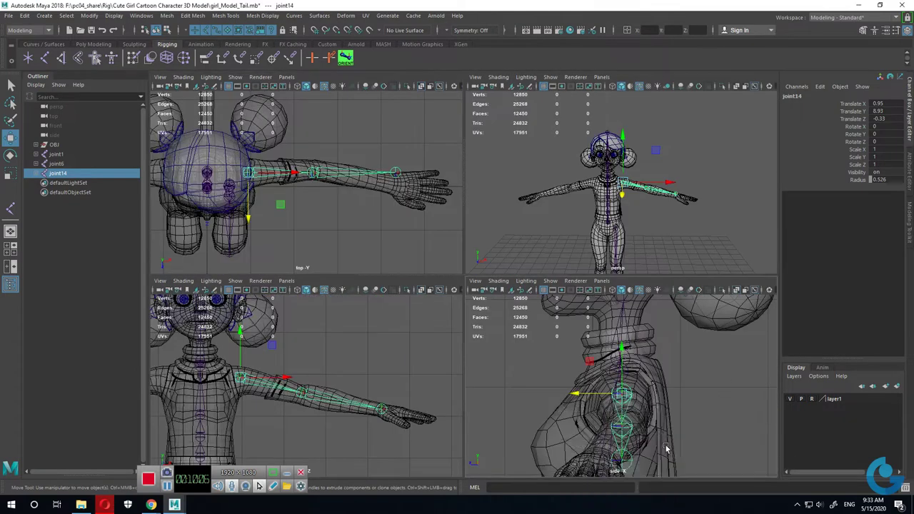
pyautogui.keyDown('alt'); pyautogui.moveTo(600, 433); pyautogui.dragTo(594, 310, button='middle'); pyautogui.keyUp('alt')
pyautogui.keyDown('alt'); pyautogui.moveTo(568, 335); pyautogui.dragTo(414, 364, button='right'); pyautogui.keyUp('alt')
pyautogui.press('space')
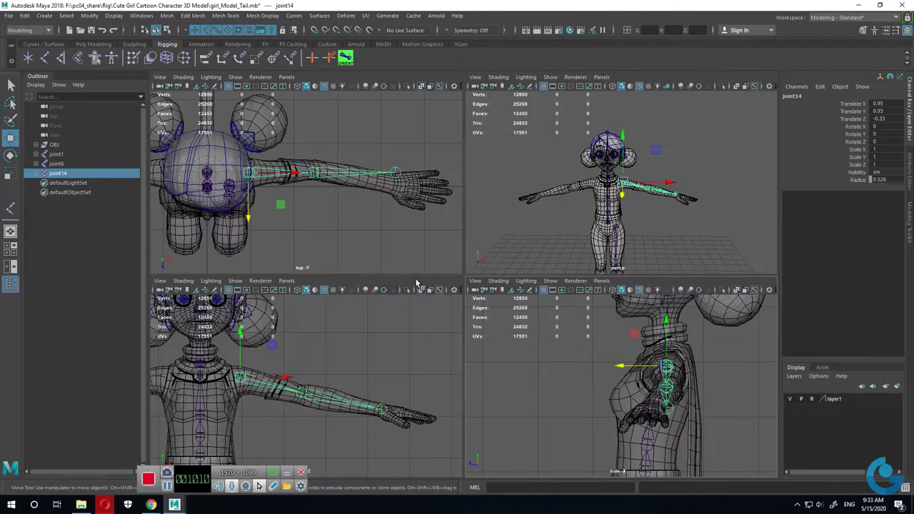
pyautogui.keyDown('alt'); pyautogui.moveTo(348, 173); pyautogui.dragTo(399, 243, button='right'); pyautogui.keyUp('alt')
pyautogui.moveTo(399, 243)
pyautogui.keyDown('alt'); pyautogui.mouseDown(button='middle')
pyautogui.moveTo(253, 251)
pyautogui.moveTo(159, 215)
pyautogui.mouseUp(button='middle'); pyautogui.keyUp('alt')
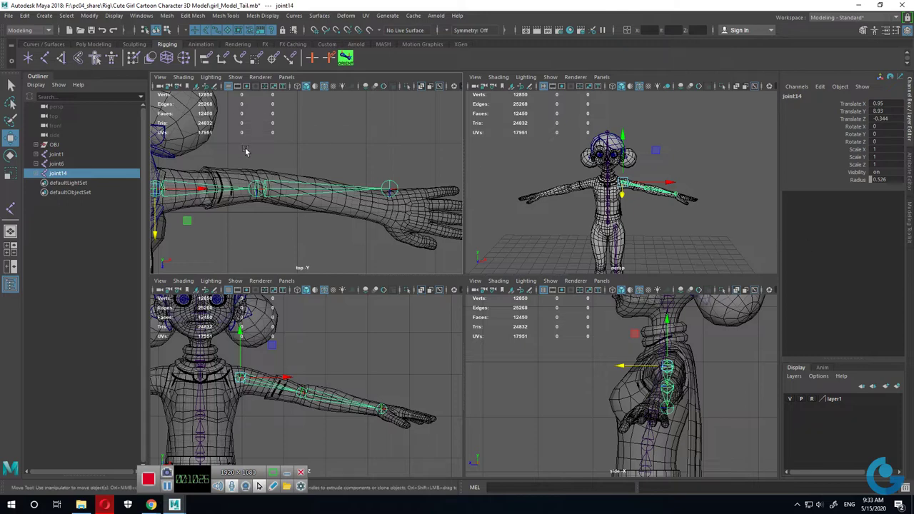
pyautogui.scroll(2, 253, 224)
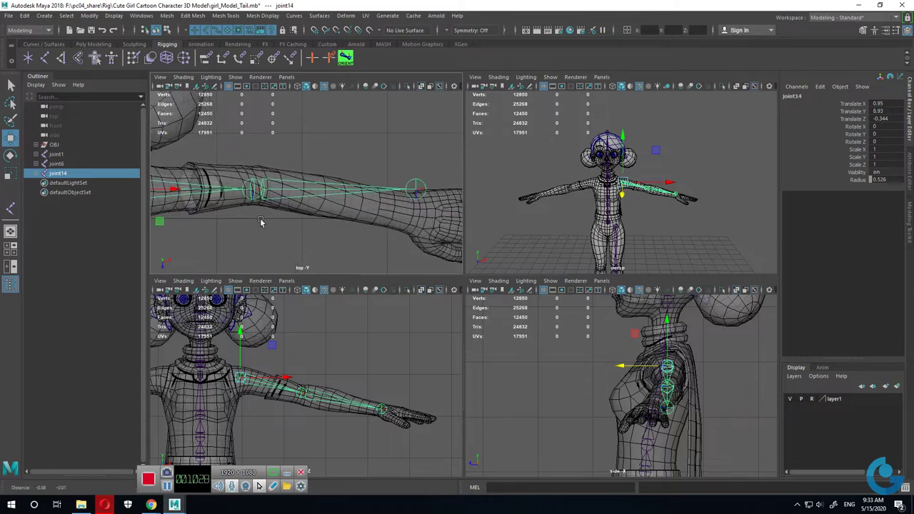
pyautogui.scroll(2, 257, 222)
pyautogui.click(10, 284)
pyautogui.moveTo(210, 225)
pyautogui.keyDown('alt'); pyautogui.mouseDown(button='middle')
pyautogui.moveTo(286, 229)
pyautogui.moveTo(279, 235)
pyautogui.mouseUp(button='middle'); pyautogui.keyUp('alt')
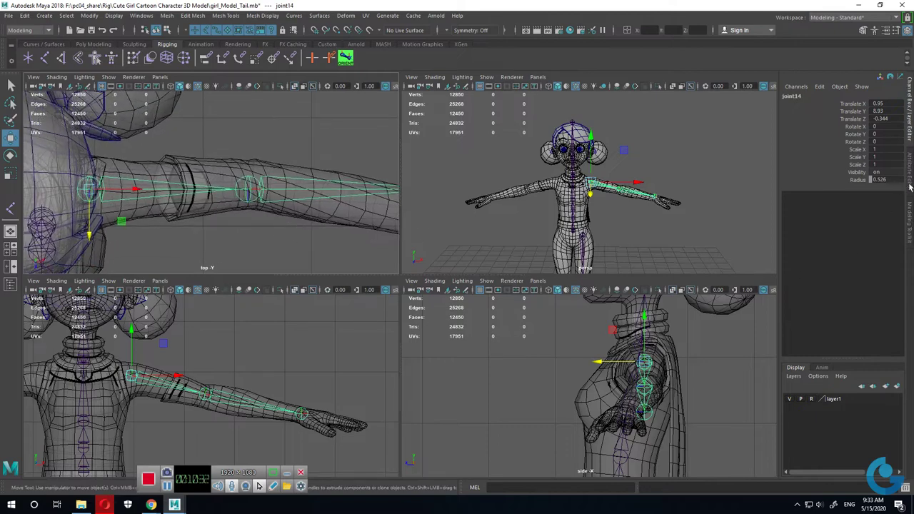
pyautogui.click(910, 184)
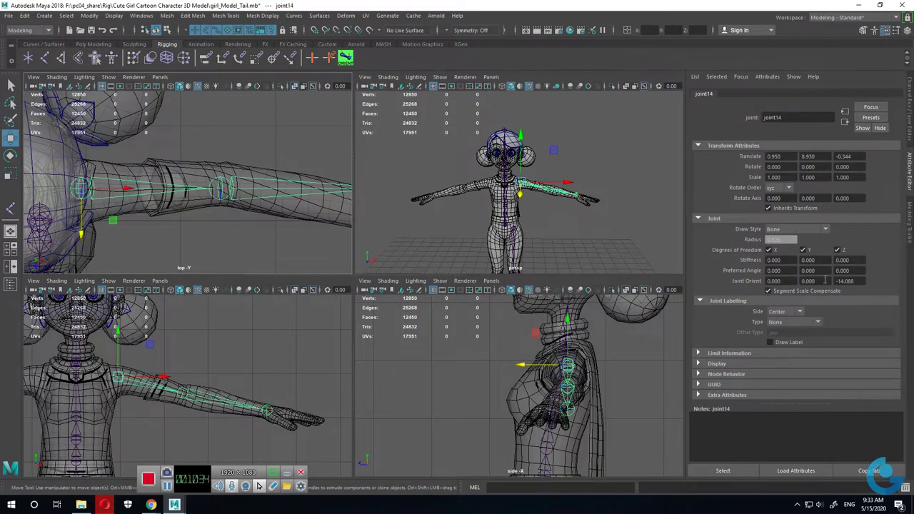
# Step: Drag joint14's Joint Orient Y to 1.940 so the shoulder bone follows the arm
pyautogui.keyDown('ctrl'); pyautogui.moveTo(822, 280); pyautogui.dragTo(913, 278); pyautogui.keyUp('ctrl')
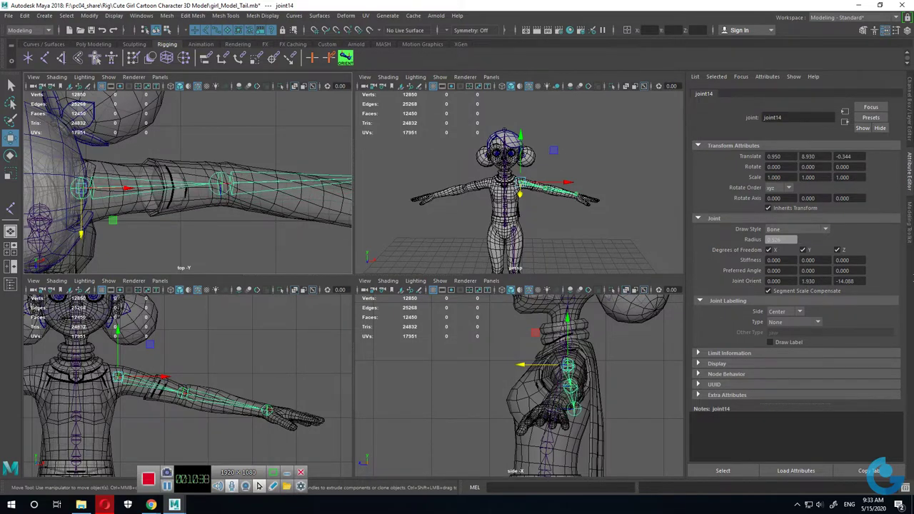
pyautogui.scroll(-3, 299, 236)
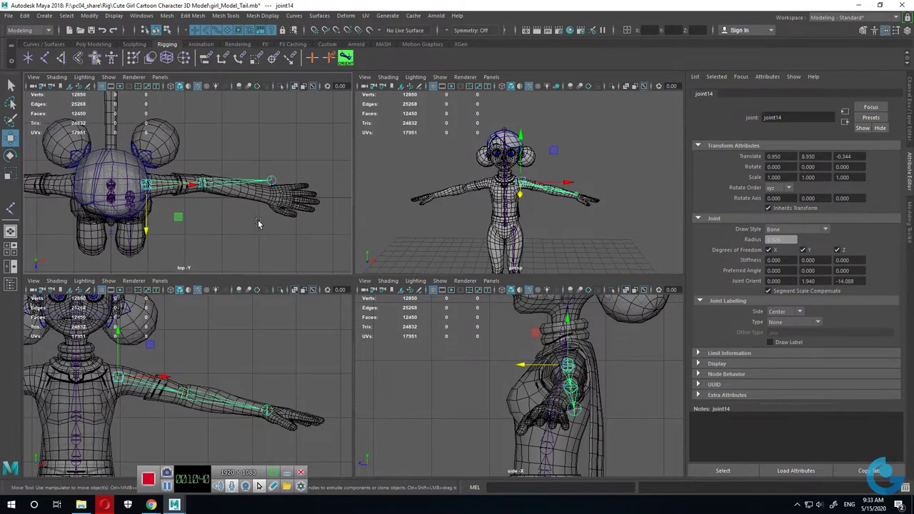
pyautogui.scroll(2, 322, 229)
# Step: Tilt elbow joint15's Joint Orient Y along the forearm, then undo that change
pyautogui.click(227, 184)
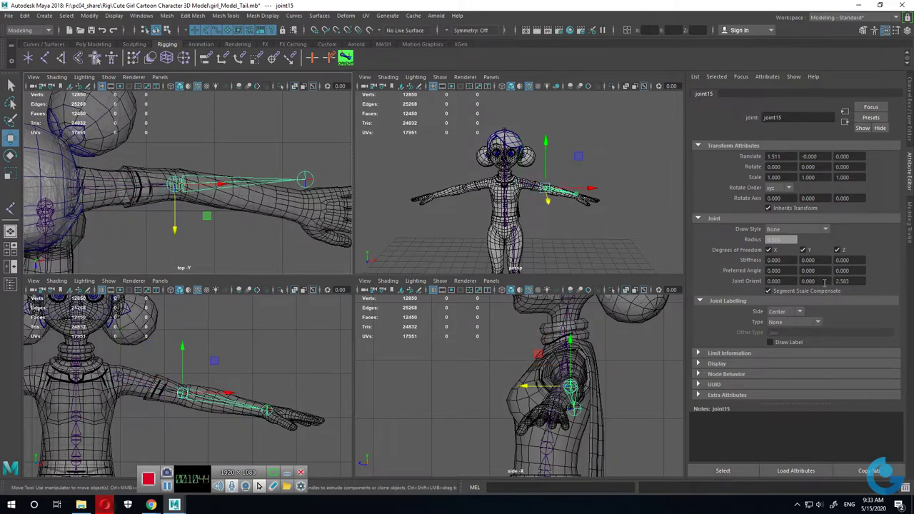
pyautogui.keyDown('ctrl'); pyautogui.moveTo(806, 281); pyautogui.dragTo(268, 278); pyautogui.keyUp('ctrl')
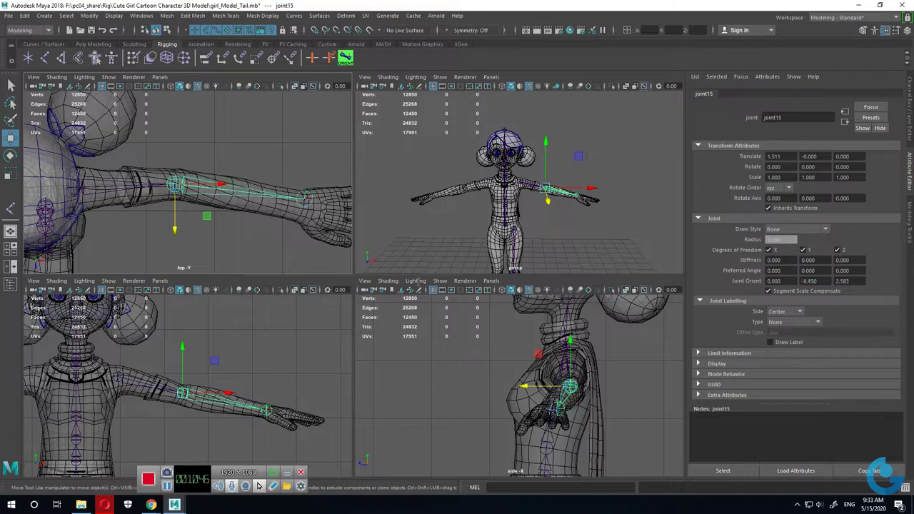
pyautogui.scroll(-2, 299, 242)
pyautogui.scroll(-2, 268, 237)
pyautogui.press('space')
pyautogui.moveTo(436, 319)
pyautogui.keyDown('alt'); pyautogui.mouseDown()
pyautogui.moveTo(471, 359)
pyautogui.moveTo(463, 315)
pyautogui.mouseUp(); pyautogui.keyUp('alt')
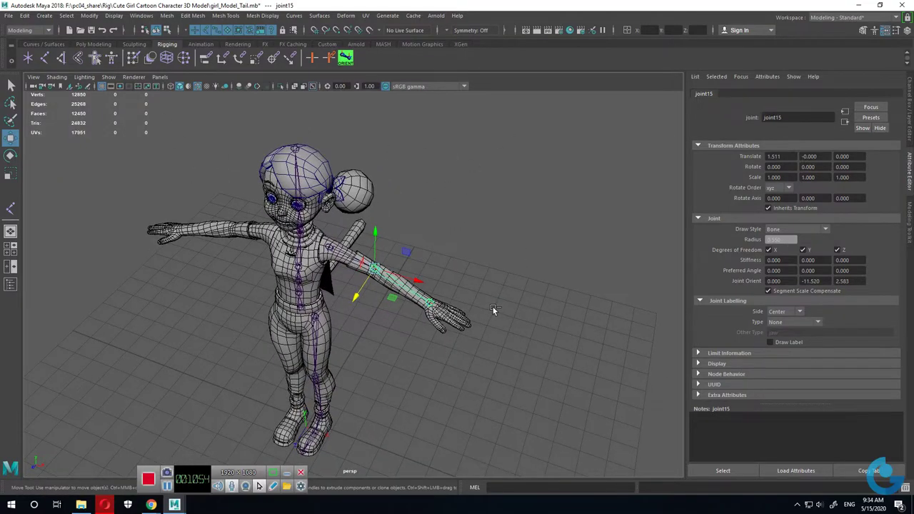
pyautogui.hotkey('ctrl', 'z')
pyautogui.hotkey('ctrl', 'z')
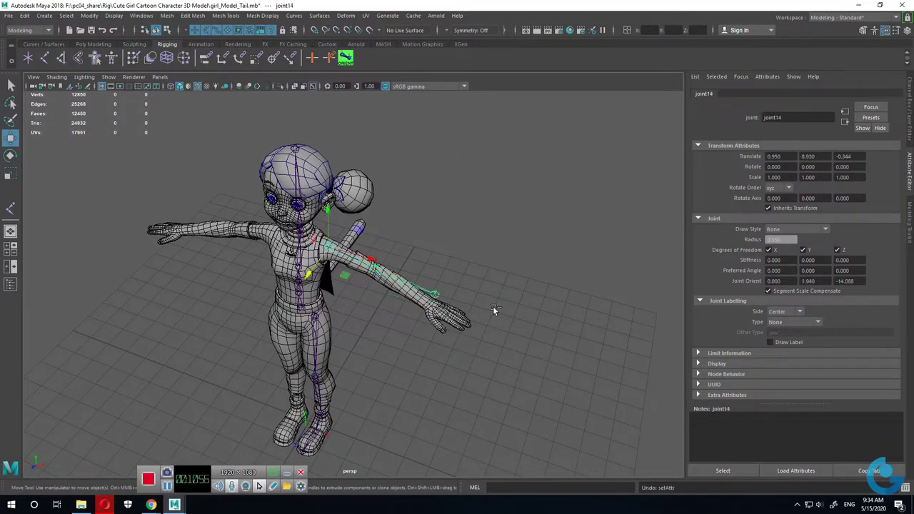
pyautogui.moveTo(457, 330)
pyautogui.keyDown('alt'); pyautogui.mouseDown()
pyautogui.moveTo(417, 346)
pyautogui.moveTo(429, 360)
pyautogui.moveTo(412, 332)
pyautogui.mouseUp(); pyautogui.keyUp('alt')
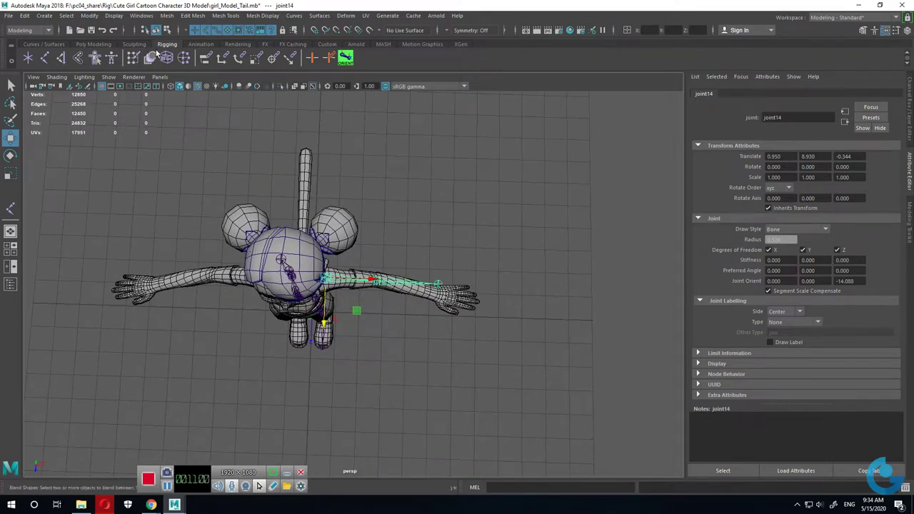
# Step: Open the cometJointOrient window, move it aside, and show the joint's channel values
pyautogui.click(346, 59)
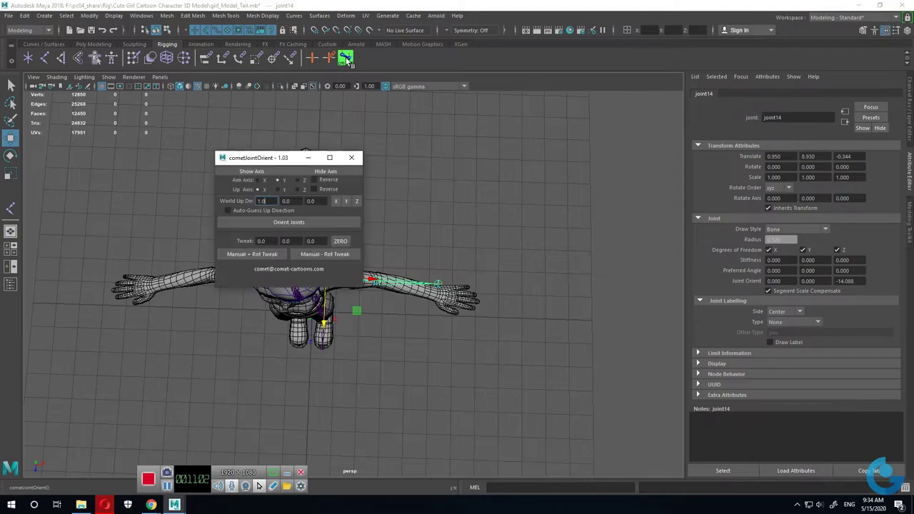
pyautogui.moveTo(275, 157); pyautogui.dragTo(93, 108)
pyautogui.scroll(5, 238, 199)
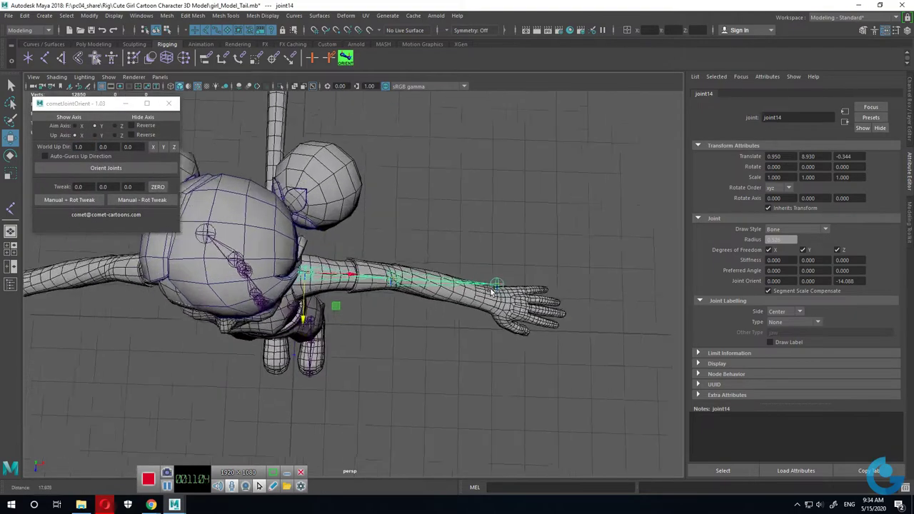
pyautogui.keyDown('alt'); pyautogui.moveTo(238, 198); pyautogui.dragTo(214, 214); pyautogui.keyUp('alt')
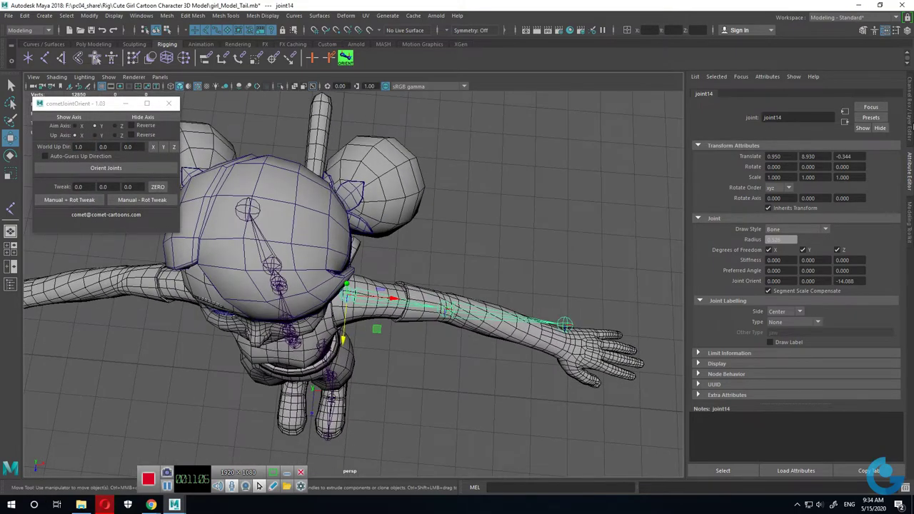
pyautogui.click(912, 123)
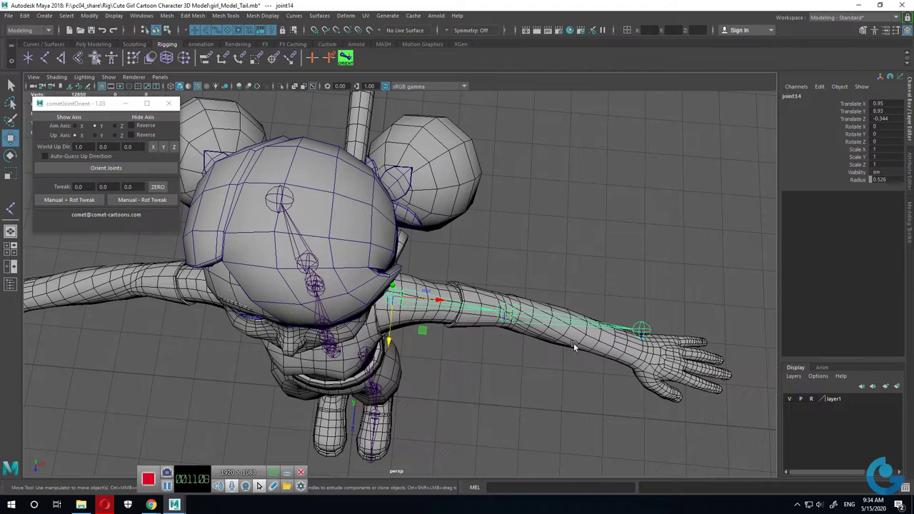
# Step: Rotate shoulder joint14 to Rotate Y 2.148 and elbow joint15 to −11.143, then reselect the shoulder
pyautogui.press('e')
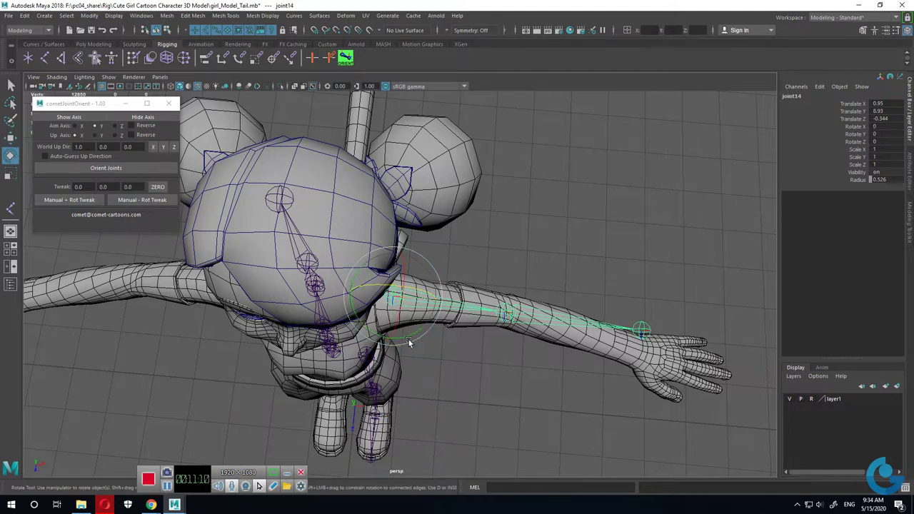
pyautogui.moveTo(409, 339); pyautogui.dragTo(411, 336)
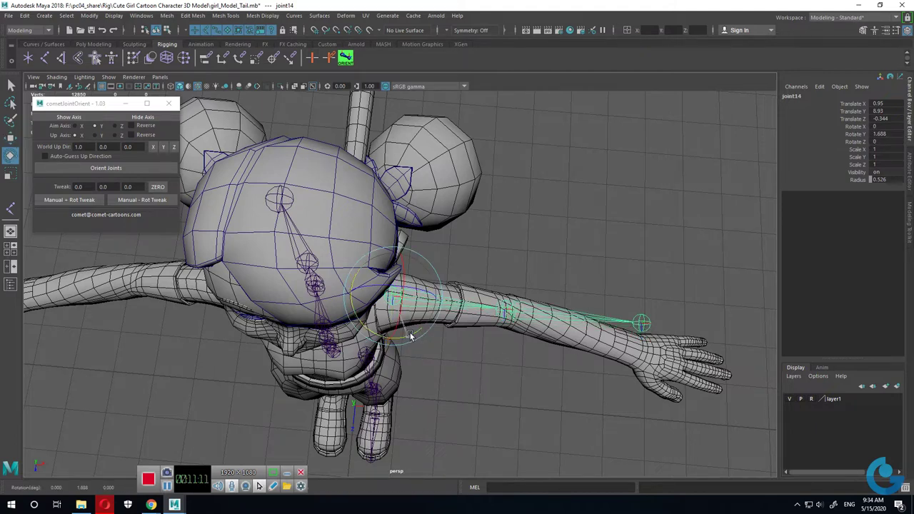
pyautogui.click(510, 312)
pyautogui.moveTo(510, 349); pyautogui.dragTo(509, 356)
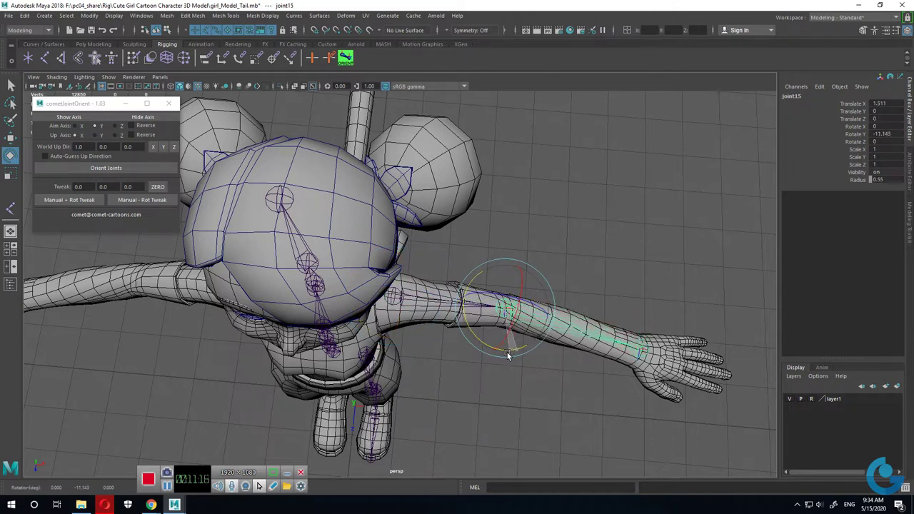
pyautogui.click(91, 104)
pyautogui.moveTo(91, 104); pyautogui.dragTo(120, 116)
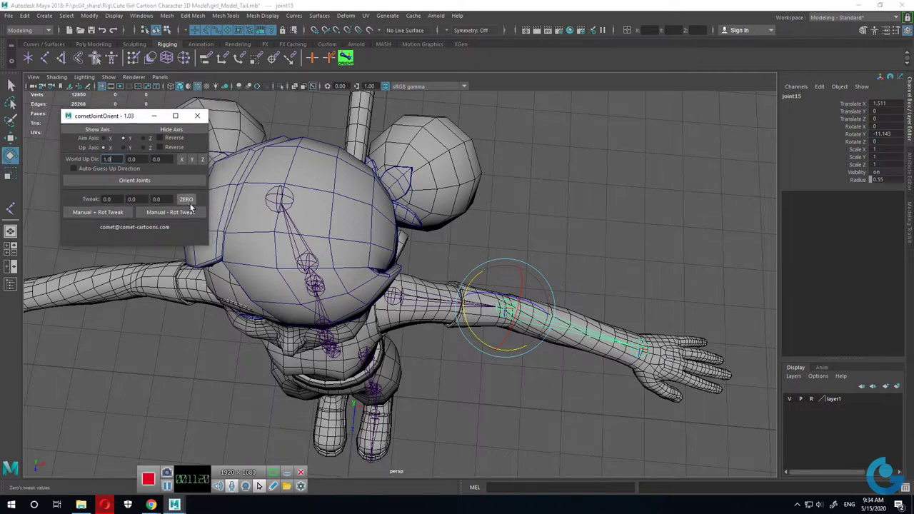
pyautogui.click(439, 306)
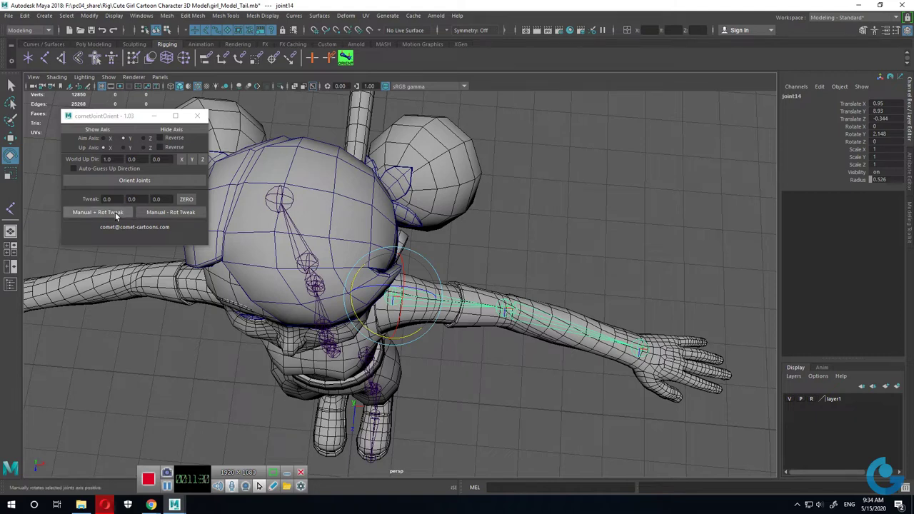
# Step: Apply cometJointOrient's Manual + Rot Tweak while stepping through the shoulder, elbow and wrist joints
pyautogui.click(97, 212)
pyautogui.press('[')
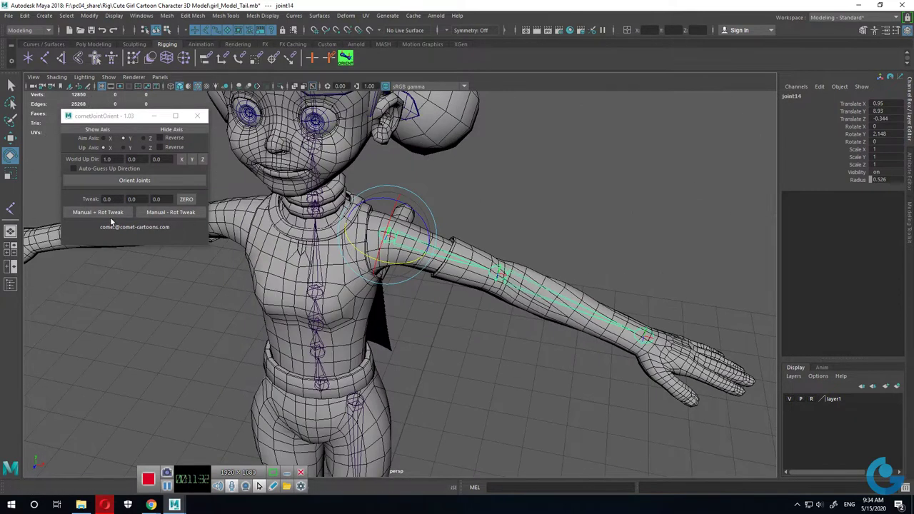
pyautogui.click(111, 214)
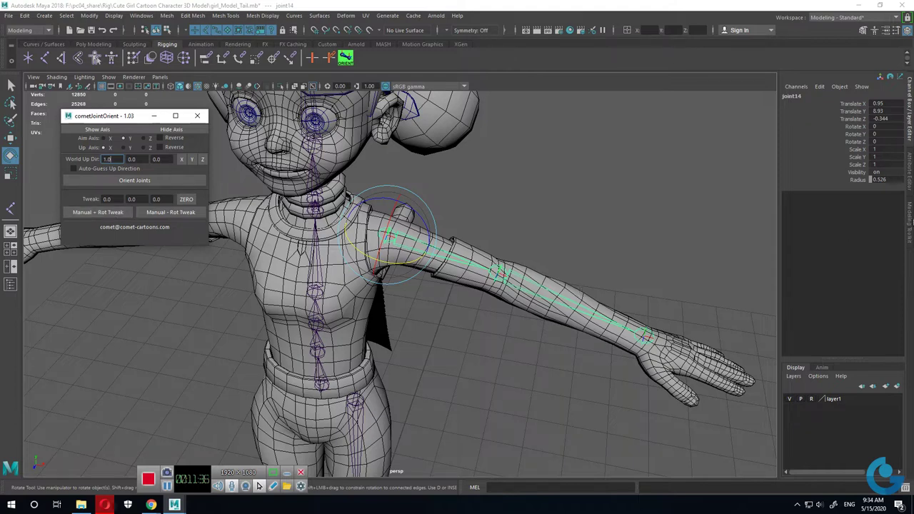
pyautogui.click(912, 179)
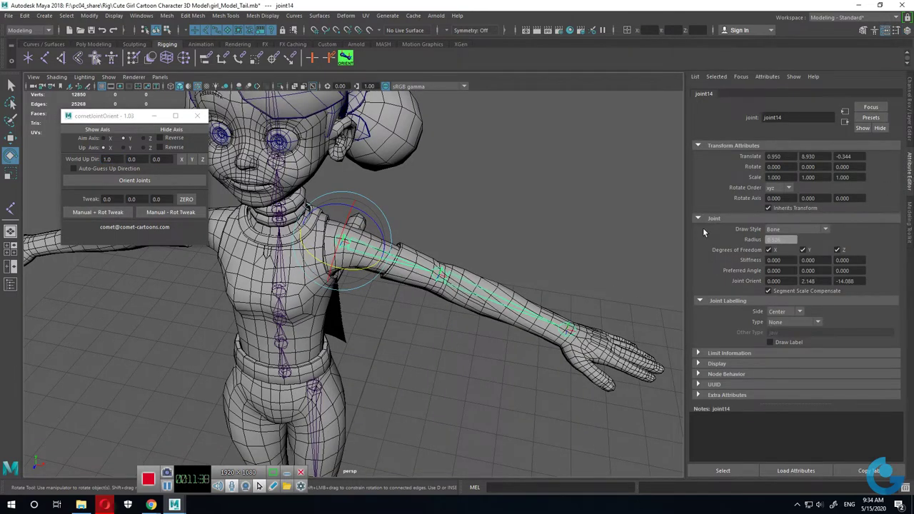
pyautogui.click(472, 284)
pyautogui.click(115, 214)
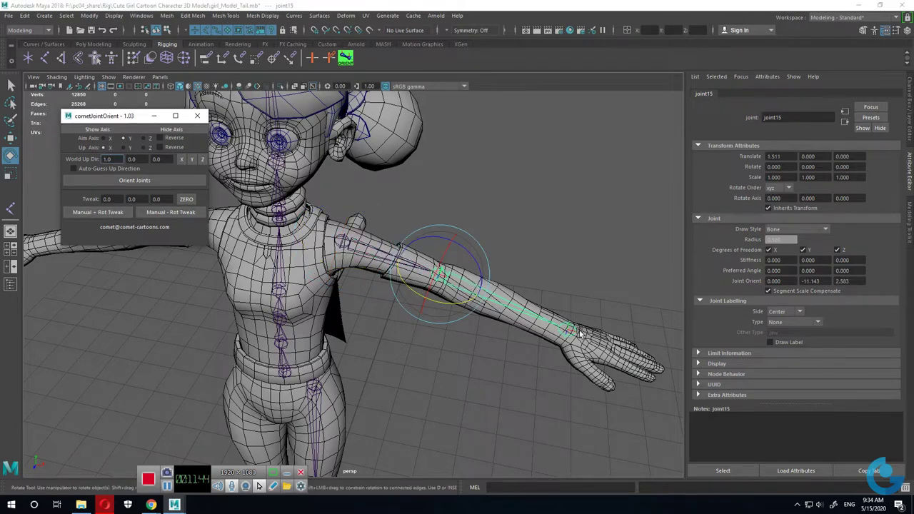
pyautogui.click(571, 330)
pyautogui.click(117, 213)
# Step: Switch to the Channel Box, test-rotate the shoulder, and undo back to zero rotation
pyautogui.click(910, 107)
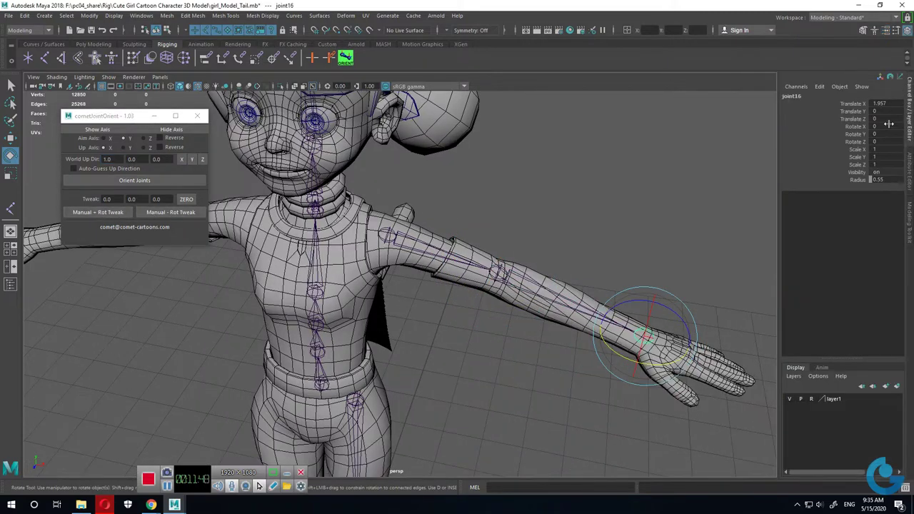
pyautogui.click(503, 273)
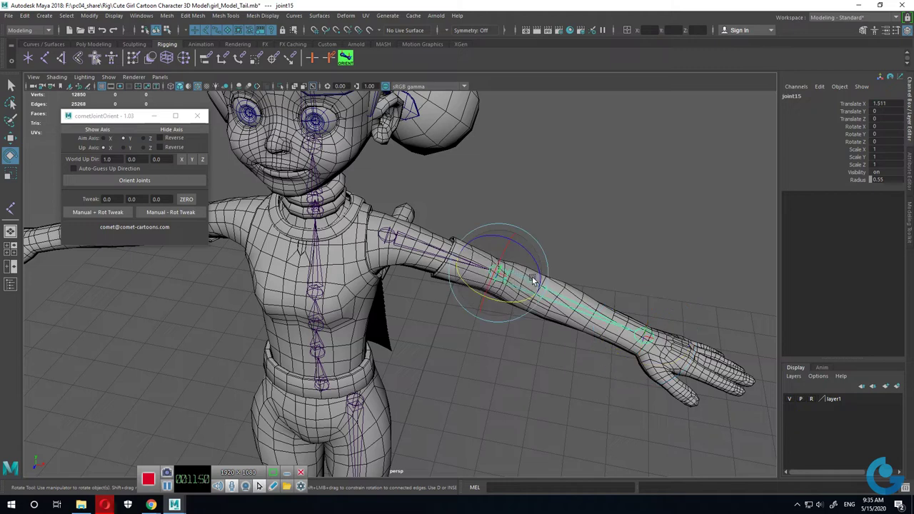
pyautogui.click(418, 244)
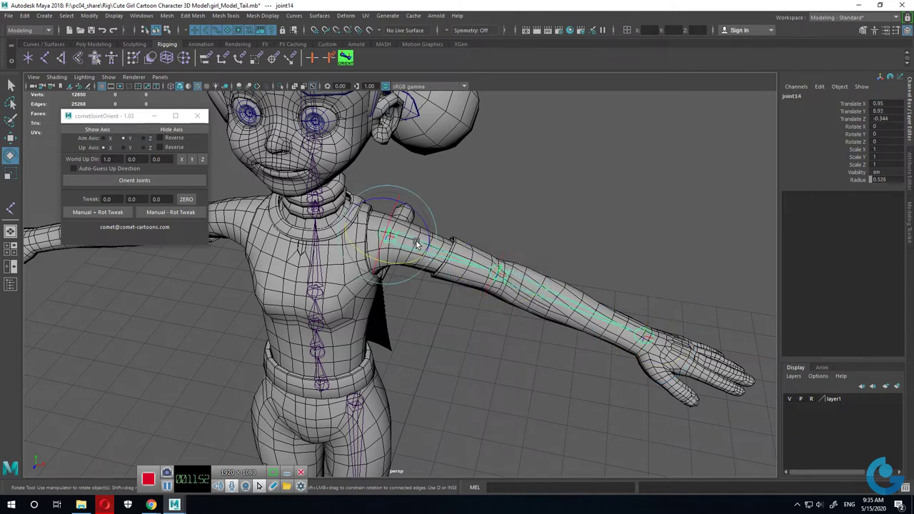
pyautogui.keyDown('alt'); pyautogui.moveTo(510, 300); pyautogui.dragTo(539, 308); pyautogui.keyUp('alt')
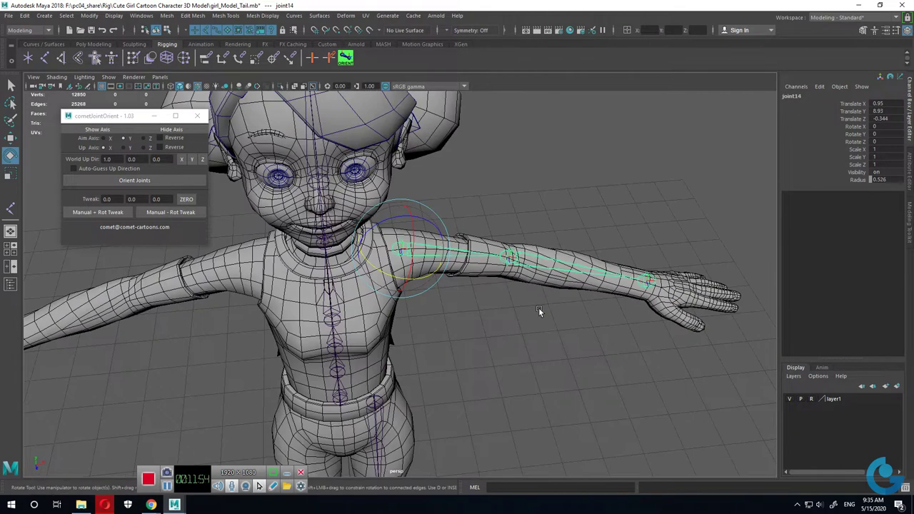
pyautogui.hotkey('ctrl', 'z')
pyautogui.hotkey('ctrl', 'z')
pyautogui.hotkey('ctrl', 'z')
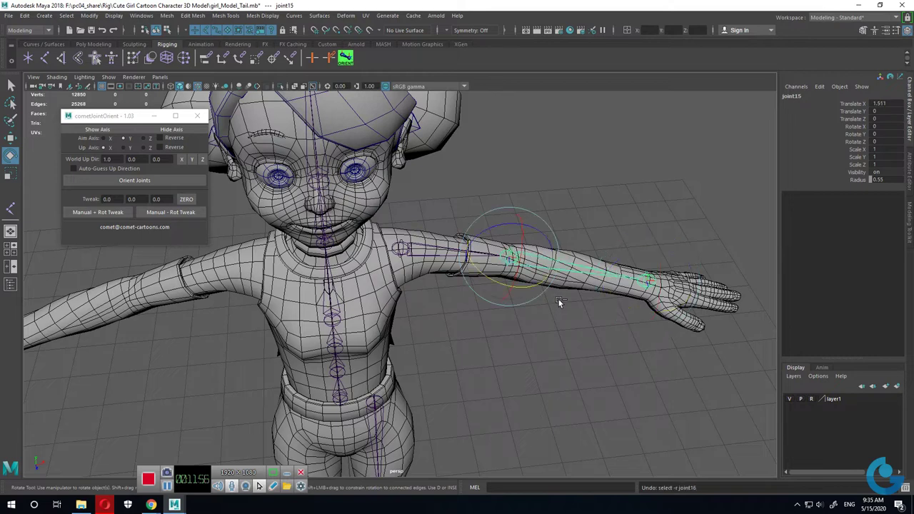
pyautogui.hotkey('ctrl', 'z')
pyautogui.press('Down')
pyautogui.moveTo(558, 300); pyautogui.dragTo(559, 299, button='middle')
pyautogui.press('Up')
pyautogui.hotkey('ctrl', 'z')
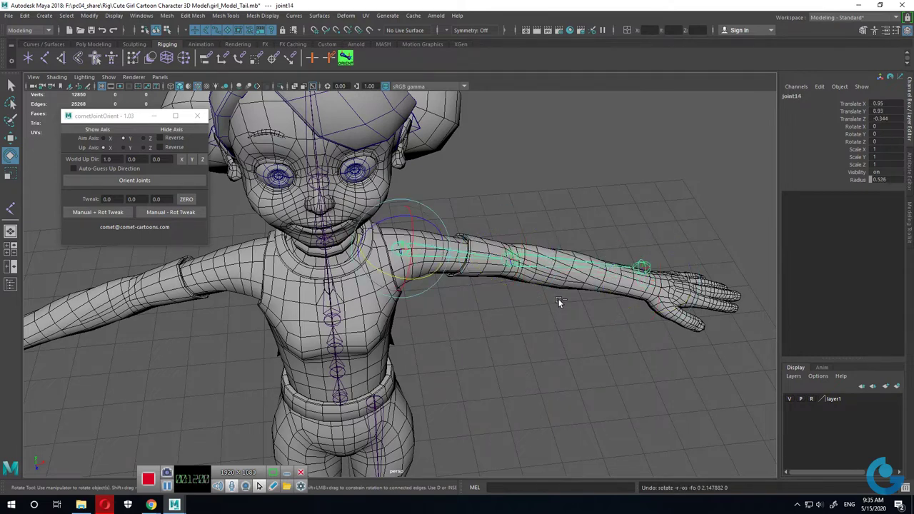
pyautogui.keyDown('alt'); pyautogui.moveTo(558, 299); pyautogui.dragTo(436, 295, button='right'); pyautogui.keyUp('alt')
pyautogui.moveTo(436, 295)
pyautogui.keyDown('alt'); pyautogui.mouseDown()
pyautogui.moveTo(384, 343)
pyautogui.moveTo(431, 308)
pyautogui.mouseUp(); pyautogui.keyUp('alt')
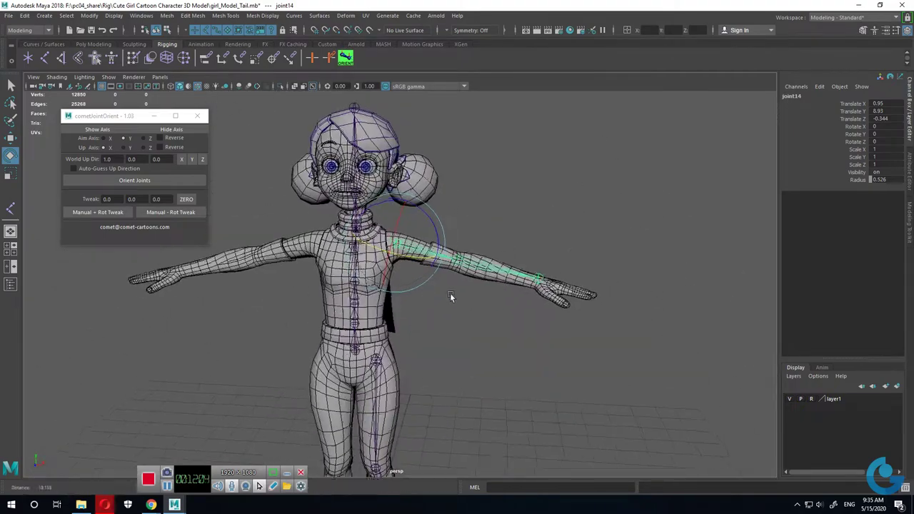
pyautogui.keyDown('alt'); pyautogui.moveTo(431, 308); pyautogui.dragTo(535, 347, button='right'); pyautogui.keyUp('alt')
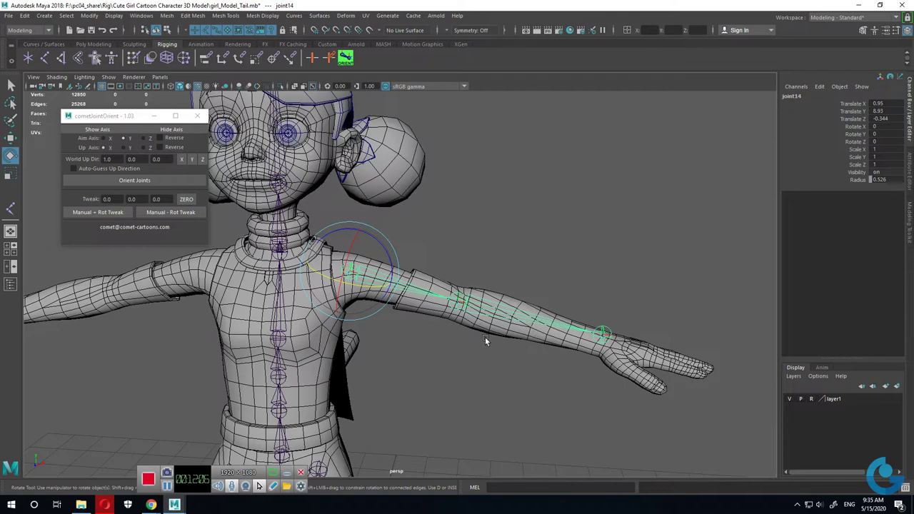
pyautogui.keyDown('alt'); pyautogui.moveTo(486, 336); pyautogui.dragTo(482, 389); pyautogui.keyUp('alt')
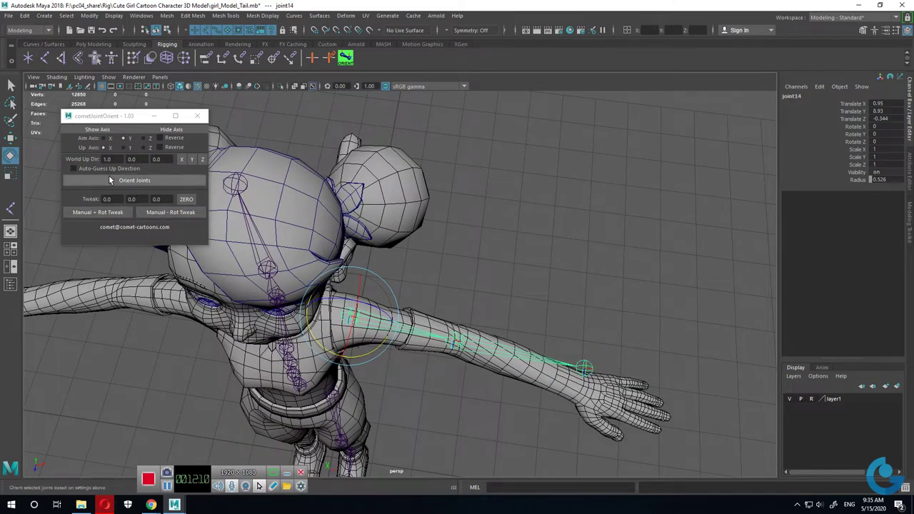
# Step: In the top view, rotate joint14 to Rotate Y 2.232 and joint15 to −12.067, then show four panes
pyautogui.moveTo(107, 116); pyautogui.dragTo(77, 105)
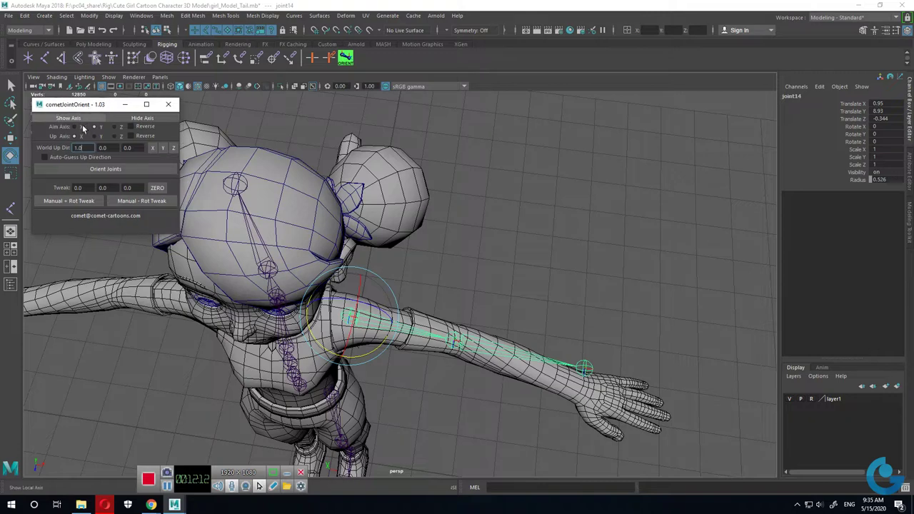
pyautogui.moveTo(516, 331)
pyautogui.keyDown('alt'); pyautogui.mouseDown()
pyautogui.moveTo(559, 270)
pyautogui.moveTo(493, 339)
pyautogui.moveTo(493, 331)
pyautogui.mouseUp(); pyautogui.keyUp('alt')
pyautogui.press('space')
pyautogui.press('space')
pyautogui.keyDown('alt'); pyautogui.moveTo(369, 214); pyautogui.dragTo(478, 351, button='right'); pyautogui.keyUp('alt')
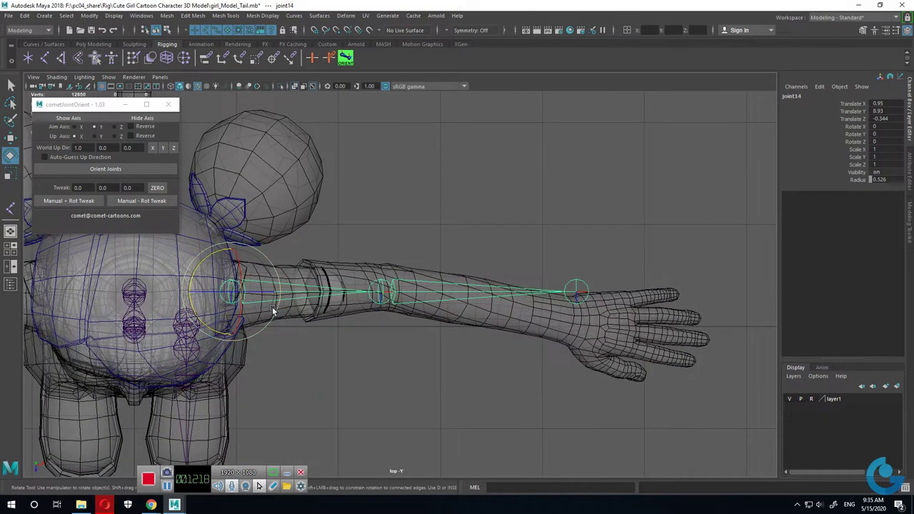
pyautogui.moveTo(221, 330); pyautogui.dragTo(221, 327)
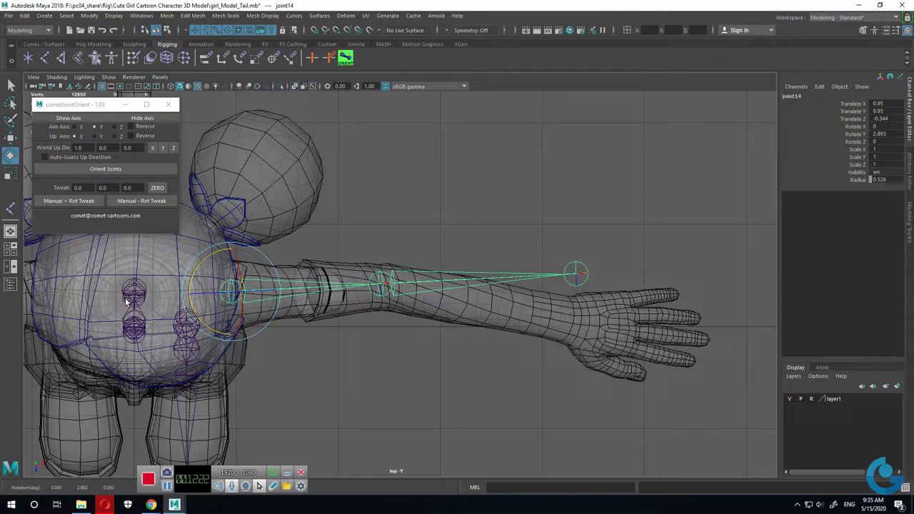
pyautogui.moveTo(200, 373); pyautogui.dragTo(202, 376)
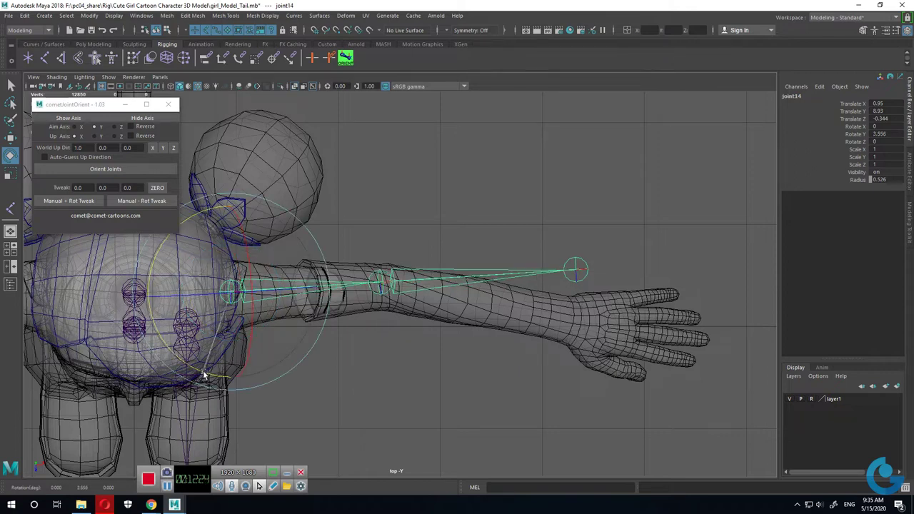
pyautogui.click(507, 281)
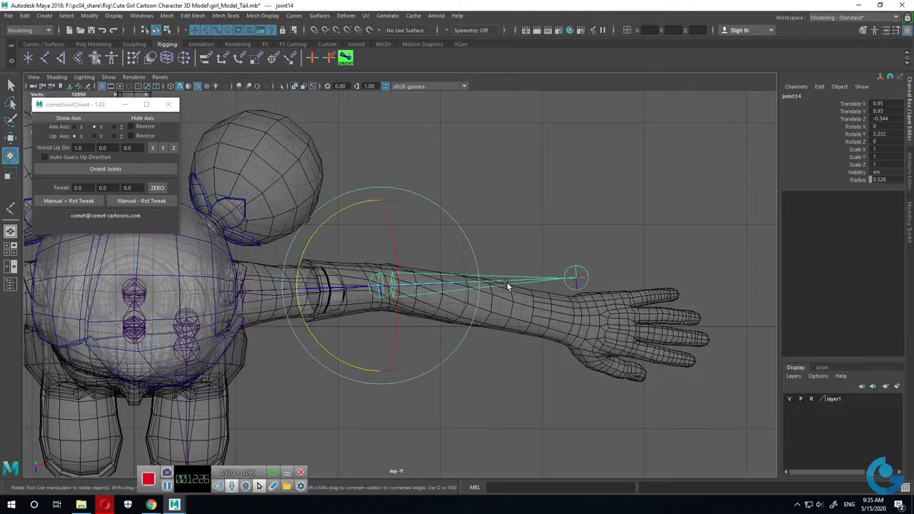
pyautogui.moveTo(362, 367); pyautogui.dragTo(347, 364)
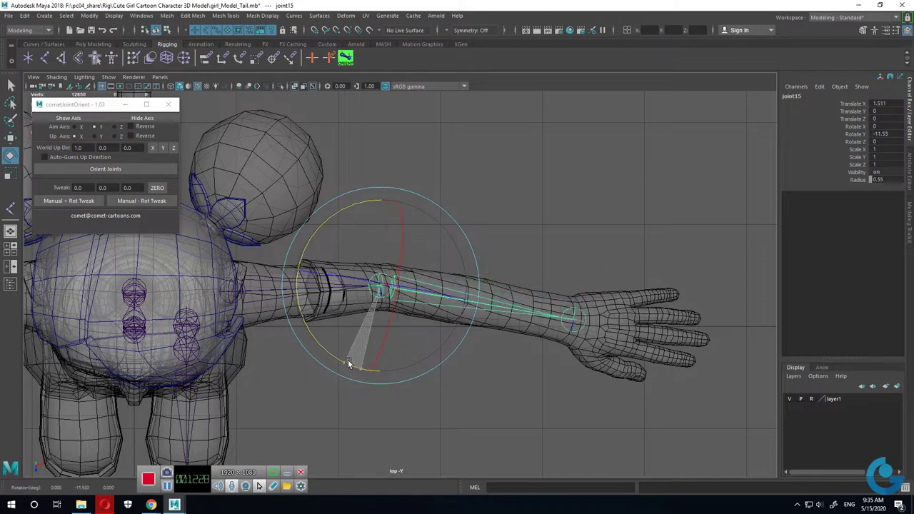
pyautogui.scroll(-3, 508, 355)
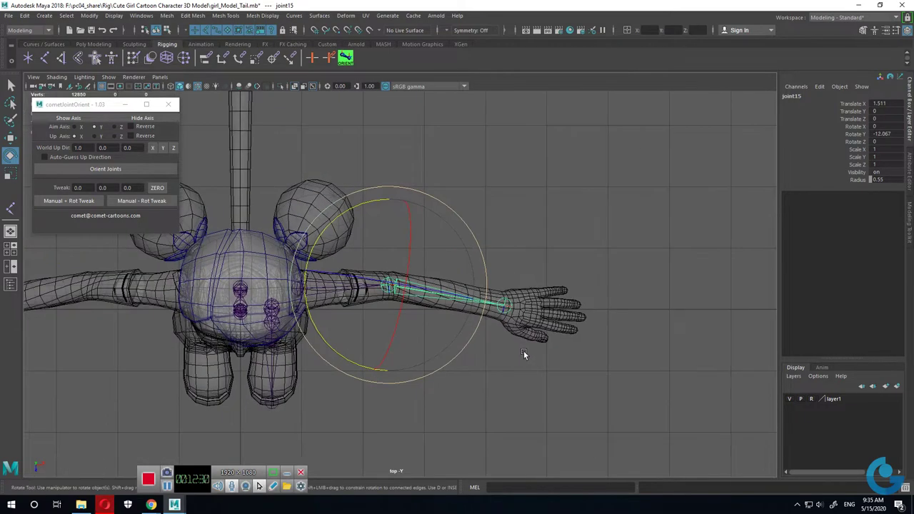
pyautogui.press('space')
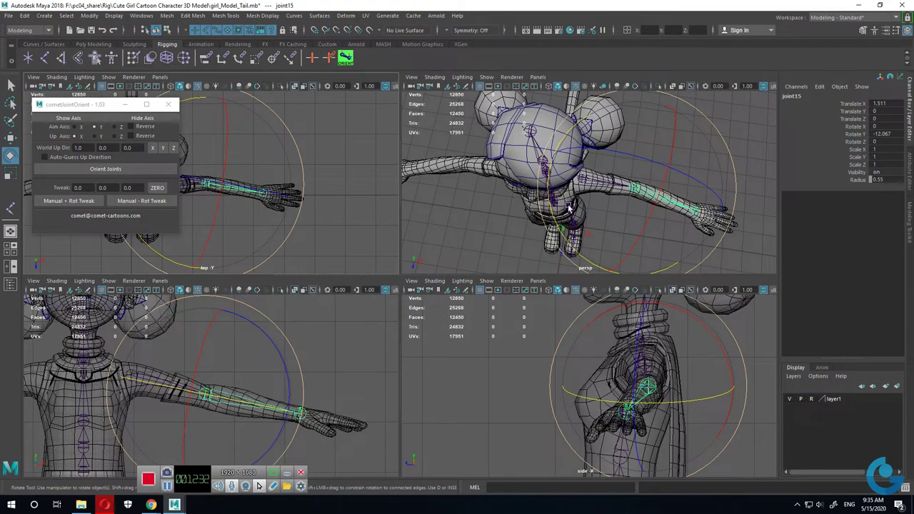
# Step: Frame the arm in the enlarged perspective view and select the wrist joint
pyautogui.press('space')
pyautogui.moveTo(517, 317)
pyautogui.keyDown('alt'); pyautogui.mouseDown()
pyautogui.moveTo(373, 366)
pyautogui.moveTo(516, 348)
pyautogui.moveTo(512, 302)
pyautogui.mouseUp(); pyautogui.keyUp('alt')
pyautogui.scroll(3, 559, 331)
pyautogui.scroll(1, 723, 334)
pyautogui.scroll(-2, 723, 334)
pyautogui.moveTo(723, 335)
pyautogui.keyDown('alt'); pyautogui.mouseDown()
pyautogui.moveTo(580, 380)
pyautogui.moveTo(496, 301)
pyautogui.moveTo(465, 347)
pyautogui.moveTo(473, 348)
pyautogui.mouseUp(); pyautogui.keyUp('alt')
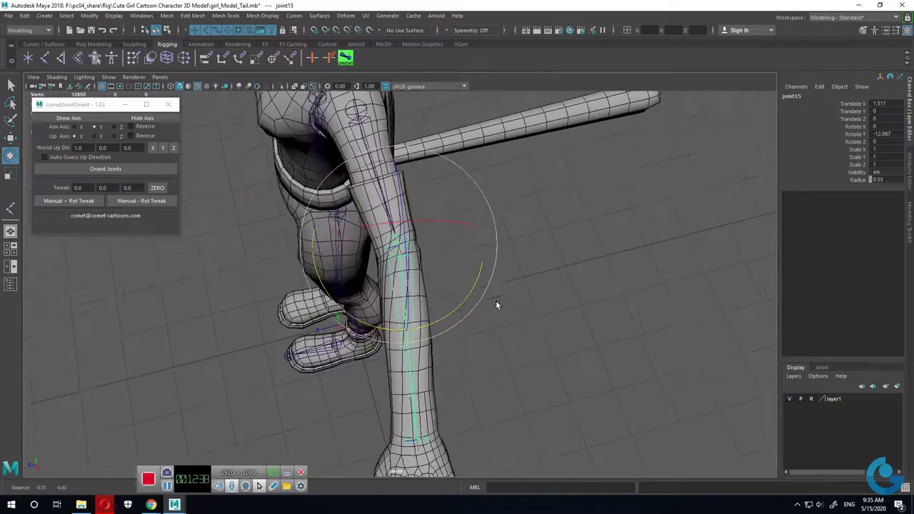
pyautogui.scroll(2, 473, 349)
pyautogui.scroll(1, 473, 347)
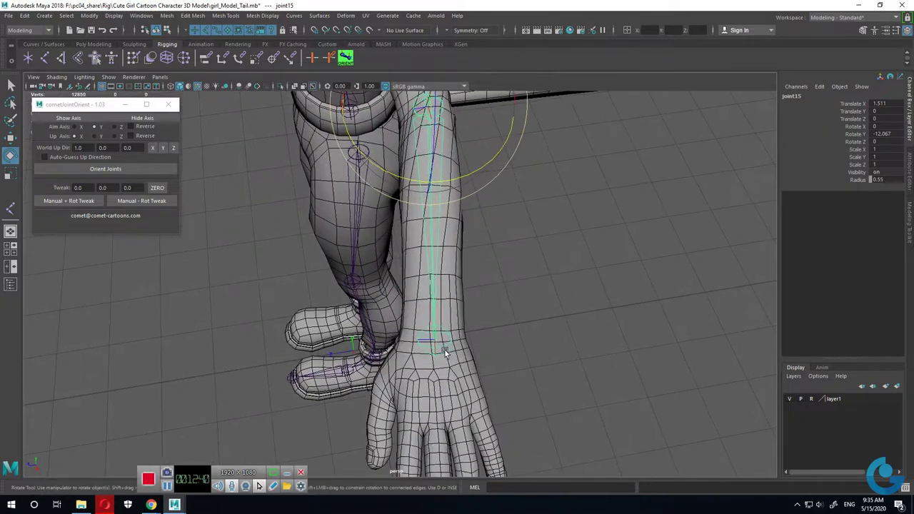
pyautogui.click(443, 348)
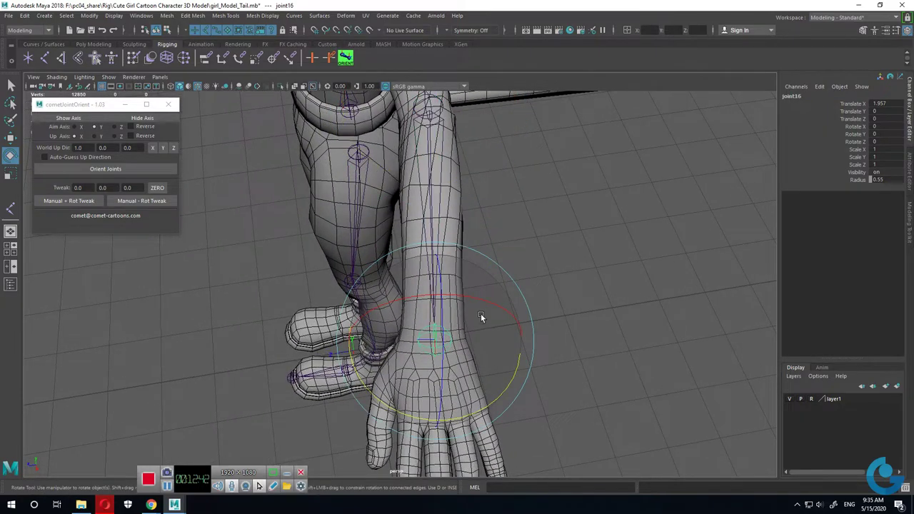
pyautogui.press('w')
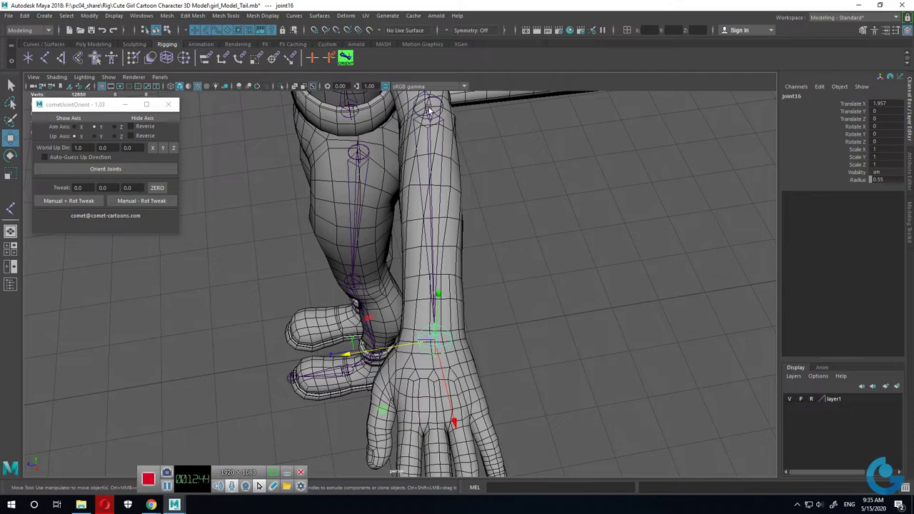
# Step: Scale elbow joint15 to 1.018 in X so the forearm reaches the wrist, then deselect
pyautogui.click(436, 113)
pyautogui.press('r')
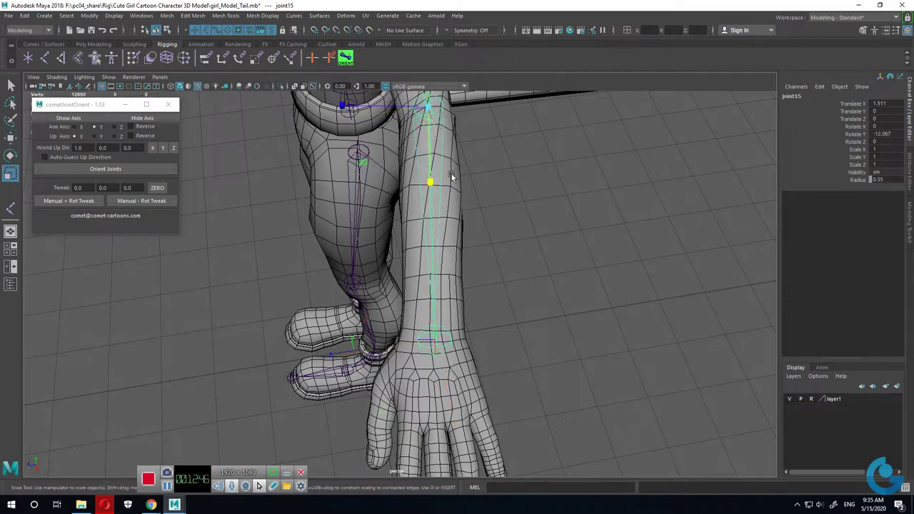
pyautogui.moveTo(435, 182)
pyautogui.keyDown('alt'); pyautogui.mouseDown()
pyautogui.moveTo(501, 192)
pyautogui.moveTo(475, 230)
pyautogui.mouseUp(); pyautogui.keyUp('alt')
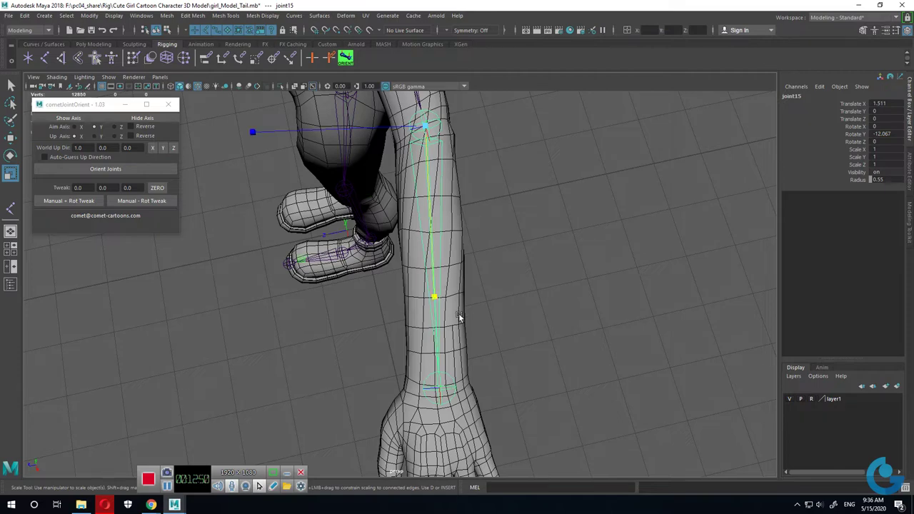
pyautogui.keyDown('alt'); pyautogui.moveTo(438, 299); pyautogui.dragTo(468, 316); pyautogui.keyUp('alt')
pyautogui.click(432, 280)
pyautogui.moveTo(432, 280)
pyautogui.mouseDown()
pyautogui.moveTo(577, 331)
pyautogui.moveTo(608, 313)
pyautogui.mouseUp()
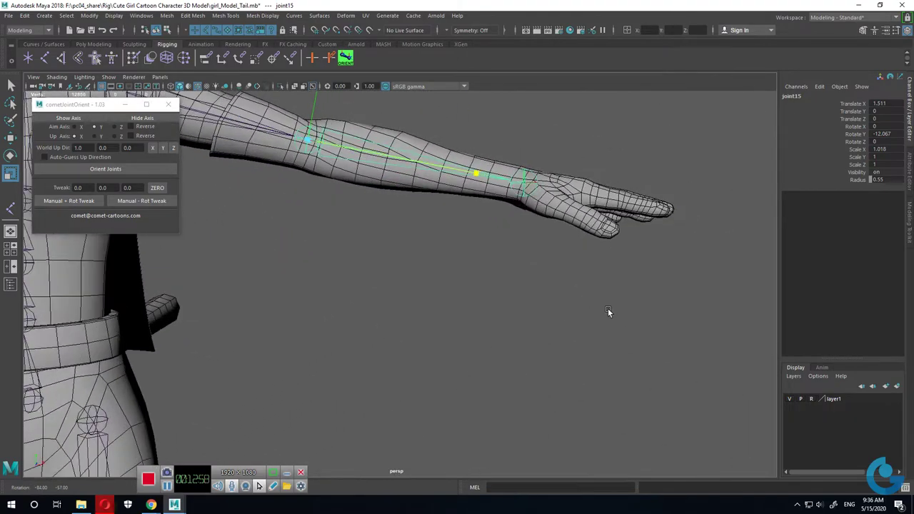
pyautogui.keyDown('alt'); pyautogui.moveTo(684, 345); pyautogui.dragTo(479, 276); pyautogui.keyUp('alt')
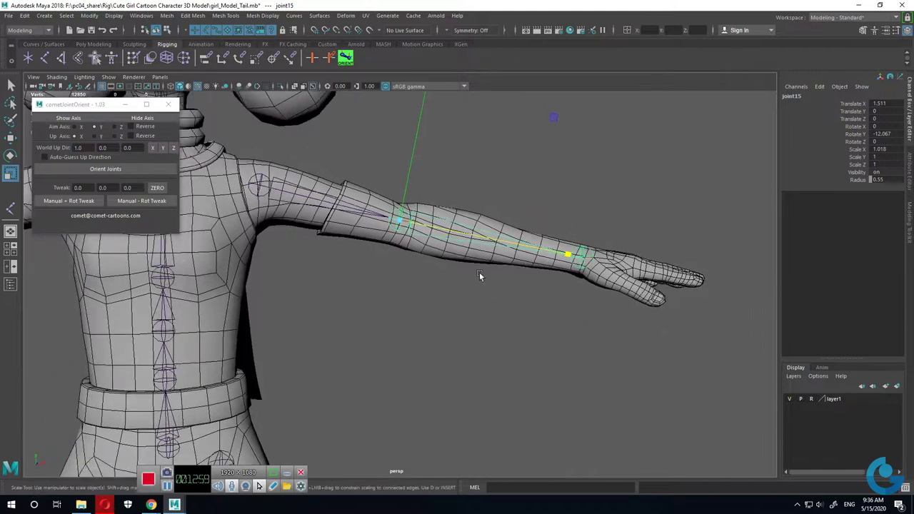
pyautogui.click(521, 178)
pyautogui.moveTo(481, 260)
pyautogui.keyDown('alt'); pyautogui.mouseDown()
pyautogui.moveTo(437, 283)
pyautogui.moveTo(375, 239)
pyautogui.mouseUp(); pyautogui.keyUp('alt')
# Step: Apply Manual + Rot Tweak to the shoulder and elbow joints, zeroing their rotations
pyautogui.click(372, 238)
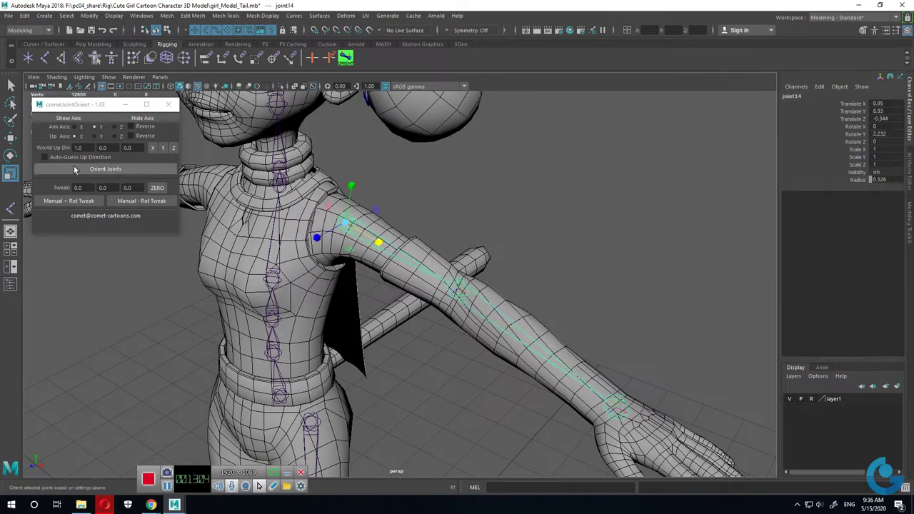
pyautogui.click(81, 201)
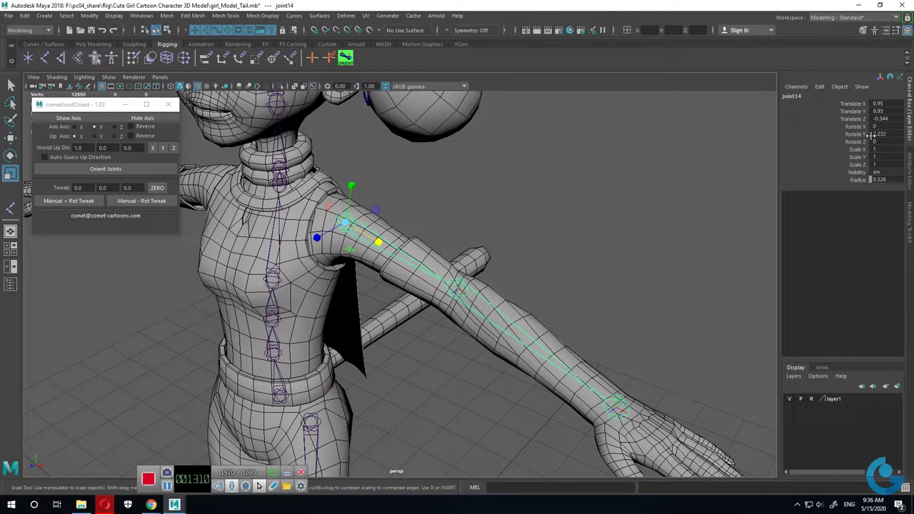
pyautogui.click(78, 203)
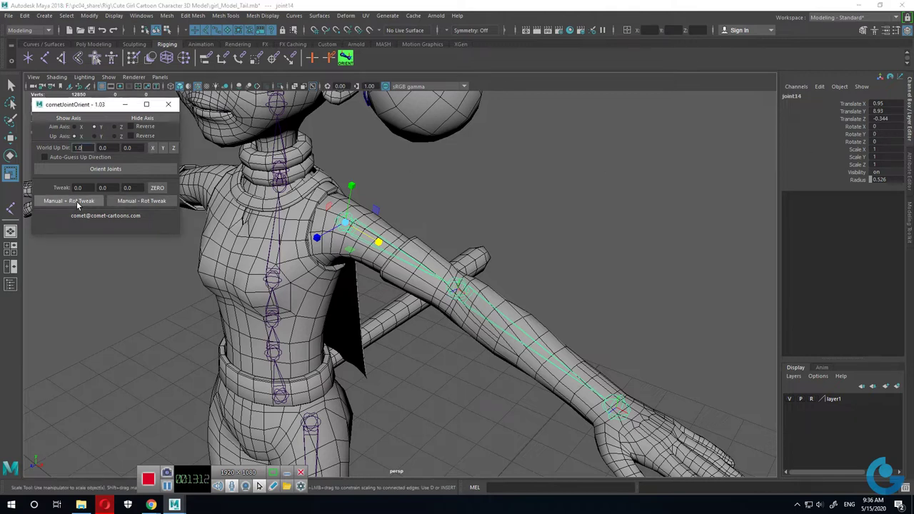
pyautogui.click(524, 335)
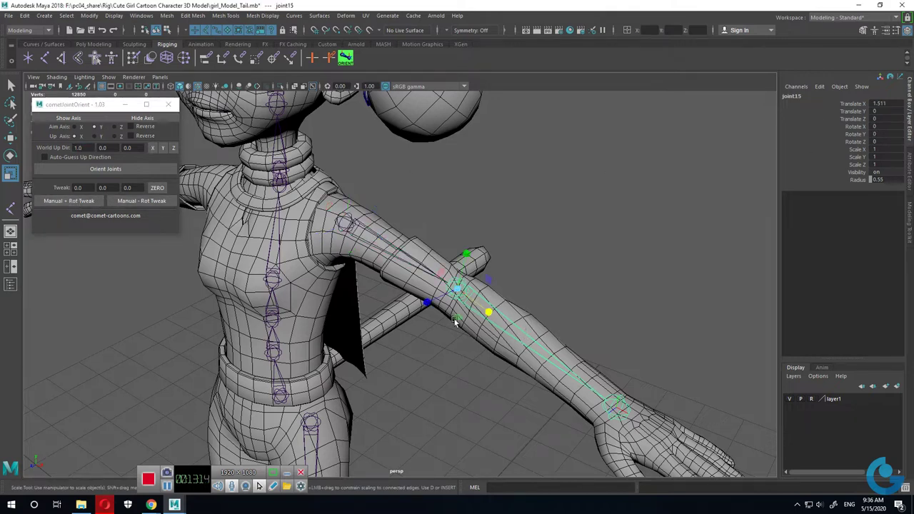
pyautogui.click(142, 203)
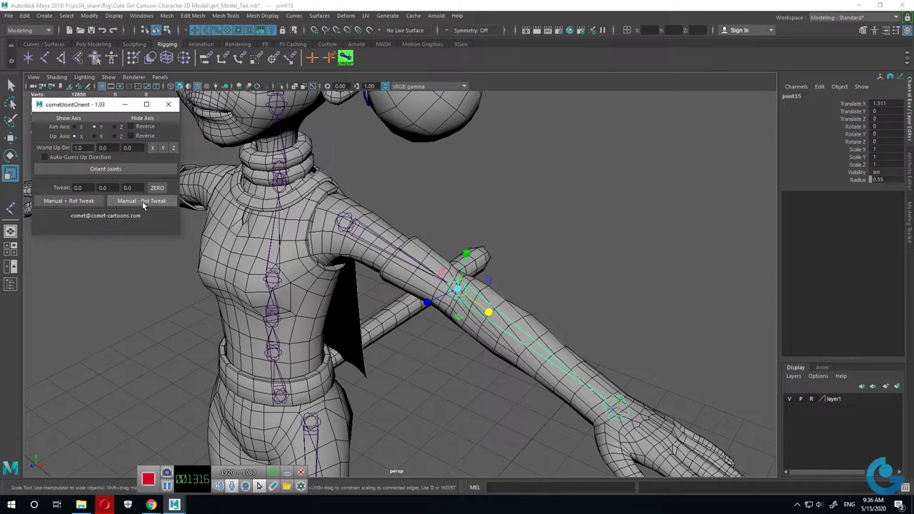
pyautogui.click(73, 202)
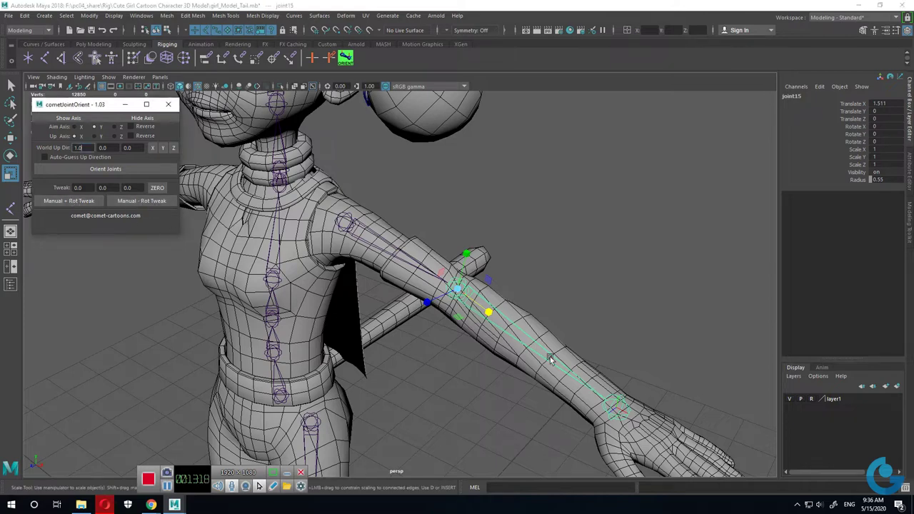
# Step: Close cometJointOrient and show joint14's attributes: Joint Orient Y 2.232, Z −14.088
pyautogui.keyDown('alt'); pyautogui.moveTo(549, 361); pyautogui.dragTo(551, 322); pyautogui.keyUp('alt')
pyautogui.press('Down')
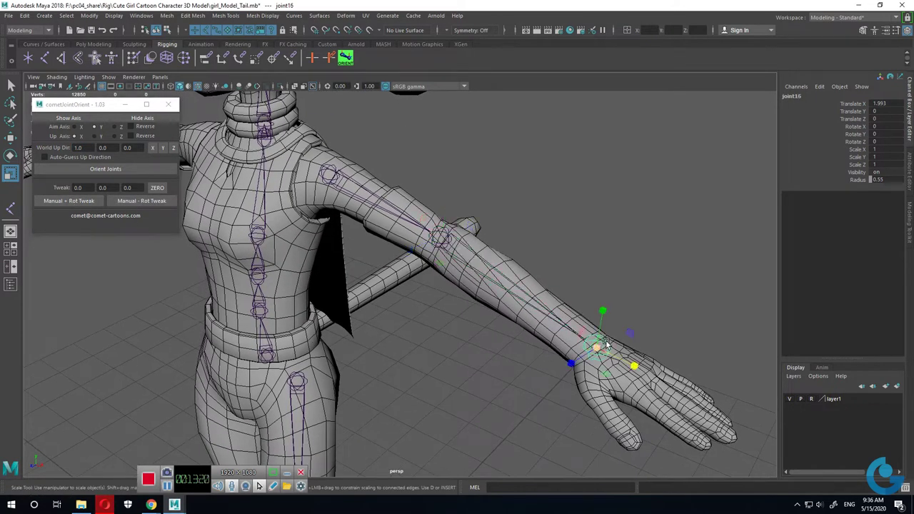
pyautogui.moveTo(606, 346)
pyautogui.keyDown('alt'); pyautogui.mouseDown()
pyautogui.moveTo(522, 389)
pyautogui.moveTo(434, 298)
pyautogui.mouseUp(); pyautogui.keyUp('alt')
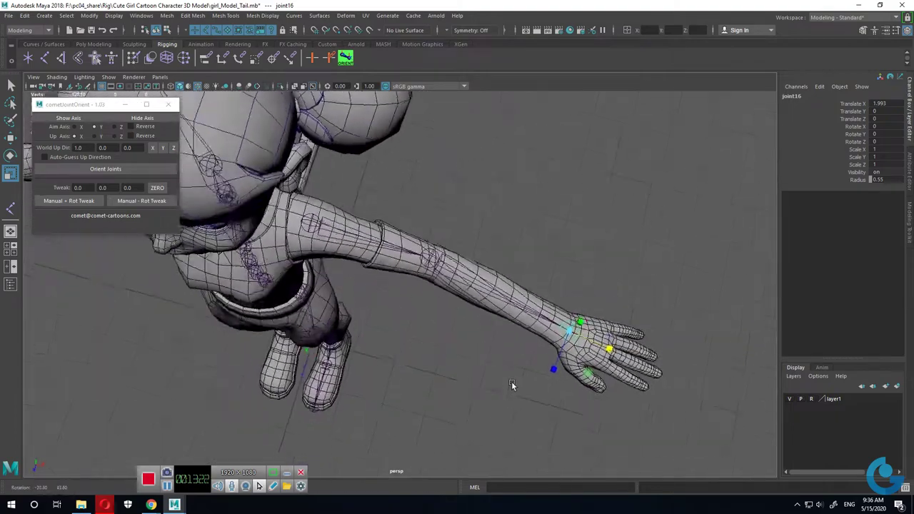
pyautogui.click(361, 217)
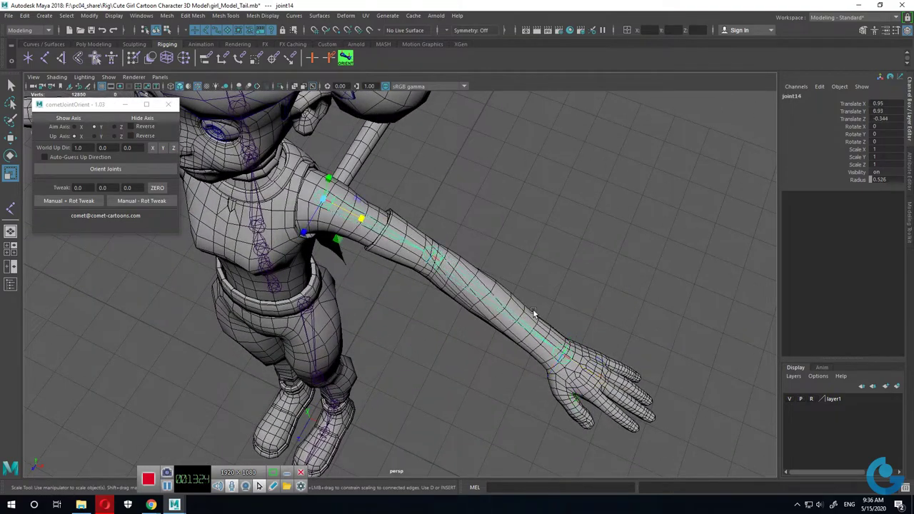
pyautogui.moveTo(577, 377)
pyautogui.keyDown('alt'); pyautogui.mouseDown()
pyautogui.moveTo(505, 336)
pyautogui.moveTo(532, 213)
pyautogui.mouseUp(); pyautogui.keyUp('alt')
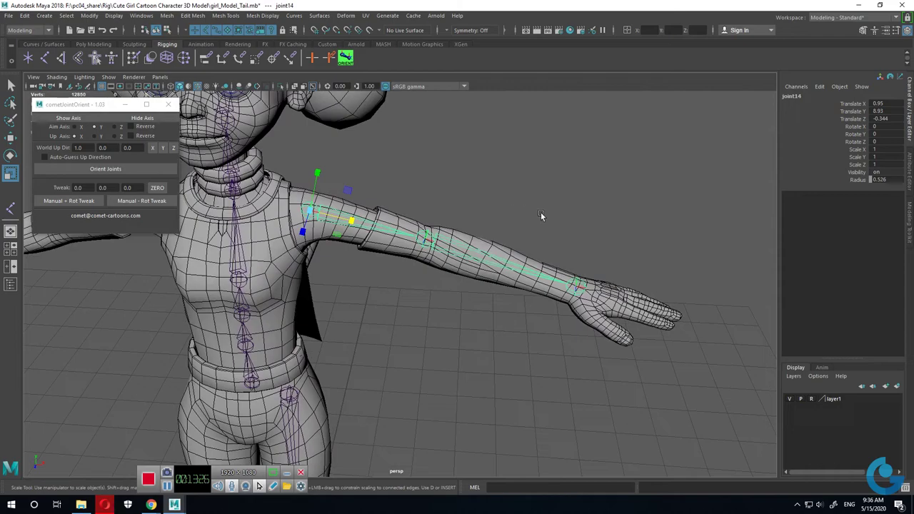
pyautogui.moveTo(470, 210)
pyautogui.keyDown('alt'); pyautogui.mouseDown()
pyautogui.moveTo(518, 348)
pyautogui.moveTo(486, 323)
pyautogui.moveTo(433, 321)
pyautogui.moveTo(476, 322)
pyautogui.mouseUp(); pyautogui.keyUp('alt')
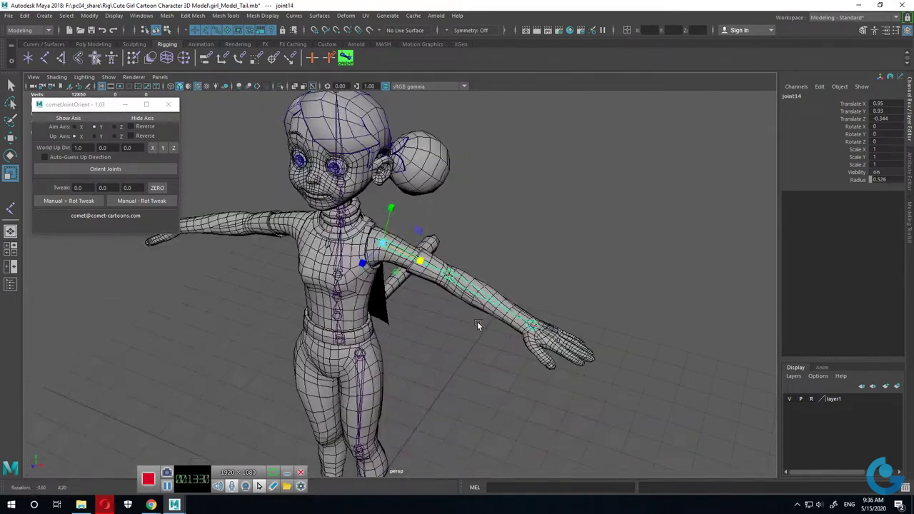
pyautogui.click(168, 104)
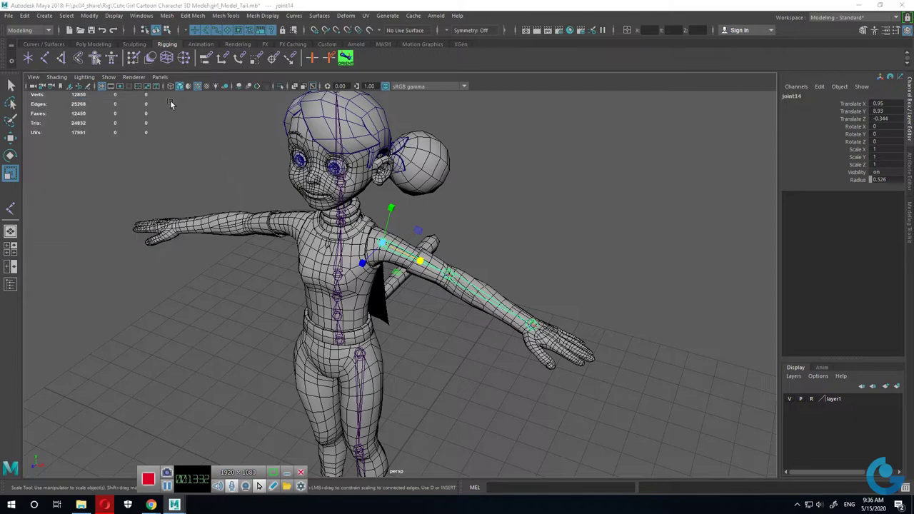
pyautogui.click(911, 223)
pyautogui.click(909, 172)
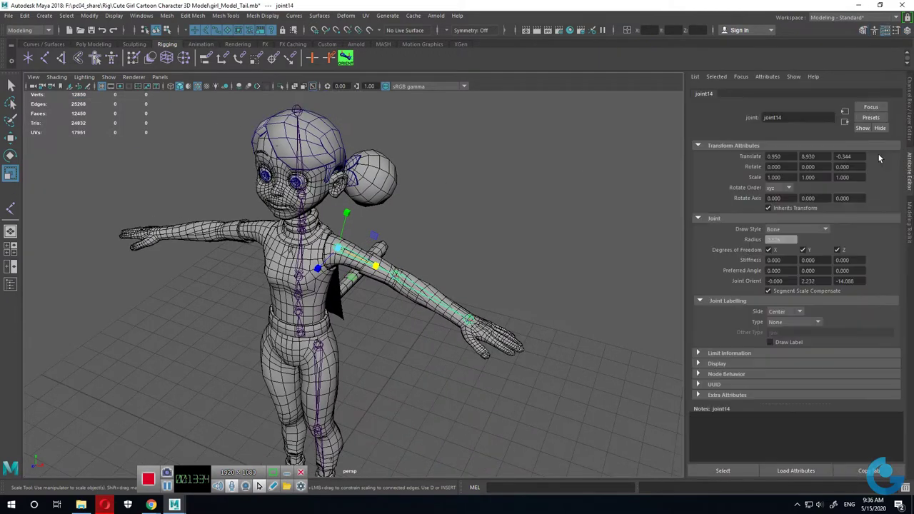
# Step: Zoom the front view onto the left hand and load wrist joint16 in the Attribute Editor
pyautogui.moveTo(484, 285)
pyautogui.keyDown('alt'); pyautogui.mouseDown()
pyautogui.moveTo(572, 274)
pyautogui.moveTo(553, 331)
pyautogui.moveTo(400, 300)
pyautogui.mouseUp(); pyautogui.keyUp('alt')
pyautogui.click(571, 274)
pyautogui.press('space')
pyautogui.press('space')
pyautogui.press('space')
pyautogui.moveTo(436, 347); pyautogui.dragTo(402, 369)
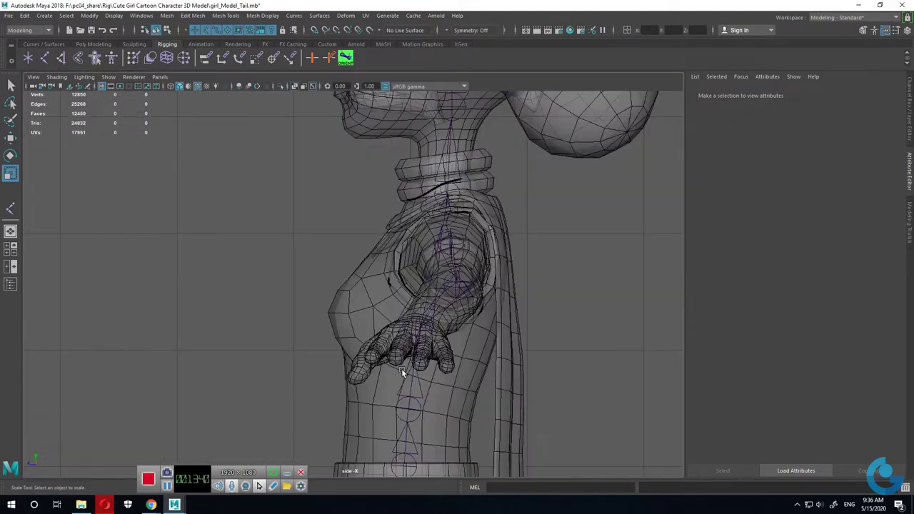
pyautogui.keyDown('alt'); pyautogui.moveTo(432, 341); pyautogui.dragTo(610, 359, button='right'); pyautogui.keyUp('alt')
pyautogui.press('space')
pyautogui.press('space')
pyautogui.keyDown('alt'); pyautogui.moveTo(473, 335); pyautogui.dragTo(233, 278, button='middle'); pyautogui.keyUp('alt')
pyautogui.keyDown('alt'); pyautogui.moveTo(233, 279); pyautogui.dragTo(608, 357, button='right'); pyautogui.keyUp('alt')
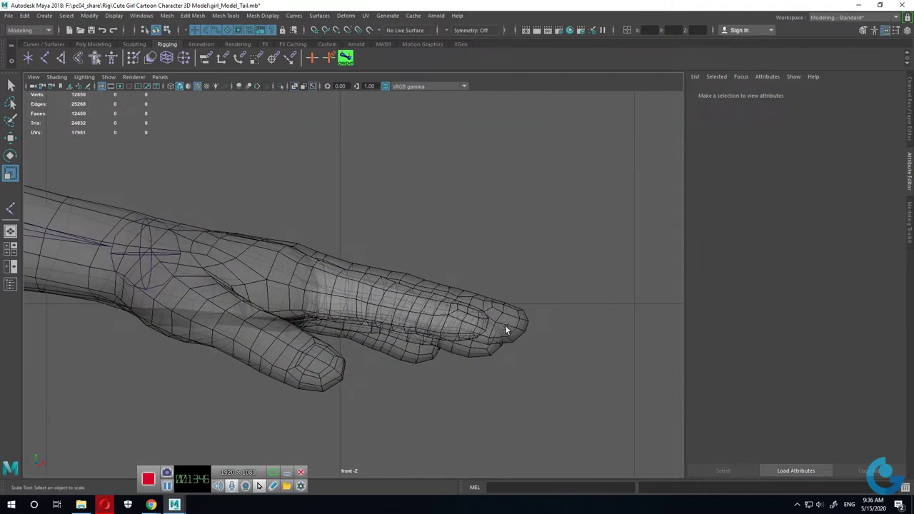
pyautogui.click(178, 244)
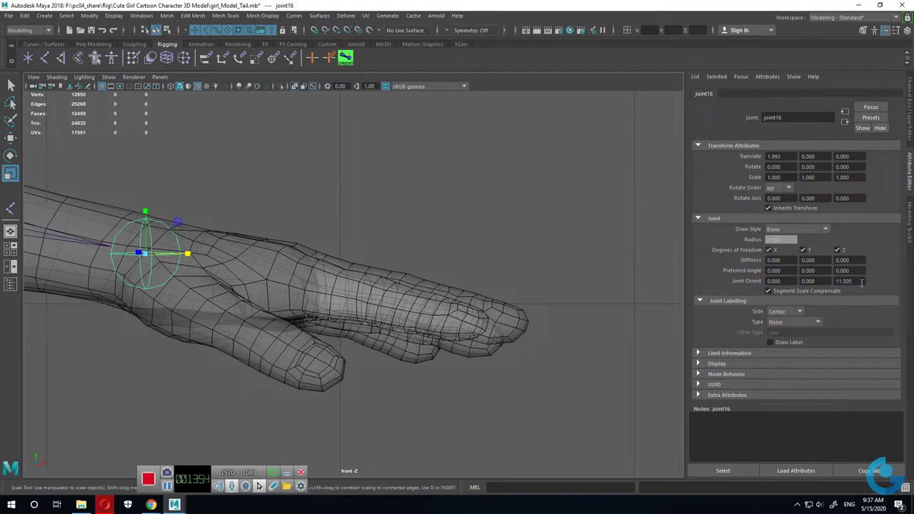
# Step: Switch the menu set to Rigging
pyautogui.click(188, 18)
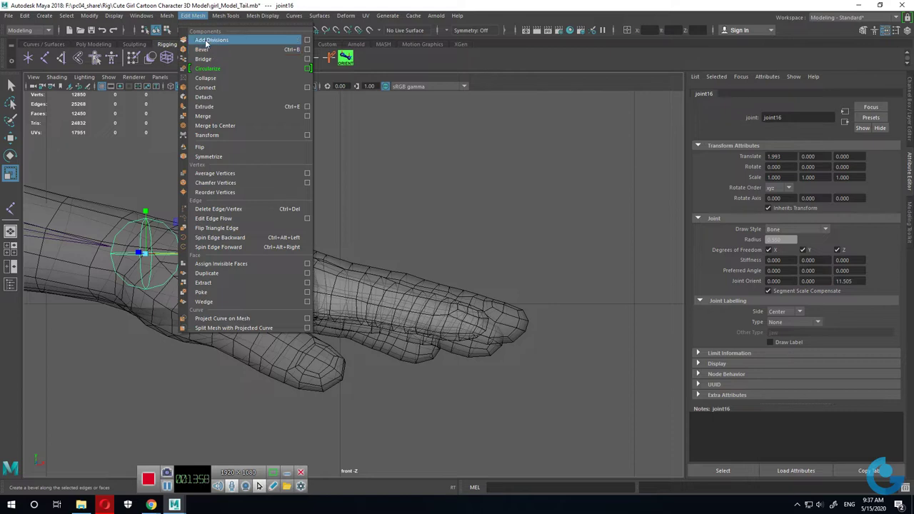
pyautogui.click(89, 15)
pyautogui.click(29, 30)
pyautogui.click(23, 54)
# Step: Orient wrist joint16 to the world using Skeleton > Orient Joint options
pyautogui.click(171, 16)
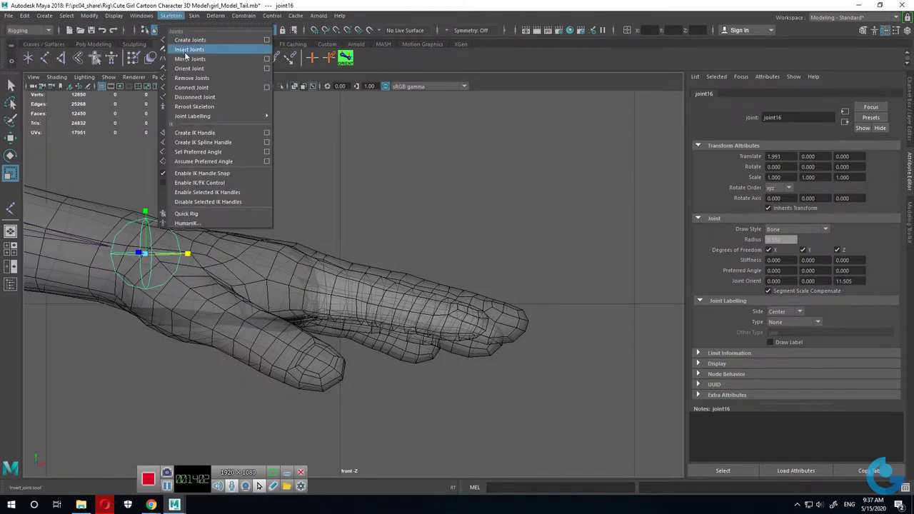
pyautogui.click(267, 70)
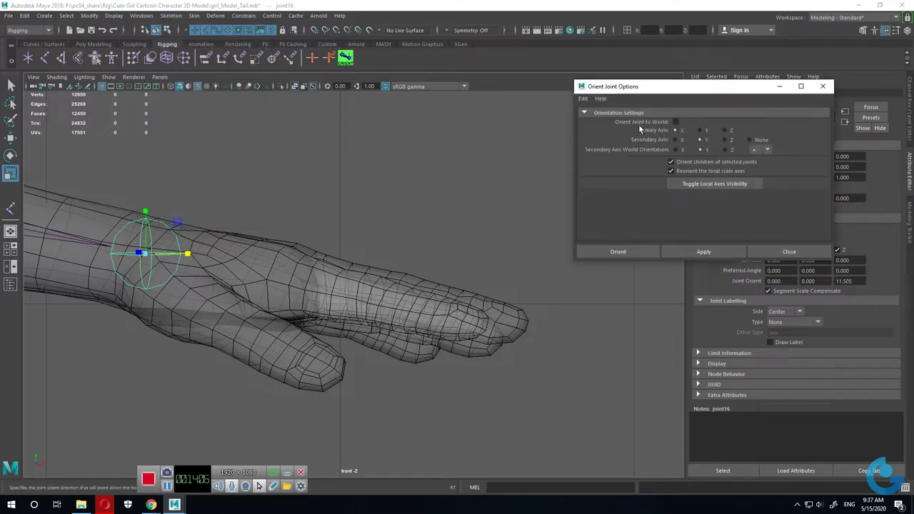
pyautogui.click(676, 122)
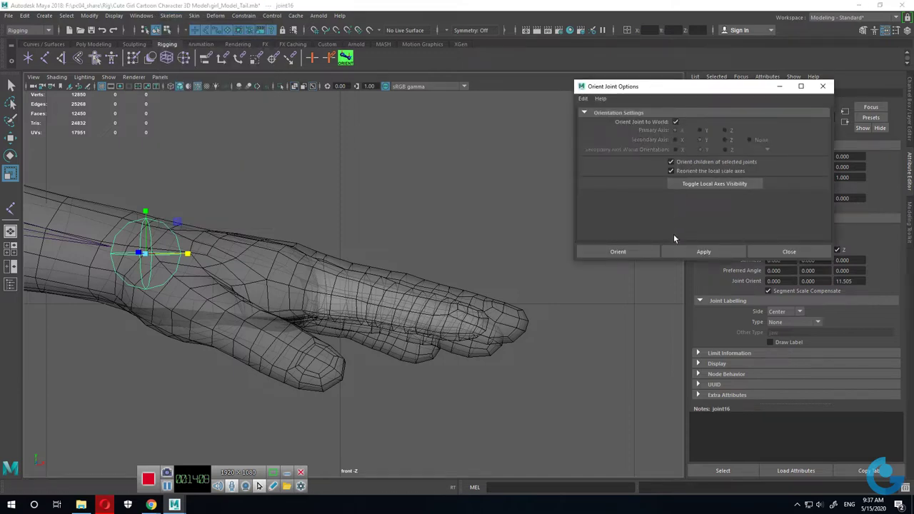
pyautogui.click(680, 250)
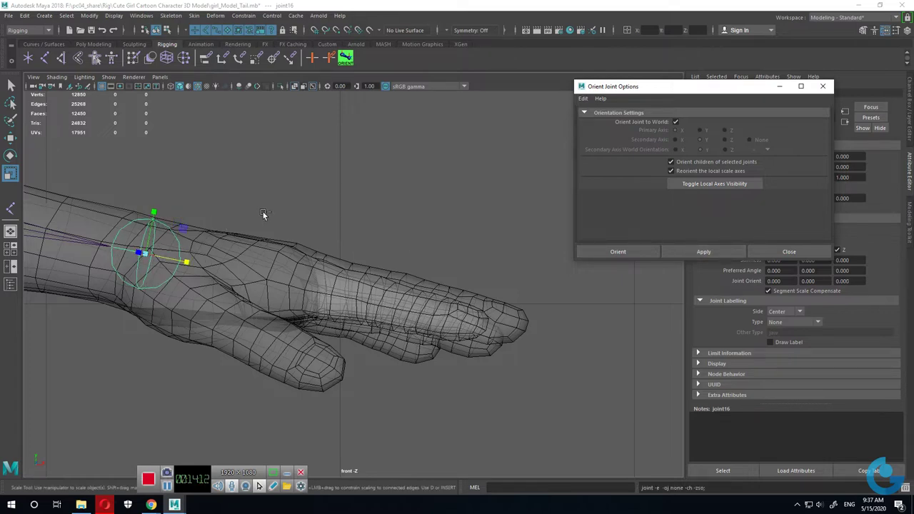
pyautogui.click(704, 251)
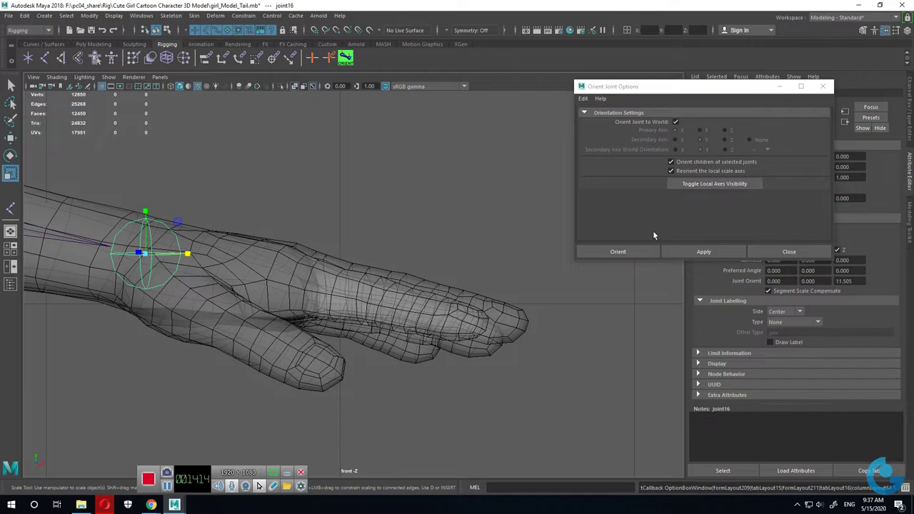
pyautogui.click(789, 255)
# Step: Reframe the view closely on the hand and activate the Joint Tool
pyautogui.keyDown('alt'); pyautogui.moveTo(538, 340); pyautogui.dragTo(457, 265, button='right'); pyautogui.keyUp('alt')
pyautogui.press('f')
pyautogui.keyDown('alt'); pyautogui.moveTo(226, 264); pyautogui.dragTo(371, 298, button='right'); pyautogui.keyUp('alt')
pyautogui.keyDown('alt'); pyautogui.moveTo(372, 299); pyautogui.dragTo(335, 282); pyautogui.keyUp('alt')
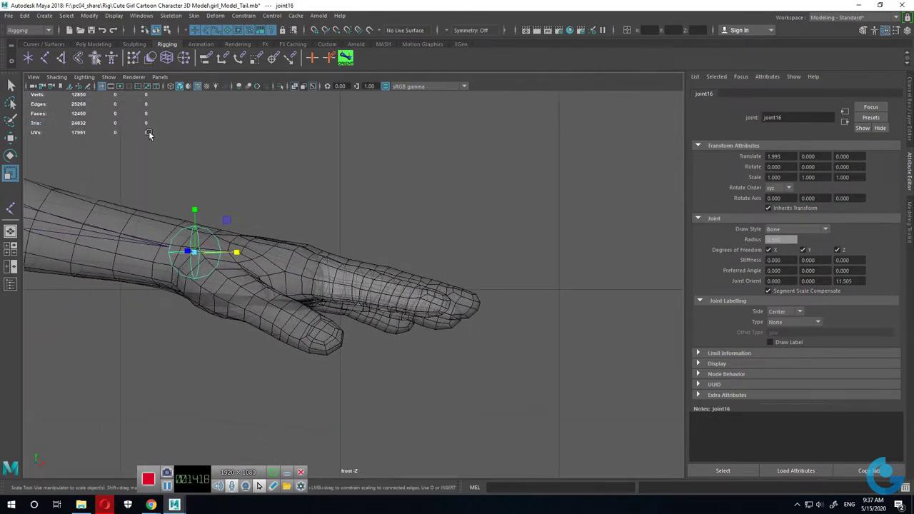
pyautogui.click(44, 58)
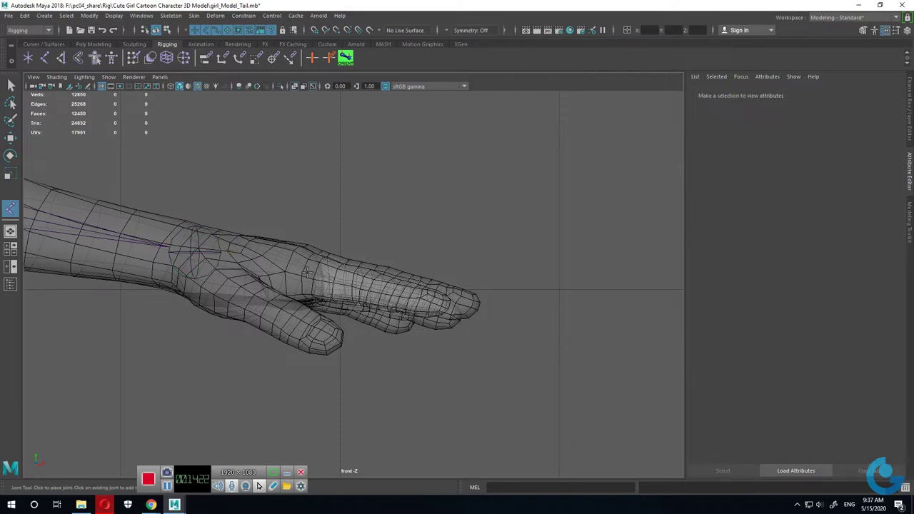
# Step: Switch to the front view and zoom in on the fingers of the hand
pyautogui.press('space')
pyautogui.press('space')
pyautogui.scroll(5, 650, 415)
pyautogui.keyDown('alt'); pyautogui.moveTo(650, 414); pyautogui.dragTo(344, 346, button='middle'); pyautogui.keyUp('alt')
pyautogui.keyDown('alt'); pyautogui.moveTo(344, 346); pyautogui.dragTo(480, 382, button='right'); pyautogui.keyUp('alt')
pyautogui.press('space')
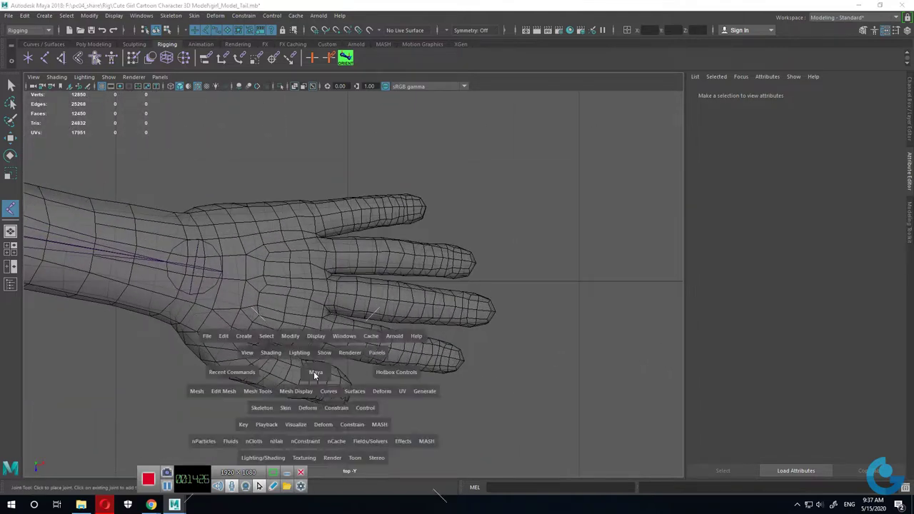
pyautogui.moveTo(313, 371); pyautogui.dragTo(313, 400)
pyautogui.keyDown('alt'); pyautogui.moveTo(255, 367); pyautogui.dragTo(468, 369, button='right'); pyautogui.keyUp('alt')
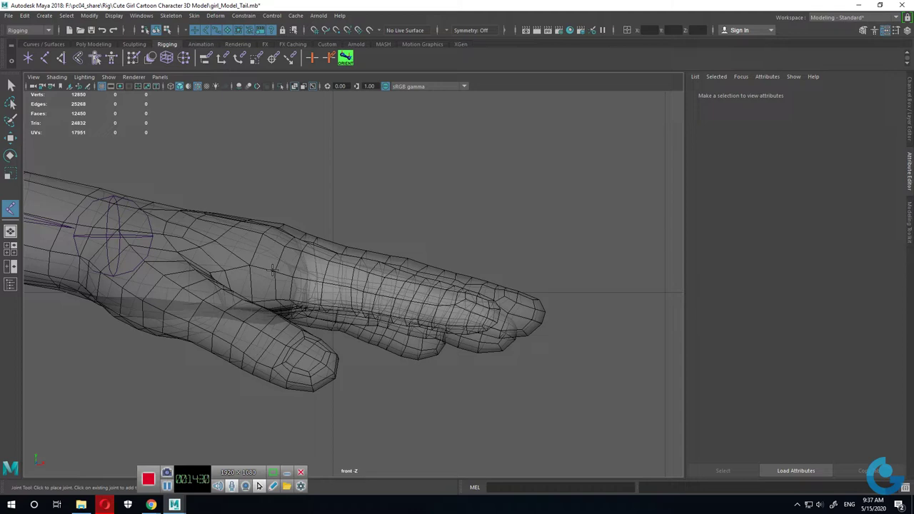
# Step: Place four joints along the middle finger from knuckle to fingertip, starting at joint17
pyautogui.click(261, 266)
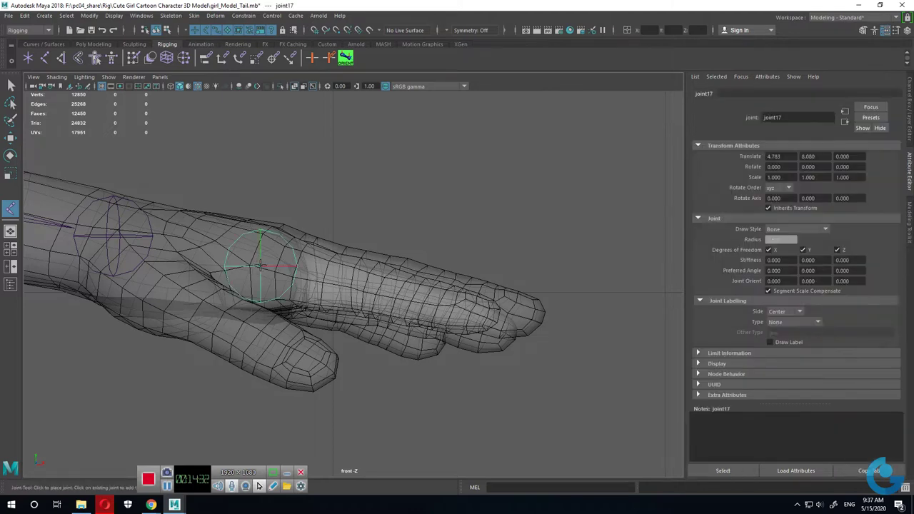
pyautogui.click(359, 284)
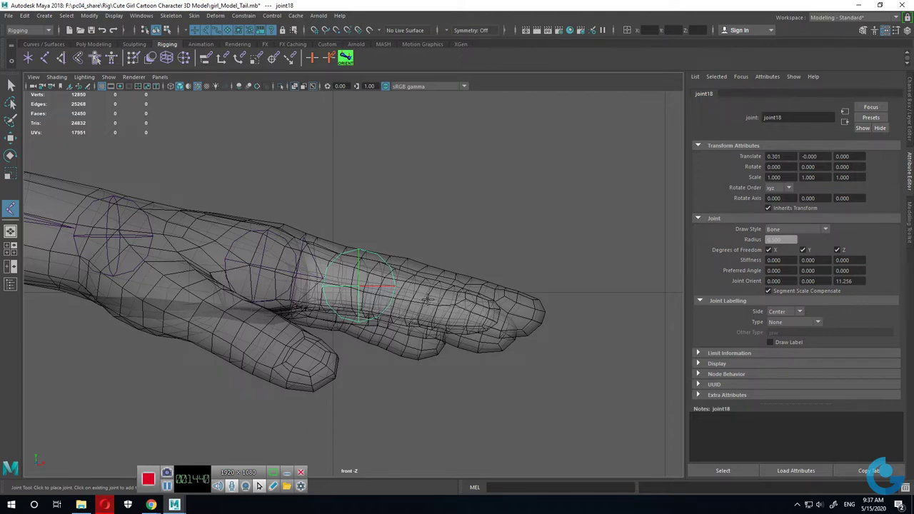
pyautogui.click(433, 299)
pyautogui.click(499, 321)
pyautogui.press('r')
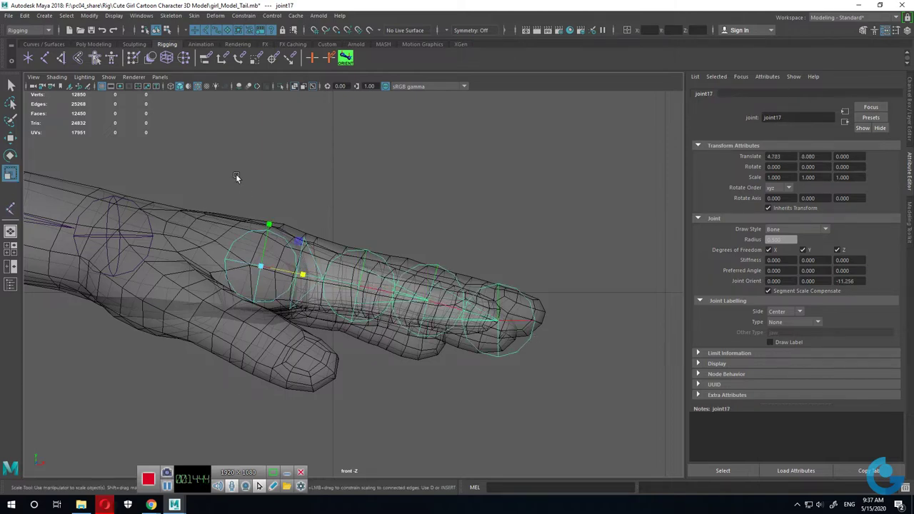
pyautogui.press('space')
pyautogui.press('space')
pyautogui.scroll(1, 465, 375)
pyautogui.scroll(1, 508, 380)
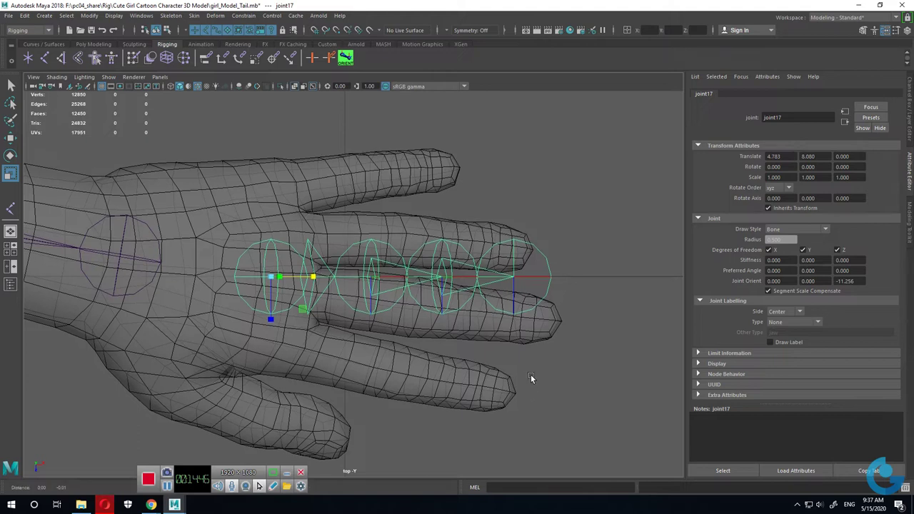
pyautogui.scroll(1, 531, 374)
pyautogui.scroll(1, 527, 380)
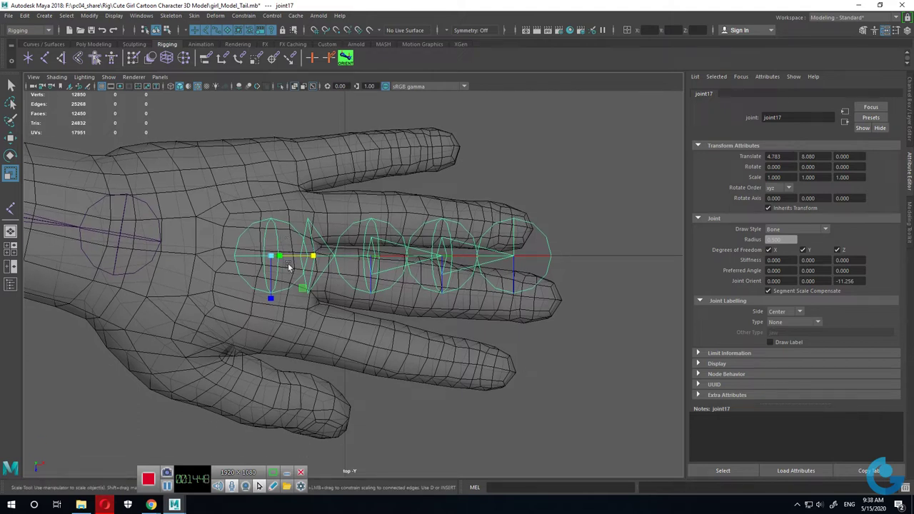
pyautogui.press('w')
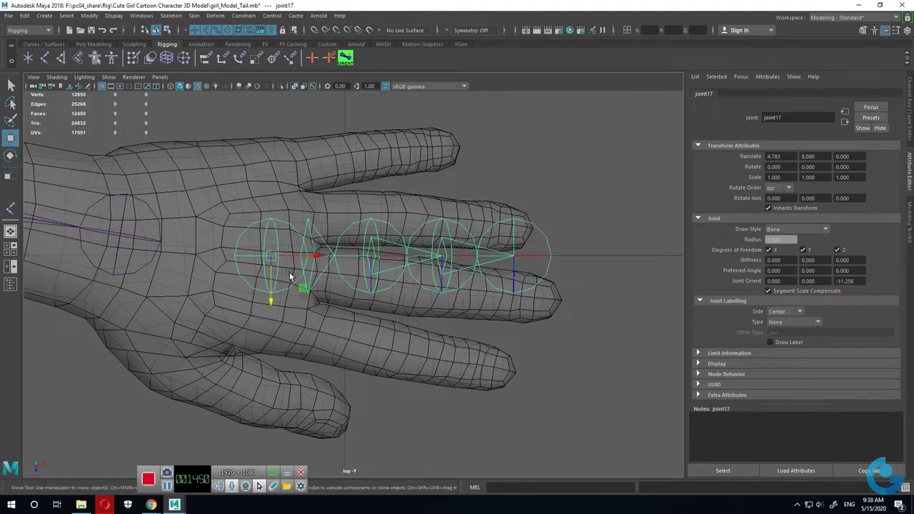
pyautogui.moveTo(316, 254); pyautogui.dragTo(329, 264)
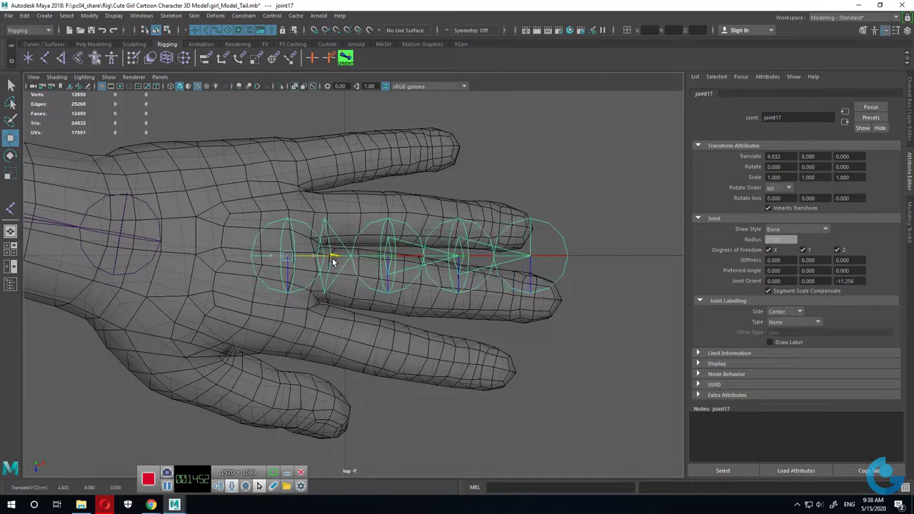
pyautogui.moveTo(288, 301); pyautogui.dragTo(288, 315)
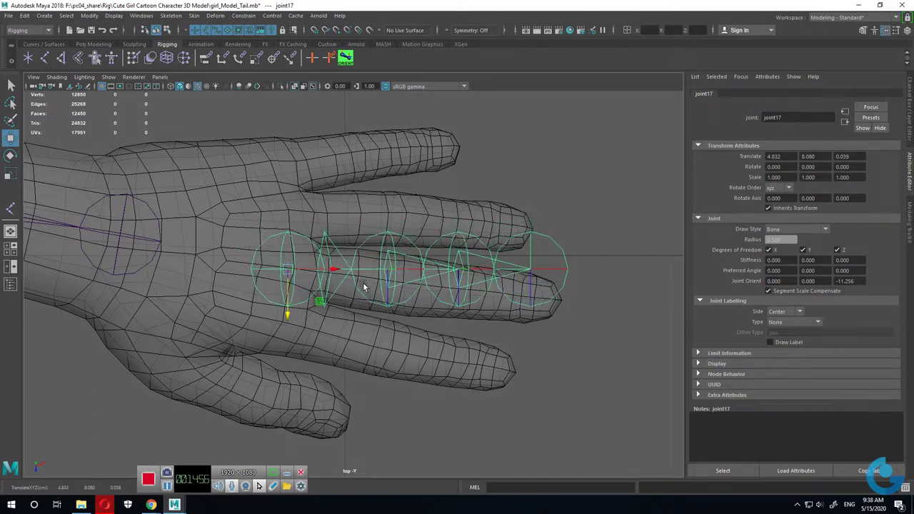
pyautogui.press('e')
pyautogui.moveTo(270, 308); pyautogui.dragTo(264, 306)
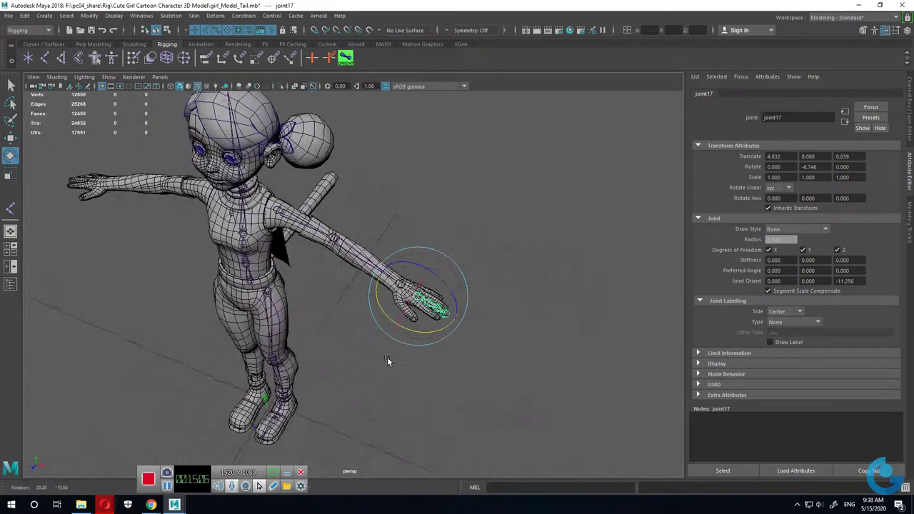
pyautogui.keyDown('alt'); pyautogui.moveTo(549, 250); pyautogui.dragTo(357, 348); pyautogui.keyUp('alt')
pyautogui.scroll(5, 646, 401)
pyautogui.moveTo(646, 401)
pyautogui.keyDown('alt'); pyautogui.mouseDown()
pyautogui.moveTo(408, 334)
pyautogui.moveTo(422, 342)
pyautogui.moveTo(420, 331)
pyautogui.moveTo(487, 328)
pyautogui.moveTo(445, 319)
pyautogui.moveTo(383, 348)
pyautogui.mouseUp(); pyautogui.keyUp('alt')
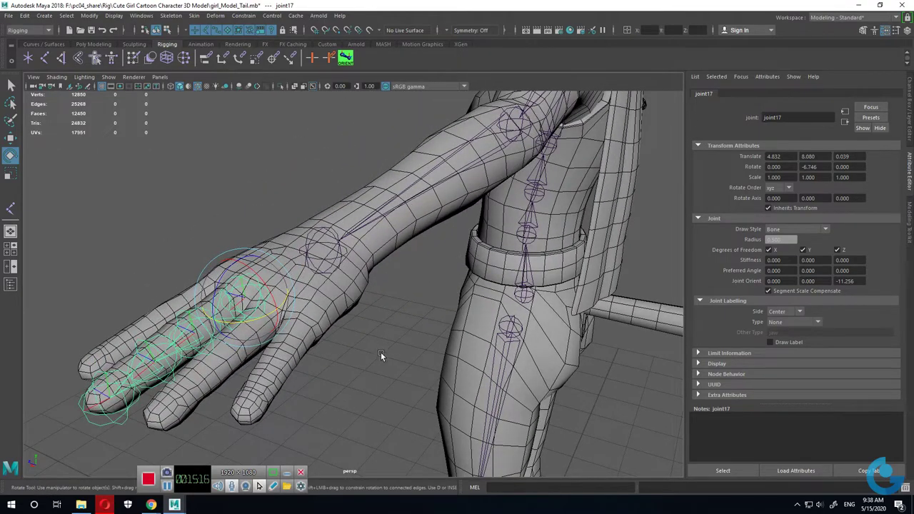
pyautogui.moveTo(380, 349)
pyautogui.keyDown('alt'); pyautogui.mouseDown()
pyautogui.moveTo(412, 355)
pyautogui.moveTo(556, 326)
pyautogui.moveTo(311, 312)
pyautogui.mouseUp(); pyautogui.keyUp('alt')
pyautogui.press('space')
pyautogui.press('space')
pyautogui.scroll(2, 414, 322)
pyautogui.scroll(2, 506, 323)
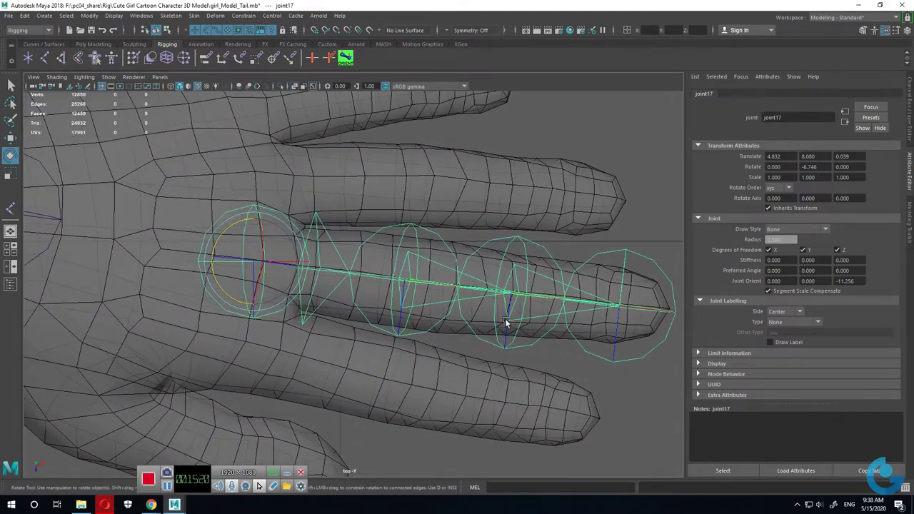
pyautogui.press('space')
pyautogui.press('space')
pyautogui.keyDown('alt'); pyautogui.moveTo(473, 338); pyautogui.dragTo(481, 332); pyautogui.keyUp('alt')
pyautogui.scroll(2, 583, 351)
pyautogui.moveTo(582, 350)
pyautogui.keyDown('alt'); pyautogui.mouseDown()
pyautogui.moveTo(468, 353)
pyautogui.moveTo(461, 337)
pyautogui.mouseUp(); pyautogui.keyUp('alt')
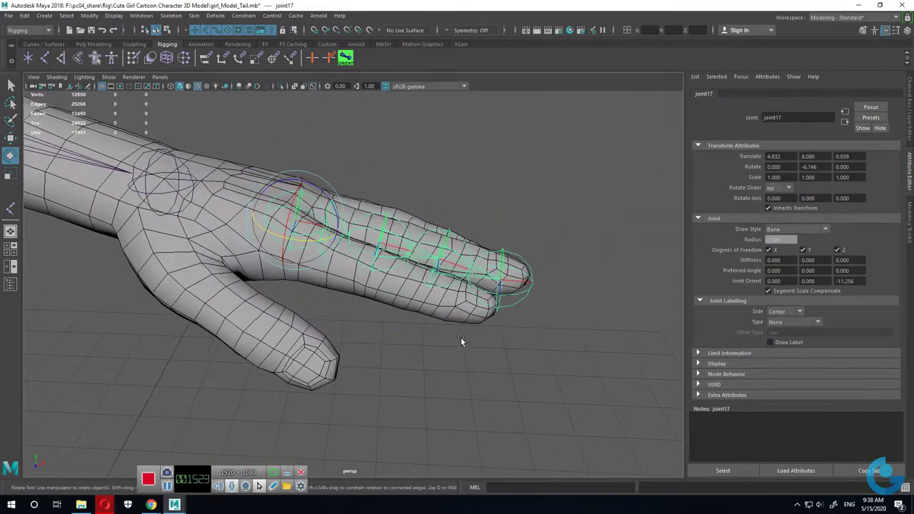
# Step: Set the joint display size to 0.2 and orbit to check the finger chain inside the hand
pyautogui.click(89, 15)
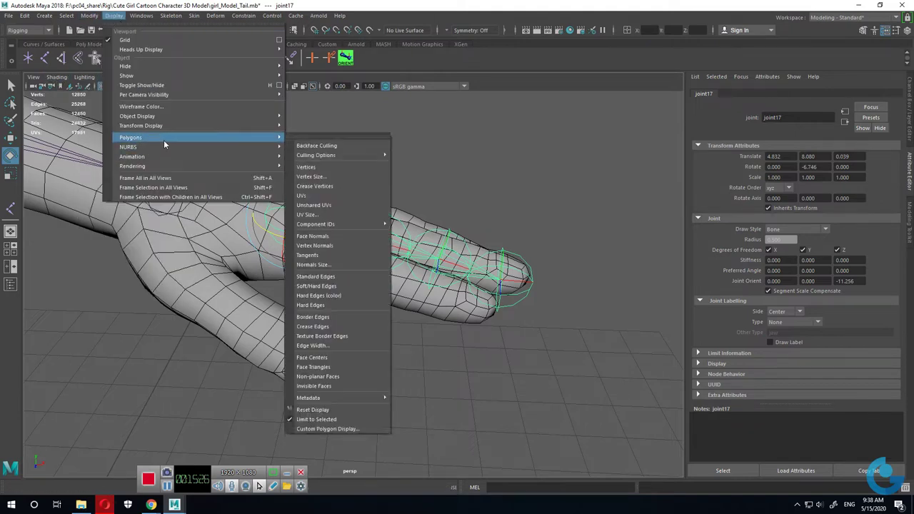
pyautogui.click(315, 185)
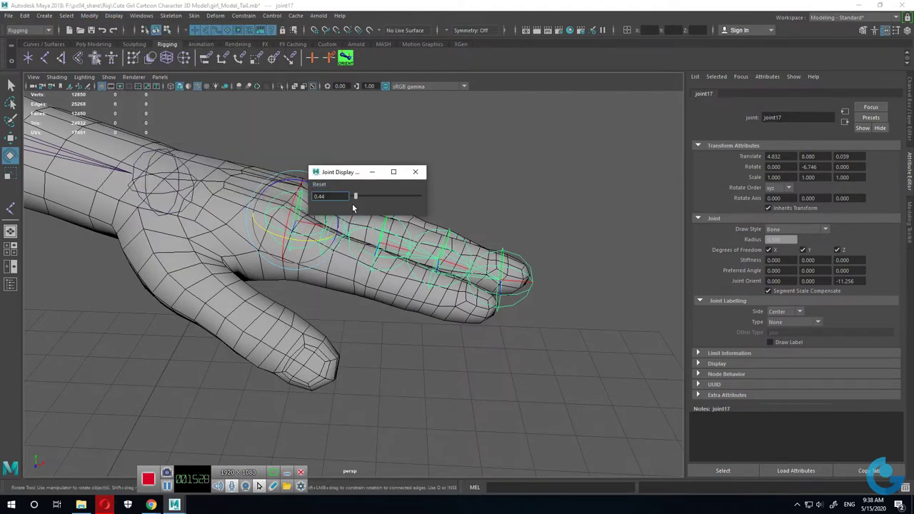
pyautogui.write('0.2')
pyautogui.press('Return')
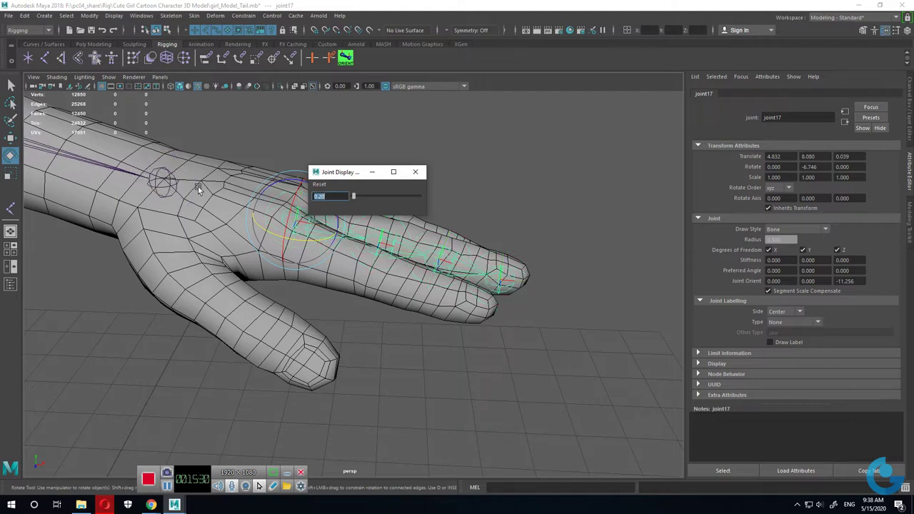
pyautogui.click(415, 171)
pyautogui.moveTo(400, 220)
pyautogui.keyDown('alt'); pyautogui.mouseDown()
pyautogui.moveTo(388, 311)
pyautogui.moveTo(374, 306)
pyautogui.moveTo(378, 312)
pyautogui.mouseUp(); pyautogui.keyUp('alt')
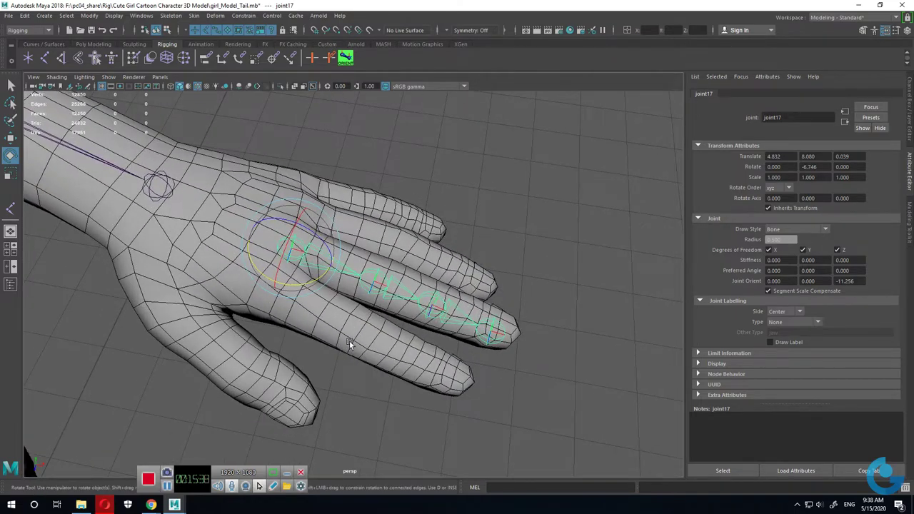
pyautogui.moveTo(387, 275)
pyautogui.keyDown('alt'); pyautogui.mouseDown()
pyautogui.moveTo(382, 322)
pyautogui.moveTo(406, 251)
pyautogui.moveTo(419, 285)
pyautogui.moveTo(401, 274)
pyautogui.mouseUp(); pyautogui.keyUp('alt')
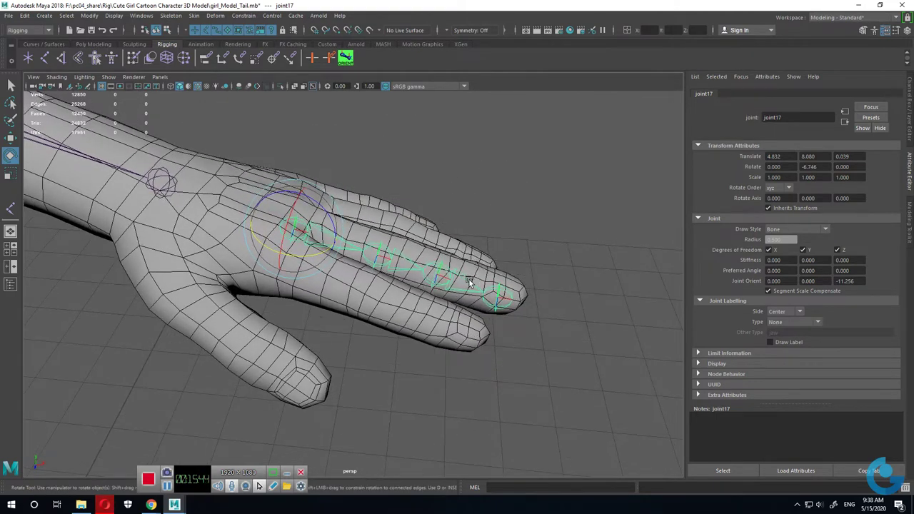
pyautogui.moveTo(400, 263)
pyautogui.keyDown('alt'); pyautogui.mouseDown()
pyautogui.moveTo(401, 302)
pyautogui.moveTo(399, 280)
pyautogui.mouseUp(); pyautogui.keyUp('alt')
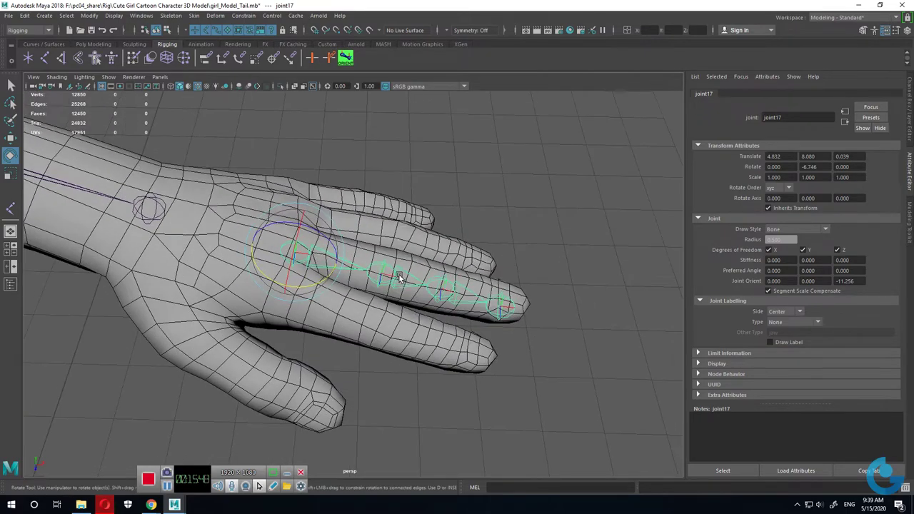
pyautogui.click(389, 273)
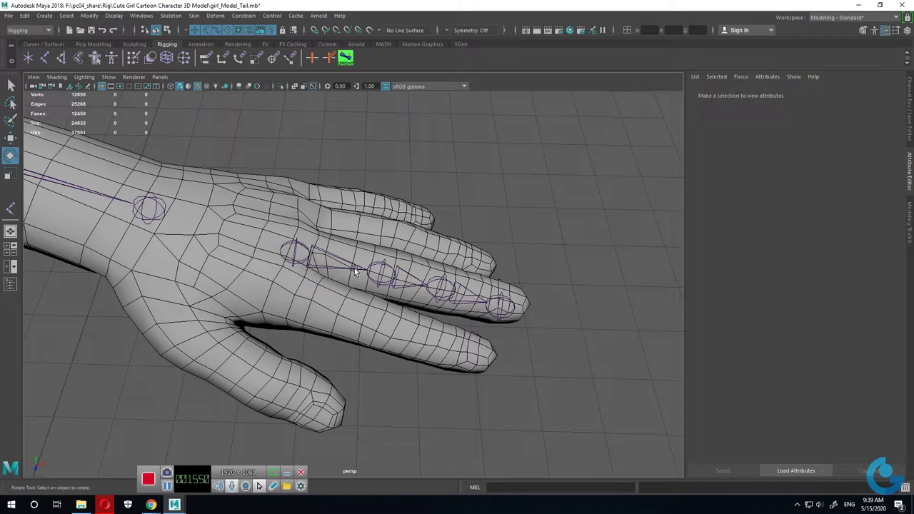
# Step: Scale middle-finger root joint17 along X to about 1.234
pyautogui.click(357, 270)
pyautogui.press('r')
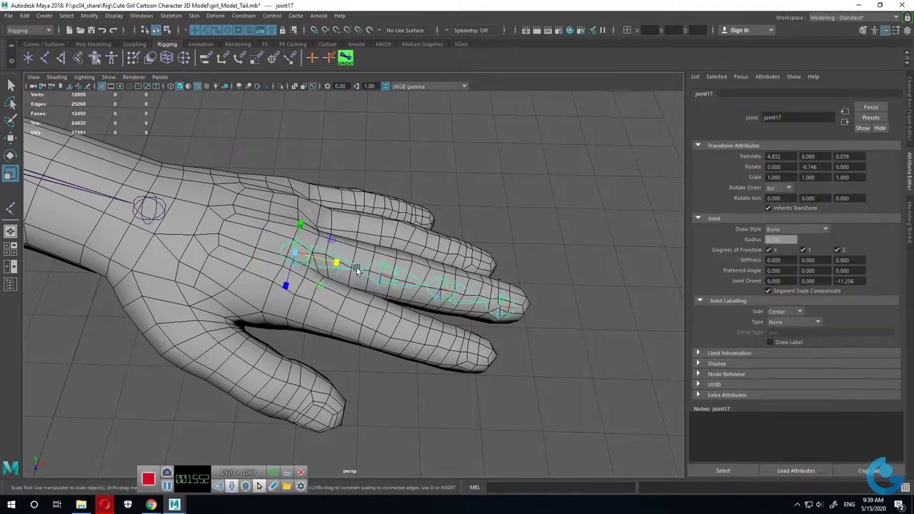
pyautogui.press('=')
pyautogui.moveTo(380, 278); pyautogui.dragTo(395, 283)
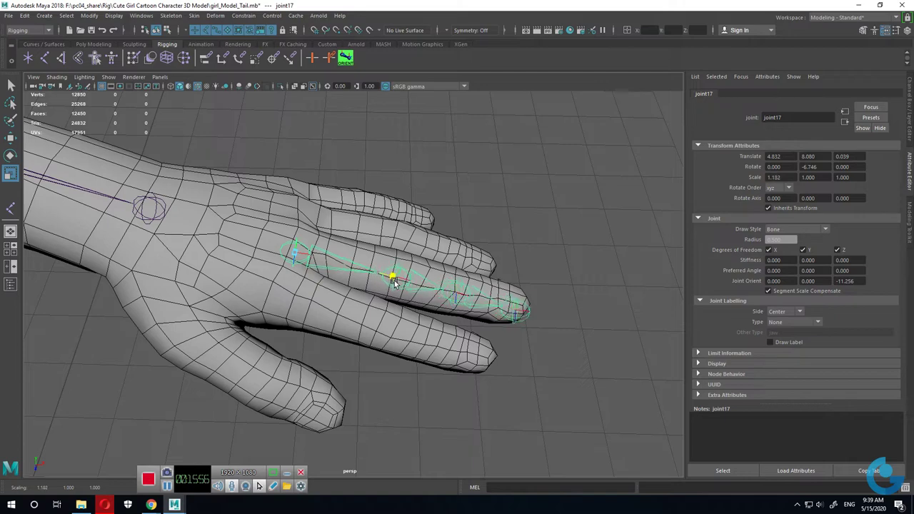
pyautogui.moveTo(395, 283); pyautogui.dragTo(404, 277)
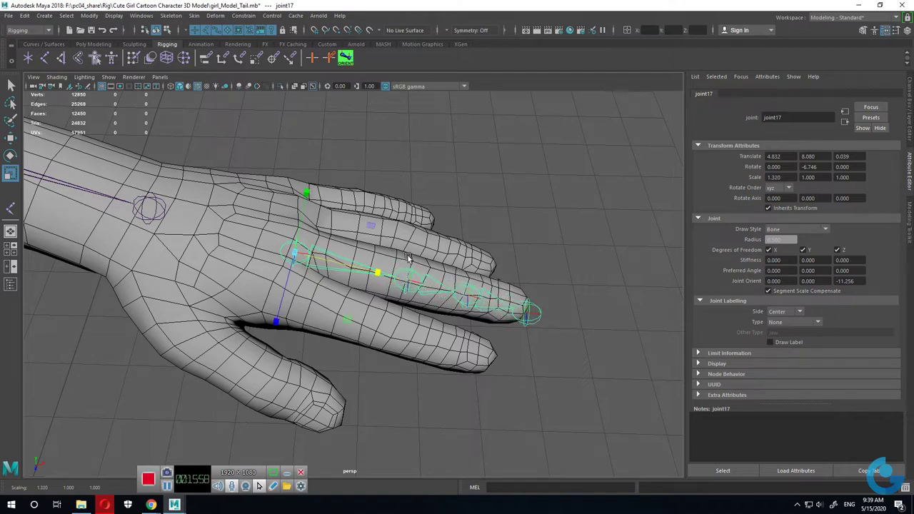
pyautogui.moveTo(446, 298)
pyautogui.keyDown('alt'); pyautogui.mouseDown()
pyautogui.moveTo(379, 295)
pyautogui.moveTo(333, 256)
pyautogui.mouseUp(); pyautogui.keyUp('alt')
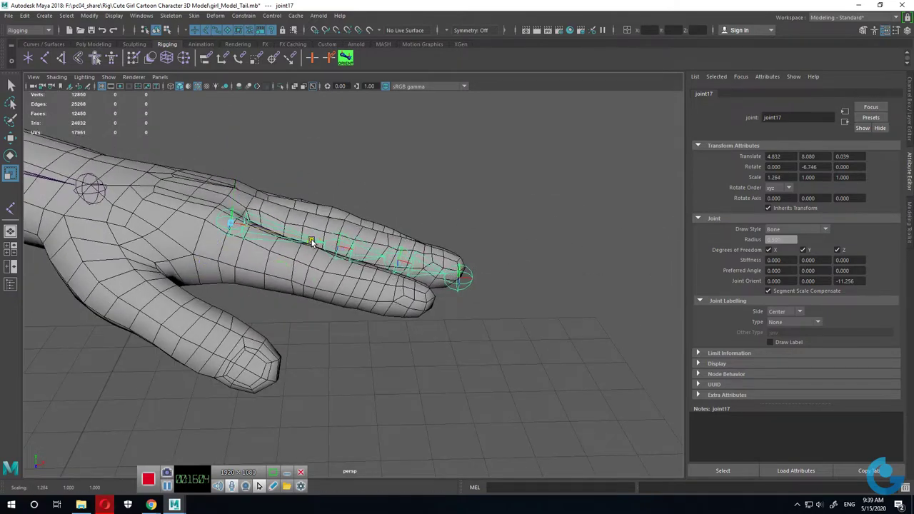
pyautogui.moveTo(315, 243)
pyautogui.keyDown('alt'); pyautogui.mouseDown()
pyautogui.moveTo(299, 270)
pyautogui.moveTo(191, 267)
pyautogui.moveTo(286, 283)
pyautogui.moveTo(310, 227)
pyautogui.moveTo(302, 250)
pyautogui.mouseUp(); pyautogui.keyUp('alt')
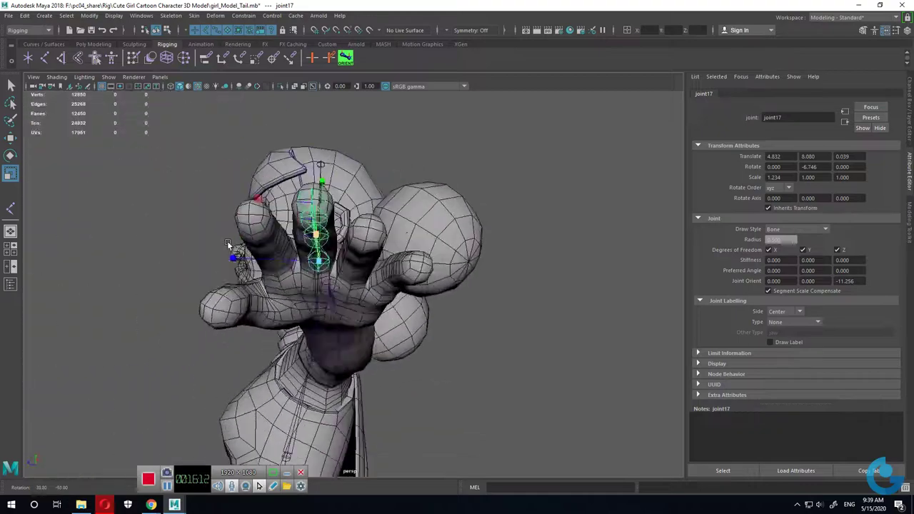
pyautogui.keyDown('alt'); pyautogui.moveTo(302, 250); pyautogui.dragTo(325, 229); pyautogui.keyUp('alt')
# Step: Raise joint17 to Translate Y 8.100 inside the finger, then select joint19
pyautogui.press('w')
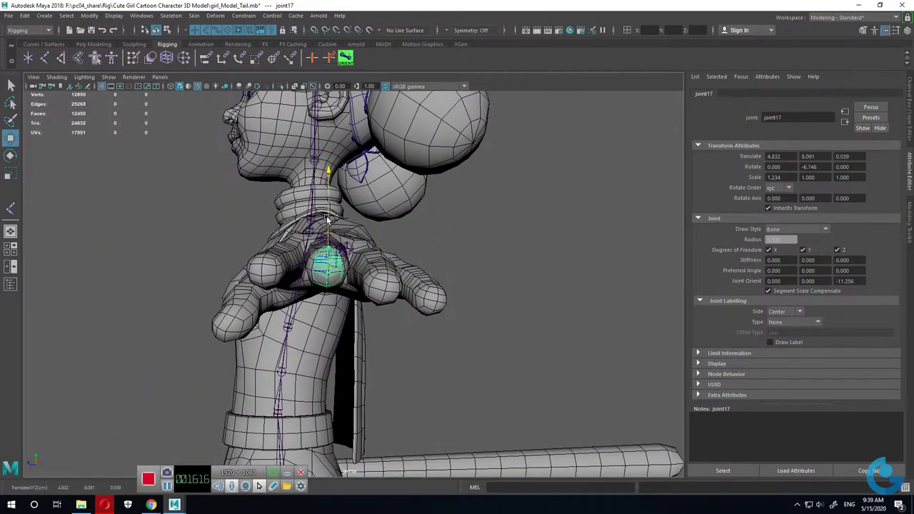
pyautogui.keyDown('alt'); pyautogui.moveTo(327, 223); pyautogui.dragTo(385, 315); pyautogui.keyUp('alt')
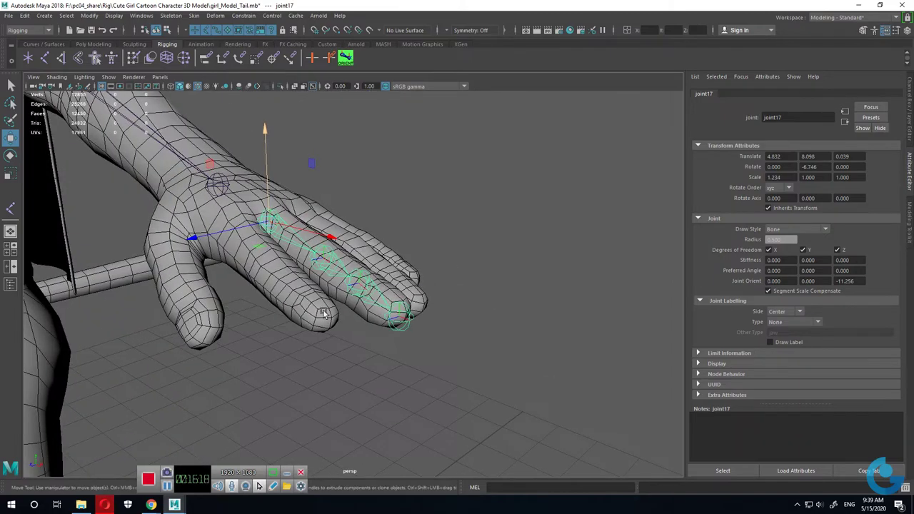
pyautogui.moveTo(273, 180); pyautogui.dragTo(282, 218)
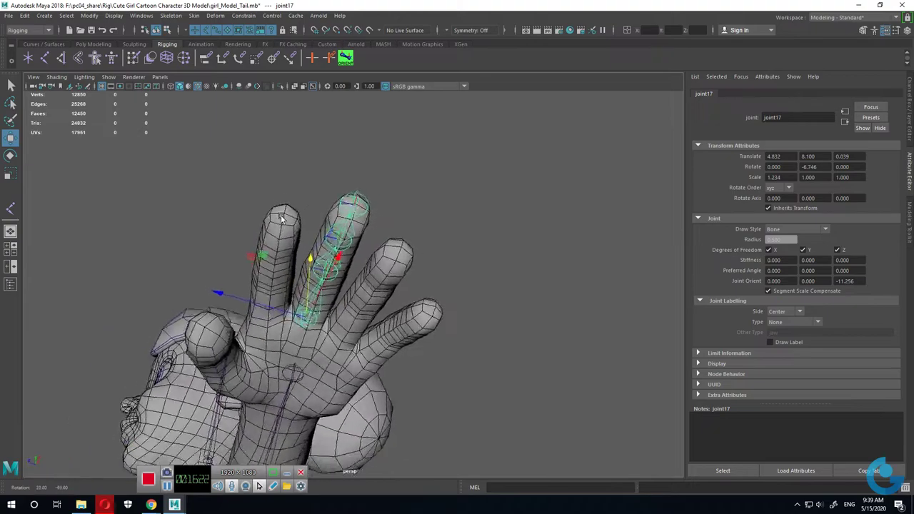
pyautogui.keyDown('alt'); pyautogui.moveTo(282, 218); pyautogui.dragTo(347, 261); pyautogui.keyUp('alt')
pyautogui.moveTo(347, 260)
pyautogui.keyDown('alt'); pyautogui.mouseDown(button='right')
pyautogui.moveTo(403, 302)
pyautogui.moveTo(432, 281)
pyautogui.mouseUp(button='right'); pyautogui.keyUp('alt')
pyautogui.click(445, 291)
# Step: Stretch joint19 near the fingertip along its length to Scale X 1.065
pyautogui.moveTo(471, 312)
pyautogui.keyDown('alt'); pyautogui.mouseDown()
pyautogui.moveTo(409, 341)
pyautogui.moveTo(423, 318)
pyautogui.moveTo(408, 322)
pyautogui.moveTo(420, 306)
pyautogui.mouseUp(); pyautogui.keyUp('alt')
pyautogui.press('r')
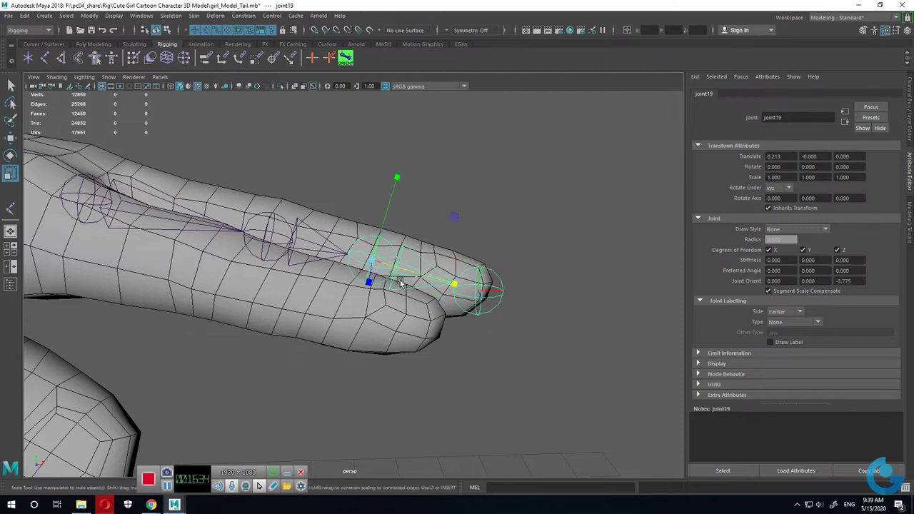
pyautogui.moveTo(451, 286); pyautogui.dragTo(450, 285)
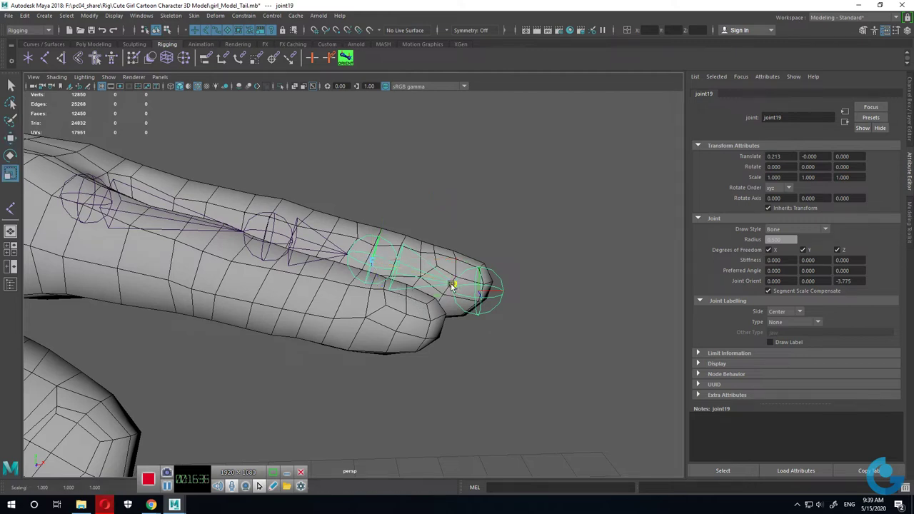
pyautogui.hotkey('ctrl', 'z')
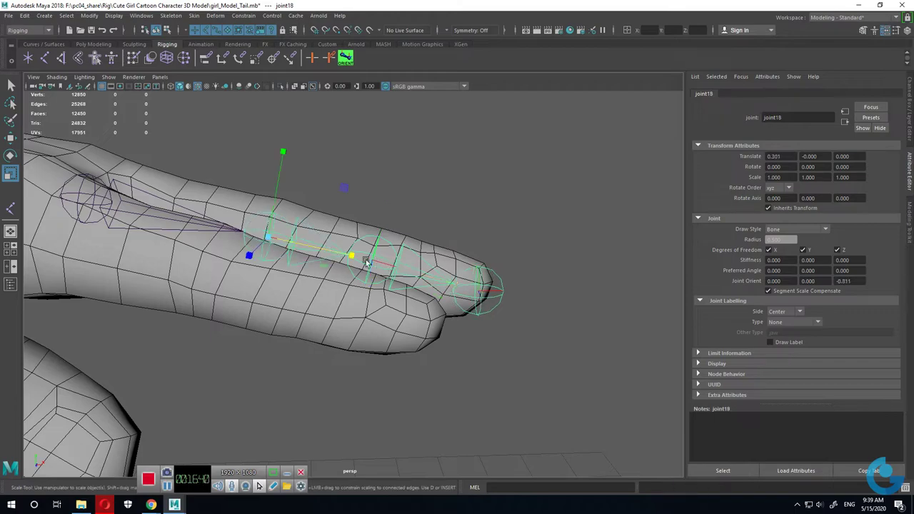
pyautogui.moveTo(352, 257); pyautogui.dragTo(353, 258)
pyautogui.moveTo(419, 294)
pyautogui.keyDown('alt'); pyautogui.mouseDown()
pyautogui.moveTo(390, 287)
pyautogui.moveTo(363, 317)
pyautogui.moveTo(380, 303)
pyautogui.moveTo(367, 317)
pyautogui.moveTo(370, 305)
pyautogui.mouseUp(); pyautogui.keyUp('alt')
pyautogui.moveTo(395, 267)
pyautogui.keyDown('alt'); pyautogui.mouseDown()
pyautogui.moveTo(400, 250)
pyautogui.moveTo(388, 265)
pyautogui.moveTo(421, 317)
pyautogui.mouseUp(); pyautogui.keyUp('alt')
pyautogui.click(441, 301)
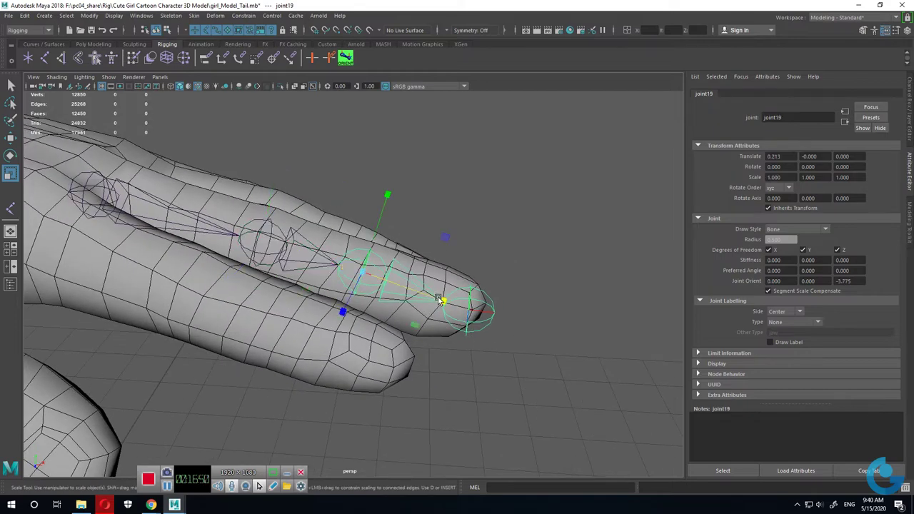
pyautogui.moveTo(445, 303)
pyautogui.mouseDown()
pyautogui.moveTo(418, 321)
pyautogui.moveTo(330, 333)
pyautogui.moveTo(334, 310)
pyautogui.moveTo(363, 353)
pyautogui.moveTo(420, 343)
pyautogui.moveTo(260, 262)
pyautogui.mouseUp()
# Step: Select joint17 at the finger base and show its values in the Channel Box
pyautogui.click(259, 194)
pyautogui.moveTo(259, 195)
pyautogui.keyDown('alt'); pyautogui.mouseDown()
pyautogui.moveTo(302, 259)
pyautogui.moveTo(332, 261)
pyautogui.moveTo(358, 305)
pyautogui.moveTo(384, 289)
pyautogui.mouseUp(); pyautogui.keyUp('alt')
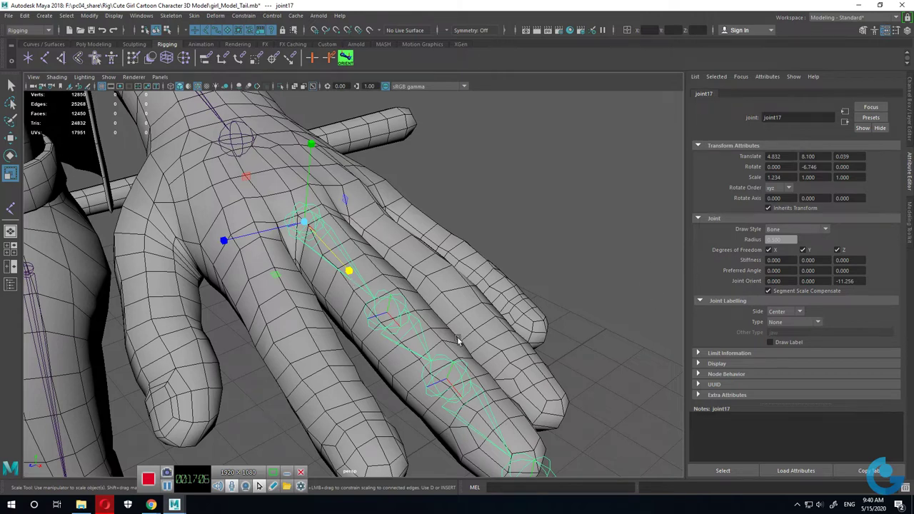
pyautogui.keyDown('alt'); pyautogui.moveTo(458, 341); pyautogui.dragTo(638, 263); pyautogui.keyUp('alt')
pyautogui.click(911, 126)
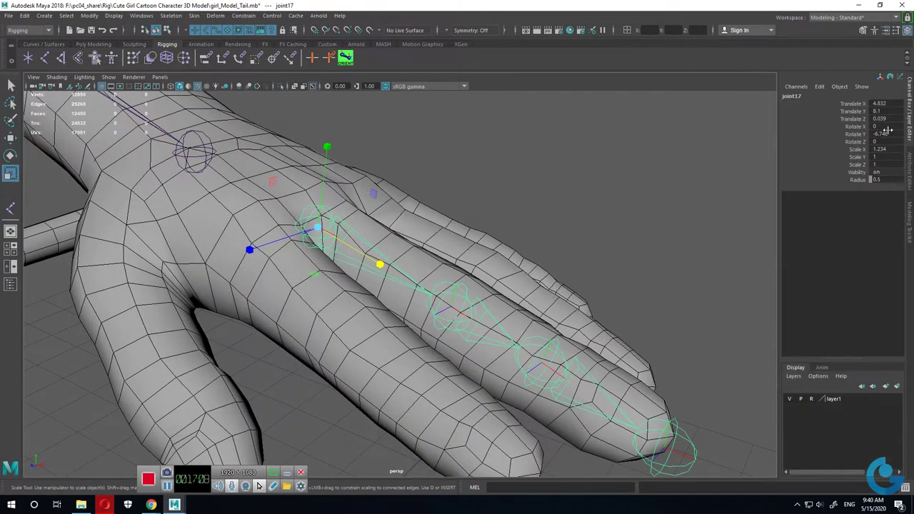
# Step: Zero joint17's rotation and reset its scale with cometJointOrient, then check joints 18–20 in the finger
pyautogui.click(346, 57)
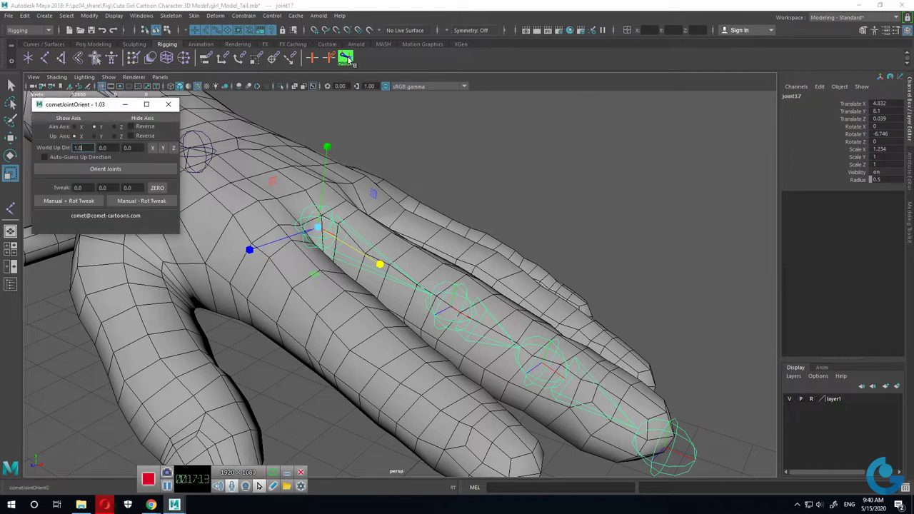
pyautogui.click(81, 202)
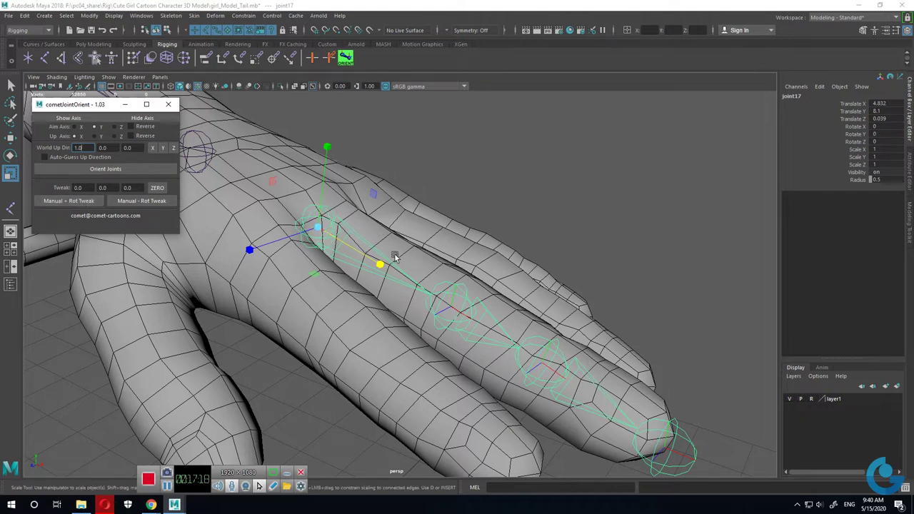
pyautogui.click(469, 307)
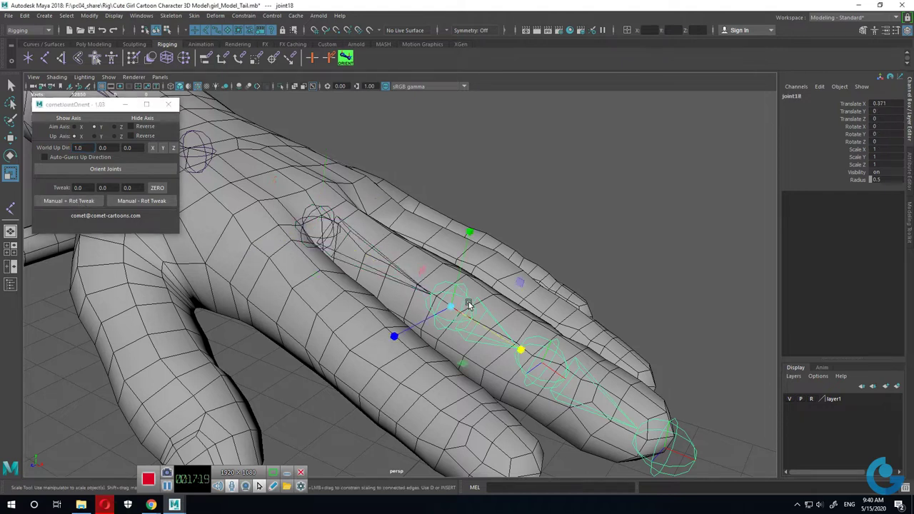
pyautogui.click(557, 355)
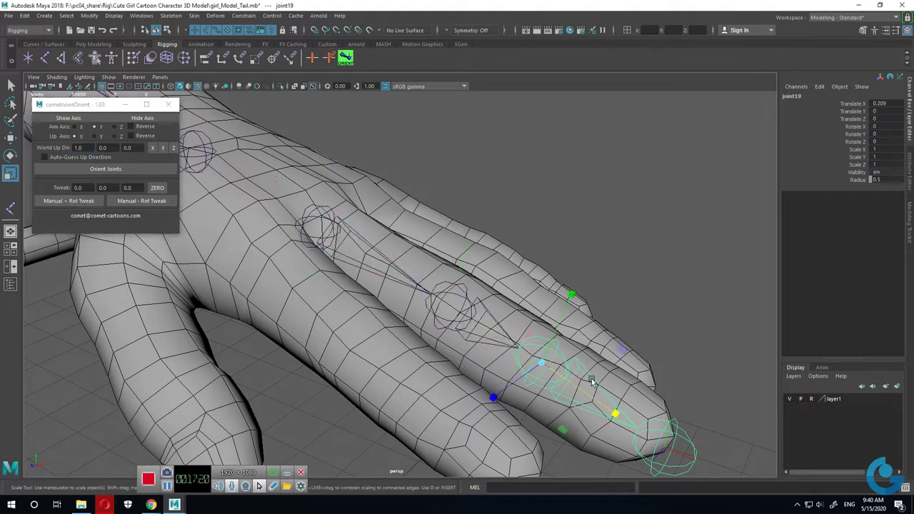
pyautogui.click(675, 440)
pyautogui.moveTo(571, 313)
pyautogui.keyDown('alt'); pyautogui.mouseDown()
pyautogui.moveTo(375, 190)
pyautogui.moveTo(537, 323)
pyautogui.mouseUp(); pyautogui.keyUp('alt')
pyautogui.scroll(3, 375, 189)
pyautogui.click(384, 209)
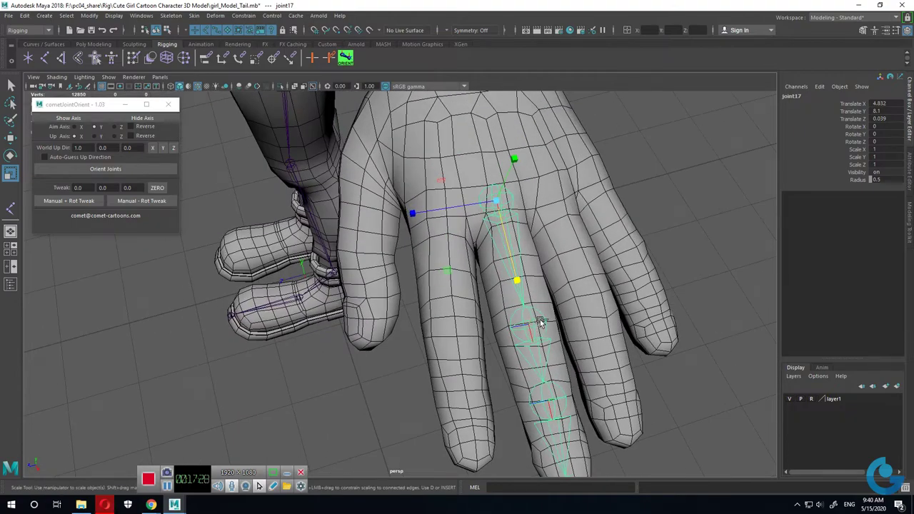
# Step: In top view, slide the copied joint21 chain onto the index finger and angle it along the finger
pyautogui.moveTo(503, 334)
pyautogui.keyDown('alt'); pyautogui.mouseDown()
pyautogui.moveTo(574, 347)
pyautogui.moveTo(255, 245)
pyautogui.mouseUp(); pyautogui.keyUp('alt')
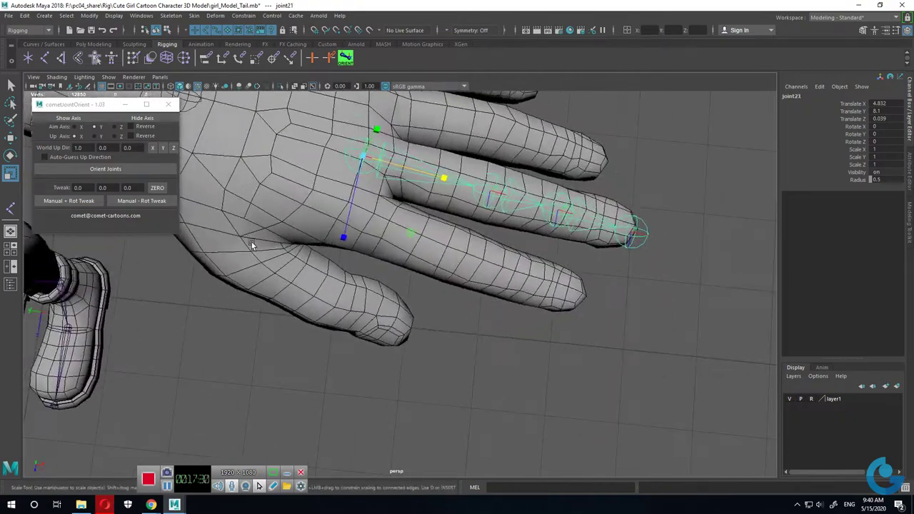
pyautogui.press('space')
pyautogui.press('space')
pyautogui.keyDown('alt'); pyautogui.moveTo(404, 291); pyautogui.dragTo(468, 249, button='middle'); pyautogui.keyUp('alt')
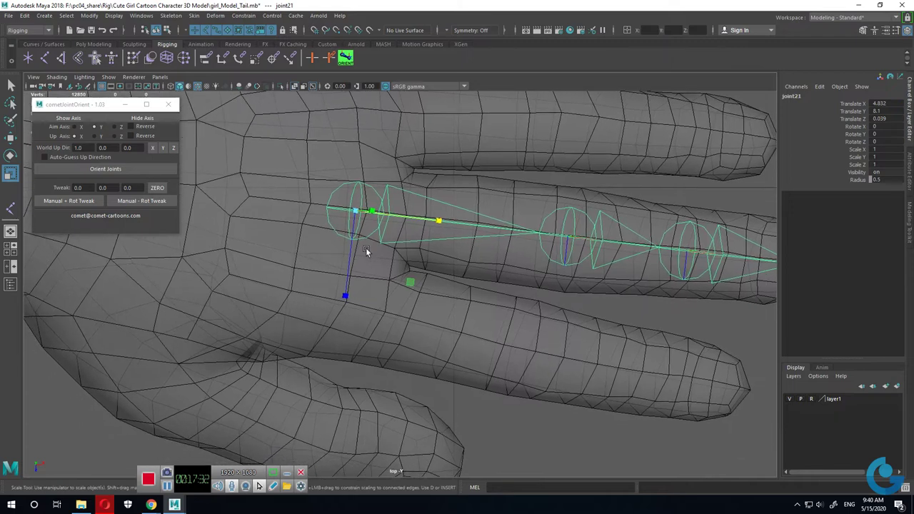
pyautogui.press('w')
pyautogui.moveTo(357, 225)
pyautogui.mouseDown()
pyautogui.moveTo(340, 313)
pyautogui.moveTo(344, 306)
pyautogui.mouseUp()
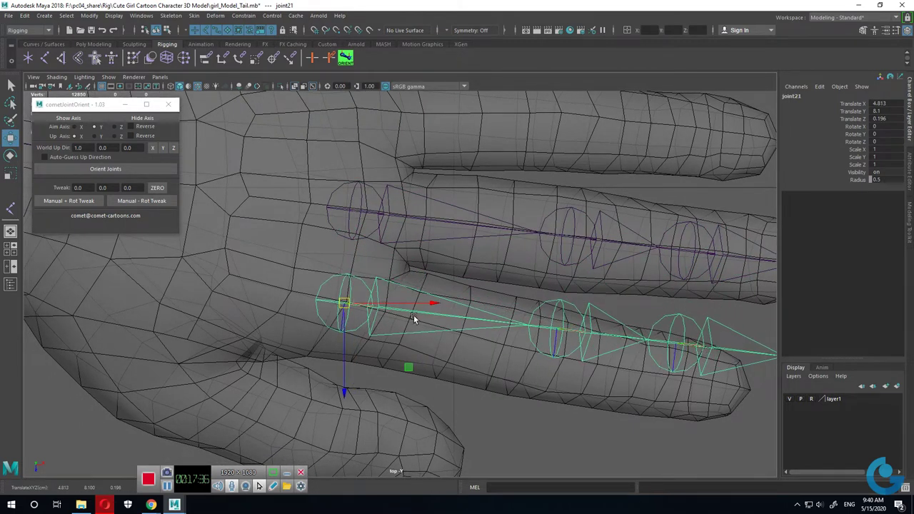
pyautogui.press('e')
pyautogui.moveTo(333, 216); pyautogui.dragTo(346, 219)
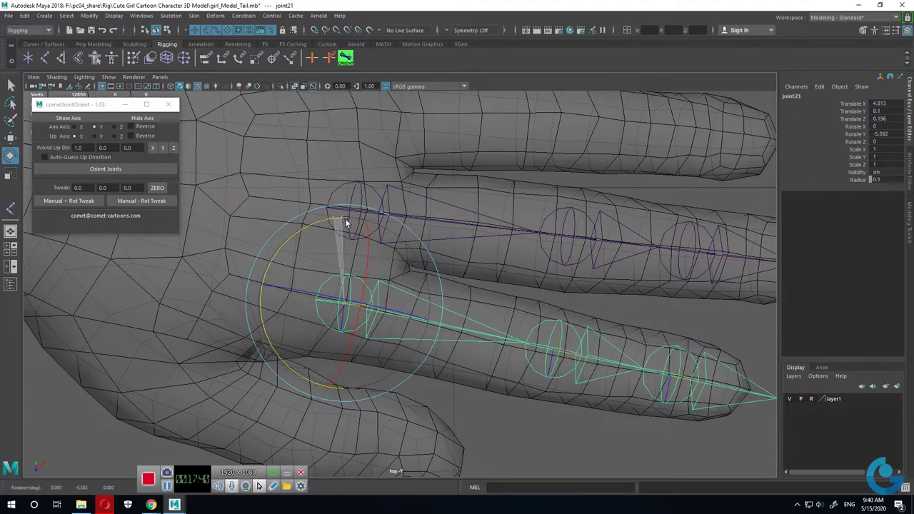
# Step: Refine the joint21 chain's position in perspective, lowering it and adjusting it along X inside the finger
pyautogui.press('space')
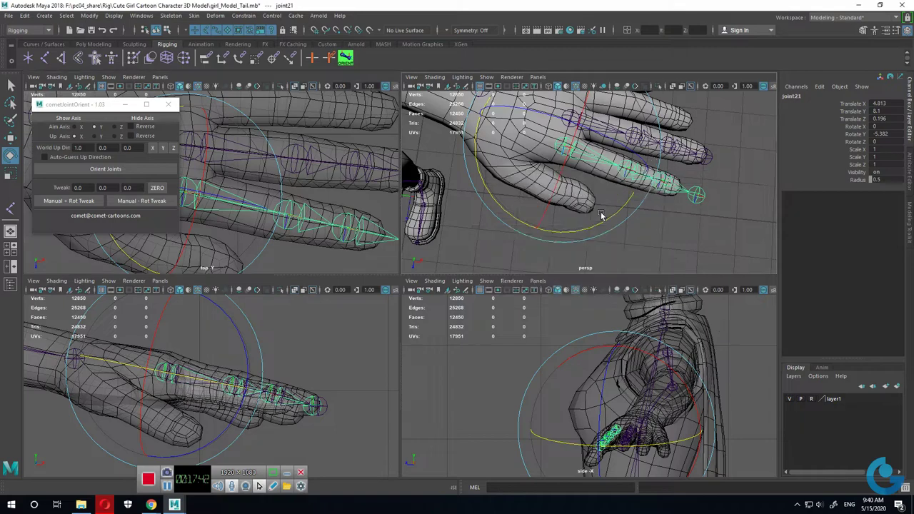
pyautogui.press('space')
pyautogui.keyDown('alt'); pyautogui.moveTo(482, 340); pyautogui.dragTo(505, 269); pyautogui.keyUp('alt')
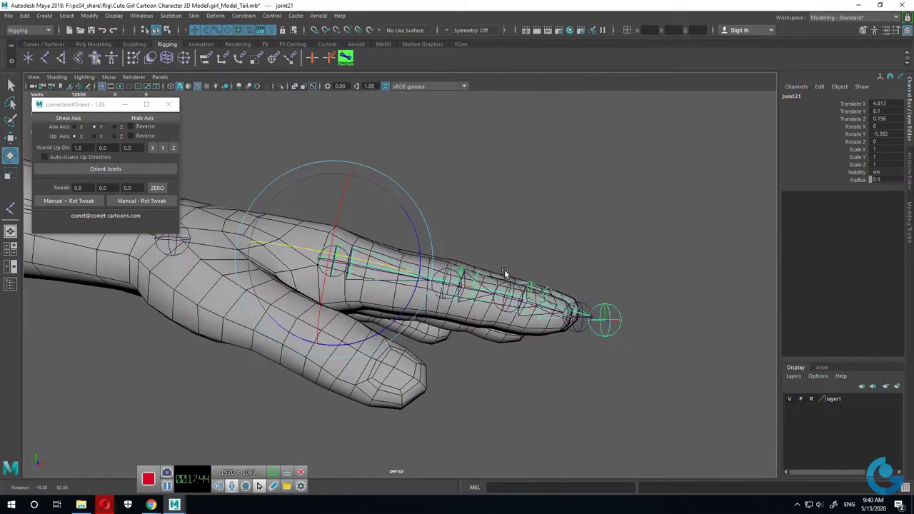
pyautogui.press('w')
pyautogui.moveTo(333, 168); pyautogui.dragTo(333, 173)
pyautogui.moveTo(419, 268); pyautogui.dragTo(418, 268)
pyautogui.keyDown('alt'); pyautogui.moveTo(443, 297); pyautogui.dragTo(436, 298); pyautogui.keyUp('alt')
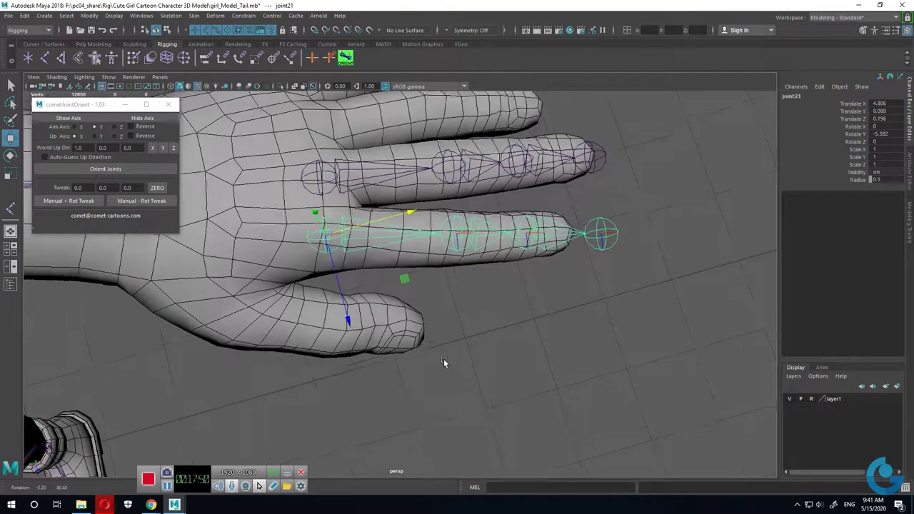
pyautogui.moveTo(420, 248); pyautogui.dragTo(408, 262)
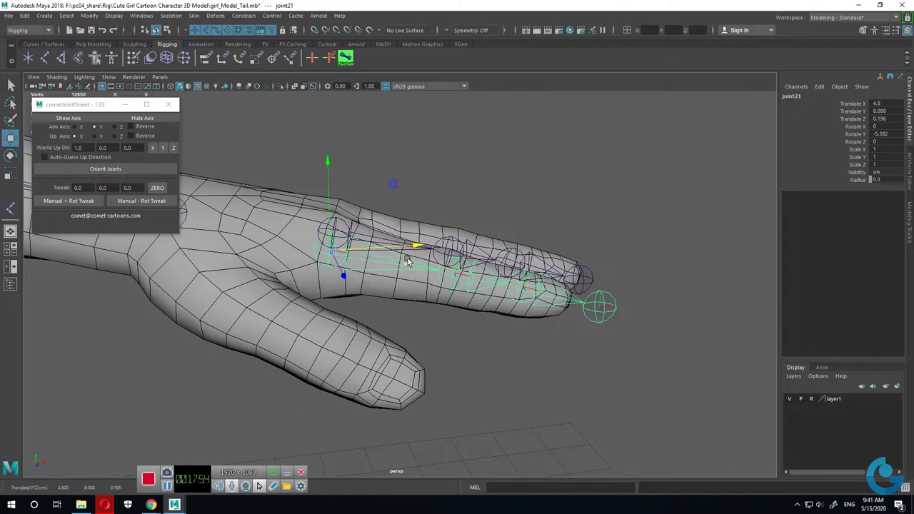
# Step: Shorten the three segments of the copied chain to fit the index finger's length
pyautogui.press('r')
pyautogui.moveTo(417, 268)
pyautogui.mouseDown()
pyautogui.moveTo(407, 266)
pyautogui.moveTo(460, 288)
pyautogui.mouseUp()
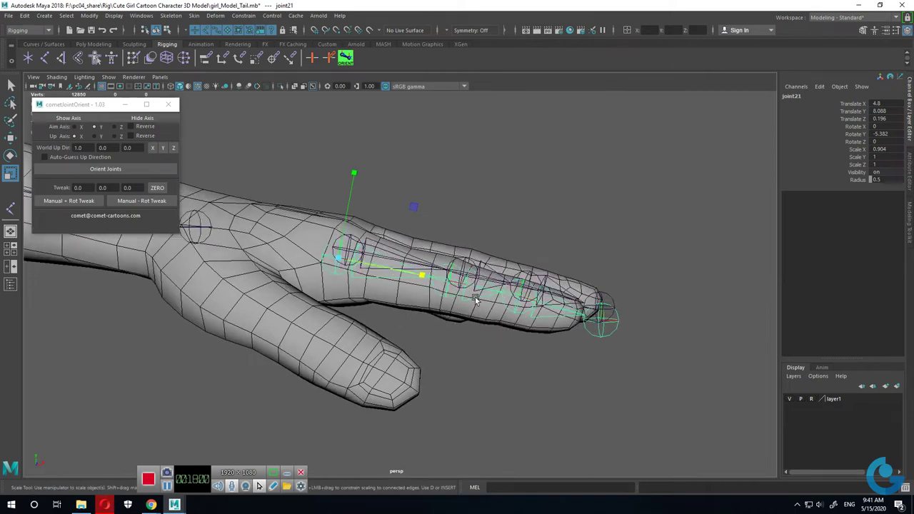
pyautogui.press('Down')
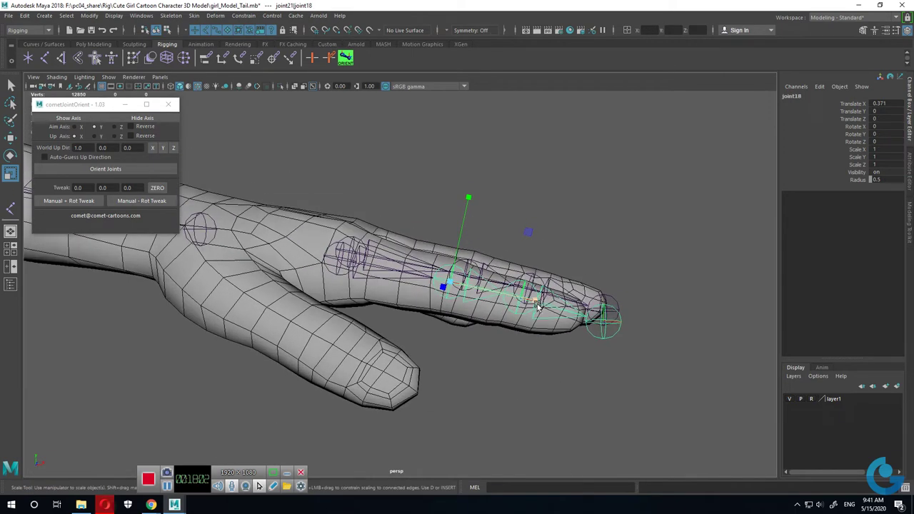
pyautogui.moveTo(535, 303); pyautogui.dragTo(532, 303)
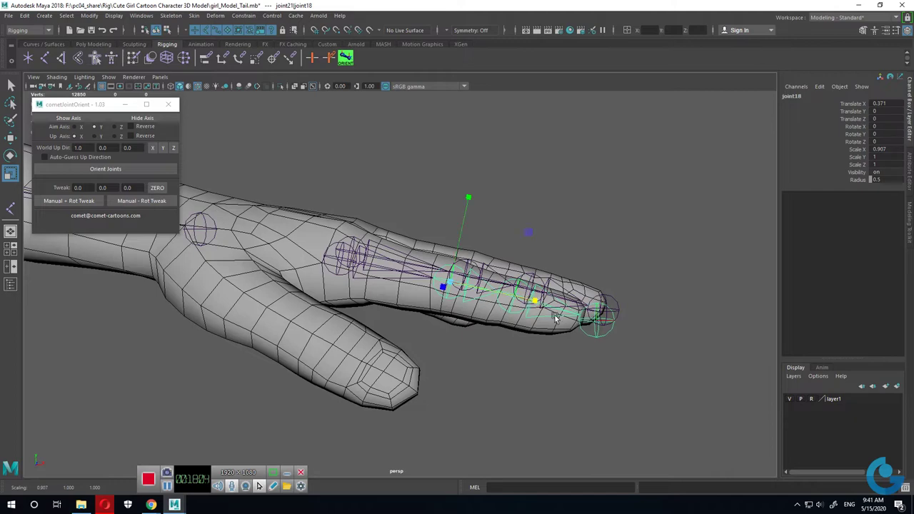
pyautogui.press('Down')
pyautogui.moveTo(602, 323)
pyautogui.mouseDown()
pyautogui.moveTo(584, 353)
pyautogui.moveTo(567, 353)
pyautogui.moveTo(535, 282)
pyautogui.moveTo(521, 330)
pyautogui.moveTo(683, 362)
pyautogui.moveTo(602, 284)
pyautogui.mouseUp()
pyautogui.scroll(3, 522, 330)
pyautogui.click(601, 257)
pyautogui.moveTo(665, 327)
pyautogui.keyDown('alt'); pyautogui.mouseDown()
pyautogui.moveTo(672, 318)
pyautogui.moveTo(603, 334)
pyautogui.moveTo(611, 311)
pyautogui.moveTo(610, 320)
pyautogui.moveTo(470, 325)
pyautogui.moveTo(428, 308)
pyautogui.moveTo(454, 265)
pyautogui.moveTo(543, 214)
pyautogui.mouseUp(); pyautogui.keyUp('alt')
# Step: Reset joint21 to rotate 0 and scale 1, replacing its -5.382 rotation and 0.904 scale
pyautogui.click(436, 243)
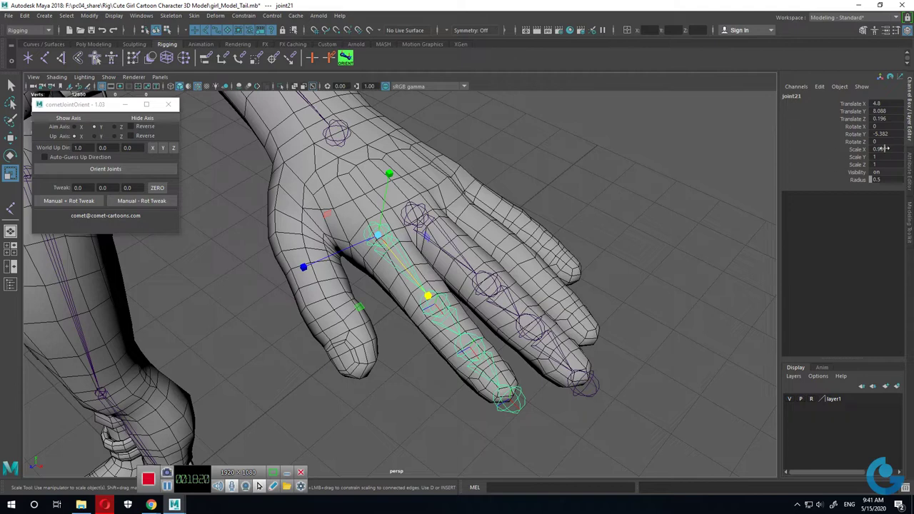
pyautogui.click(93, 202)
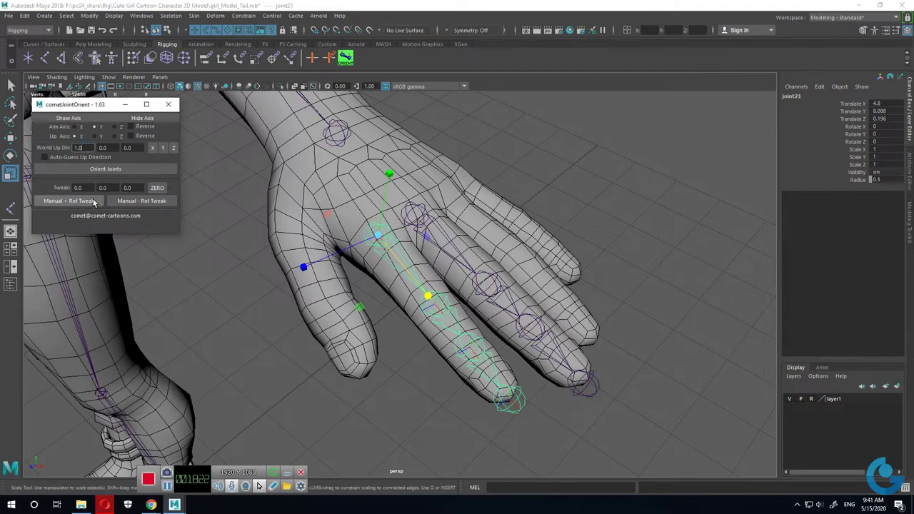
pyautogui.moveTo(365, 275)
pyautogui.keyDown('alt'); pyautogui.mouseDown()
pyautogui.moveTo(387, 279)
pyautogui.moveTo(419, 306)
pyautogui.moveTo(451, 293)
pyautogui.mouseUp(); pyautogui.keyUp('alt')
# Step: Duplicate the joint17 finger chain as joint22 and slide it onto the ring finger
pyautogui.click(399, 245)
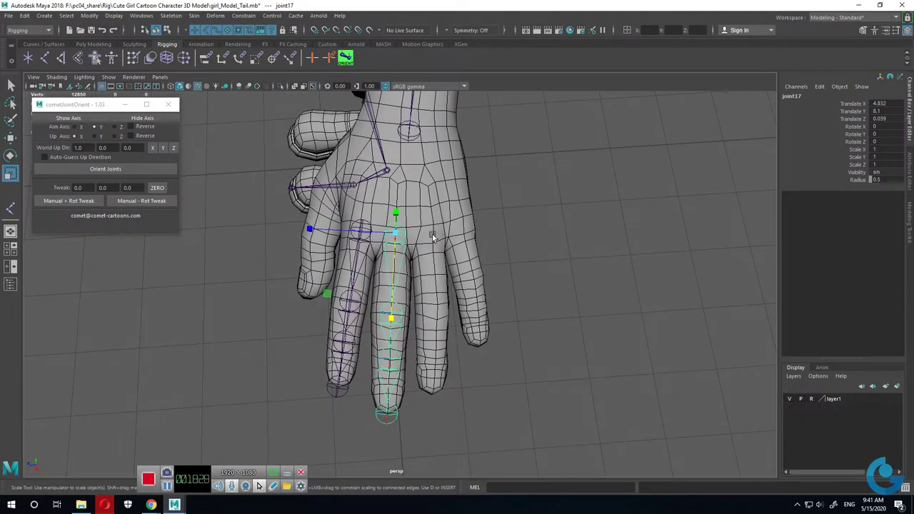
pyautogui.hotkey('ctrl', 'd')
pyautogui.press('w')
pyautogui.moveTo(364, 238); pyautogui.dragTo(373, 243)
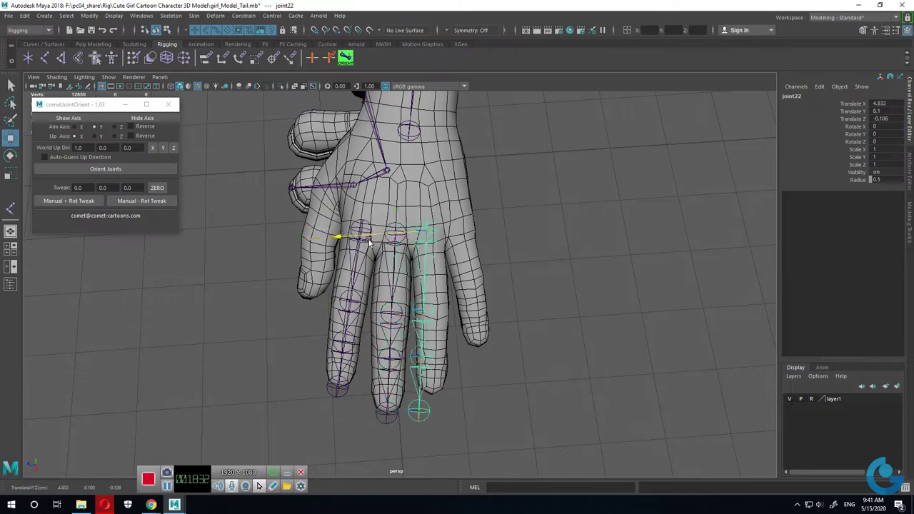
pyautogui.moveTo(492, 333)
pyautogui.keyDown('alt'); pyautogui.mouseDown()
pyautogui.moveTo(465, 326)
pyautogui.moveTo(618, 333)
pyautogui.moveTo(518, 293)
pyautogui.mouseUp(); pyautogui.keyUp('alt')
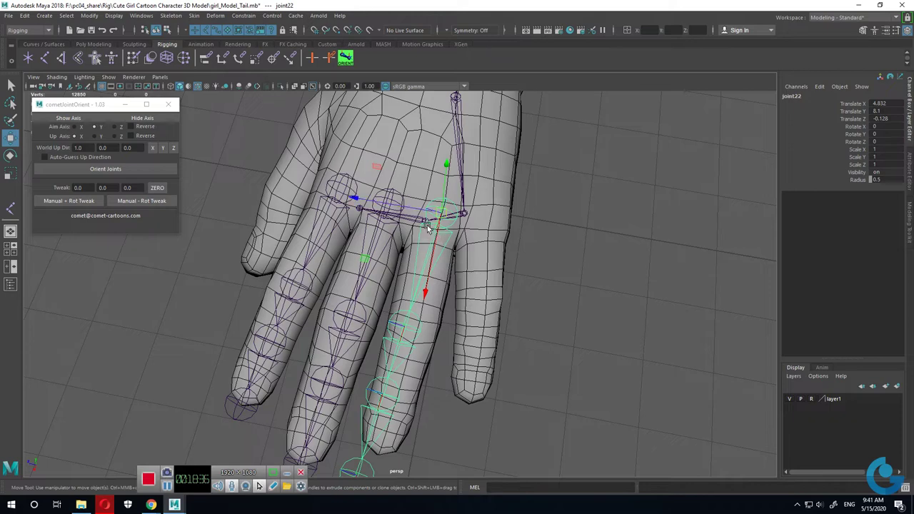
pyautogui.moveTo(418, 213); pyautogui.dragTo(414, 211)
pyautogui.keyDown('alt'); pyautogui.moveTo(453, 308); pyautogui.dragTo(473, 308); pyautogui.keyUp('alt')
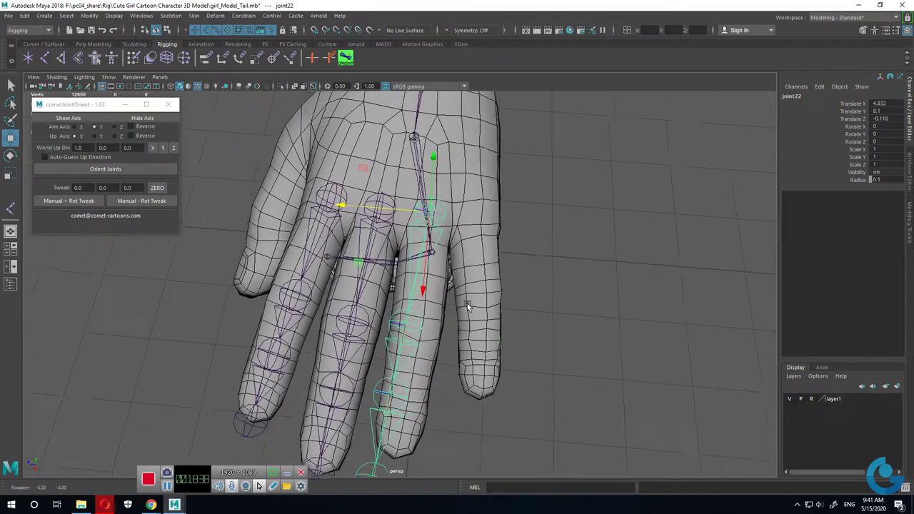
# Step: Rotate and tilt the joint22 chain to follow the ring finger's slope, lowering it inside the finger
pyautogui.press('e')
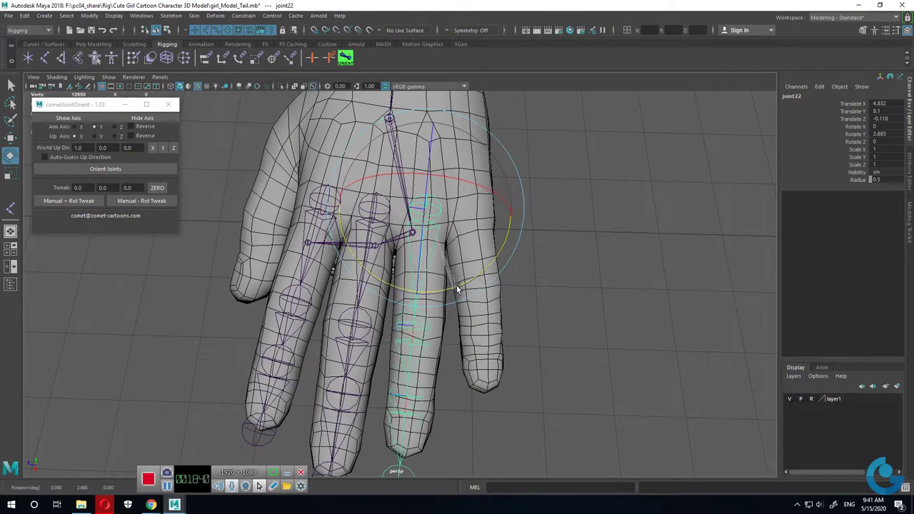
pyautogui.moveTo(453, 287); pyautogui.dragTo(301, 358)
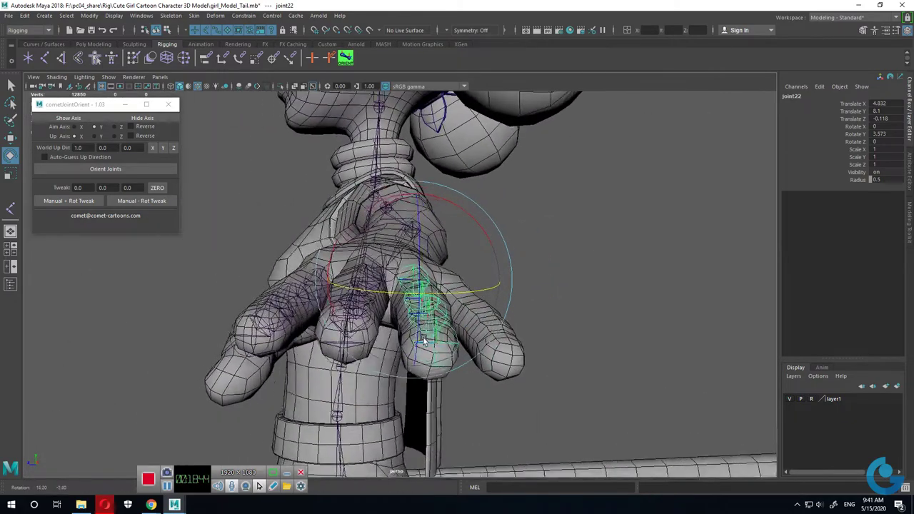
pyautogui.keyDown('alt'); pyautogui.moveTo(296, 350); pyautogui.dragTo(421, 343); pyautogui.keyUp('alt')
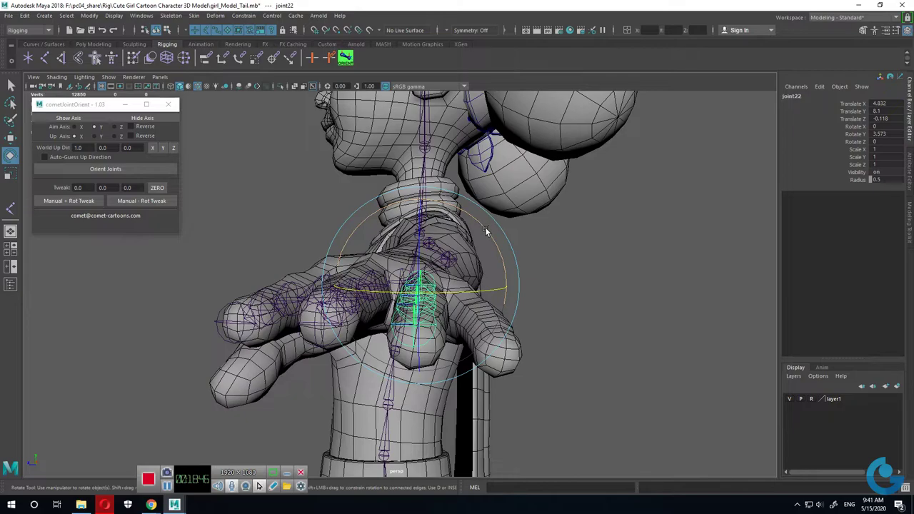
pyautogui.moveTo(486, 230)
pyautogui.mouseDown()
pyautogui.moveTo(489, 238)
pyautogui.moveTo(315, 348)
pyautogui.mouseUp()
pyautogui.moveTo(381, 323)
pyautogui.keyDown('alt'); pyautogui.mouseDown()
pyautogui.moveTo(285, 344)
pyautogui.moveTo(305, 342)
pyautogui.mouseUp(); pyautogui.keyUp('alt')
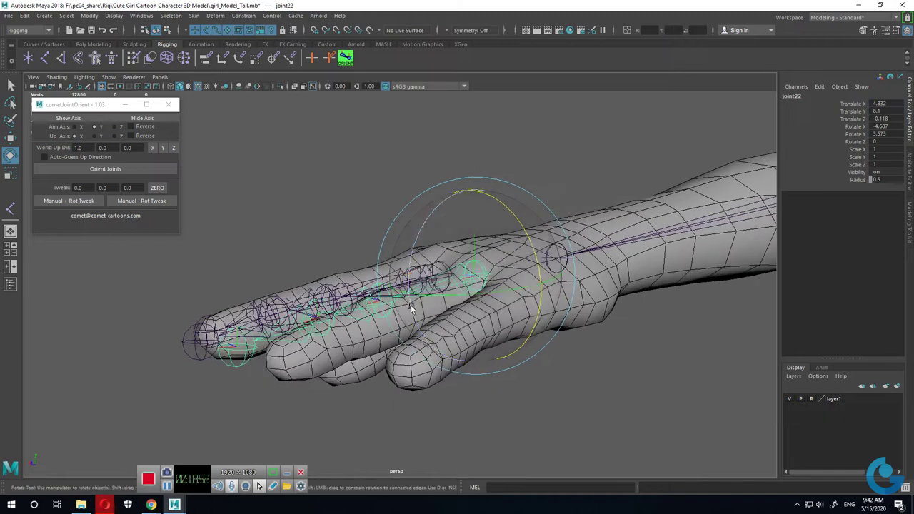
pyautogui.press('w')
pyautogui.moveTo(475, 189); pyautogui.dragTo(479, 200)
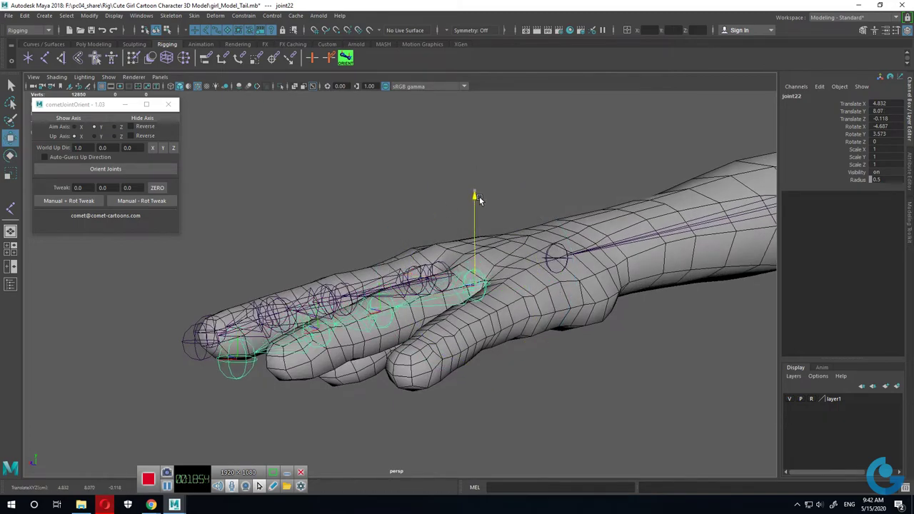
pyautogui.moveTo(485, 352)
pyautogui.keyDown('alt'); pyautogui.mouseDown()
pyautogui.moveTo(419, 368)
pyautogui.moveTo(540, 334)
pyautogui.moveTo(530, 341)
pyautogui.moveTo(524, 281)
pyautogui.mouseUp(); pyautogui.keyUp('alt')
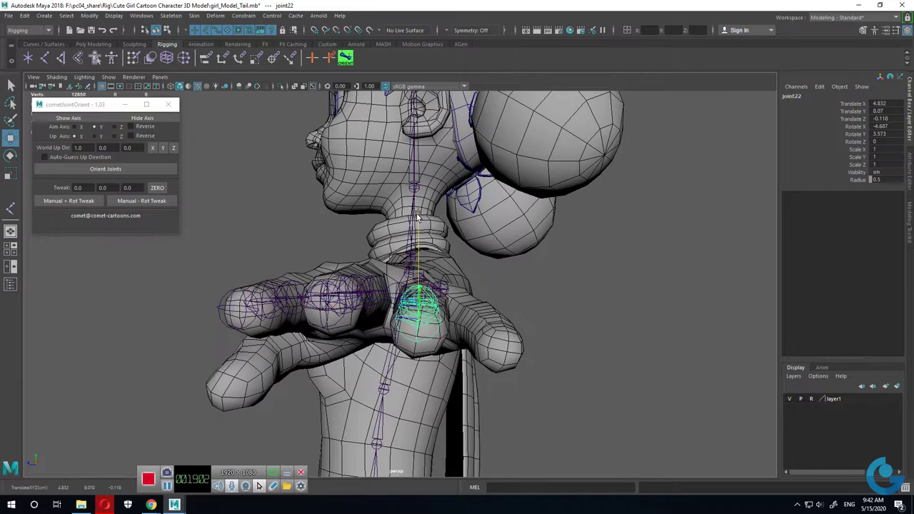
pyautogui.keyDown('alt'); pyautogui.moveTo(418, 218); pyautogui.dragTo(421, 290); pyautogui.keyUp('alt')
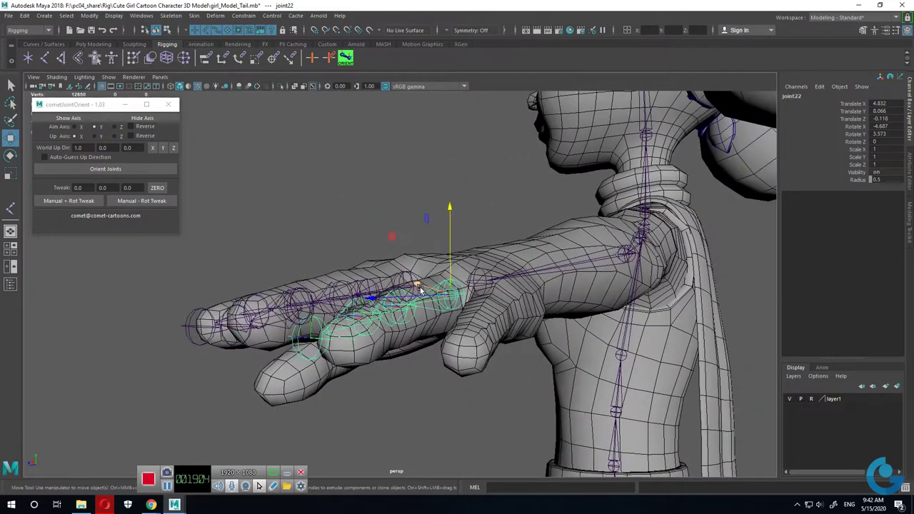
pyautogui.press('e')
pyautogui.moveTo(430, 230)
pyautogui.keyDown('alt'); pyautogui.mouseDown()
pyautogui.moveTo(464, 292)
pyautogui.moveTo(479, 296)
pyautogui.moveTo(423, 228)
pyautogui.moveTo(423, 298)
pyautogui.moveTo(361, 305)
pyautogui.moveTo(404, 271)
pyautogui.moveTo(443, 323)
pyautogui.moveTo(438, 353)
pyautogui.moveTo(439, 344)
pyautogui.mouseUp(); pyautogui.keyUp('alt')
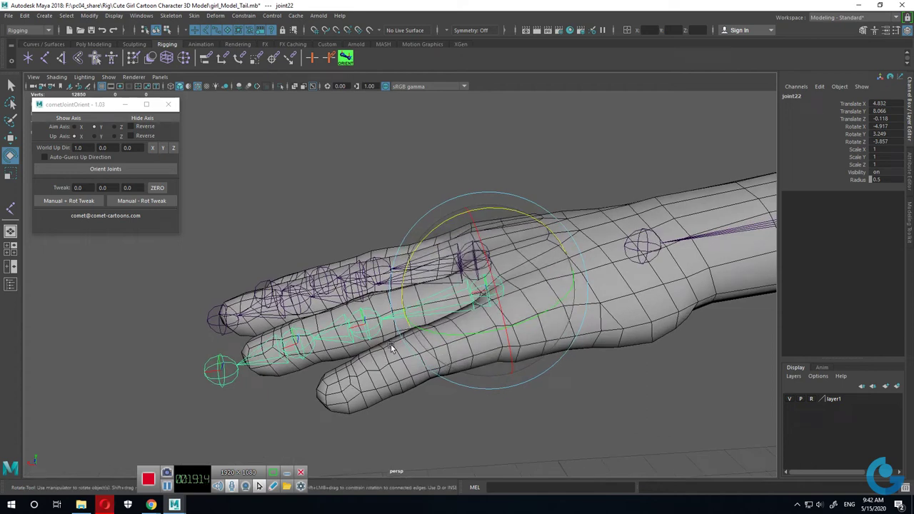
# Step: Scale the ring-finger segments, setting joint18 to X 1.012 and shortening fingertip joint19 to 0.889
pyautogui.press('r')
pyautogui.moveTo(417, 316); pyautogui.dragTo(408, 316)
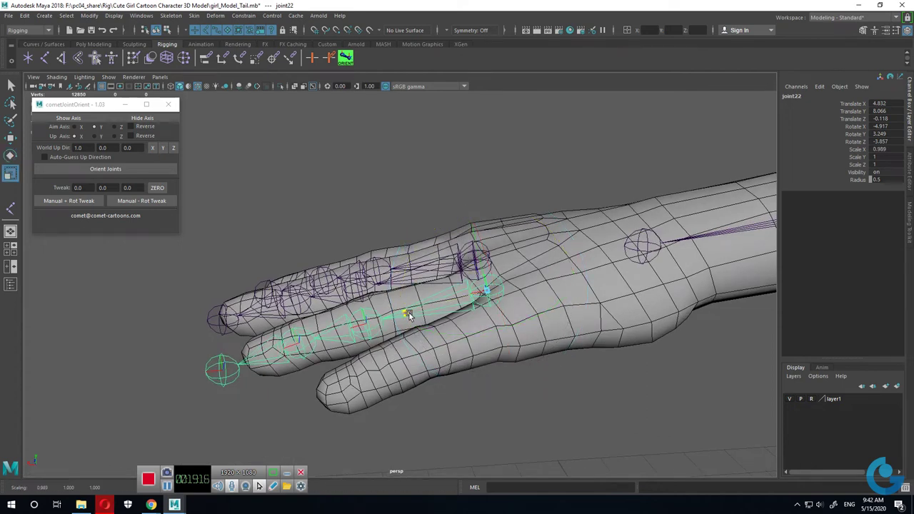
pyautogui.click(343, 336)
pyautogui.moveTo(299, 346)
pyautogui.mouseDown()
pyautogui.moveTo(392, 386)
pyautogui.moveTo(330, 363)
pyautogui.moveTo(301, 340)
pyautogui.mouseUp()
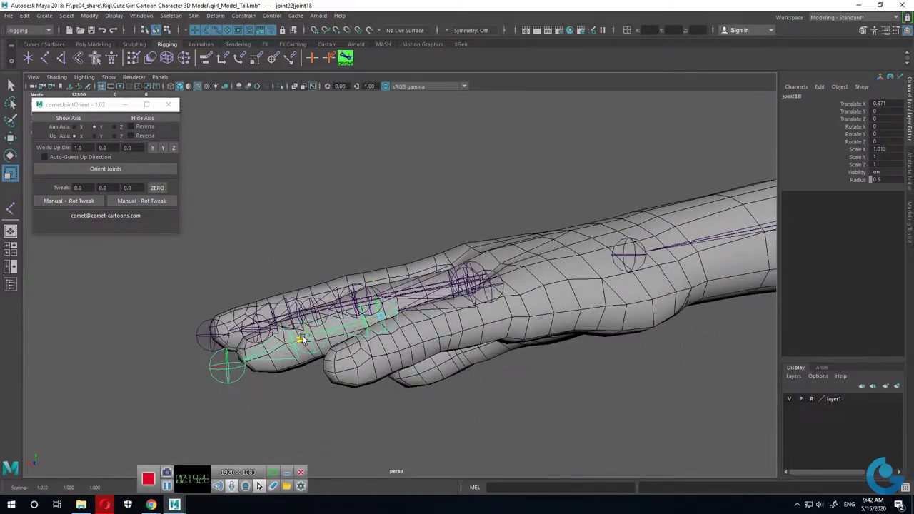
pyautogui.click(243, 361)
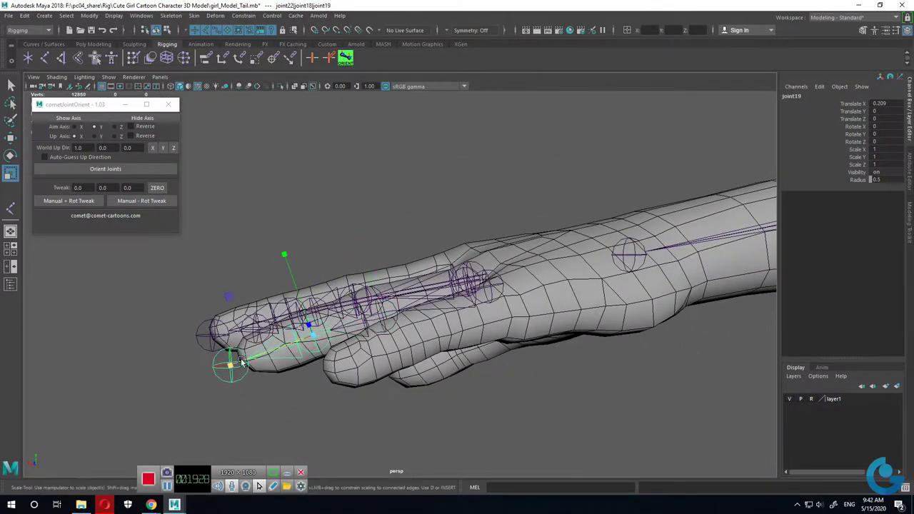
pyautogui.moveTo(231, 367)
pyautogui.mouseDown()
pyautogui.moveTo(518, 413)
pyautogui.moveTo(531, 437)
pyautogui.moveTo(553, 390)
pyautogui.moveTo(475, 386)
pyautogui.moveTo(462, 344)
pyautogui.moveTo(496, 343)
pyautogui.moveTo(436, 302)
pyautogui.mouseUp()
pyautogui.press('e')
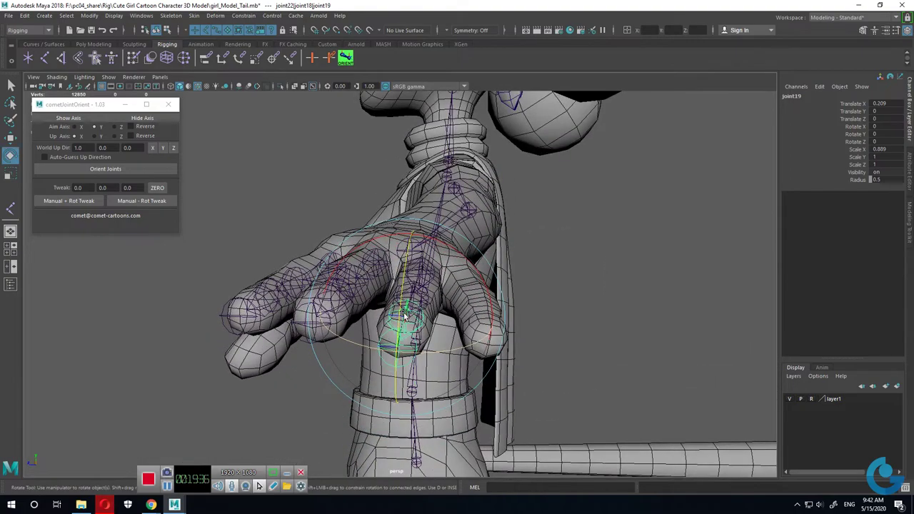
pyautogui.moveTo(418, 348)
pyautogui.keyDown('alt'); pyautogui.mouseDown()
pyautogui.moveTo(393, 335)
pyautogui.moveTo(365, 367)
pyautogui.moveTo(480, 403)
pyautogui.mouseUp(); pyautogui.keyUp('alt')
pyautogui.click(478, 396)
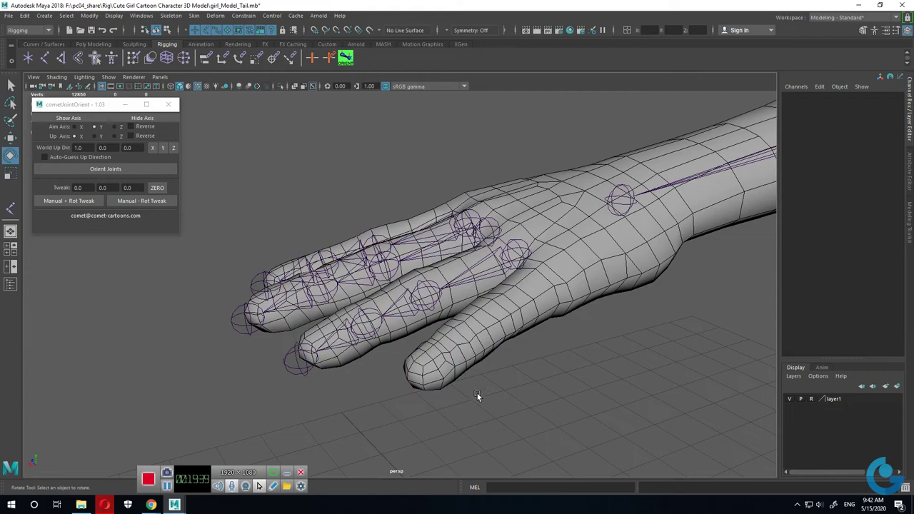
# Step: Select the joint23 chain and move it up into its finger in top view
pyautogui.click(341, 350)
pyautogui.keyDown('alt'); pyautogui.moveTo(481, 325); pyautogui.dragTo(520, 338); pyautogui.keyUp('alt')
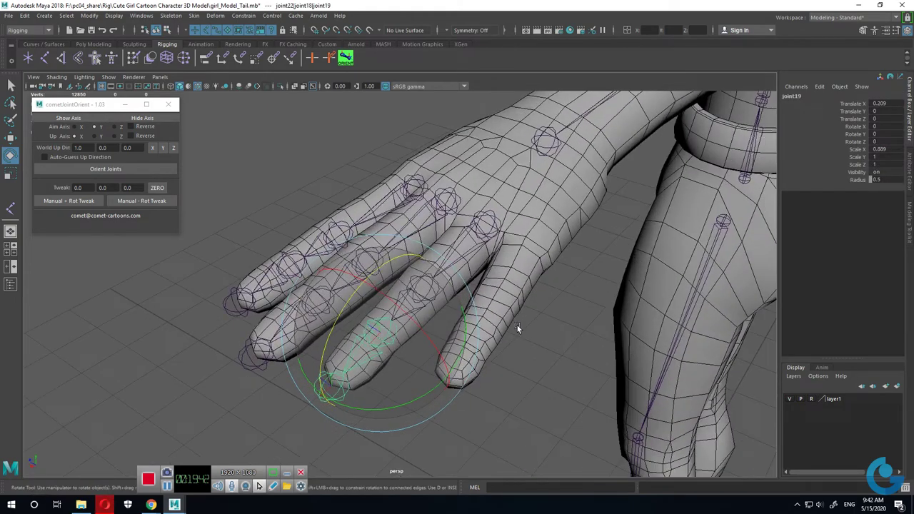
pyautogui.click(491, 220)
pyautogui.keyDown('alt'); pyautogui.moveTo(505, 197); pyautogui.dragTo(560, 272); pyautogui.keyUp('alt')
pyautogui.click(421, 268)
pyautogui.press('w')
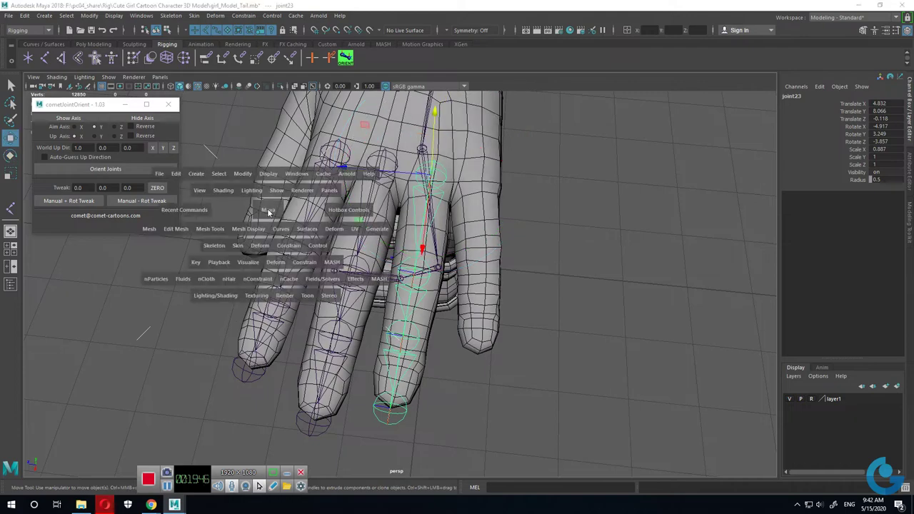
pyautogui.moveTo(307, 206); pyautogui.dragTo(307, 179)
pyautogui.keyDown('alt'); pyautogui.moveTo(386, 218); pyautogui.dragTo(412, 311, button='middle'); pyautogui.keyUp('alt')
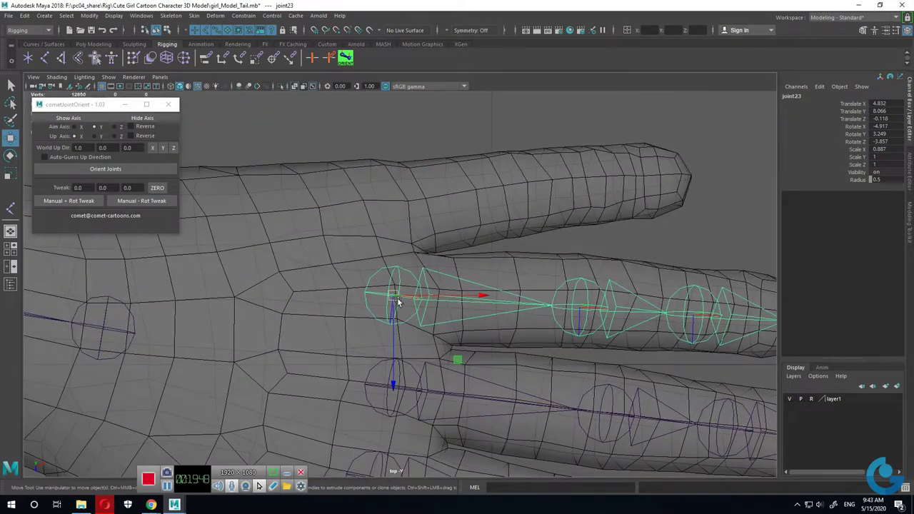
pyautogui.moveTo(395, 297); pyautogui.dragTo(372, 201)
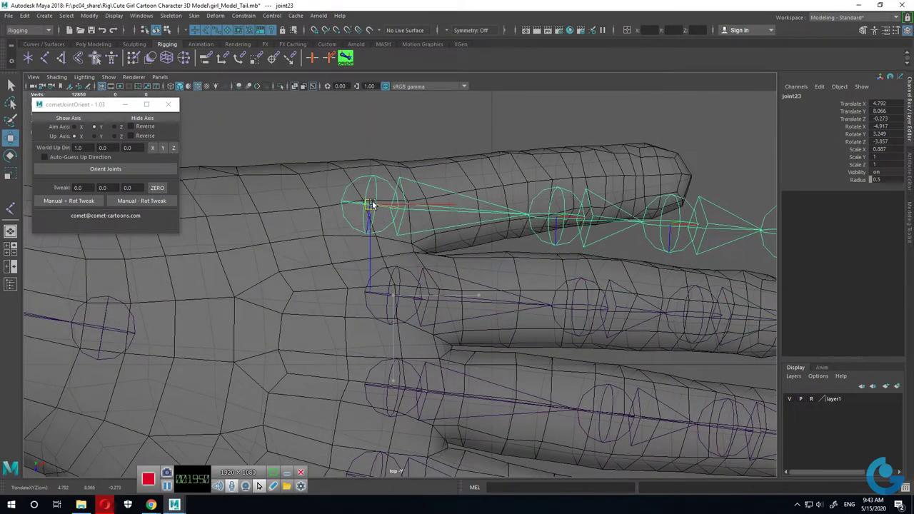
# Step: Rotate joint23 to align with the finger and lower it slightly into place
pyautogui.press('e')
pyautogui.moveTo(333, 274); pyautogui.dragTo(346, 278)
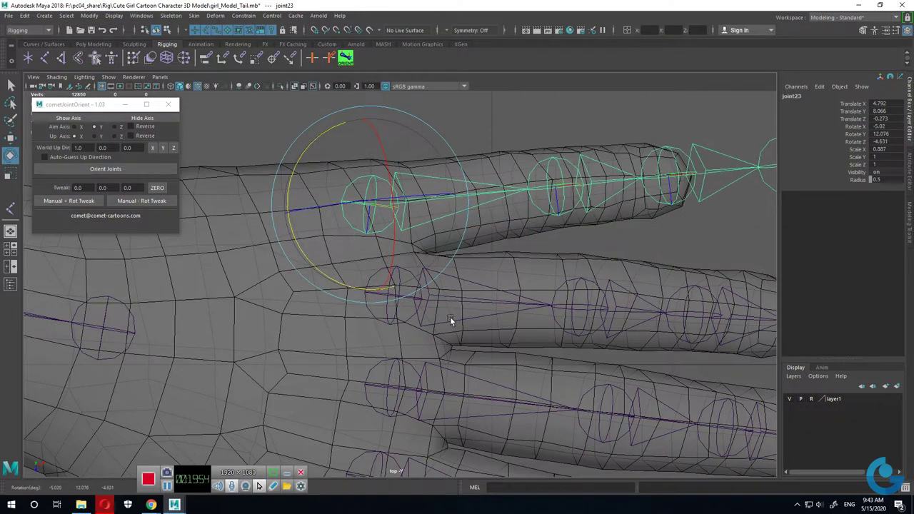
pyautogui.keyDown('alt'); pyautogui.moveTo(450, 317); pyautogui.dragTo(433, 298); pyautogui.keyUp('alt')
pyautogui.press('w')
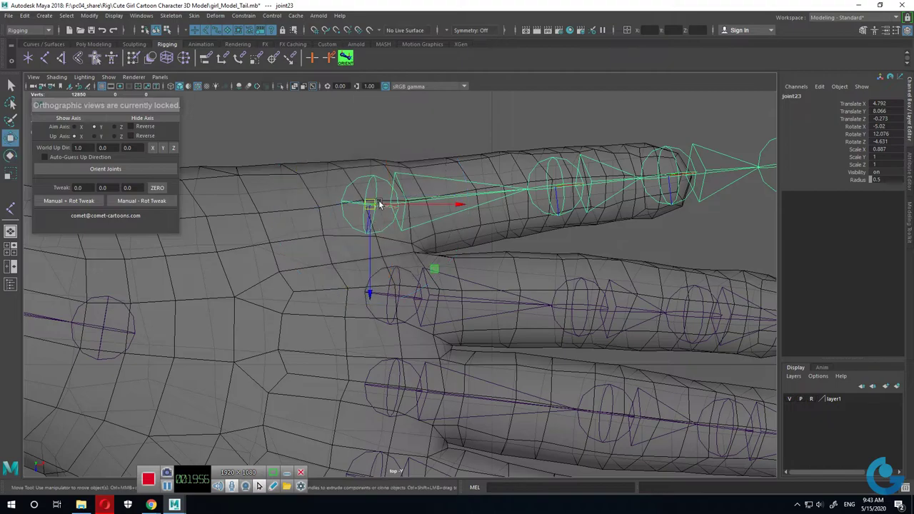
pyautogui.press('space')
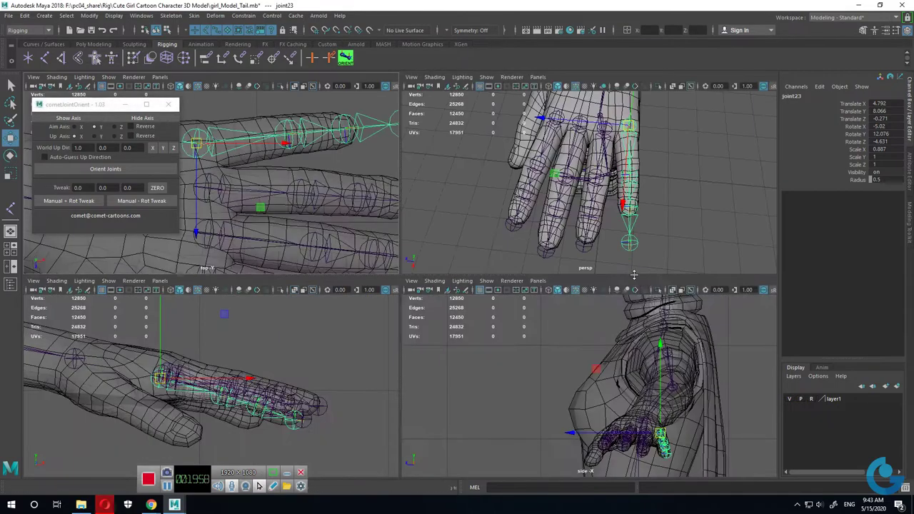
pyautogui.press('space')
pyautogui.keyDown('alt'); pyautogui.moveTo(646, 247); pyautogui.dragTo(515, 323); pyautogui.keyUp('alt')
pyautogui.keyDown('alt'); pyautogui.moveTo(457, 298); pyautogui.dragTo(527, 274); pyautogui.keyUp('alt')
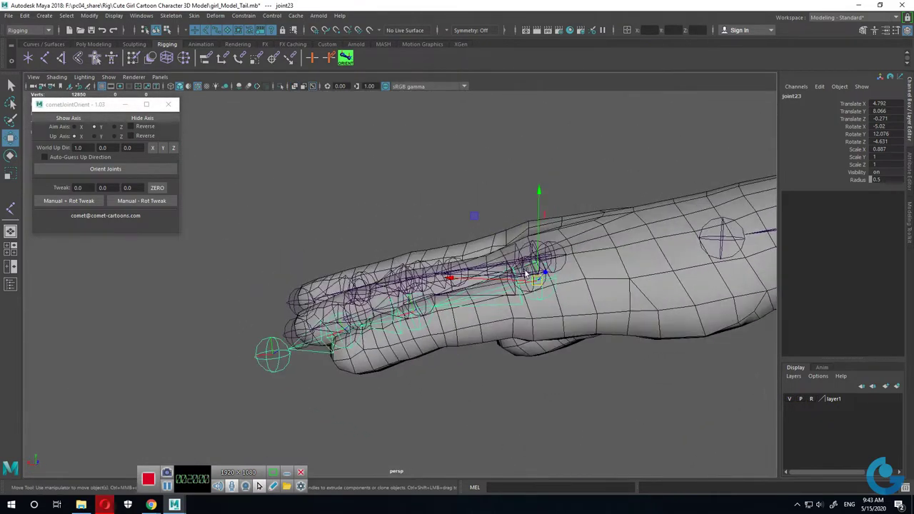
pyautogui.moveTo(542, 195); pyautogui.dragTo(522, 342)
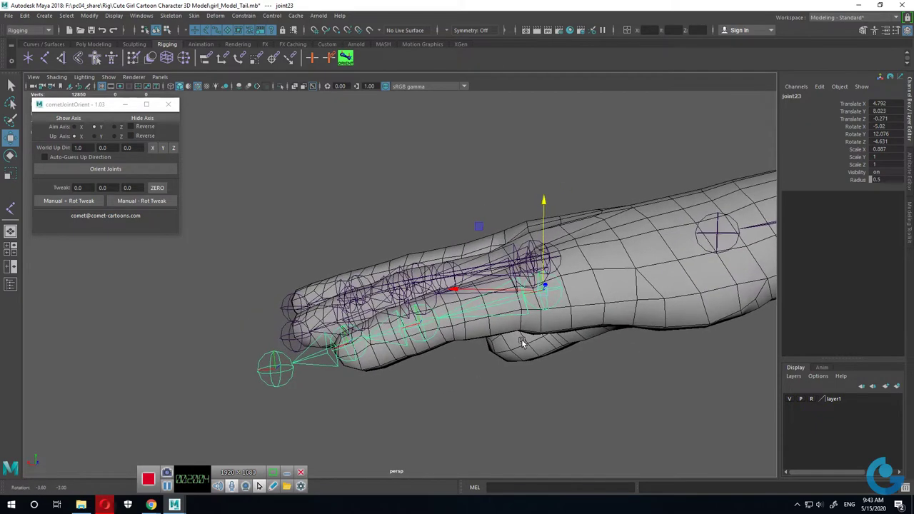
pyautogui.press('e')
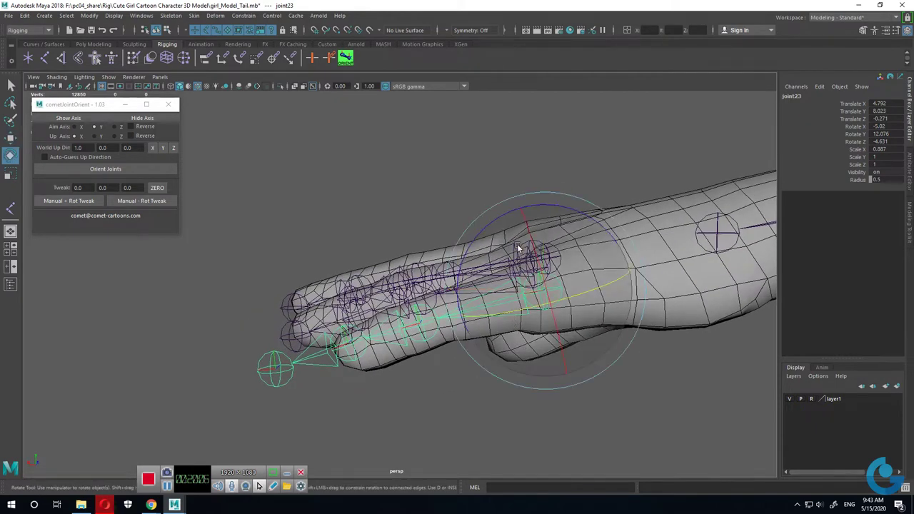
pyautogui.moveTo(488, 231); pyautogui.dragTo(483, 232)
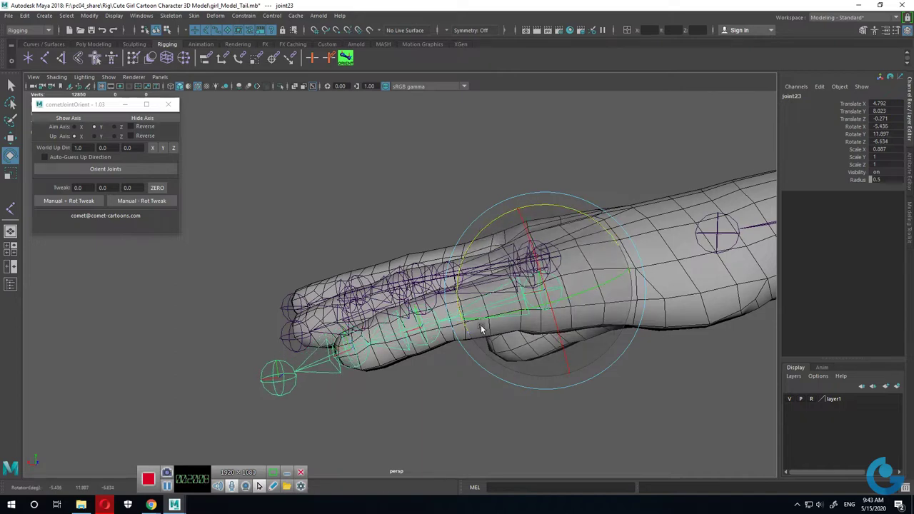
# Step: Shorten the joint23 chain bones, with joint18 at scale X 0.711 and joint19 at 0.702
pyautogui.press('r')
pyautogui.moveTo(463, 303); pyautogui.dragTo(483, 298)
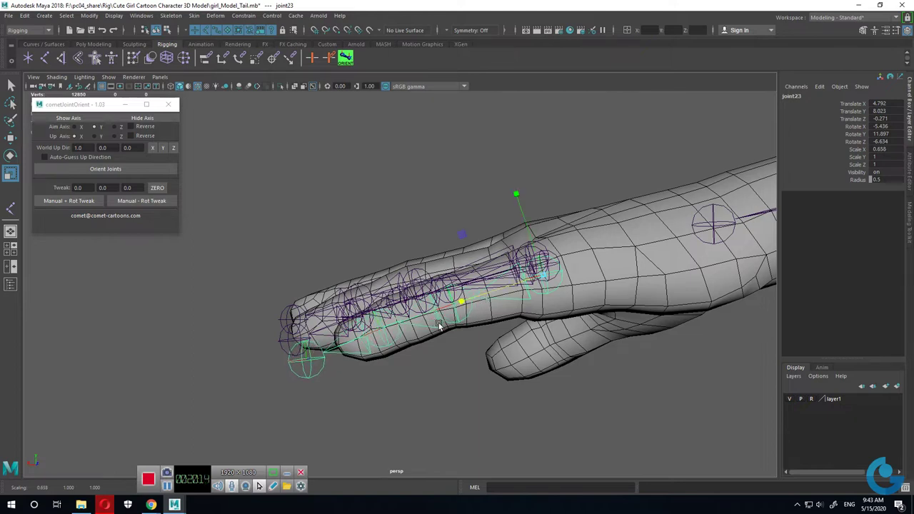
pyautogui.click(405, 328)
pyautogui.moveTo(374, 331); pyautogui.dragTo(397, 326)
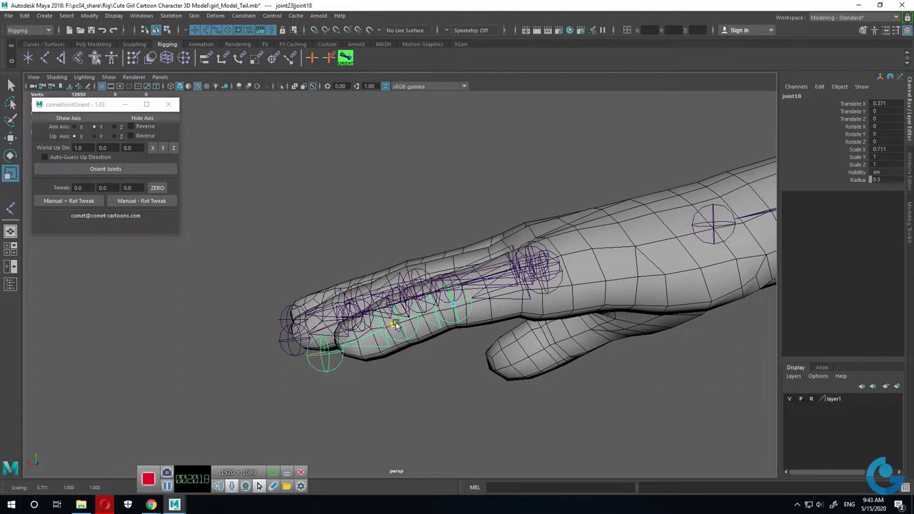
pyautogui.press('Down')
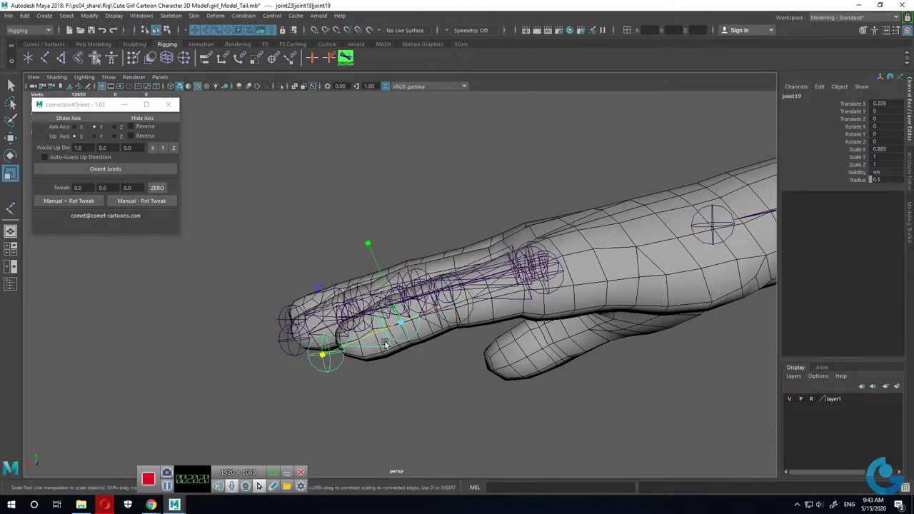
pyautogui.moveTo(321, 355); pyautogui.dragTo(334, 352)
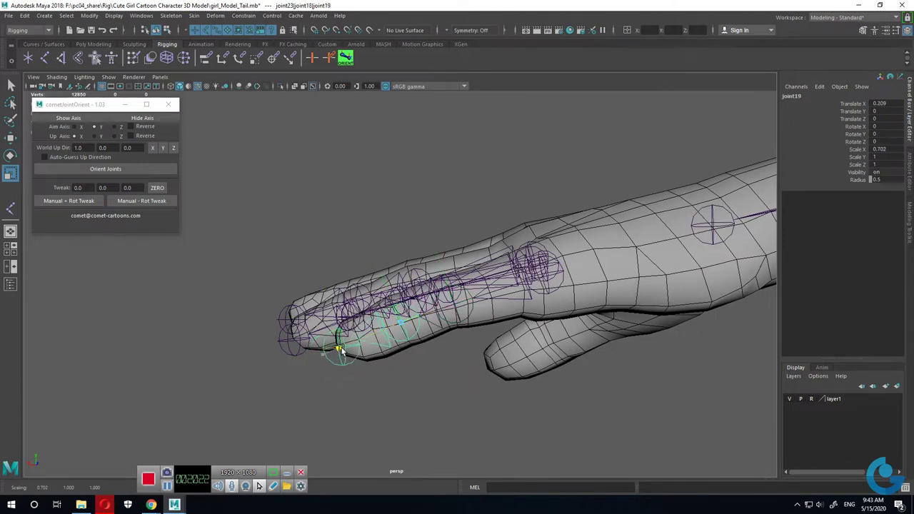
pyautogui.moveTo(573, 359)
pyautogui.keyDown('alt'); pyautogui.mouseDown()
pyautogui.moveTo(473, 370)
pyautogui.moveTo(457, 350)
pyautogui.moveTo(556, 369)
pyautogui.mouseUp(); pyautogui.keyUp('alt')
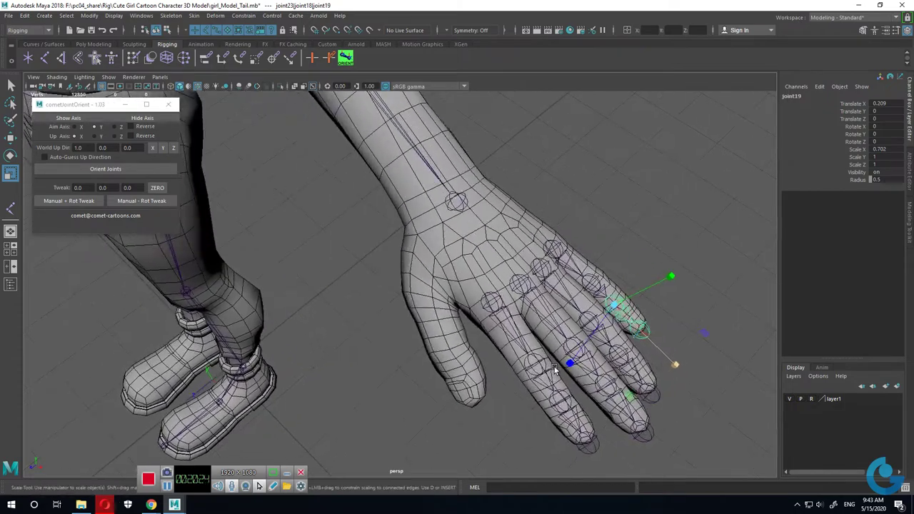
pyautogui.keyDown('alt'); pyautogui.moveTo(505, 348); pyautogui.dragTo(493, 293); pyautogui.keyUp('alt')
pyautogui.click(493, 292)
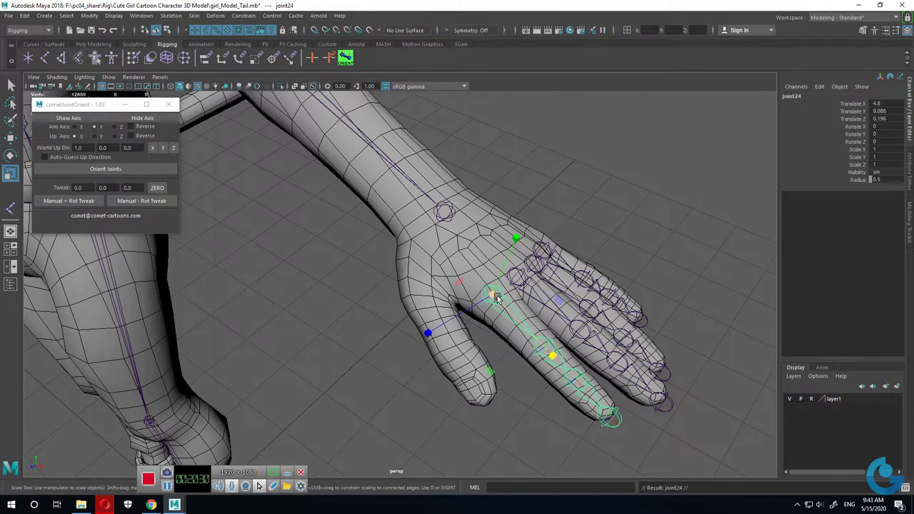
# Step: Move the new joint24 chain to the thumb base, pulling it back along X and lowering it
pyautogui.press('w')
pyautogui.moveTo(498, 299)
pyautogui.mouseDown()
pyautogui.moveTo(419, 334)
pyautogui.moveTo(523, 320)
pyautogui.moveTo(568, 393)
pyautogui.moveTo(482, 374)
pyautogui.moveTo(464, 316)
pyautogui.moveTo(490, 347)
pyautogui.moveTo(486, 355)
pyautogui.moveTo(443, 300)
pyautogui.moveTo(422, 214)
pyautogui.moveTo(413, 228)
pyautogui.moveTo(465, 363)
pyautogui.moveTo(486, 354)
pyautogui.mouseUp()
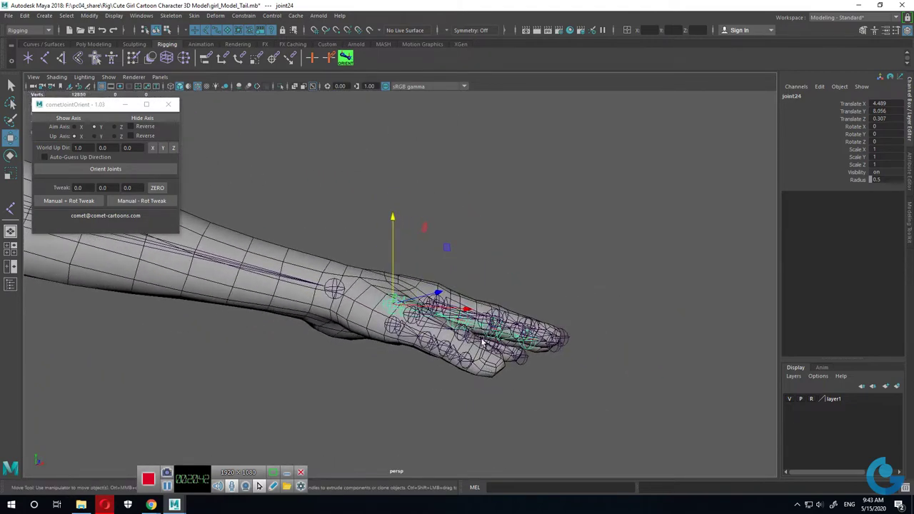
pyautogui.moveTo(465, 312); pyautogui.dragTo(443, 311)
pyautogui.moveTo(375, 224)
pyautogui.mouseDown()
pyautogui.moveTo(426, 383)
pyautogui.moveTo(398, 384)
pyautogui.moveTo(442, 361)
pyautogui.moveTo(401, 340)
pyautogui.moveTo(428, 289)
pyautogui.mouseUp()
# Step: Rotate joint24 along the thumb to X 60.988, Y -11.059, Z -11.665, raising it slightly
pyautogui.press('e')
pyautogui.moveTo(394, 228)
pyautogui.mouseDown()
pyautogui.moveTo(324, 262)
pyautogui.moveTo(516, 343)
pyautogui.moveTo(436, 332)
pyautogui.moveTo(411, 342)
pyautogui.moveTo(496, 351)
pyautogui.moveTo(563, 397)
pyautogui.moveTo(422, 358)
pyautogui.mouseUp()
pyautogui.press('w')
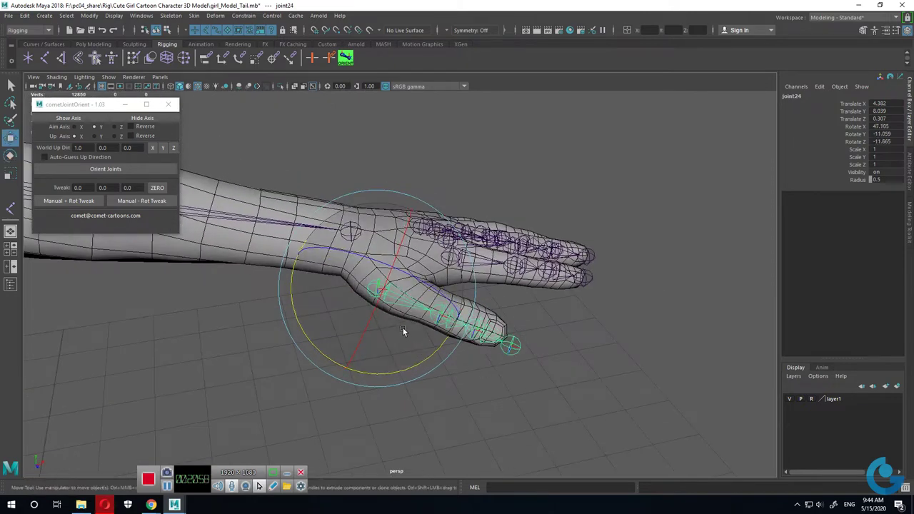
pyautogui.moveTo(379, 270); pyautogui.dragTo(378, 265)
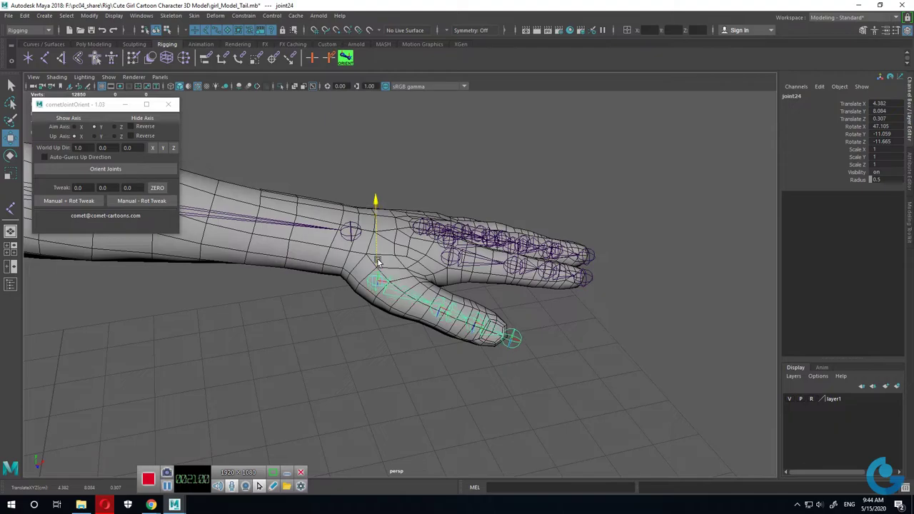
pyautogui.moveTo(450, 354)
pyautogui.keyDown('alt'); pyautogui.mouseDown()
pyautogui.moveTo(339, 327)
pyautogui.moveTo(350, 302)
pyautogui.mouseUp(); pyautogui.keyUp('alt')
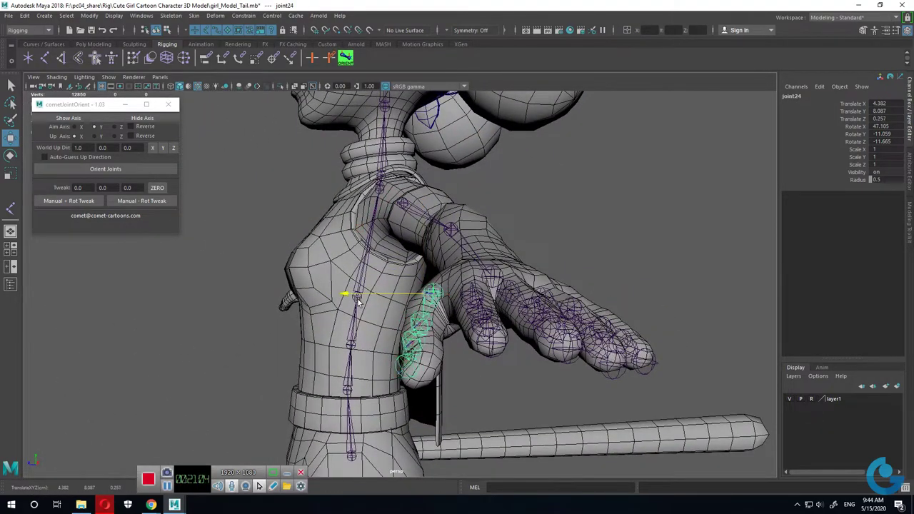
pyautogui.moveTo(429, 300)
pyautogui.keyDown('alt'); pyautogui.mouseDown()
pyautogui.moveTo(443, 221)
pyautogui.moveTo(492, 331)
pyautogui.moveTo(592, 338)
pyautogui.moveTo(587, 350)
pyautogui.moveTo(594, 265)
pyautogui.moveTo(457, 307)
pyautogui.moveTo(489, 320)
pyautogui.moveTo(509, 366)
pyautogui.mouseUp(); pyautogui.keyUp('alt')
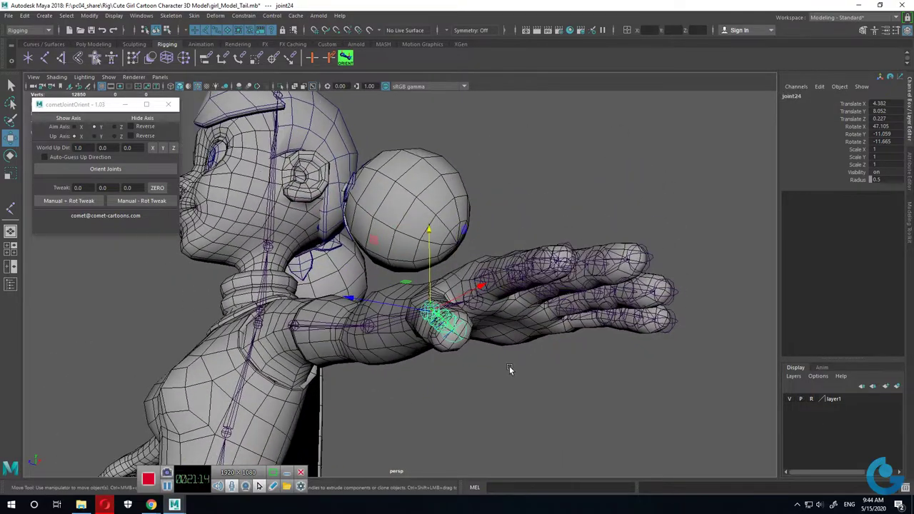
pyautogui.press('e')
pyautogui.moveTo(364, 259)
pyautogui.mouseDown()
pyautogui.moveTo(355, 276)
pyautogui.moveTo(538, 391)
pyautogui.moveTo(639, 438)
pyautogui.moveTo(557, 386)
pyautogui.moveTo(588, 390)
pyautogui.moveTo(580, 365)
pyautogui.moveTo(526, 374)
pyautogui.moveTo(445, 351)
pyautogui.moveTo(509, 402)
pyautogui.moveTo(503, 425)
pyautogui.moveTo(616, 427)
pyautogui.moveTo(508, 346)
pyautogui.moveTo(433, 382)
pyautogui.moveTo(424, 322)
pyautogui.mouseUp()
pyautogui.press('w')
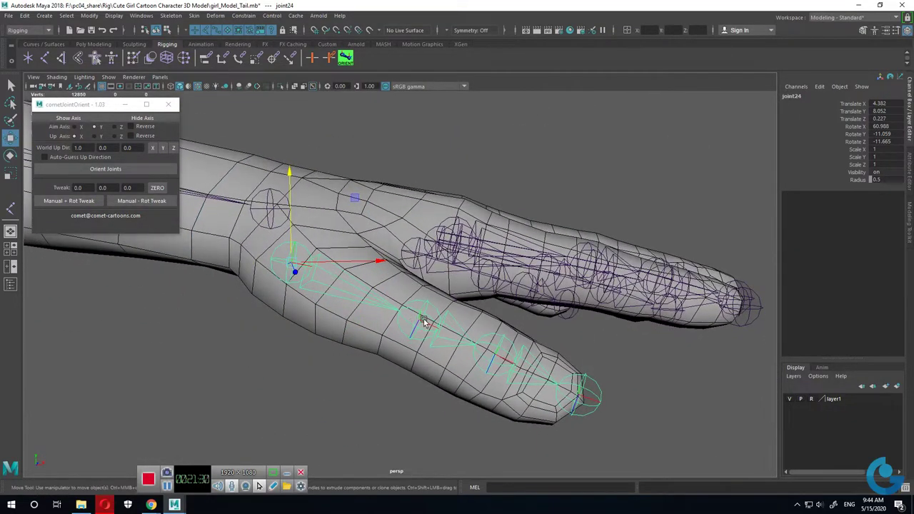
# Step: Reselect the thumb root joint24 and nudge it slightly along X
pyautogui.keyDown('alt'); pyautogui.moveTo(479, 359); pyautogui.dragTo(577, 409); pyautogui.keyUp('alt')
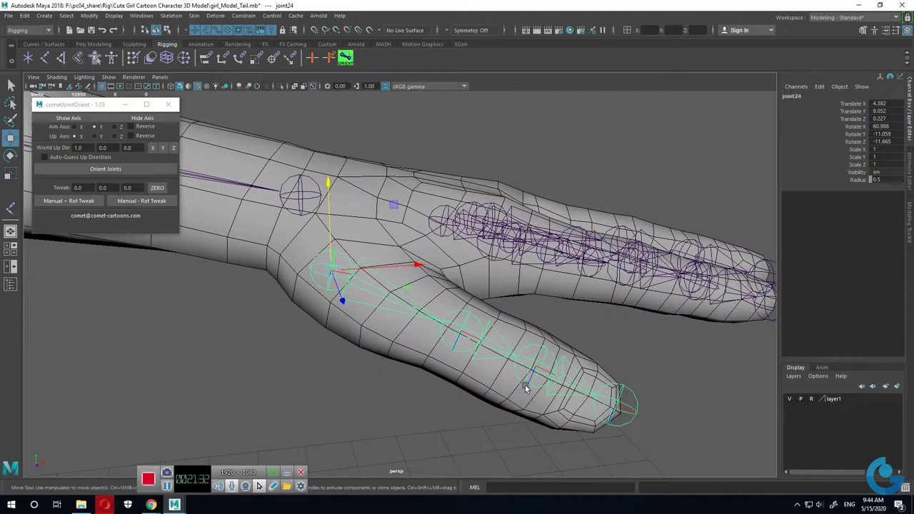
pyautogui.click(460, 333)
pyautogui.click(410, 307)
pyautogui.moveTo(470, 318)
pyautogui.keyDown('alt'); pyautogui.mouseDown()
pyautogui.moveTo(453, 374)
pyautogui.moveTo(385, 360)
pyautogui.moveTo(451, 367)
pyautogui.moveTo(448, 343)
pyautogui.mouseUp(); pyautogui.keyUp('alt')
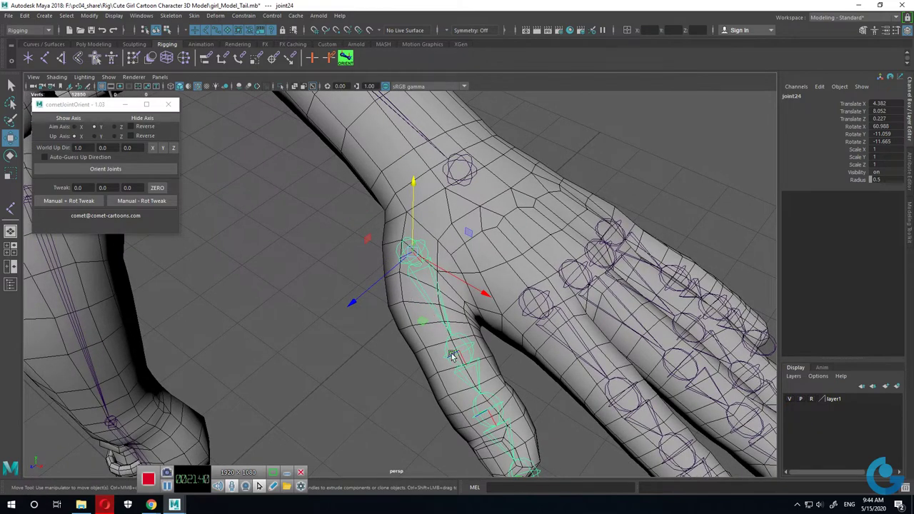
pyautogui.moveTo(452, 356)
pyautogui.keyDown('alt'); pyautogui.mouseDown()
pyautogui.moveTo(404, 281)
pyautogui.moveTo(433, 321)
pyautogui.moveTo(527, 385)
pyautogui.moveTo(495, 420)
pyautogui.mouseUp(); pyautogui.keyUp('alt')
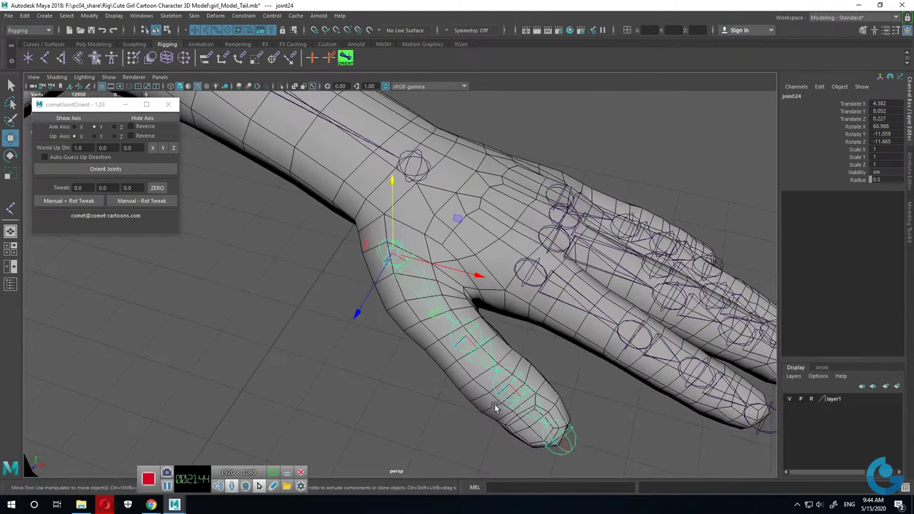
pyautogui.moveTo(398, 243)
pyautogui.keyDown('alt'); pyautogui.mouseDown()
pyautogui.moveTo(398, 264)
pyautogui.moveTo(373, 271)
pyautogui.mouseUp(); pyautogui.keyUp('alt')
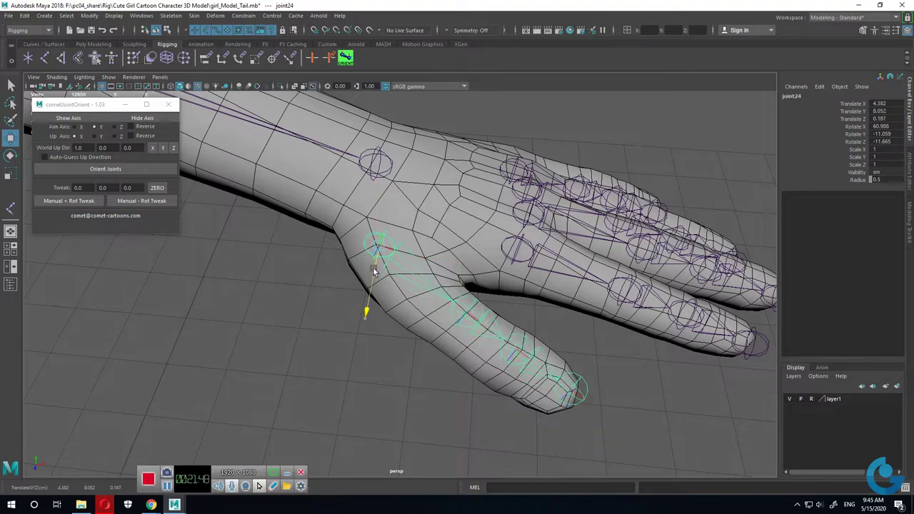
pyautogui.moveTo(448, 253)
pyautogui.keyDown('alt'); pyautogui.mouseDown()
pyautogui.moveTo(459, 276)
pyautogui.moveTo(449, 260)
pyautogui.moveTo(375, 277)
pyautogui.mouseUp(); pyautogui.keyUp('alt')
pyautogui.moveTo(465, 297)
pyautogui.mouseDown()
pyautogui.moveTo(569, 403)
pyautogui.moveTo(604, 377)
pyautogui.moveTo(608, 351)
pyautogui.moveTo(584, 364)
pyautogui.moveTo(502, 320)
pyautogui.moveTo(491, 302)
pyautogui.moveTo(527, 320)
pyautogui.moveTo(510, 340)
pyautogui.moveTo(484, 312)
pyautogui.mouseUp()
pyautogui.press('e')
pyautogui.moveTo(455, 238)
pyautogui.keyDown('alt'); pyautogui.mouseDown()
pyautogui.moveTo(508, 265)
pyautogui.moveTo(572, 351)
pyautogui.moveTo(496, 378)
pyautogui.moveTo(388, 340)
pyautogui.moveTo(437, 316)
pyautogui.mouseUp(); pyautogui.keyUp('alt')
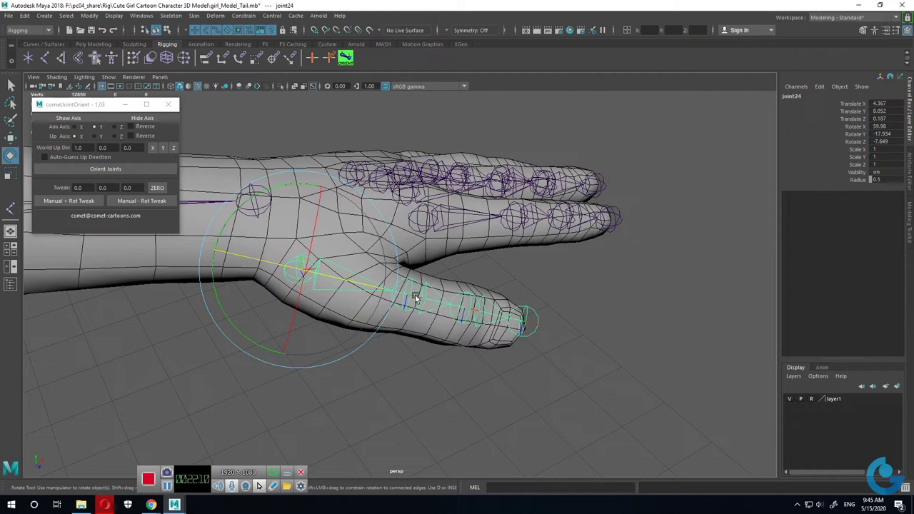
# Step: Scale joint24 to 0.734 in X and rotate it to X 61.177, Y -19.902, Z -11.338
pyautogui.press('r')
pyautogui.moveTo(385, 289); pyautogui.dragTo(373, 289)
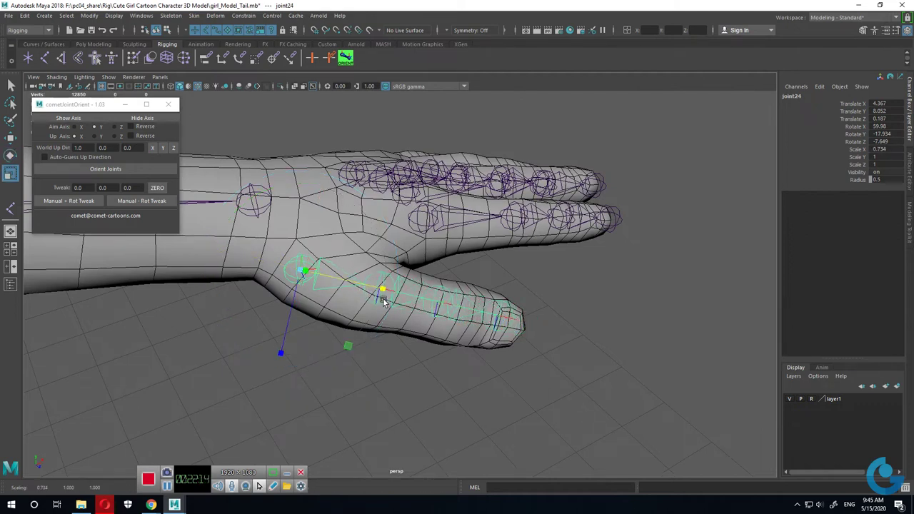
pyautogui.press('e')
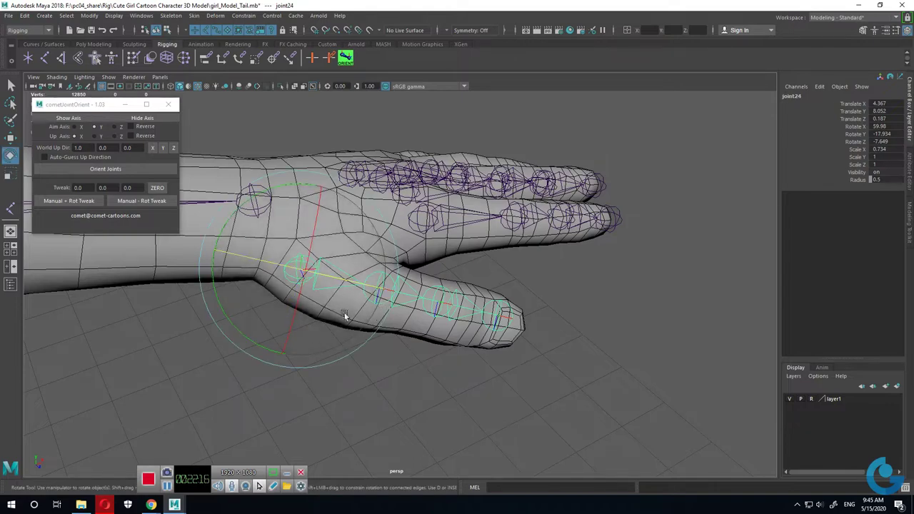
pyautogui.moveTo(264, 347); pyautogui.dragTo(258, 344)
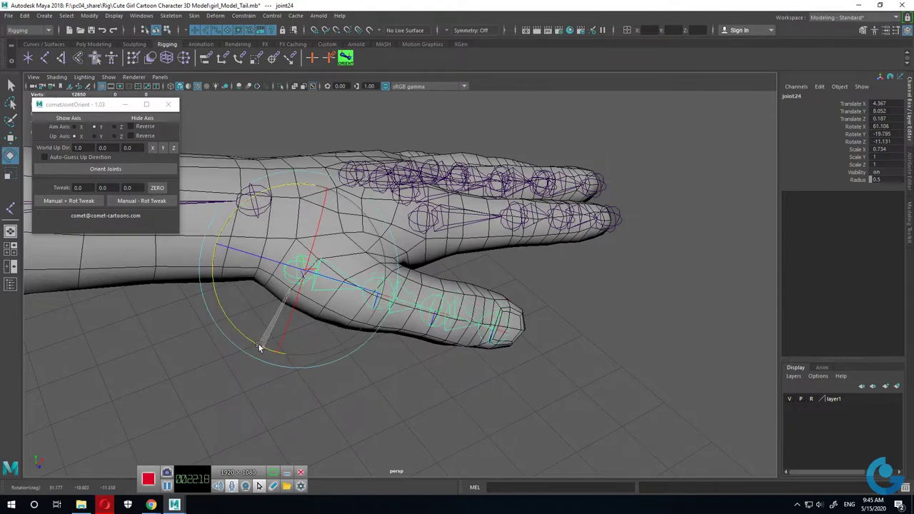
pyautogui.moveTo(454, 382)
pyautogui.keyDown('alt'); pyautogui.mouseDown()
pyautogui.moveTo(416, 285)
pyautogui.moveTo(365, 287)
pyautogui.moveTo(423, 341)
pyautogui.moveTo(435, 374)
pyautogui.moveTo(513, 374)
pyautogui.mouseUp(); pyautogui.keyUp('alt')
pyautogui.click(424, 323)
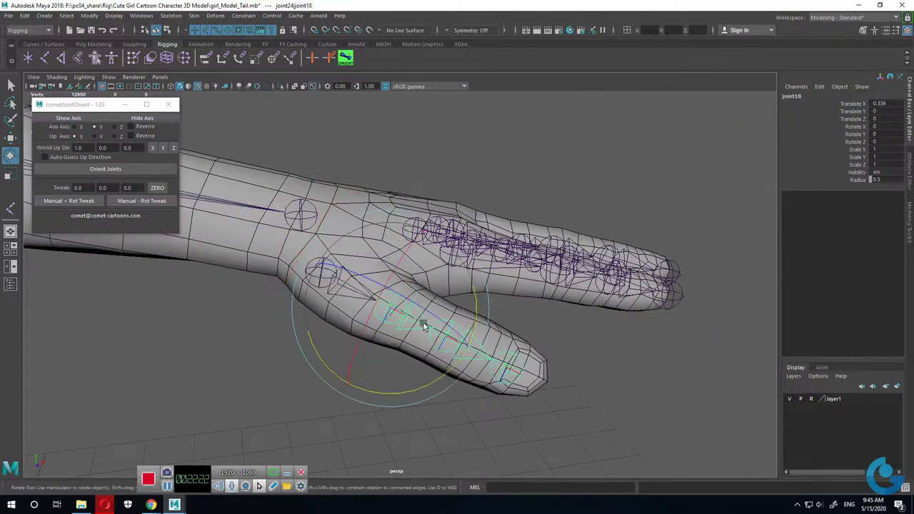
# Step: Lengthen thumb joint18 slightly along X and rotate it around Z and Y to follow the thumb
pyautogui.press('r')
pyautogui.moveTo(468, 352); pyautogui.dragTo(472, 353)
pyautogui.moveTo(547, 414)
pyautogui.keyDown('alt'); pyautogui.mouseDown()
pyautogui.moveTo(472, 385)
pyautogui.moveTo(550, 352)
pyautogui.moveTo(565, 359)
pyautogui.mouseUp(); pyautogui.keyUp('alt')
pyautogui.press('e')
pyautogui.moveTo(451, 307)
pyautogui.mouseDown()
pyautogui.moveTo(439, 395)
pyautogui.moveTo(414, 370)
pyautogui.mouseUp()
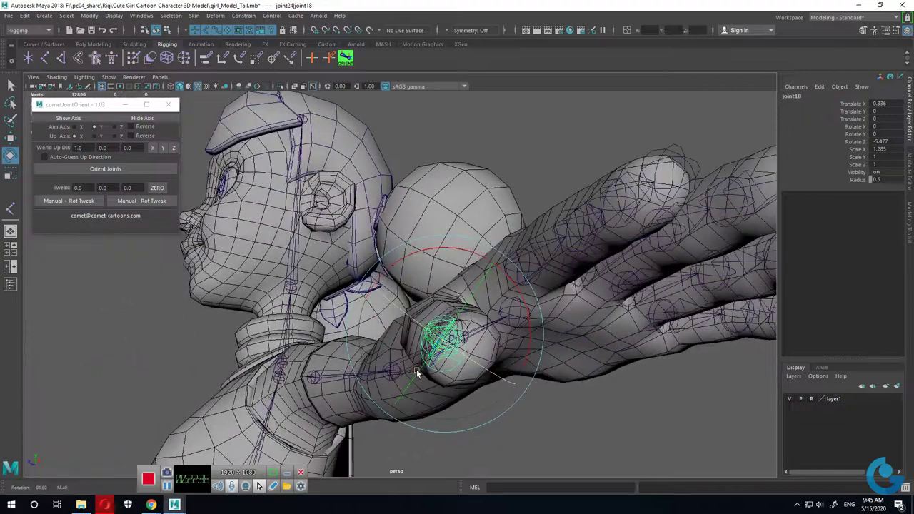
pyautogui.keyDown('alt'); pyautogui.moveTo(414, 371); pyautogui.dragTo(498, 408); pyautogui.keyUp('alt')
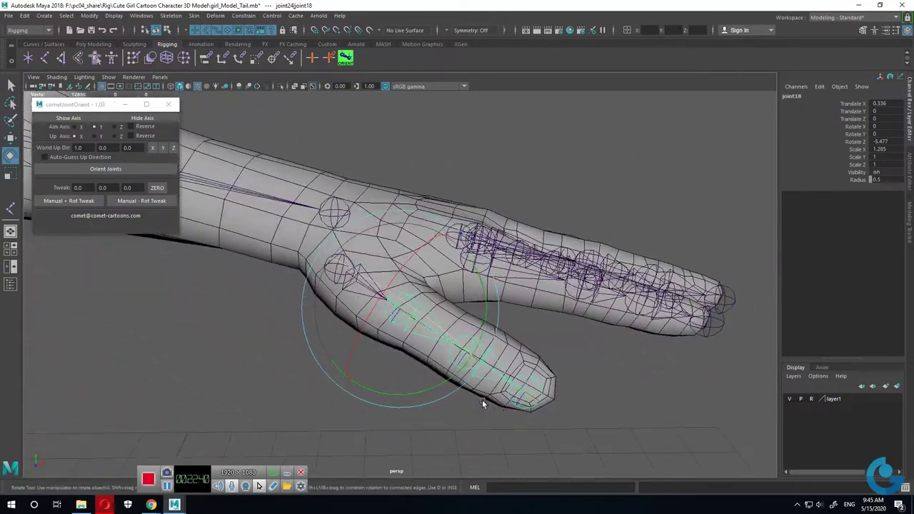
pyautogui.moveTo(424, 389); pyautogui.dragTo(546, 354)
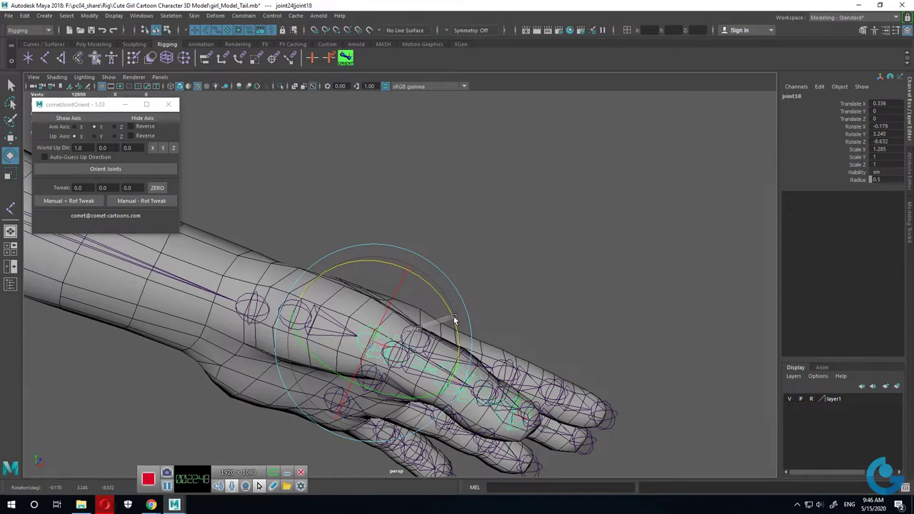
pyautogui.keyDown('alt'); pyautogui.moveTo(454, 319); pyautogui.dragTo(488, 405); pyautogui.keyUp('alt')
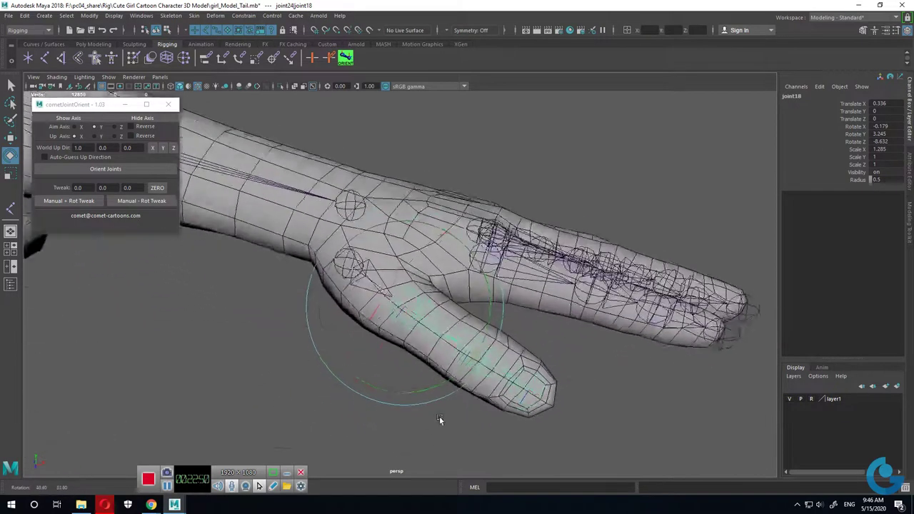
# Step: Stretch thumb-tip joint19 to scale X 1.386 so the chain reaches the thumb tip
pyautogui.click(488, 403)
pyautogui.click(486, 348)
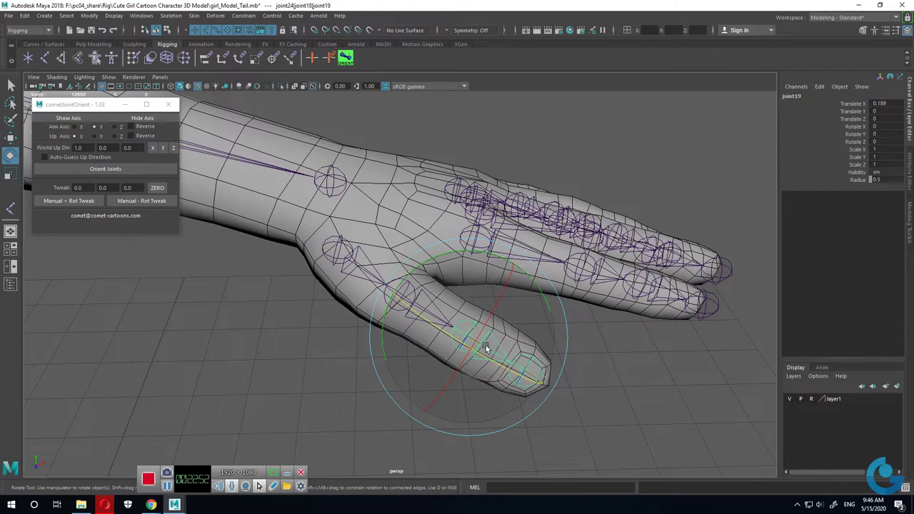
pyautogui.press('r')
pyautogui.moveTo(541, 376); pyautogui.dragTo(548, 388)
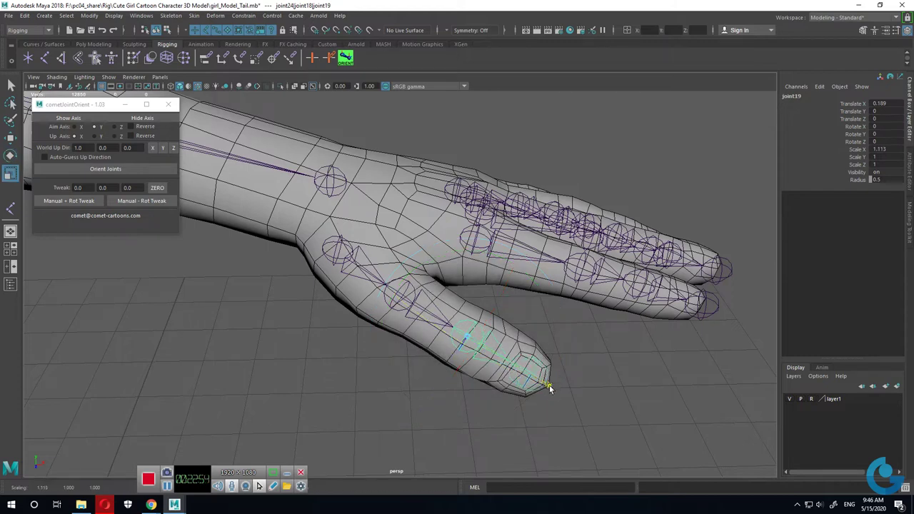
pyautogui.click(623, 407)
pyautogui.moveTo(623, 406)
pyautogui.keyDown('alt'); pyautogui.mouseDown()
pyautogui.moveTo(543, 364)
pyautogui.moveTo(522, 344)
pyautogui.moveTo(569, 373)
pyautogui.moveTo(496, 296)
pyautogui.moveTo(376, 269)
pyautogui.moveTo(513, 346)
pyautogui.moveTo(363, 274)
pyautogui.moveTo(549, 284)
pyautogui.mouseUp(); pyautogui.keyUp('alt')
pyautogui.moveTo(548, 284)
pyautogui.keyDown('alt'); pyautogui.mouseDown(button='right')
pyautogui.moveTo(474, 253)
pyautogui.moveTo(404, 282)
pyautogui.moveTo(412, 307)
pyautogui.moveTo(447, 247)
pyautogui.mouseUp(button='right'); pyautogui.keyUp('alt')
pyautogui.keyDown('alt'); pyautogui.moveTo(391, 269); pyautogui.dragTo(388, 259); pyautogui.keyUp('alt')
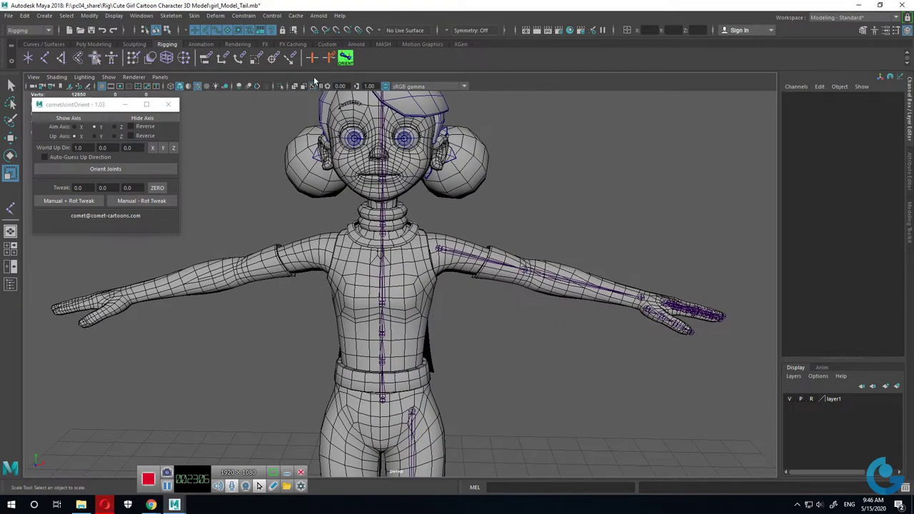
pyautogui.keyDown('alt'); pyautogui.moveTo(400, 272); pyautogui.dragTo(537, 302, button='right'); pyautogui.keyUp('alt')
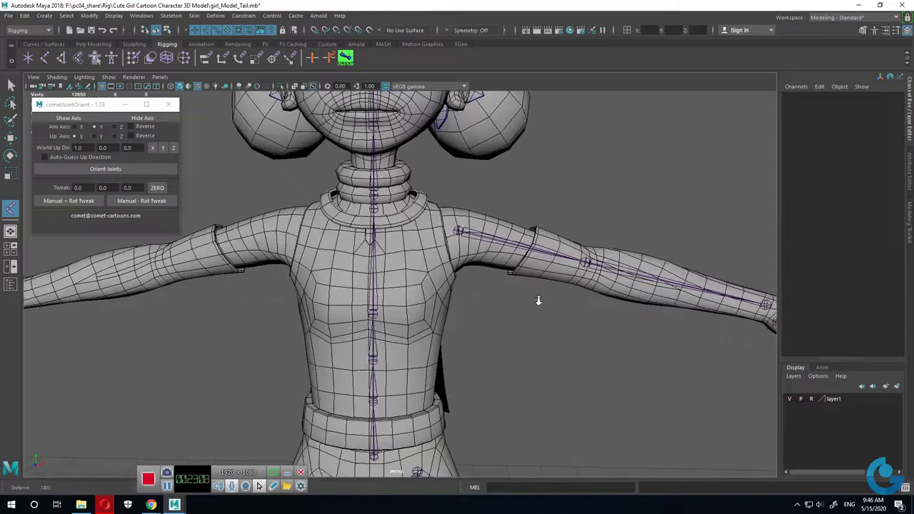
pyautogui.press('space')
pyautogui.press('space')
pyautogui.moveTo(245, 414)
pyautogui.keyDown('alt'); pyautogui.mouseDown(button='right')
pyautogui.moveTo(769, 380)
pyautogui.moveTo(543, 336)
pyautogui.moveTo(597, 300)
pyautogui.moveTo(551, 302)
pyautogui.moveTo(443, 253)
pyautogui.mouseUp(button='right'); pyautogui.keyUp('alt')
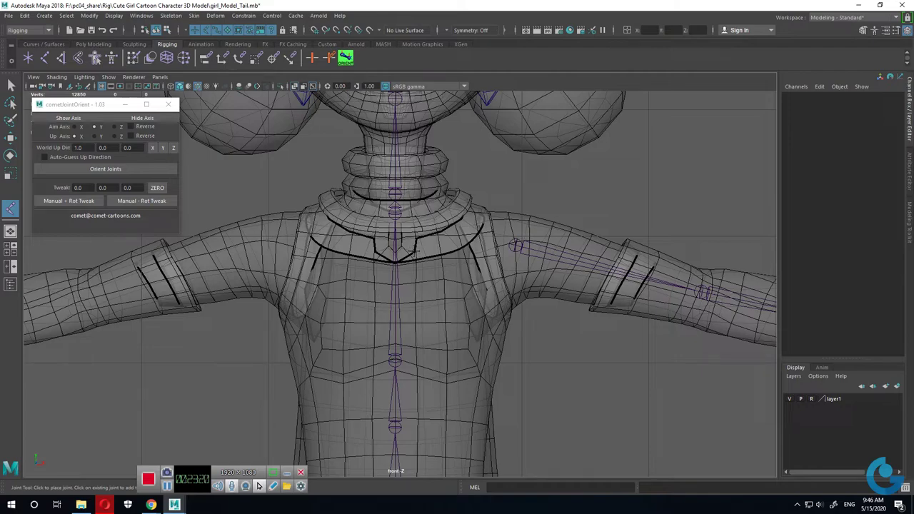
# Step: Place a new joint at the chest centre and undo the accidental extra joint
pyautogui.click(412, 252)
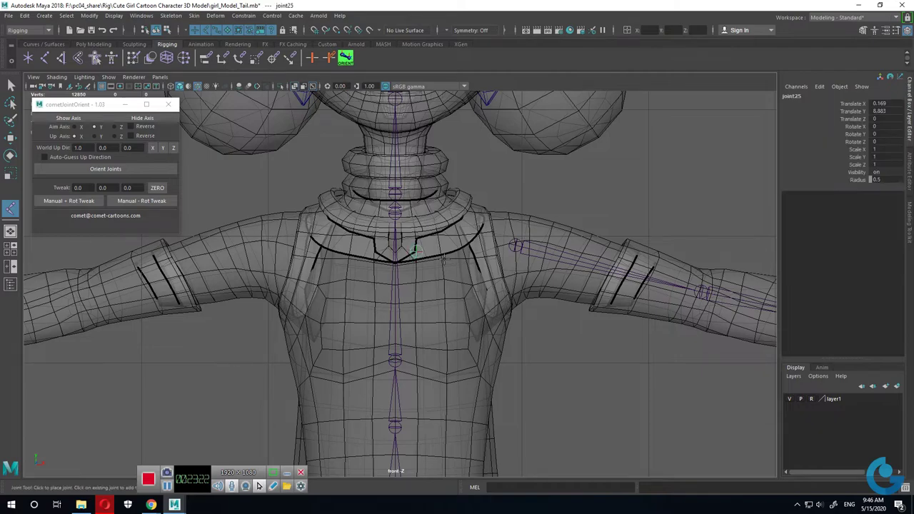
pyautogui.press('space')
pyautogui.press('space')
pyautogui.keyDown('alt'); pyautogui.moveTo(412, 272); pyautogui.dragTo(375, 310); pyautogui.keyUp('alt')
pyautogui.press('space')
pyautogui.press('space')
pyautogui.scroll(2, 525, 337)
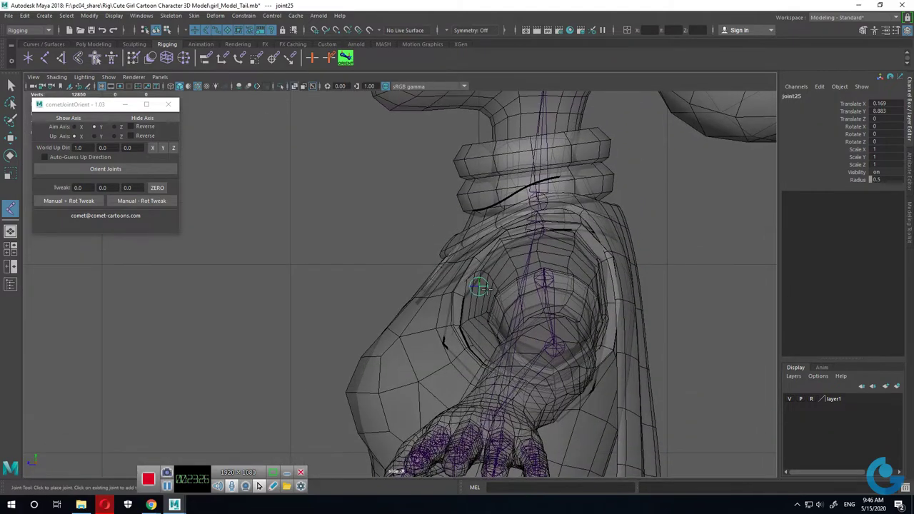
pyautogui.press('r')
pyautogui.press('r')
pyautogui.hotkey('ctrl', 'z')
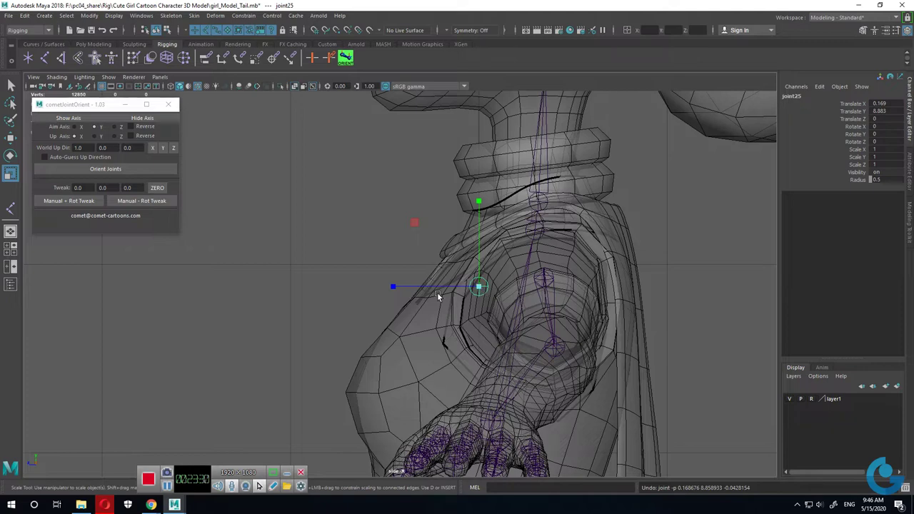
# Step: Move joint25 slightly in depth to translate 0.169, 8.883, -0.063 inside the chest
pyautogui.press('w')
pyautogui.moveTo(416, 286); pyautogui.dragTo(424, 286)
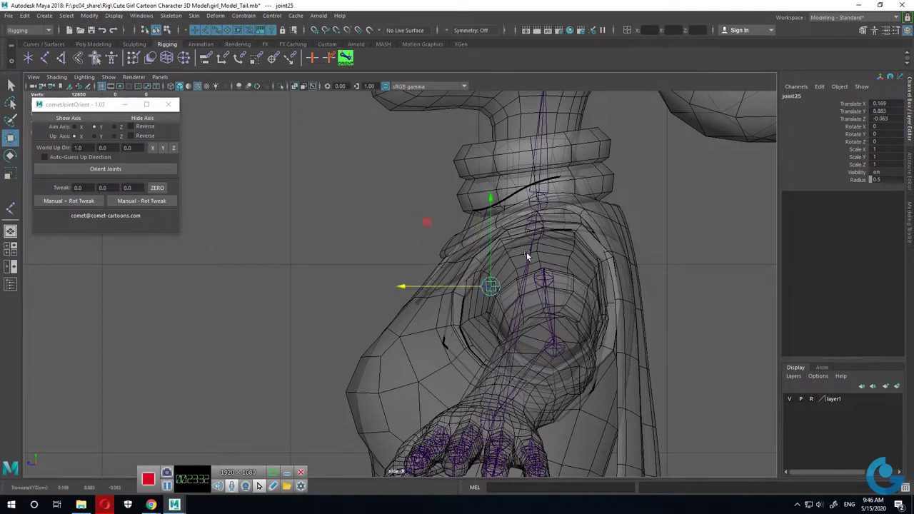
pyautogui.scroll(-3, 513, 262)
pyautogui.scroll(-3, 554, 330)
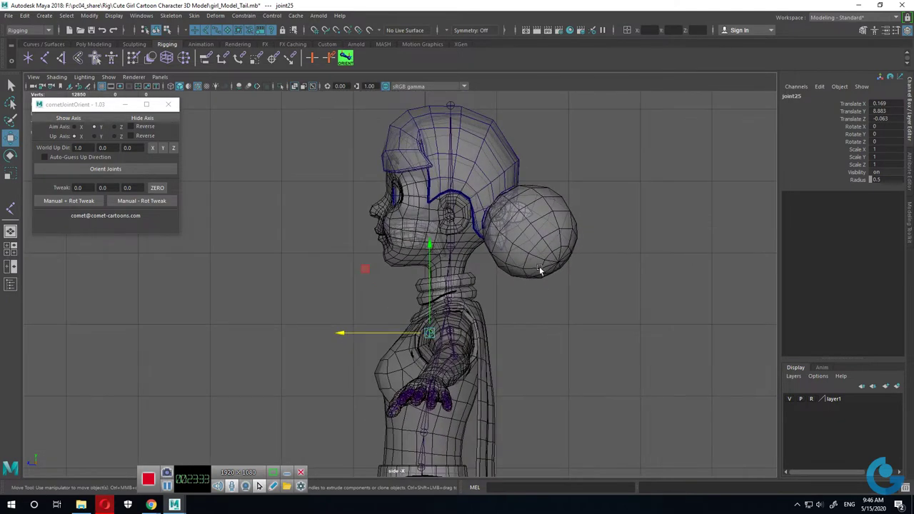
pyautogui.press('space')
pyautogui.press('space')
pyautogui.moveTo(529, 315)
pyautogui.keyDown('alt'); pyautogui.mouseDown()
pyautogui.moveTo(570, 360)
pyautogui.moveTo(476, 317)
pyautogui.moveTo(447, 328)
pyautogui.moveTo(503, 342)
pyautogui.mouseUp(); pyautogui.keyUp('alt')
pyautogui.keyDown('alt'); pyautogui.moveTo(503, 342); pyautogui.dragTo(486, 292, button='right'); pyautogui.keyUp('alt')
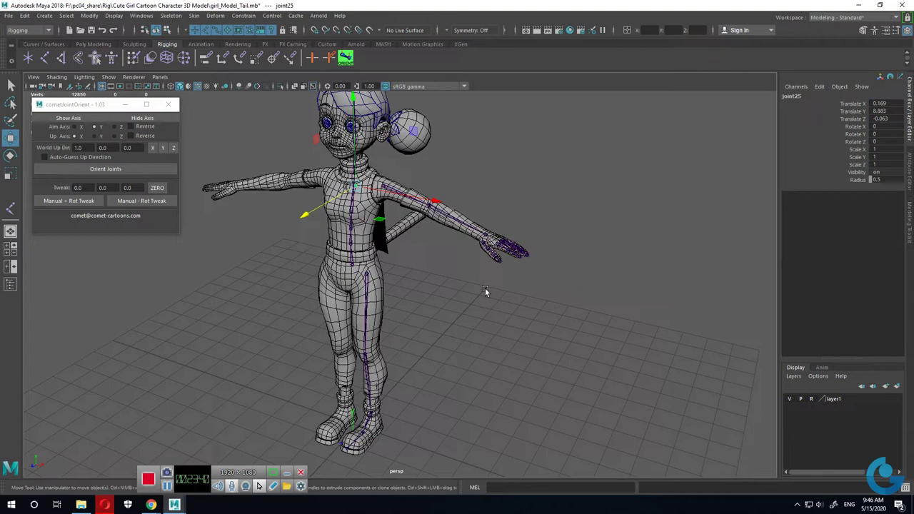
# Step: Select the leg chain root, joint1
pyautogui.keyDown('alt'); pyautogui.moveTo(485, 292); pyautogui.dragTo(454, 251); pyautogui.keyUp('alt')
pyautogui.moveTo(482, 300)
pyautogui.keyDown('alt'); pyautogui.mouseDown()
pyautogui.moveTo(590, 329)
pyautogui.moveTo(486, 318)
pyautogui.moveTo(477, 295)
pyautogui.moveTo(499, 328)
pyautogui.moveTo(466, 286)
pyautogui.moveTo(459, 251)
pyautogui.mouseUp(); pyautogui.keyUp('alt')
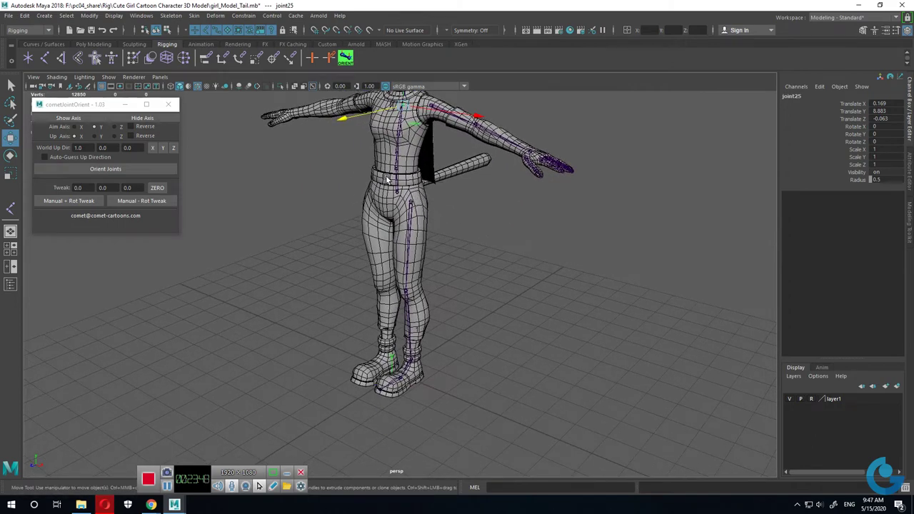
pyautogui.click(410, 205)
# Step: Select the foot-tip joint5 and close the cometJointOrient window
pyautogui.moveTo(433, 218)
pyautogui.keyDown('alt'); pyautogui.mouseDown()
pyautogui.moveTo(488, 276)
pyautogui.moveTo(482, 292)
pyautogui.mouseUp(); pyautogui.keyUp('alt')
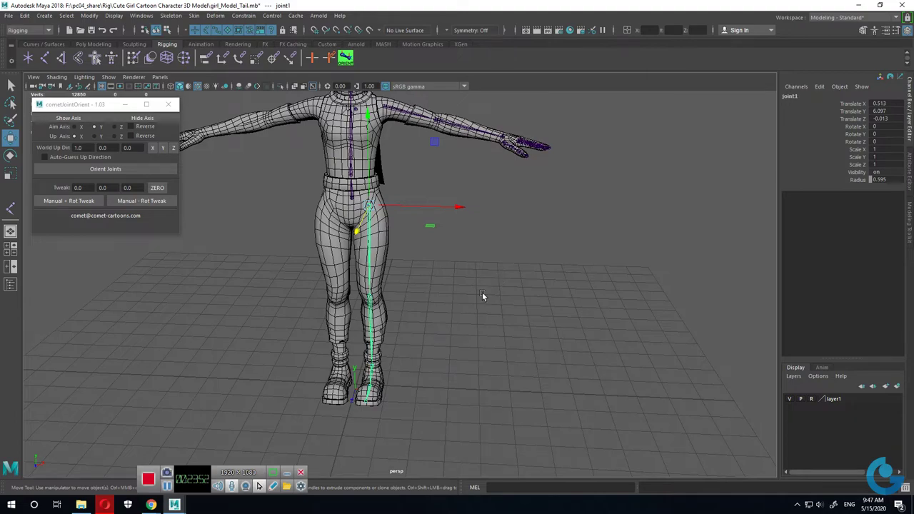
pyautogui.keyDown('alt'); pyautogui.moveTo(318, 108); pyautogui.dragTo(507, 284, button='right'); pyautogui.keyUp('alt')
pyautogui.moveTo(506, 284)
pyautogui.keyDown('alt'); pyautogui.mouseDown()
pyautogui.moveTo(510, 380)
pyautogui.moveTo(607, 274)
pyautogui.moveTo(658, 243)
pyautogui.moveTo(593, 254)
pyautogui.mouseUp(); pyautogui.keyUp('alt')
pyautogui.keyDown('alt'); pyautogui.moveTo(593, 254); pyautogui.dragTo(561, 258, button='right'); pyautogui.keyUp('alt')
pyautogui.keyDown('alt'); pyautogui.moveTo(561, 258); pyautogui.dragTo(521, 267); pyautogui.keyUp('alt')
pyautogui.keyDown('alt'); pyautogui.moveTo(521, 267); pyautogui.dragTo(475, 257, button='right'); pyautogui.keyUp('alt')
pyautogui.keyDown('alt'); pyautogui.moveTo(475, 257); pyautogui.dragTo(470, 286); pyautogui.keyUp('alt')
pyautogui.keyDown('alt'); pyautogui.moveTo(470, 286); pyautogui.dragTo(556, 172, button='right'); pyautogui.keyUp('alt')
pyautogui.keyDown('alt'); pyautogui.moveTo(556, 172); pyautogui.dragTo(427, 381); pyautogui.keyUp('alt')
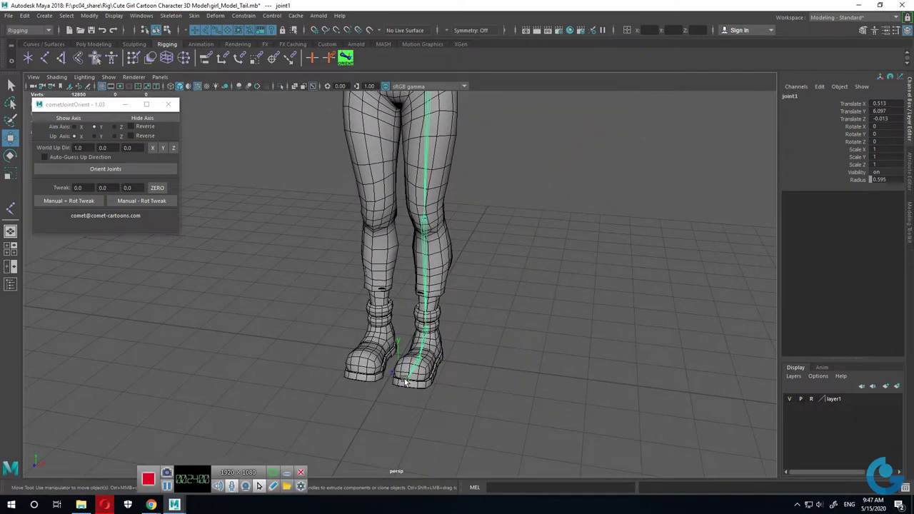
pyautogui.click(405, 382)
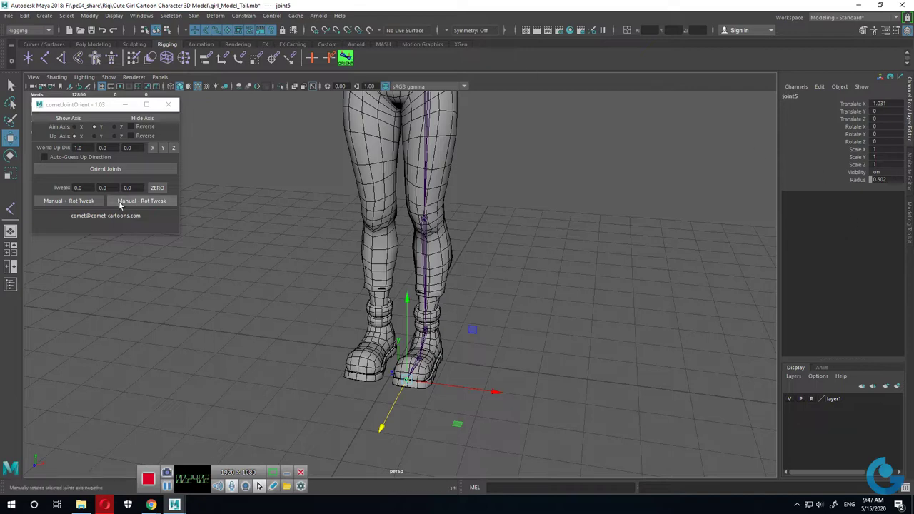
pyautogui.click(168, 104)
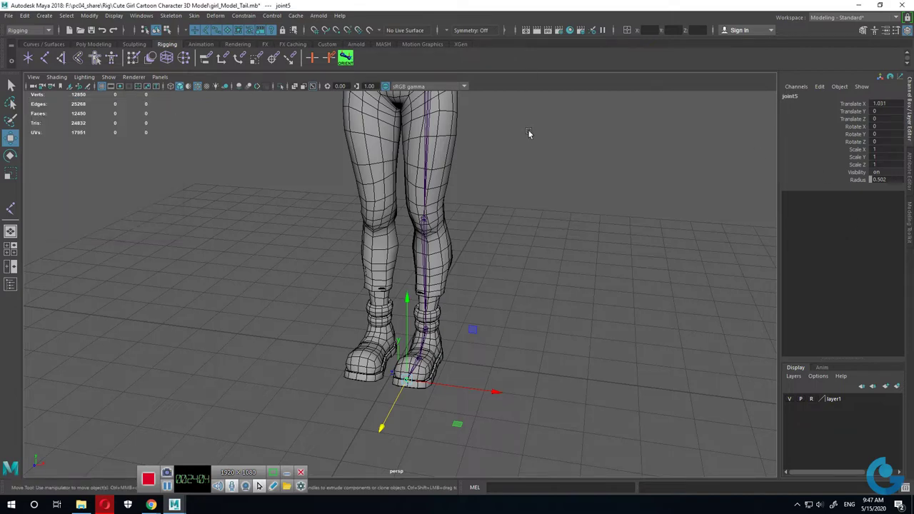
# Step: Show joint5's attributes and dismiss the mistakenly opened Mirror Joint Options window
pyautogui.click(911, 221)
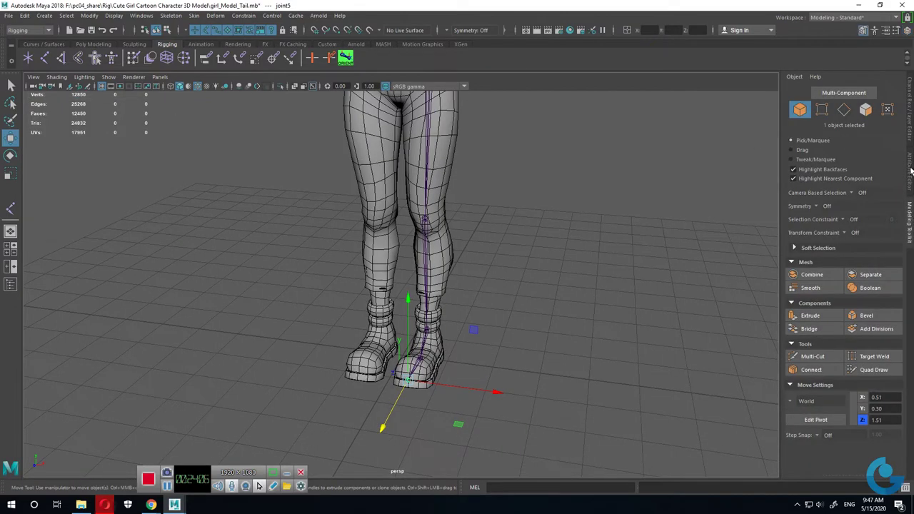
pyautogui.click(911, 171)
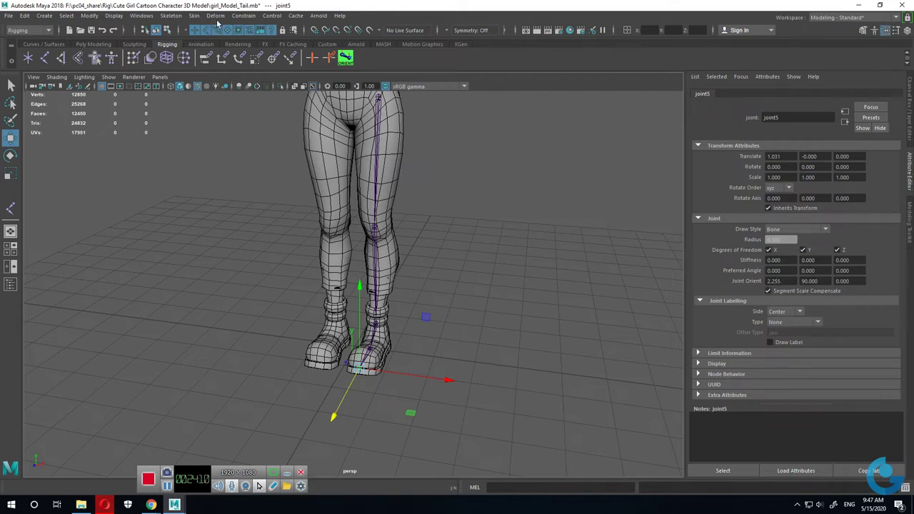
pyautogui.click(165, 15)
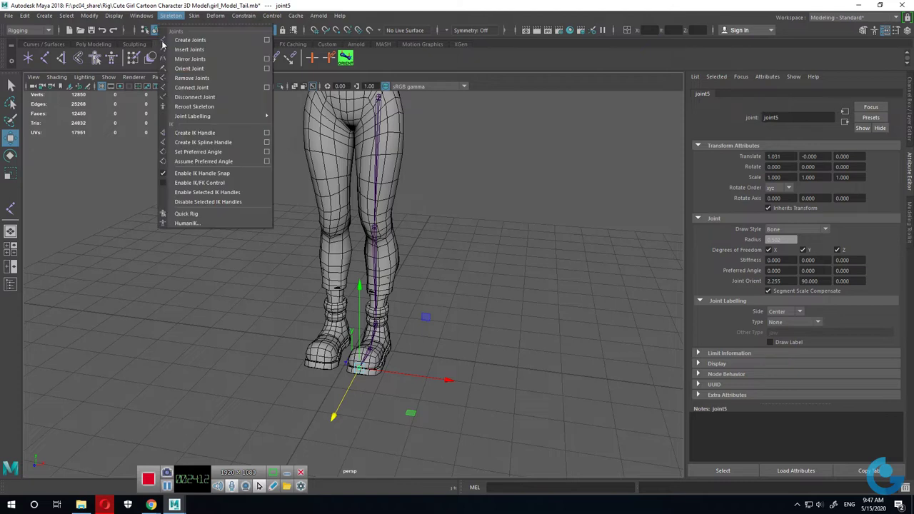
pyautogui.click(267, 63)
pyautogui.moveTo(723, 90)
pyautogui.mouseDown()
pyautogui.moveTo(211, 114)
pyautogui.moveTo(200, 123)
pyautogui.mouseUp()
pyautogui.click(301, 120)
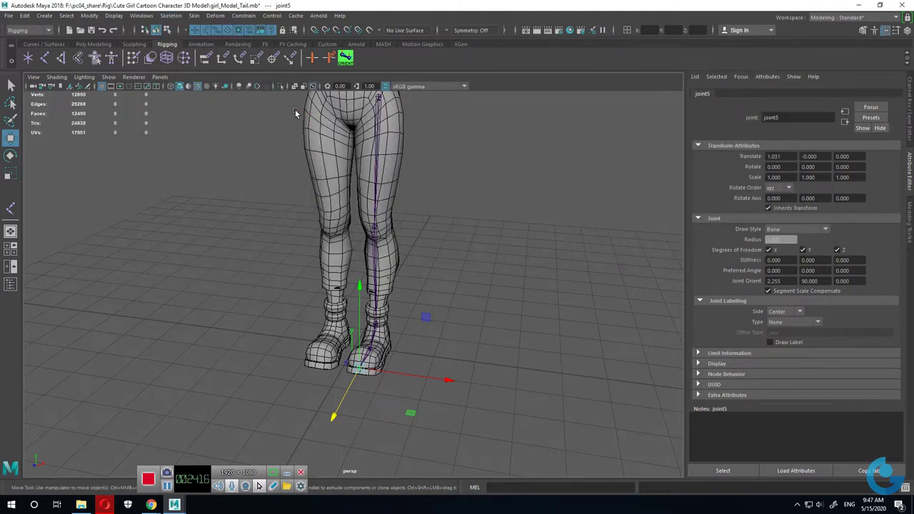
# Step: Reset Orient Joint Options and enable Orient Joint to World, zeroing joint5's Joint Orient
pyautogui.click(170, 16)
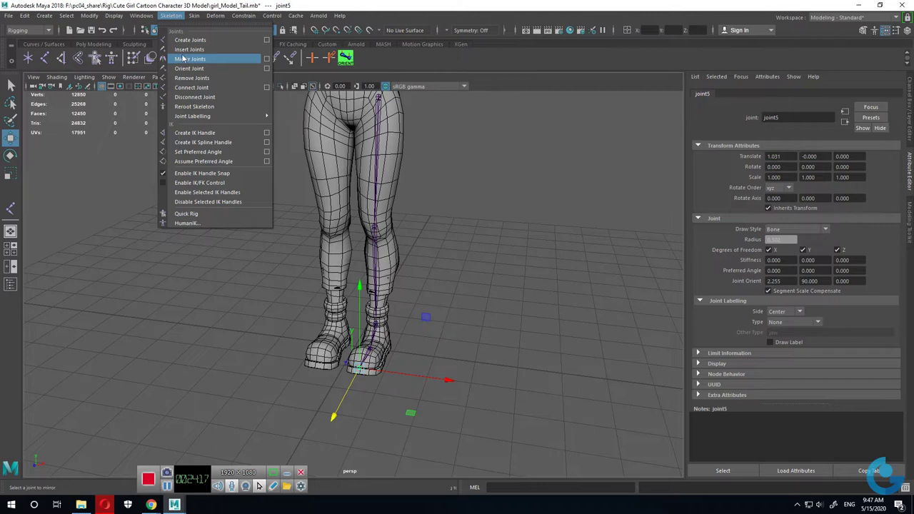
pyautogui.click(267, 69)
pyautogui.click(60, 132)
pyautogui.click(71, 152)
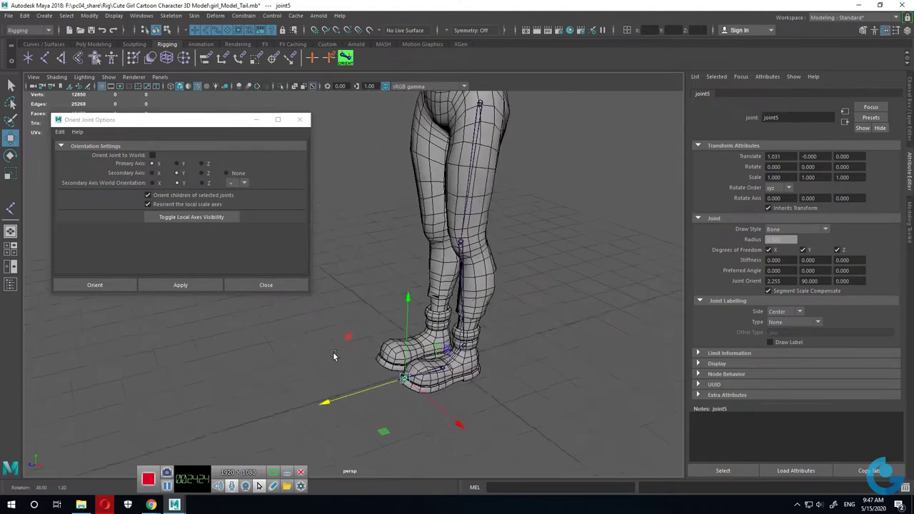
pyautogui.scroll(5, 336, 357)
pyautogui.keyDown('alt'); pyautogui.moveTo(337, 357); pyautogui.dragTo(453, 270); pyautogui.keyUp('alt')
pyautogui.click(152, 155)
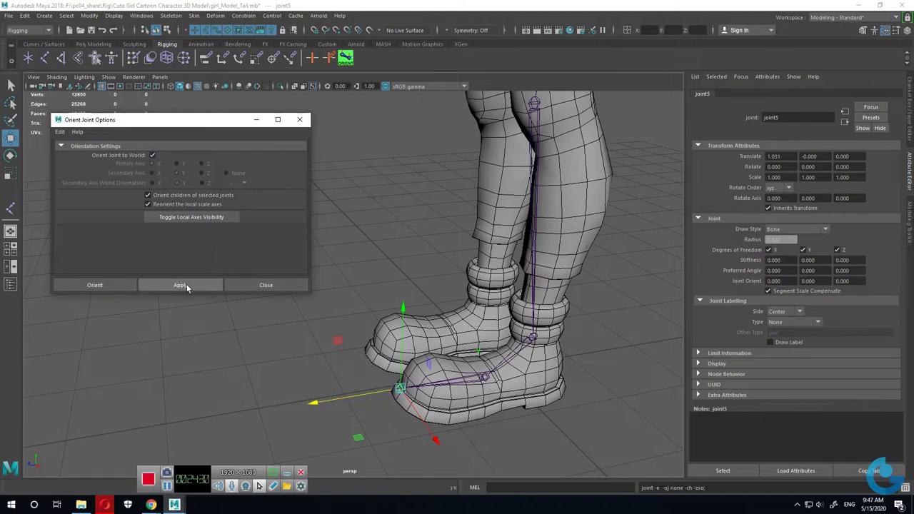
pyautogui.moveTo(473, 408)
pyautogui.keyDown('alt'); pyautogui.mouseDown(button='middle')
pyautogui.moveTo(436, 289)
pyautogui.moveTo(421, 280)
pyautogui.mouseUp(button='middle'); pyautogui.keyUp('alt')
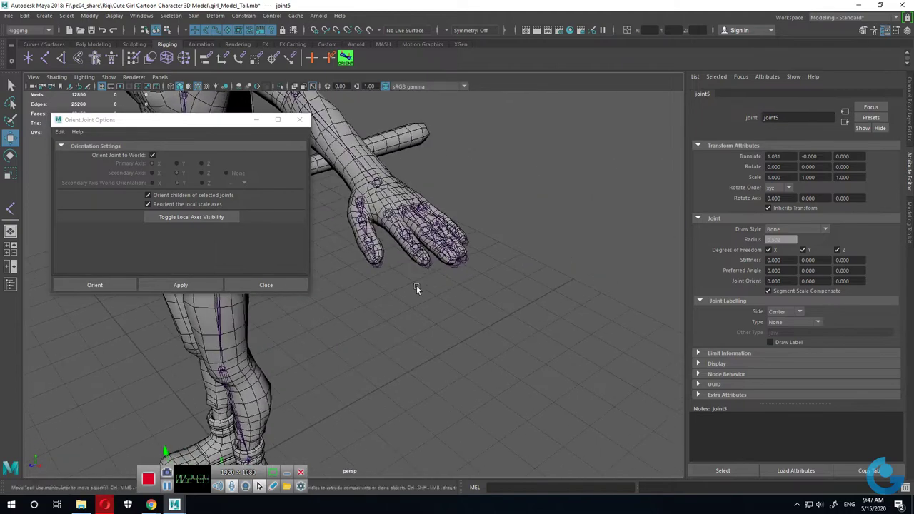
# Step: Select the fingertip joints, including joint20, and orient them to the world
pyautogui.scroll(3, 471, 276)
pyautogui.click(404, 245)
pyautogui.keyDown('shift'); pyautogui.click(526, 245); pyautogui.keyUp('shift')
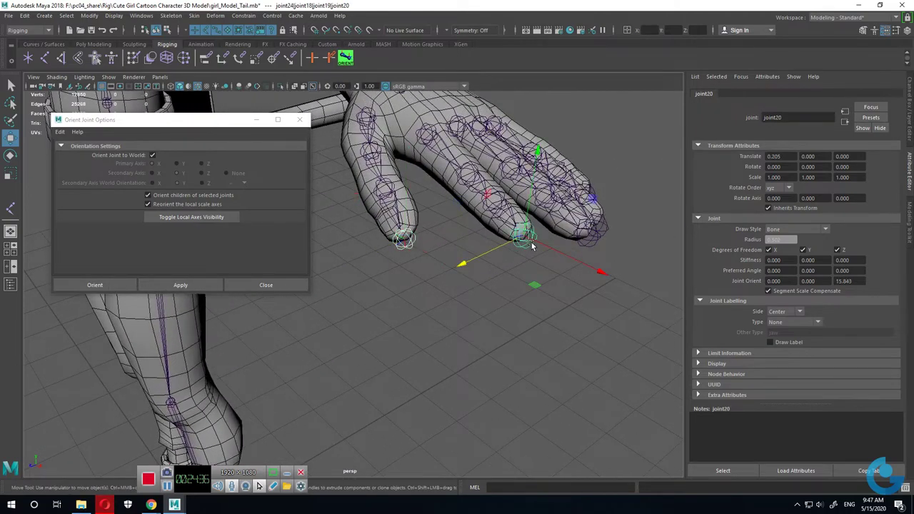
pyautogui.keyDown('alt'); pyautogui.moveTo(593, 245); pyautogui.dragTo(599, 287); pyautogui.keyUp('alt')
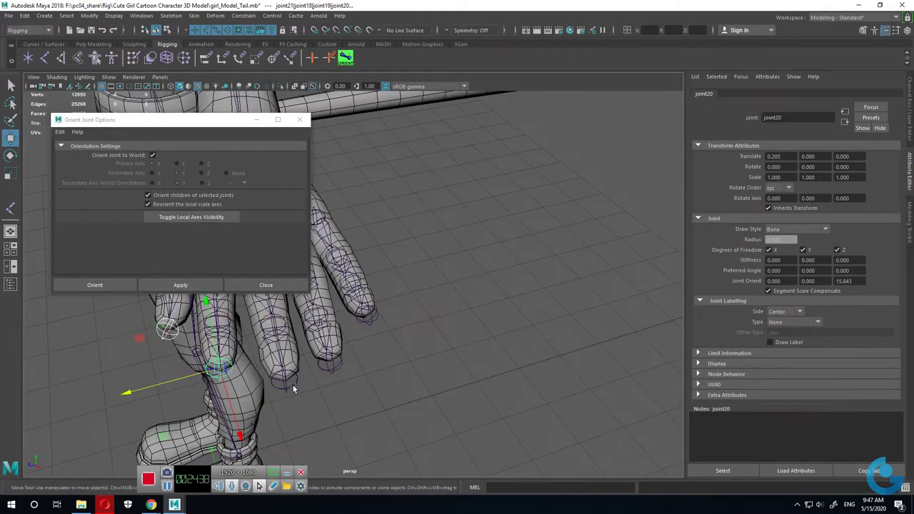
pyautogui.keyDown('shift'); pyautogui.click(341, 359); pyautogui.keyUp('shift')
pyautogui.keyDown('shift'); pyautogui.click(370, 315); pyautogui.keyUp('shift')
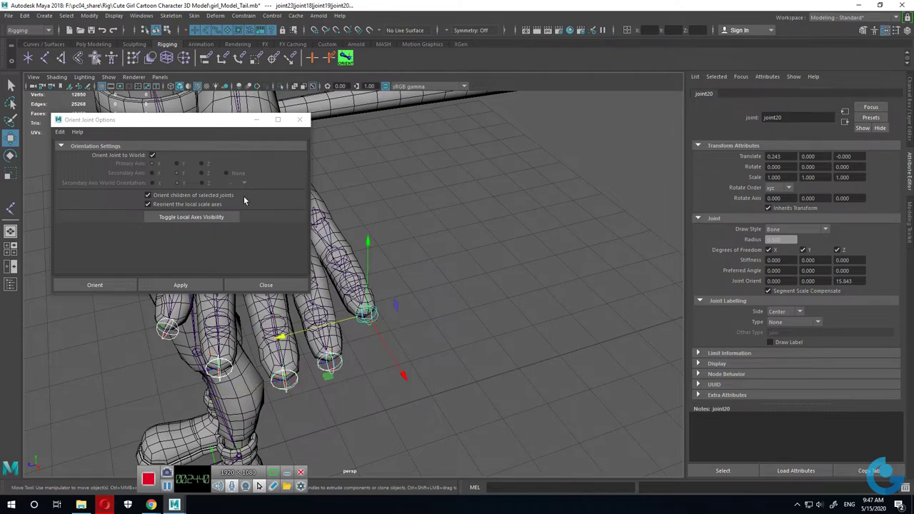
pyautogui.click(172, 285)
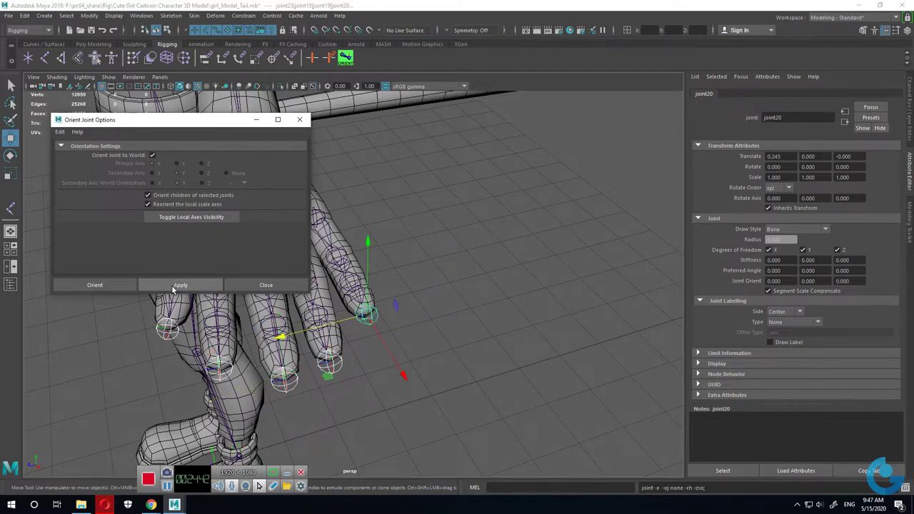
# Step: Orient wrist joint16's chain to the world, changing Joint Orient from 0, 0, 11.505 to 0, 0, 0
pyautogui.keyDown('alt'); pyautogui.moveTo(428, 315); pyautogui.dragTo(452, 322); pyautogui.keyUp('alt')
pyautogui.keyDown('alt'); pyautogui.moveTo(452, 322); pyautogui.dragTo(446, 271, button='right'); pyautogui.keyUp('alt')
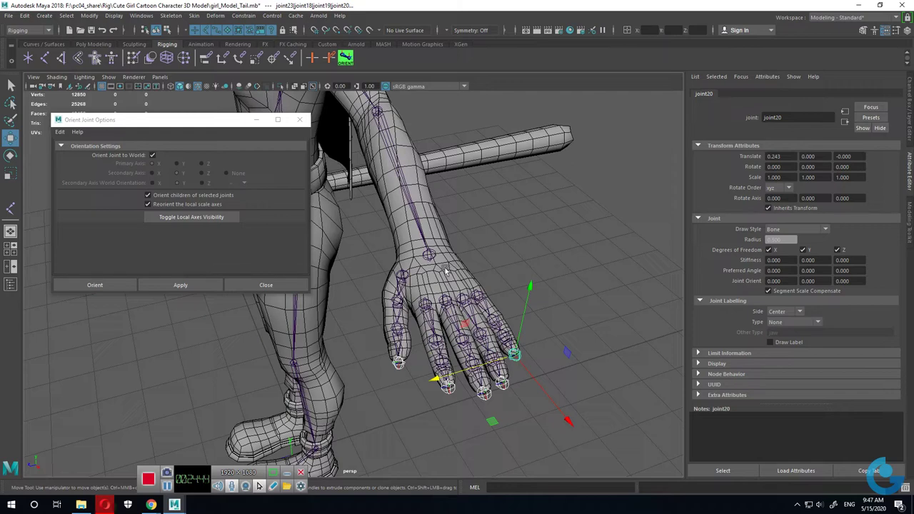
pyautogui.click(431, 258)
pyautogui.click(191, 287)
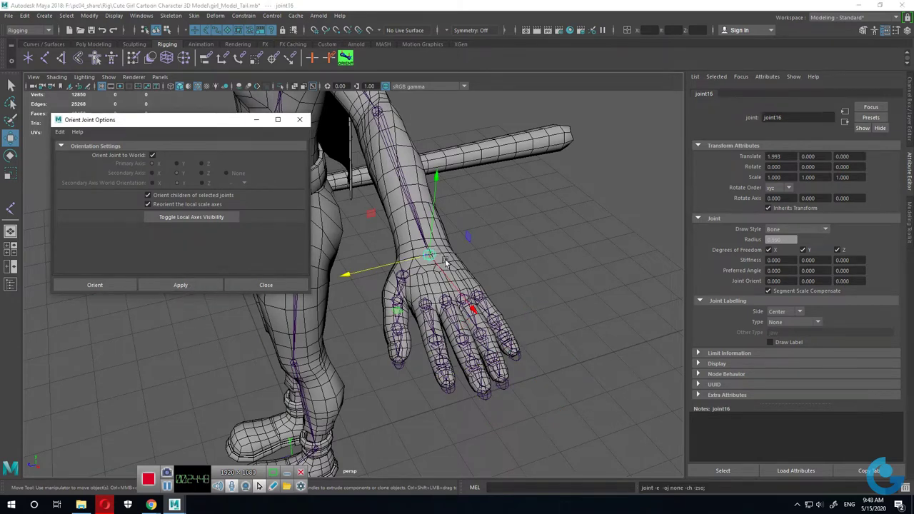
pyautogui.scroll(-5, 479, 277)
pyautogui.moveTo(493, 285)
pyautogui.keyDown('alt'); pyautogui.mouseDown()
pyautogui.moveTo(537, 296)
pyautogui.moveTo(500, 336)
pyautogui.mouseUp(); pyautogui.keyUp('alt')
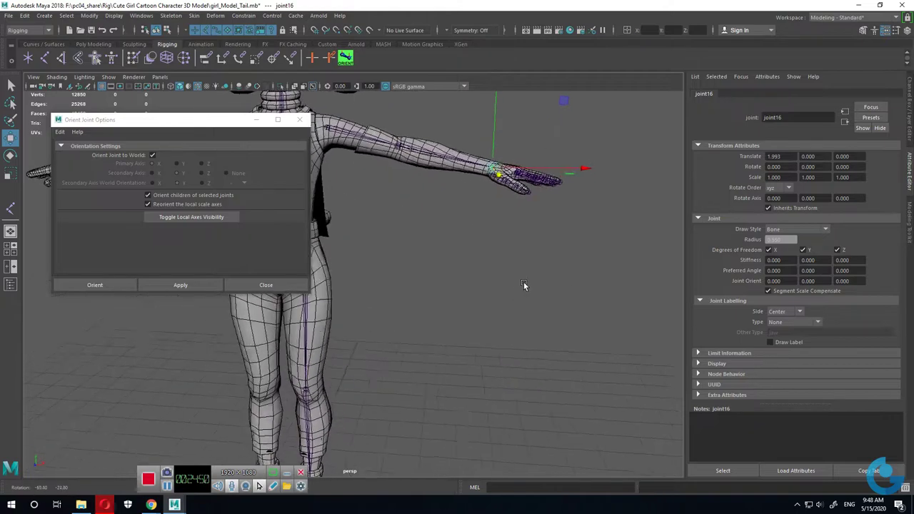
pyautogui.moveTo(477, 282)
pyautogui.keyDown('alt'); pyautogui.mouseDown()
pyautogui.moveTo(579, 285)
pyautogui.moveTo(550, 262)
pyautogui.mouseUp(); pyautogui.keyUp('alt')
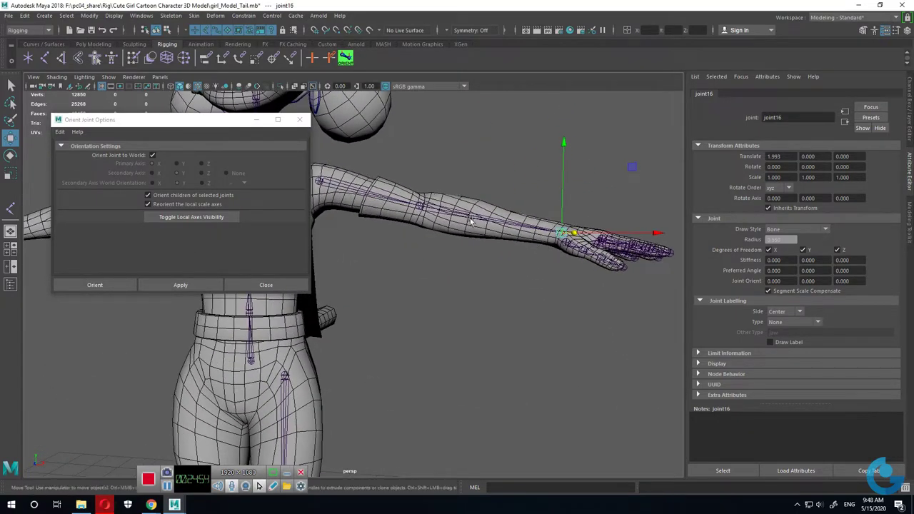
pyautogui.moveTo(608, 291)
pyautogui.keyDown('alt'); pyautogui.mouseDown()
pyautogui.moveTo(461, 284)
pyautogui.moveTo(461, 309)
pyautogui.moveTo(422, 141)
pyautogui.mouseUp(); pyautogui.keyUp('alt')
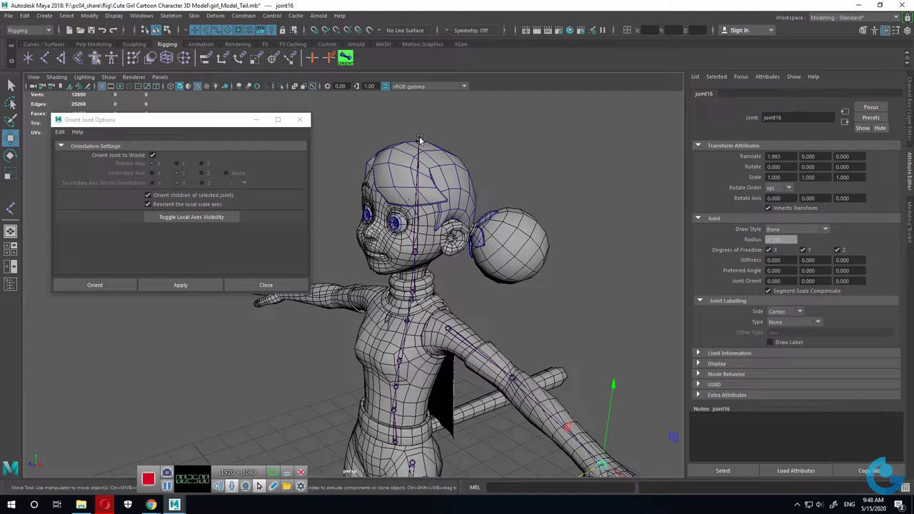
# Step: Orient head-top joint13 to the world
pyautogui.click(419, 140)
pyautogui.click(183, 285)
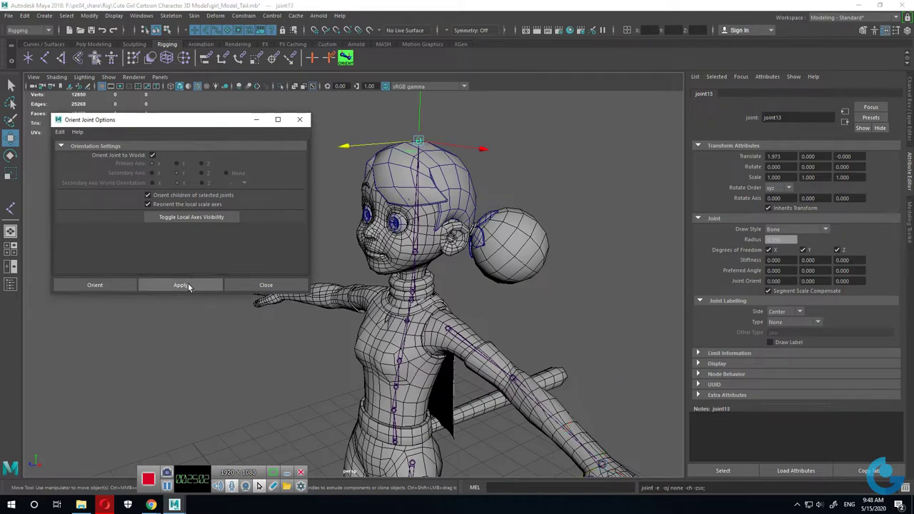
pyautogui.moveTo(543, 317)
pyautogui.keyDown('alt'); pyautogui.mouseDown()
pyautogui.moveTo(462, 309)
pyautogui.moveTo(512, 318)
pyautogui.moveTo(564, 286)
pyautogui.mouseUp(); pyautogui.keyUp('alt')
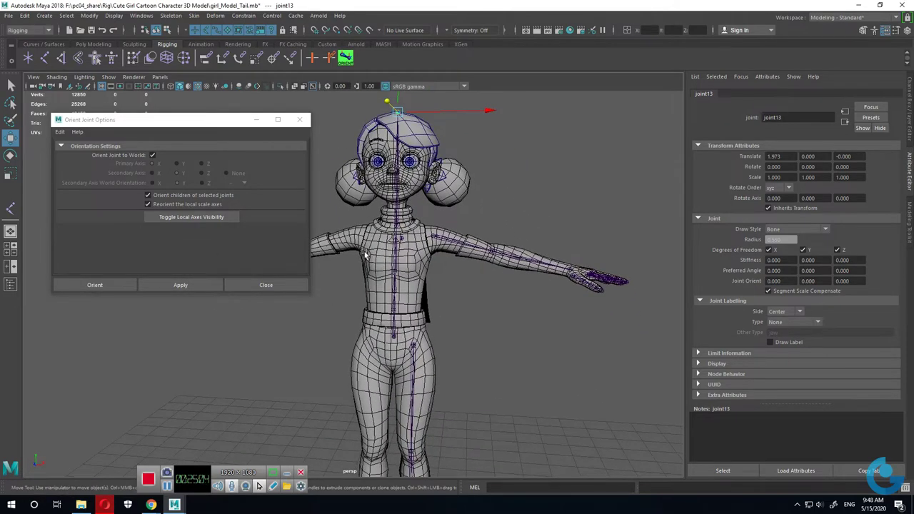
pyautogui.scroll(5, 591, 269)
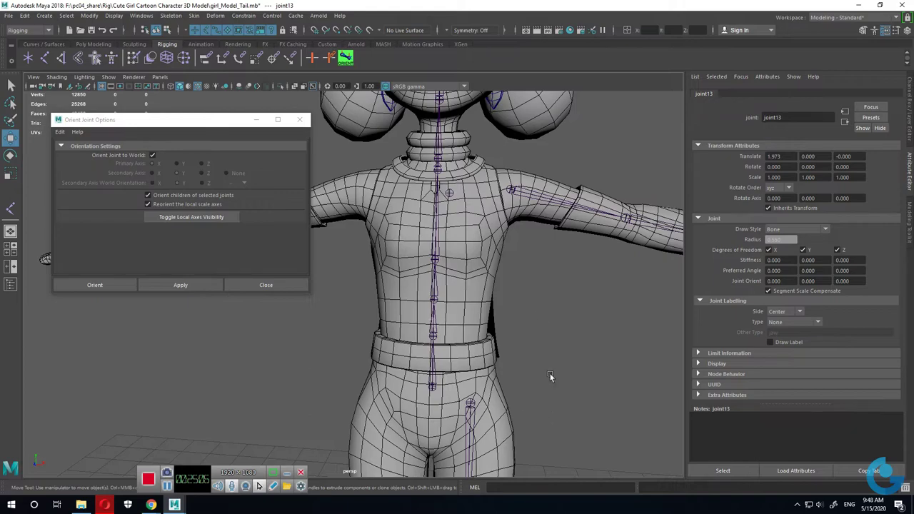
pyautogui.scroll(-5, 551, 359)
pyautogui.moveTo(551, 360)
pyautogui.keyDown('alt'); pyautogui.mouseDown()
pyautogui.moveTo(509, 335)
pyautogui.moveTo(578, 296)
pyautogui.moveTo(637, 355)
pyautogui.moveTo(612, 380)
pyautogui.moveTo(464, 327)
pyautogui.moveTo(547, 355)
pyautogui.moveTo(472, 323)
pyautogui.mouseUp(); pyautogui.keyUp('alt')
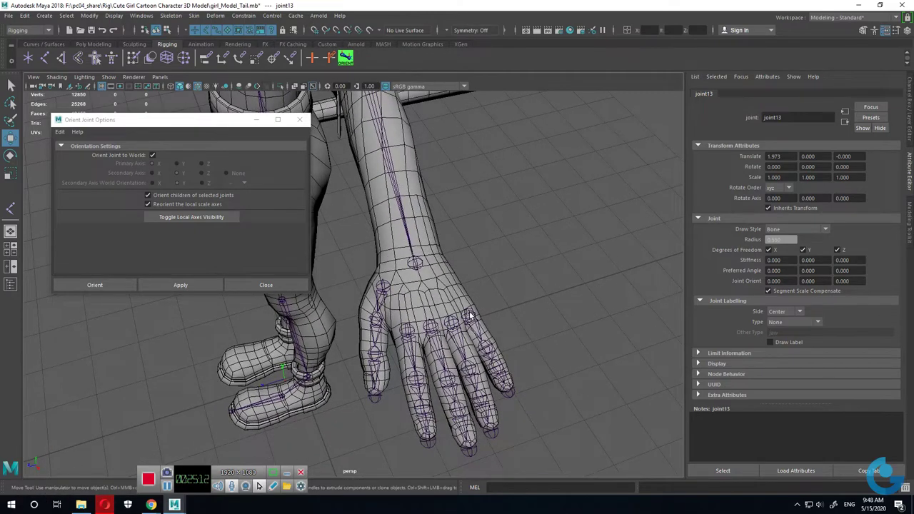
# Step: Check the pinky, other finger and thumb chains and the wrist, then close Orient Joint Options
pyautogui.click(468, 316)
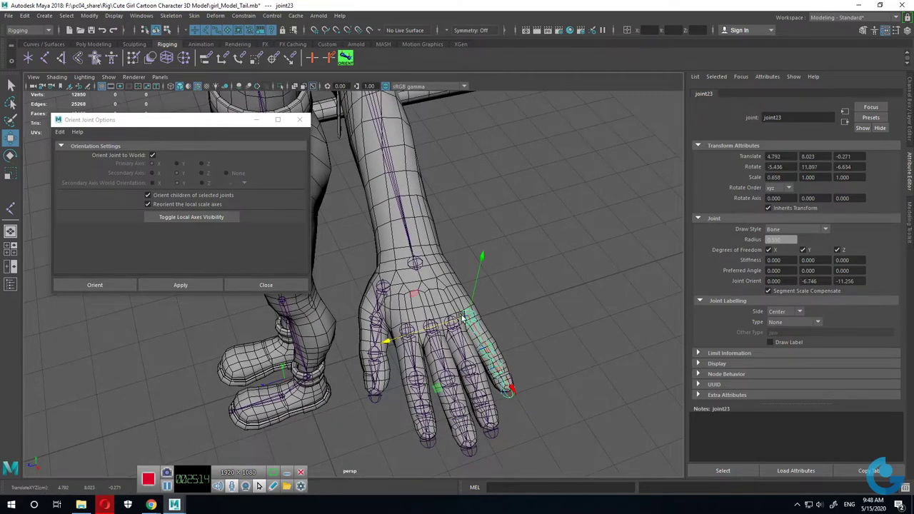
pyautogui.keyDown('alt'); pyautogui.moveTo(463, 318); pyautogui.dragTo(479, 341); pyautogui.keyUp('alt')
pyautogui.click(479, 340)
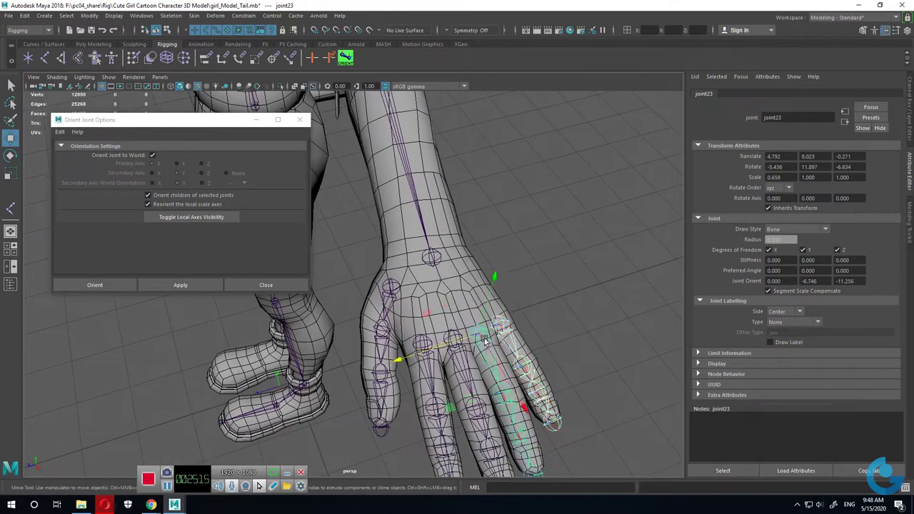
pyautogui.click(442, 336)
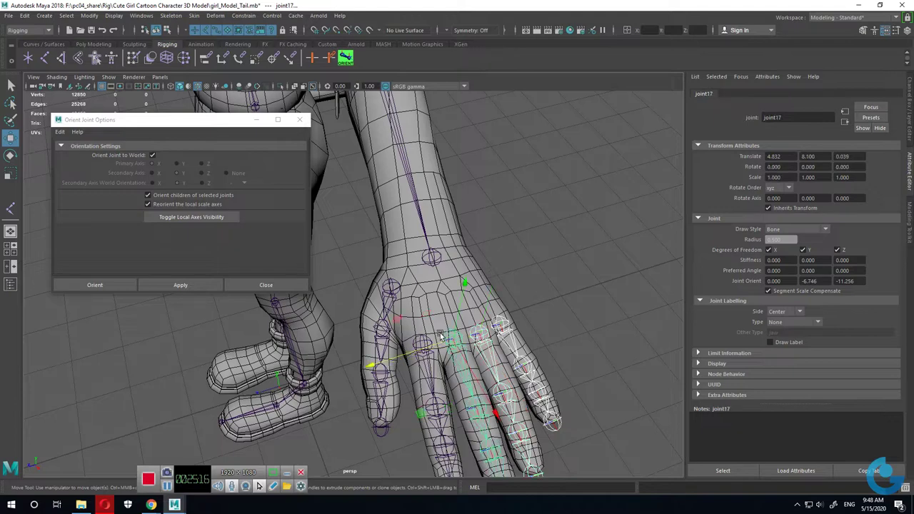
pyautogui.click(397, 288)
pyautogui.click(434, 258)
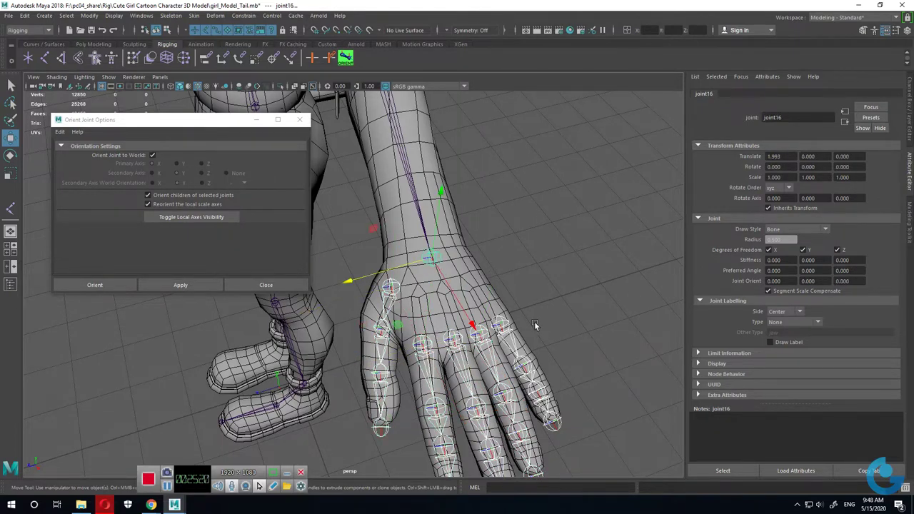
pyautogui.keyDown('alt'); pyautogui.moveTo(436, 263); pyautogui.dragTo(452, 320); pyautogui.keyUp('alt')
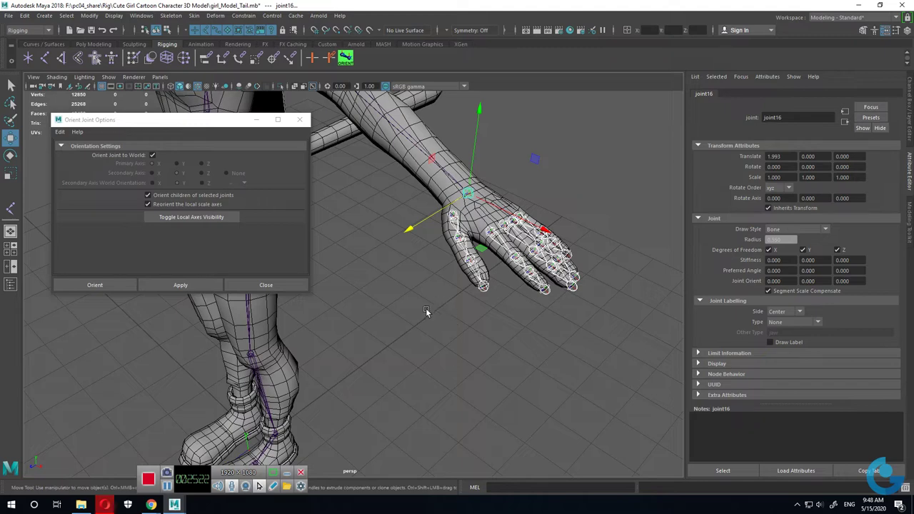
pyautogui.click(300, 120)
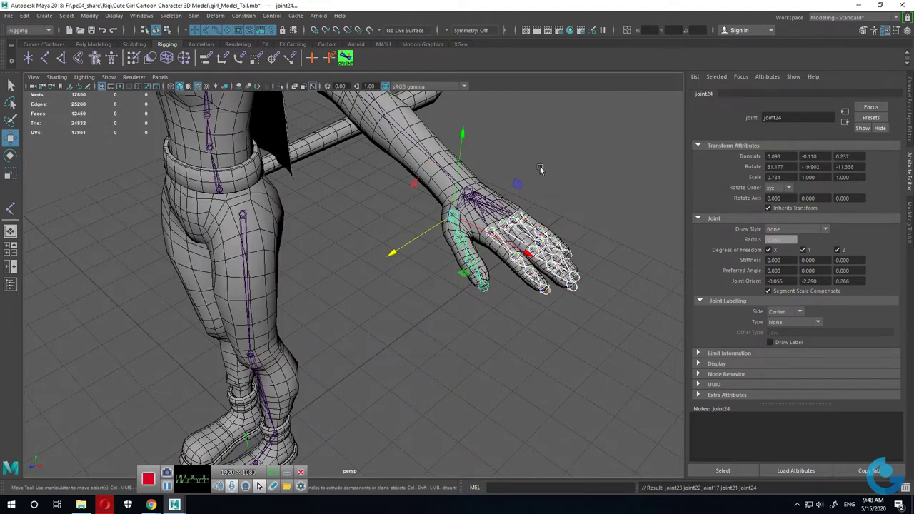
pyautogui.click(540, 166)
pyautogui.click(471, 195)
pyautogui.moveTo(472, 194)
pyautogui.keyDown('alt'); pyautogui.mouseDown()
pyautogui.moveTo(550, 204)
pyautogui.moveTo(551, 302)
pyautogui.moveTo(519, 281)
pyautogui.moveTo(547, 295)
pyautogui.moveTo(481, 305)
pyautogui.moveTo(500, 306)
pyautogui.mouseUp(); pyautogui.keyUp('alt')
pyautogui.press('e')
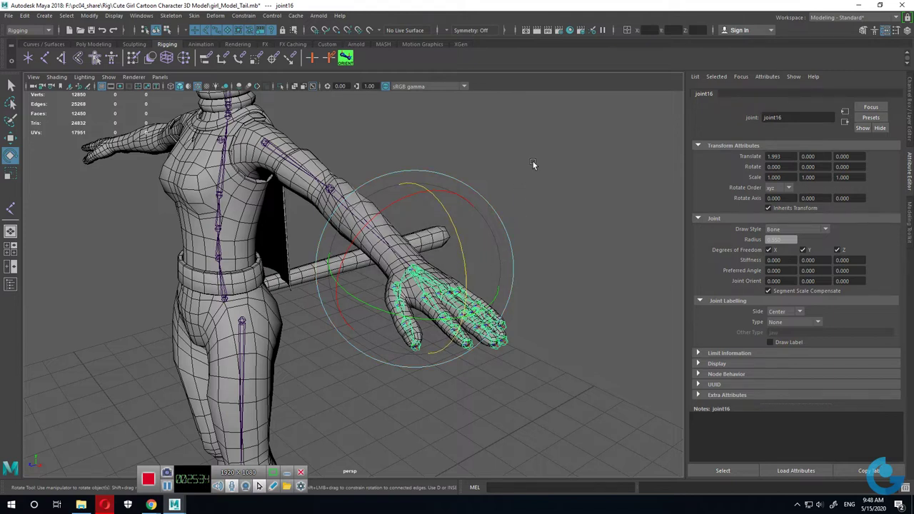
pyautogui.moveTo(533, 163); pyautogui.dragTo(542, 269, button='right')
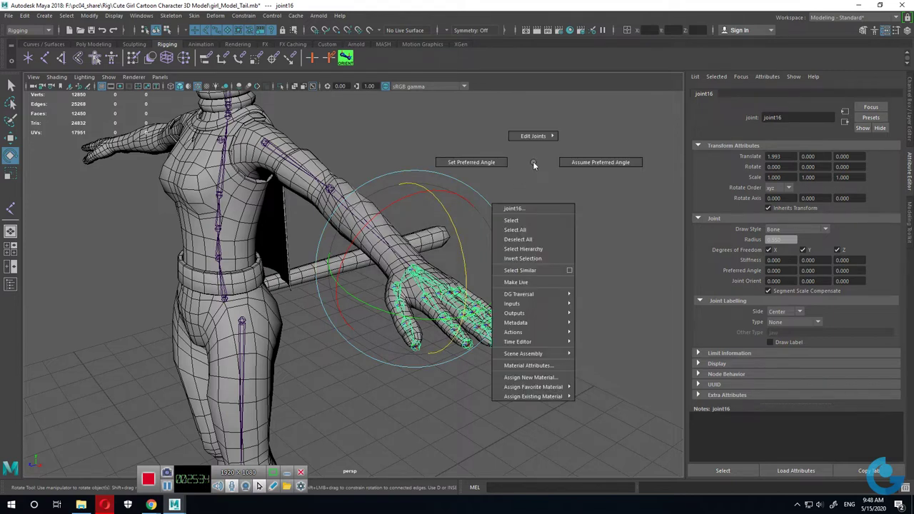
pyautogui.click(543, 254)
pyautogui.keyDown('alt'); pyautogui.moveTo(488, 394); pyautogui.dragTo(447, 372); pyautogui.keyUp('alt')
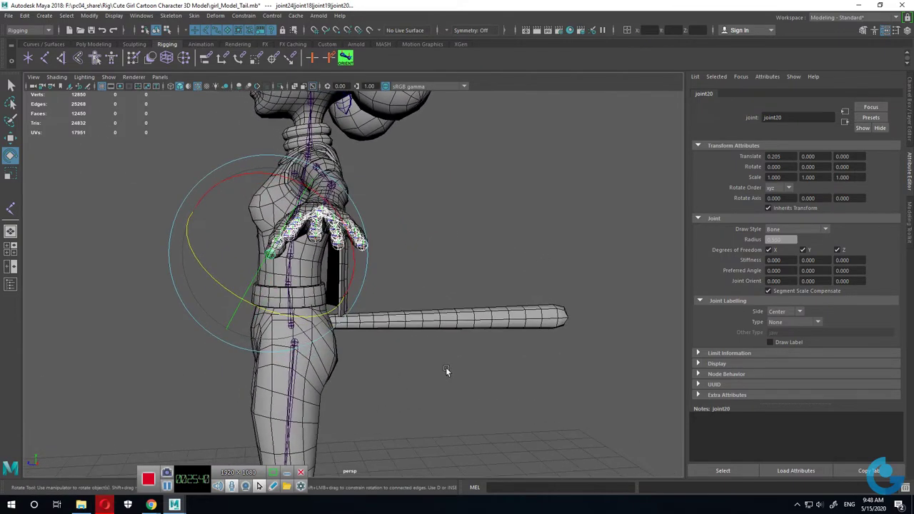
pyautogui.moveTo(298, 205); pyautogui.dragTo(297, 215)
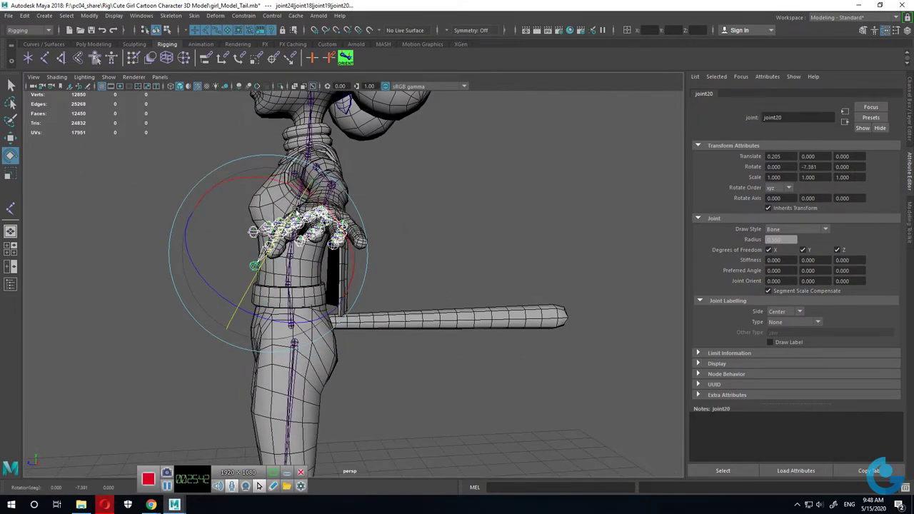
pyautogui.hotkey('ctrl', 'z')
pyautogui.moveTo(292, 301)
pyautogui.keyDown('alt'); pyautogui.mouseDown()
pyautogui.moveTo(377, 306)
pyautogui.moveTo(476, 355)
pyautogui.mouseUp(); pyautogui.keyUp('alt')
pyautogui.click(555, 390)
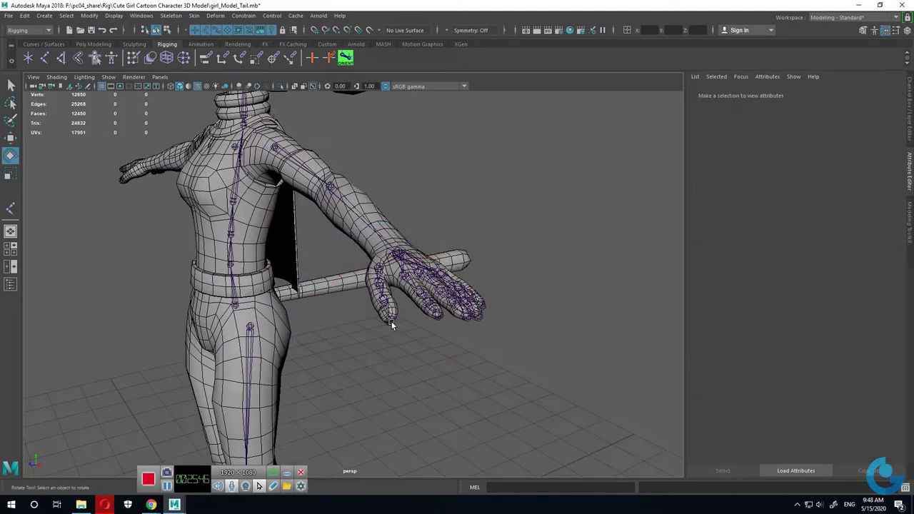
# Step: Rotate fingertip joint20 slightly about Z, restoring its selection after an accidental deselect
pyautogui.click(392, 323)
pyautogui.moveTo(382, 369)
pyautogui.mouseDown()
pyautogui.moveTo(391, 379)
pyautogui.moveTo(380, 373)
pyautogui.mouseUp()
pyautogui.moveTo(498, 348)
pyautogui.keyDown('alt'); pyautogui.mouseDown()
pyautogui.moveTo(518, 371)
pyautogui.moveTo(480, 312)
pyautogui.moveTo(412, 305)
pyautogui.mouseUp(); pyautogui.keyUp('alt')
pyautogui.keyDown('alt'); pyautogui.moveTo(386, 341); pyautogui.dragTo(449, 362); pyautogui.keyUp('alt')
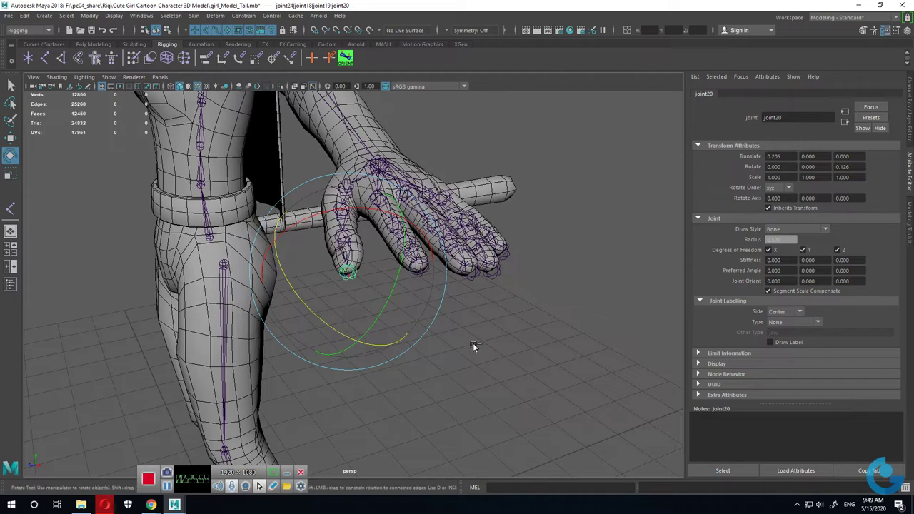
pyautogui.click(474, 342)
pyautogui.hotkey('ctrl', 'z')
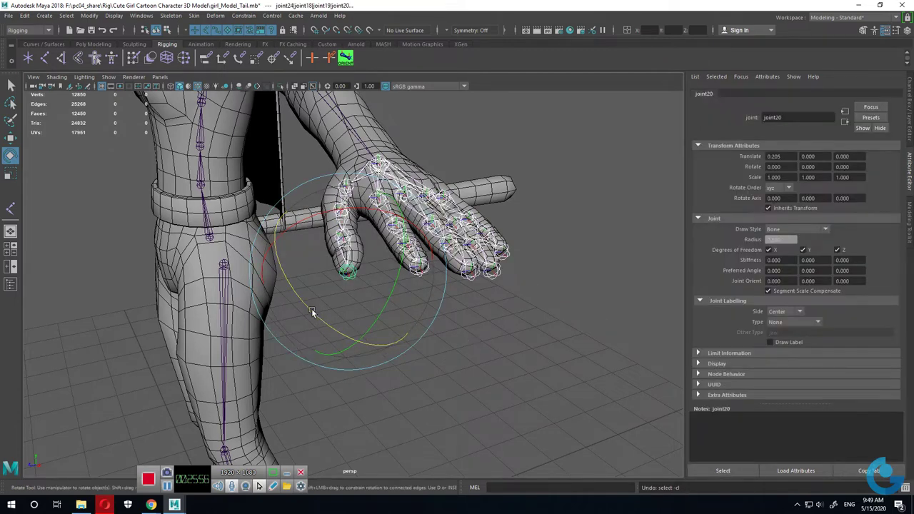
# Step: Bend joint20 until Rotate Z reads -1.954, then deselect and pick the wrist joint
pyautogui.moveTo(302, 301)
pyautogui.mouseDown()
pyautogui.moveTo(321, 330)
pyautogui.moveTo(305, 272)
pyautogui.moveTo(314, 295)
pyautogui.mouseUp()
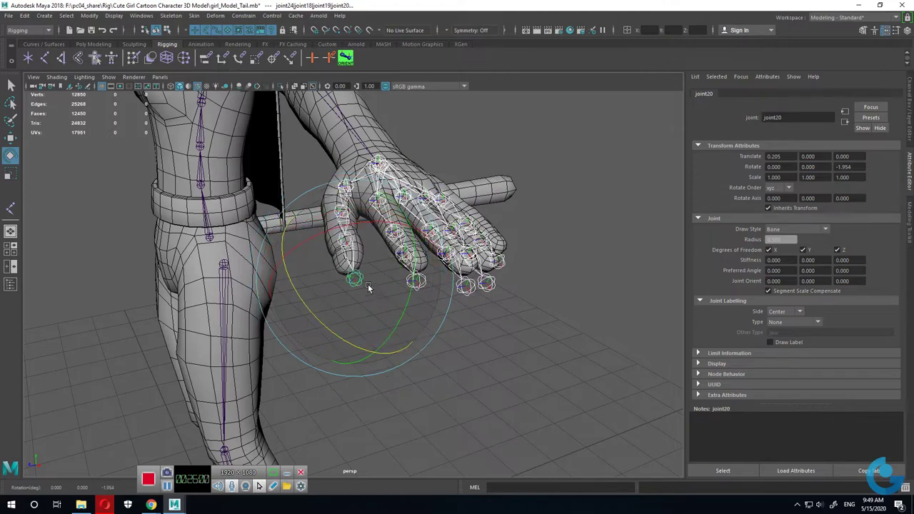
pyautogui.moveTo(459, 330)
pyautogui.keyDown('alt'); pyautogui.mouseDown()
pyautogui.moveTo(415, 314)
pyautogui.moveTo(451, 338)
pyautogui.moveTo(428, 316)
pyautogui.moveTo(450, 363)
pyautogui.moveTo(422, 311)
pyautogui.moveTo(445, 363)
pyautogui.moveTo(419, 314)
pyautogui.moveTo(454, 354)
pyautogui.moveTo(424, 310)
pyautogui.moveTo(453, 348)
pyautogui.moveTo(548, 361)
pyautogui.moveTo(505, 335)
pyautogui.mouseUp(); pyautogui.keyUp('alt')
pyautogui.click(505, 334)
pyautogui.moveTo(387, 331)
pyautogui.keyDown('alt'); pyautogui.mouseDown()
pyautogui.moveTo(406, 331)
pyautogui.moveTo(437, 302)
pyautogui.mouseUp(); pyautogui.keyUp('alt')
pyautogui.click(421, 255)
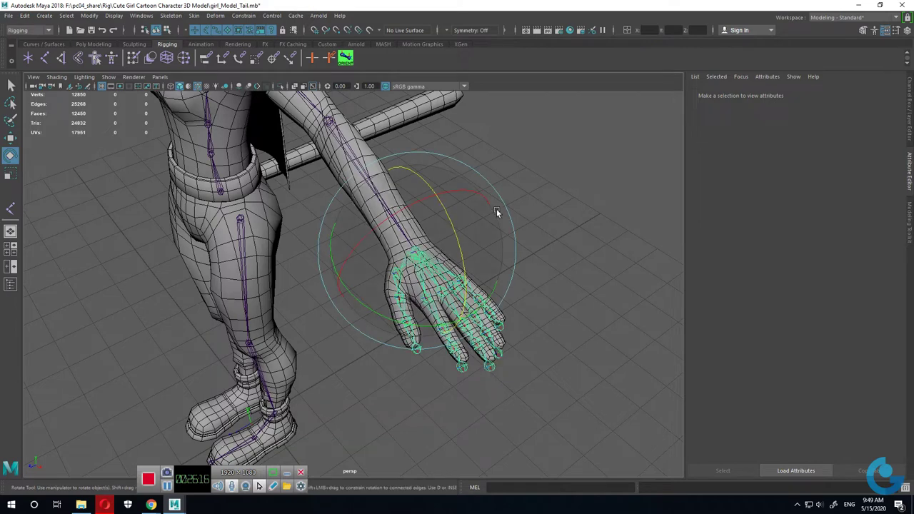
# Step: Select the wrist's joint hierarchy, then narrow the selection to a single fingertip joint
pyautogui.moveTo(557, 178); pyautogui.dragTo(563, 266, button='right')
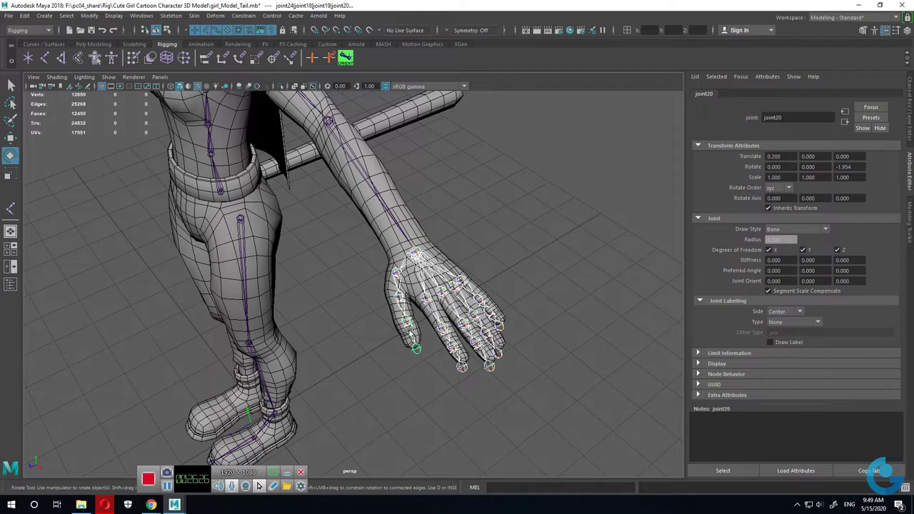
pyautogui.click(411, 334)
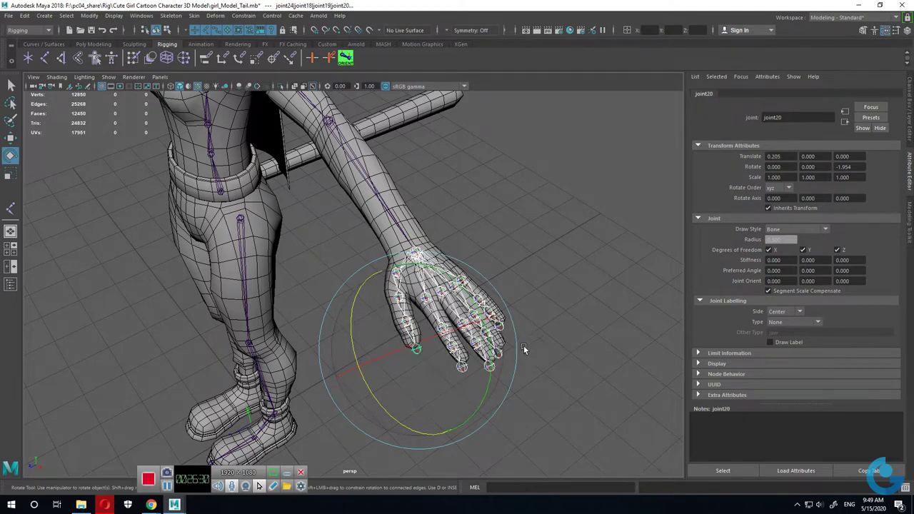
pyautogui.keyDown('alt'); pyautogui.moveTo(522, 395); pyautogui.dragTo(497, 390); pyautogui.keyUp('alt')
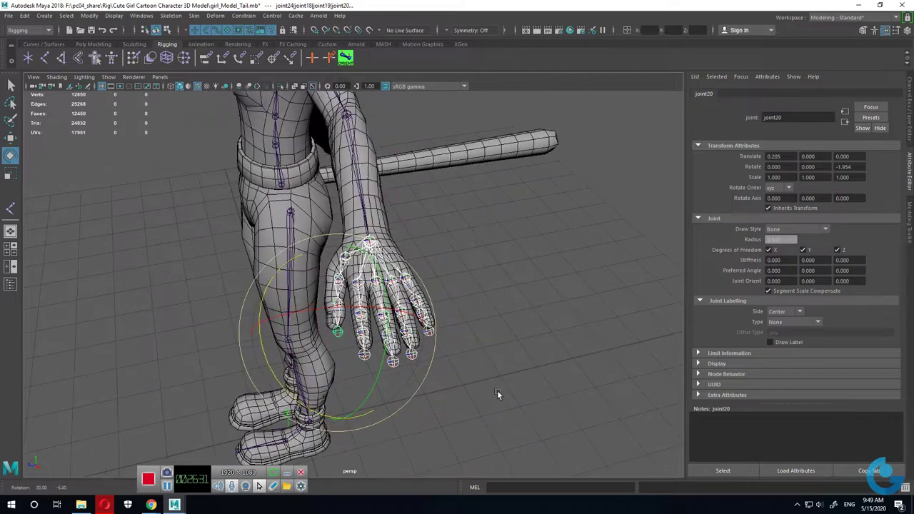
pyautogui.click(388, 366)
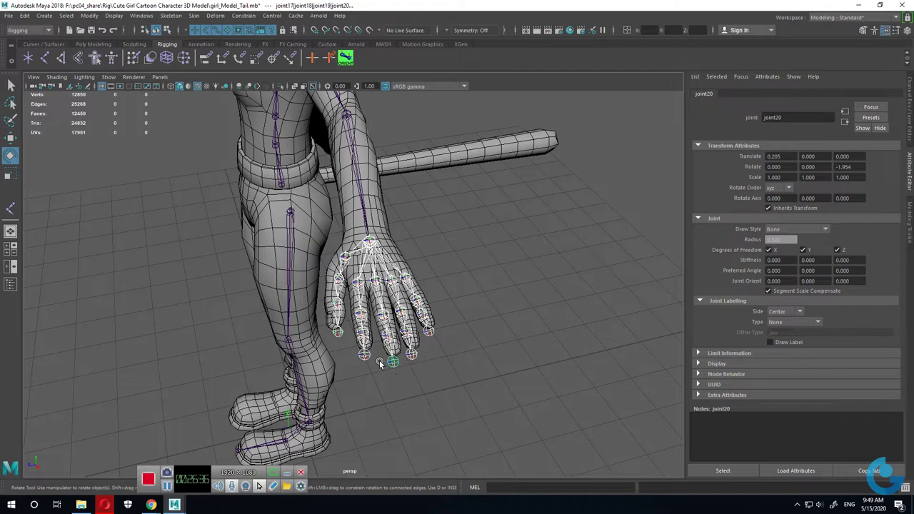
pyautogui.click(400, 373)
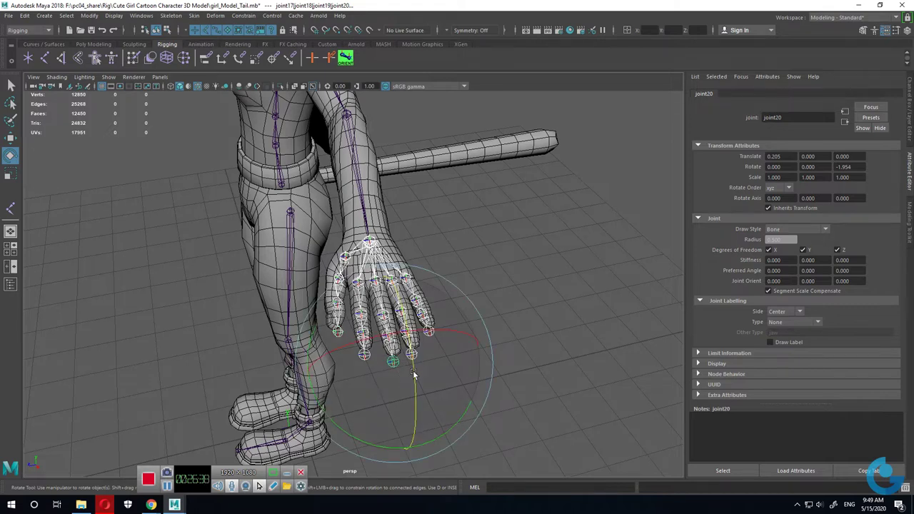
# Step: Test-rotate the fingertip about Z, undo it back to Rotate Z -1.954, and return to Move
pyautogui.keyDown('alt'); pyautogui.moveTo(450, 382); pyautogui.dragTo(455, 362); pyautogui.keyUp('alt')
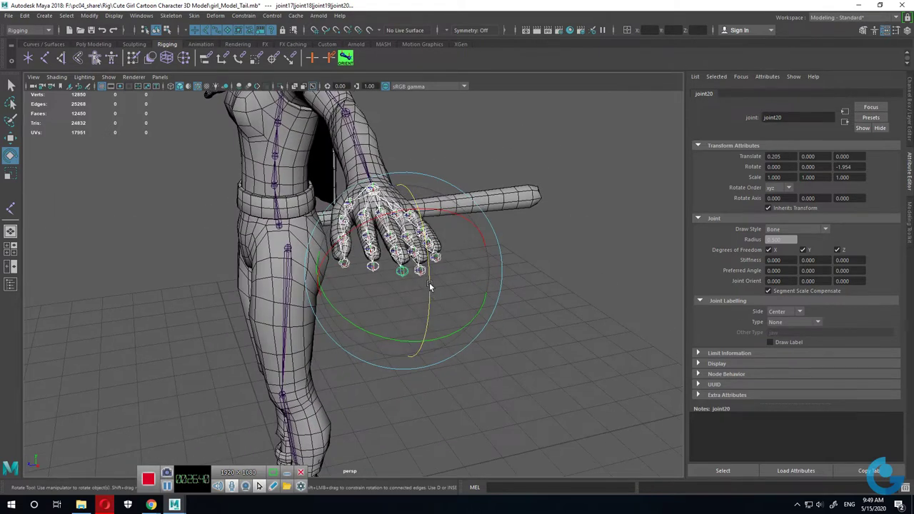
pyautogui.moveTo(429, 288)
pyautogui.mouseDown()
pyautogui.moveTo(417, 272)
pyautogui.moveTo(421, 308)
pyautogui.mouseUp()
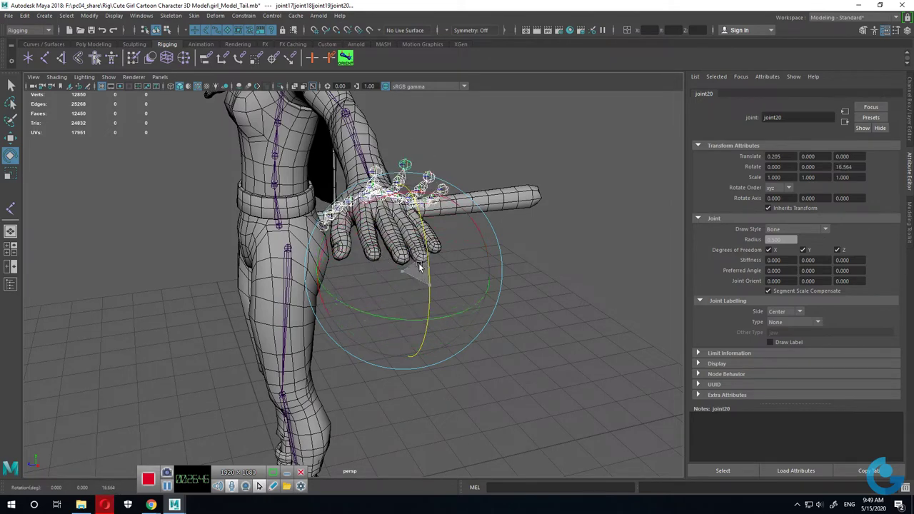
pyautogui.hotkey('ctrl', 'z')
pyautogui.press('w')
pyautogui.moveTo(492, 321)
pyautogui.keyDown('alt'); pyautogui.mouseDown()
pyautogui.moveTo(426, 294)
pyautogui.moveTo(458, 347)
pyautogui.mouseUp(); pyautogui.keyUp('alt')
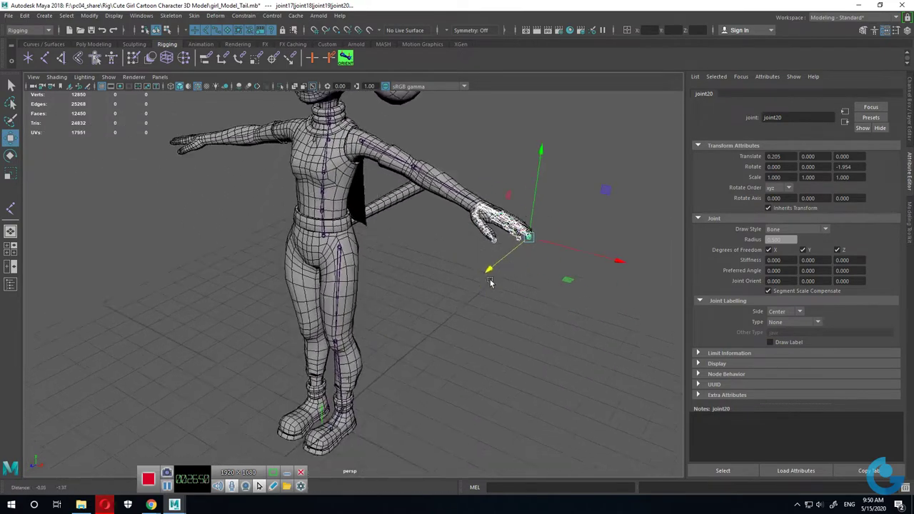
# Step: Select spine joint joint6 and the whole joint chain below it
pyautogui.keyDown('alt'); pyautogui.moveTo(457, 346); pyautogui.dragTo(425, 334); pyautogui.keyUp('alt')
pyautogui.scroll(3, 441, 289)
pyautogui.keyDown('alt'); pyautogui.moveTo(442, 289); pyautogui.dragTo(343, 328); pyautogui.keyUp('alt')
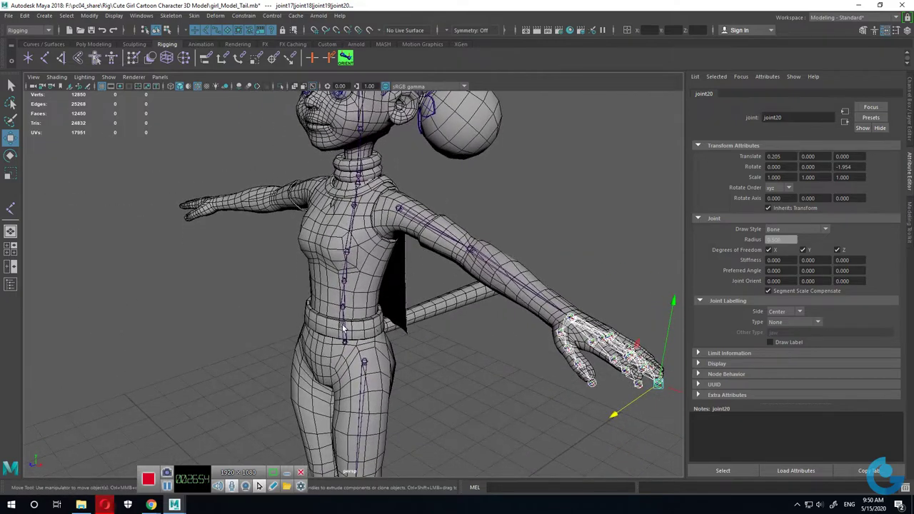
pyautogui.click(347, 346)
pyautogui.moveTo(348, 346)
pyautogui.keyDown('alt'); pyautogui.mouseDown()
pyautogui.moveTo(472, 328)
pyautogui.moveTo(483, 261)
pyautogui.mouseUp(); pyautogui.keyUp('alt')
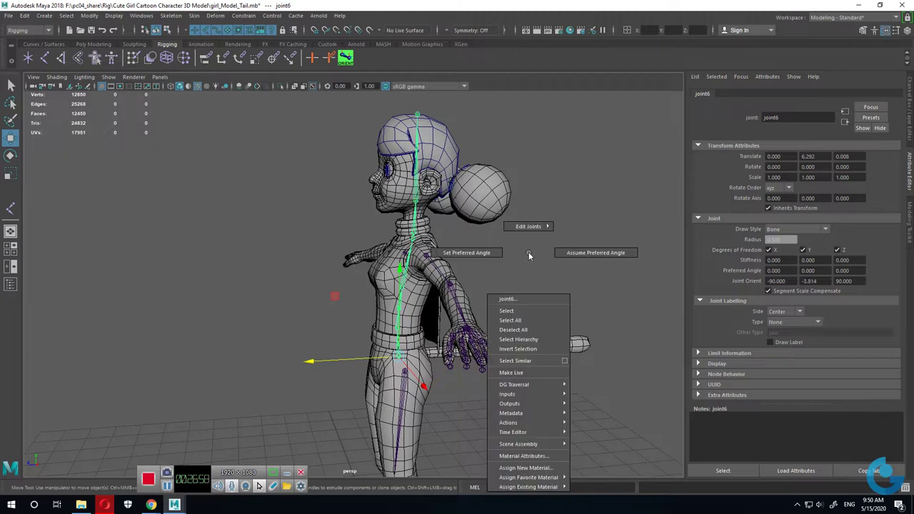
pyautogui.moveTo(529, 255); pyautogui.dragTo(520, 345, button='right')
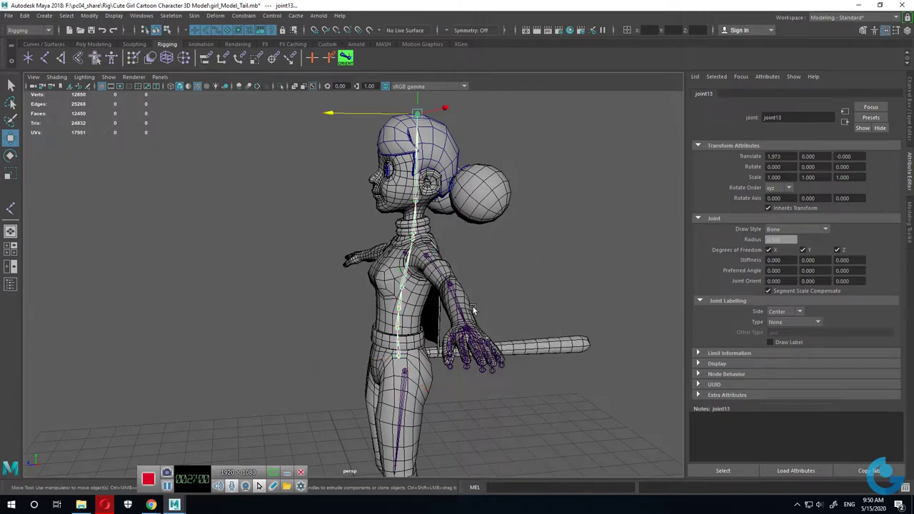
# Step: Test-bend the chain with the Rotate tool, undo it, and clear the selection
pyautogui.press('e')
pyautogui.moveTo(338, 142)
pyautogui.mouseDown()
pyautogui.moveTo(355, 176)
pyautogui.moveTo(337, 131)
pyautogui.moveTo(357, 132)
pyautogui.moveTo(370, 175)
pyautogui.moveTo(368, 133)
pyautogui.moveTo(385, 124)
pyautogui.moveTo(500, 358)
pyautogui.moveTo(414, 338)
pyautogui.mouseUp()
pyautogui.hotkey('ctrl', 'z')
pyautogui.hotkey('ctrl', 'z')
pyautogui.hotkey('ctrl', 'z')
pyautogui.hotkey('ctrl', 'z')
pyautogui.click(483, 274)
# Step: Zoom out to the whole character and select joint25
pyautogui.moveTo(483, 274)
pyautogui.keyDown('alt'); pyautogui.mouseDown(button='right')
pyautogui.moveTo(440, 343)
pyautogui.moveTo(333, 204)
pyautogui.mouseUp(button='right'); pyautogui.keyUp('alt')
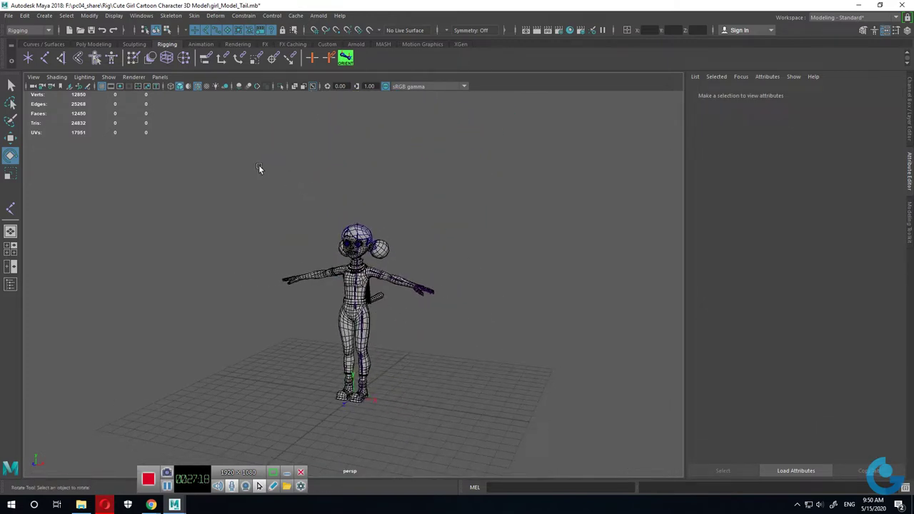
pyautogui.moveTo(260, 169); pyautogui.dragTo(536, 426)
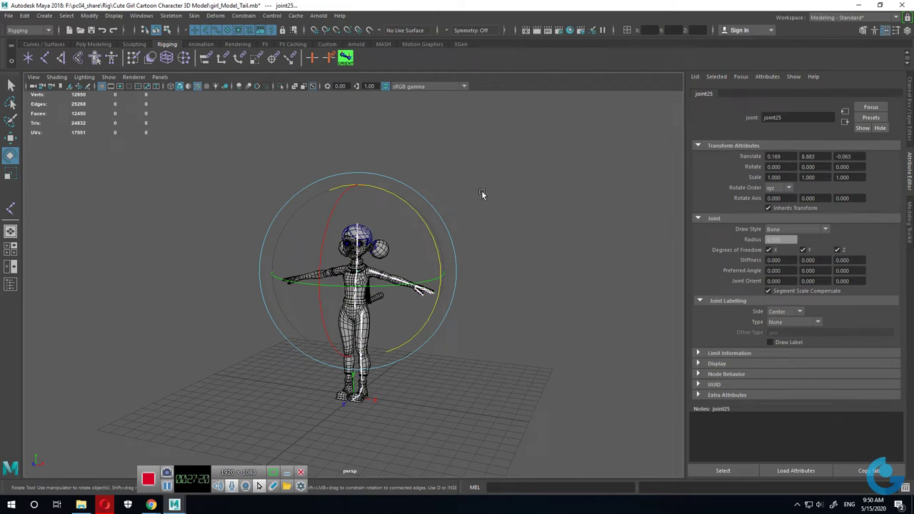
pyautogui.click(90, 17)
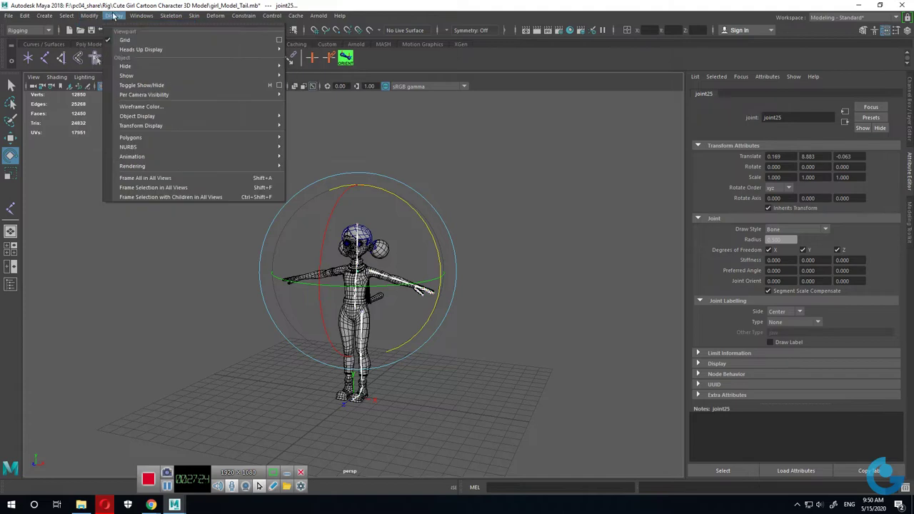
pyautogui.moveTo(141, 126)
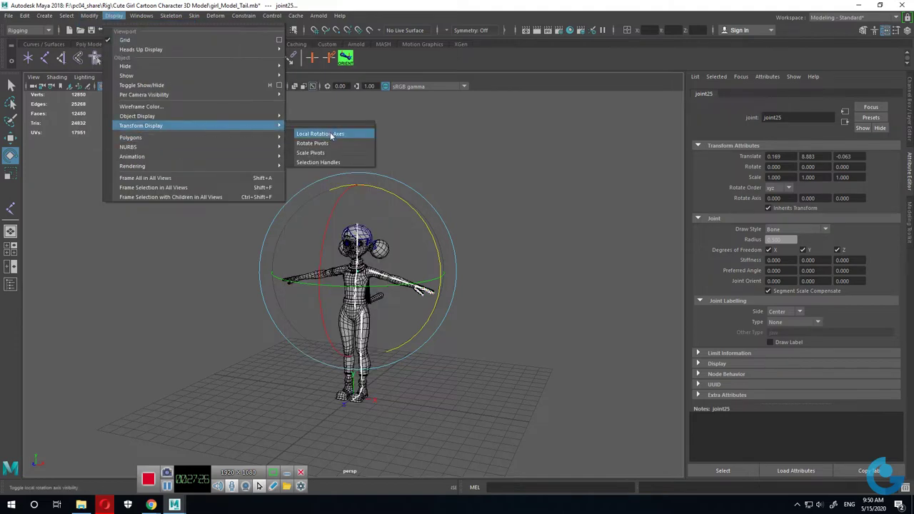
# Step: Display Local Rotation Axes on the selected joint hierarchy via Display > Transform Display
pyautogui.click(330, 136)
pyautogui.scroll(3, 549, 352)
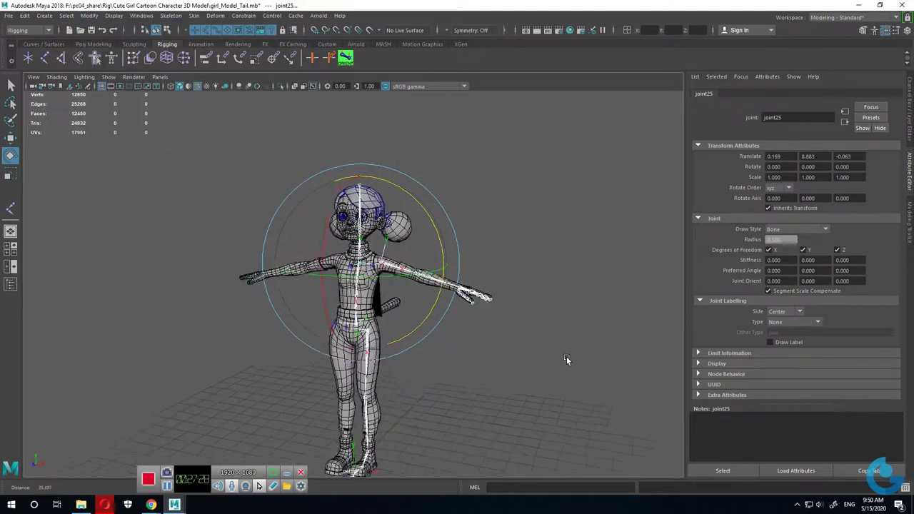
pyautogui.scroll(3, 473, 372)
pyautogui.scroll(-2, 474, 373)
pyautogui.scroll(-2, 515, 363)
pyautogui.moveTo(492, 188); pyautogui.dragTo(490, 275, button='right')
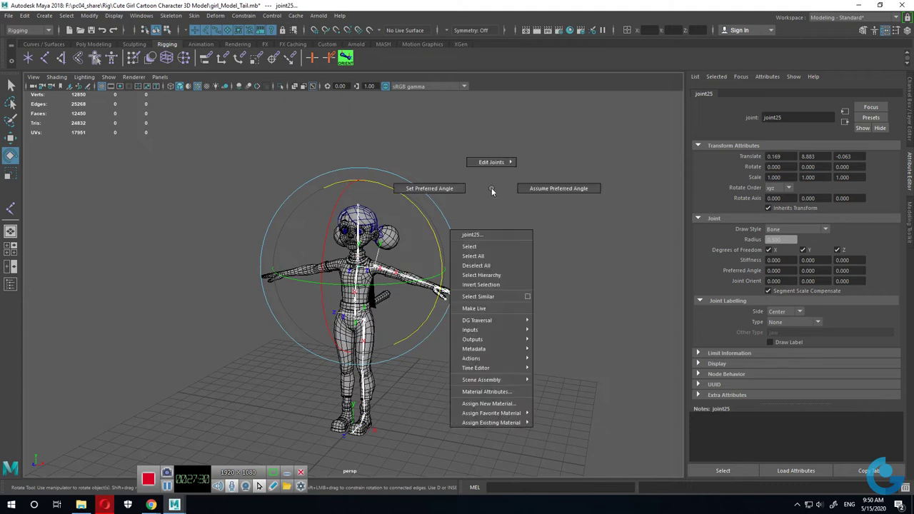
pyautogui.click(489, 297)
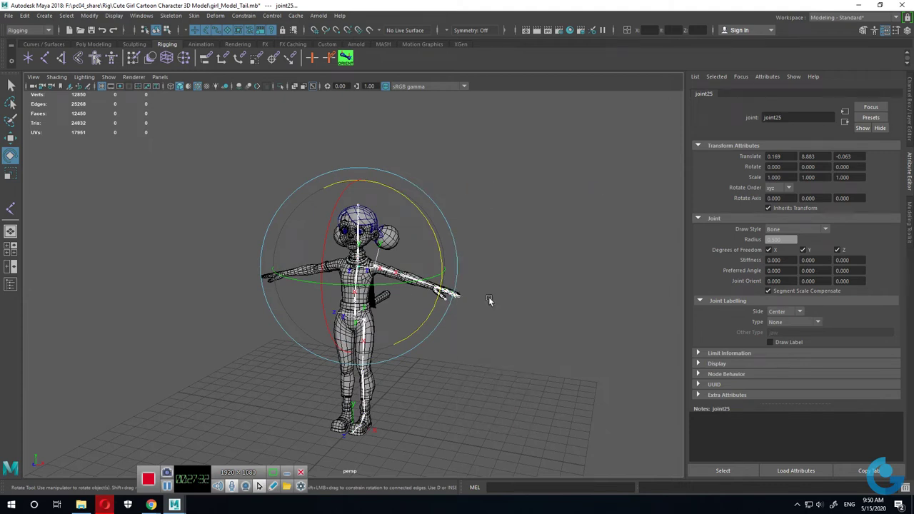
pyautogui.click(113, 15)
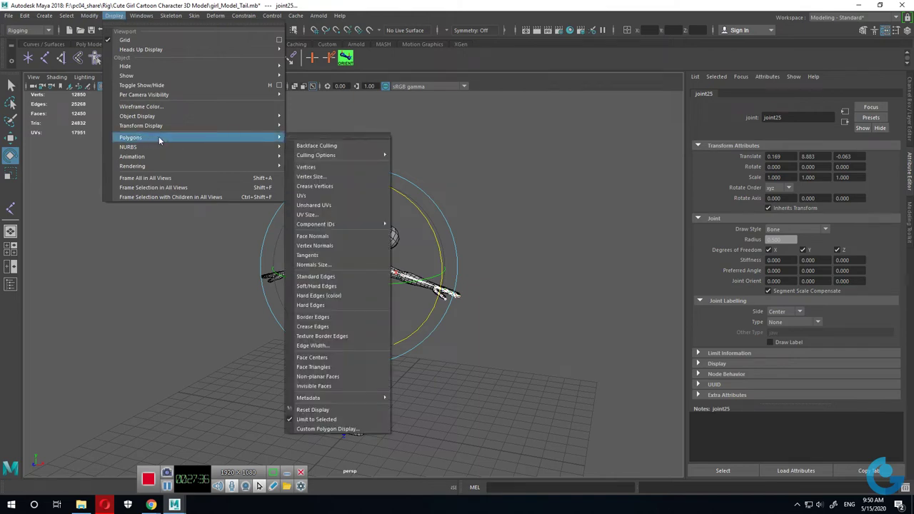
pyautogui.moveTo(141, 126)
pyautogui.click(323, 135)
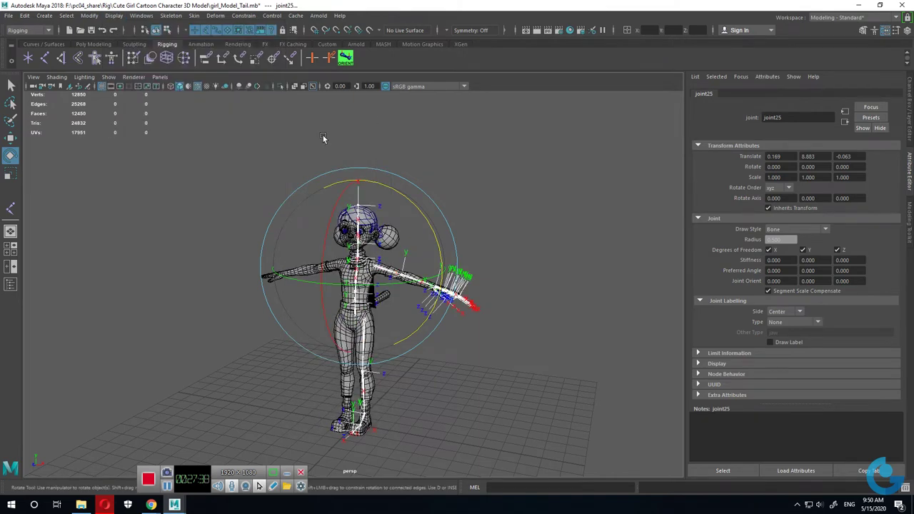
pyautogui.scroll(3, 598, 370)
pyautogui.scroll(2, 598, 369)
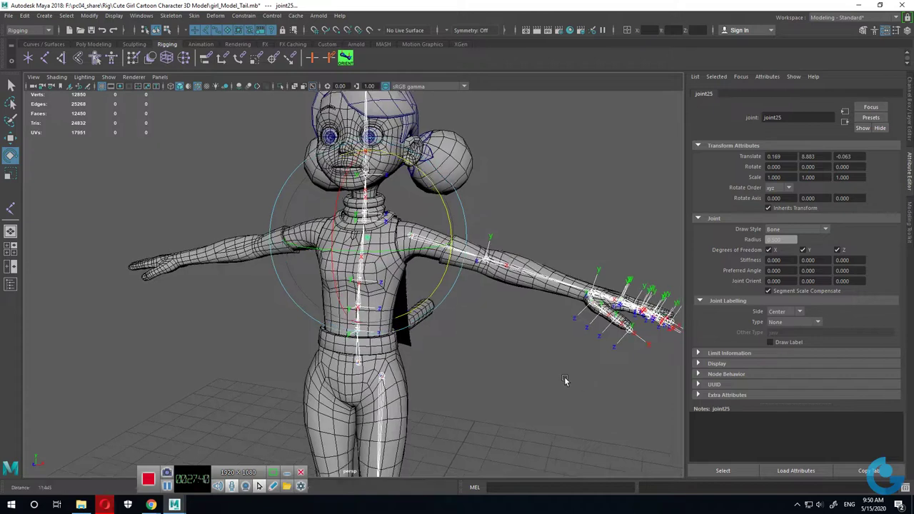
pyautogui.scroll(-2, 490, 357)
# Step: Select joint14 and turn on local rotation axes across the skeleton
pyautogui.click(497, 248)
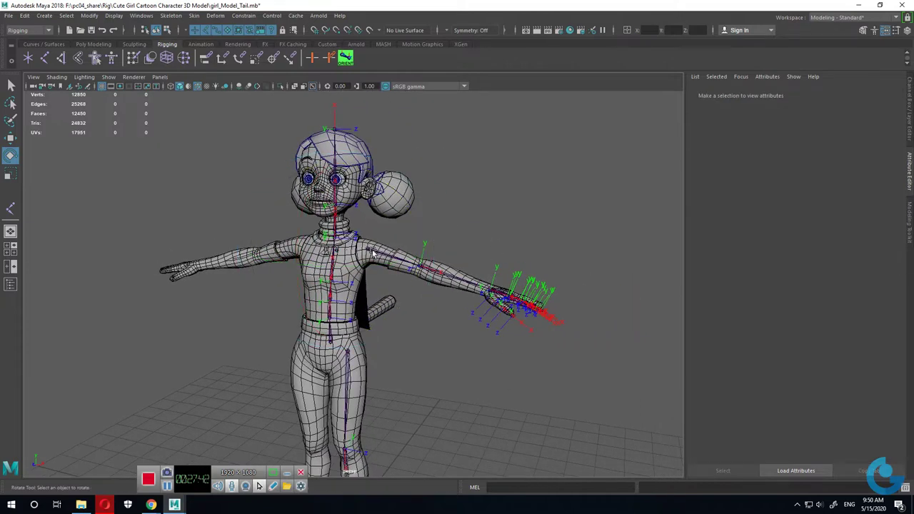
pyautogui.click(373, 253)
pyautogui.scroll(-2, 292, 143)
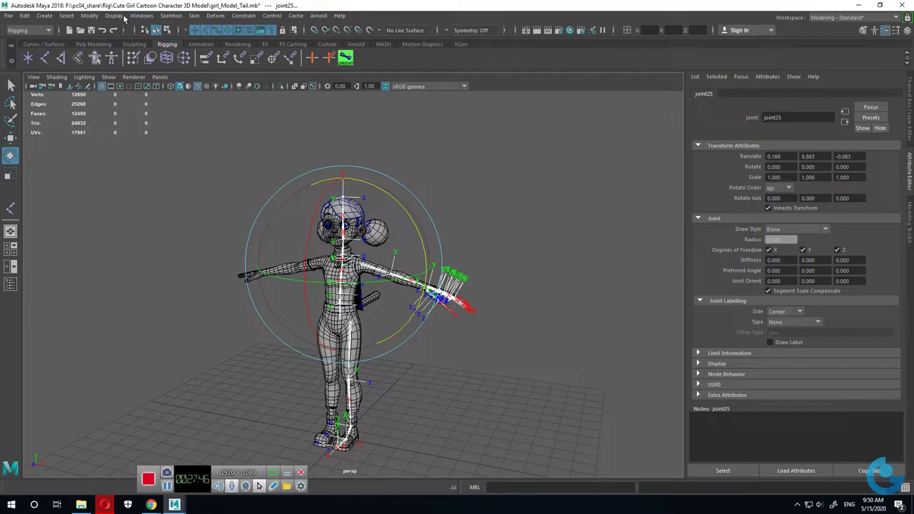
pyautogui.click(113, 15)
pyautogui.click(307, 131)
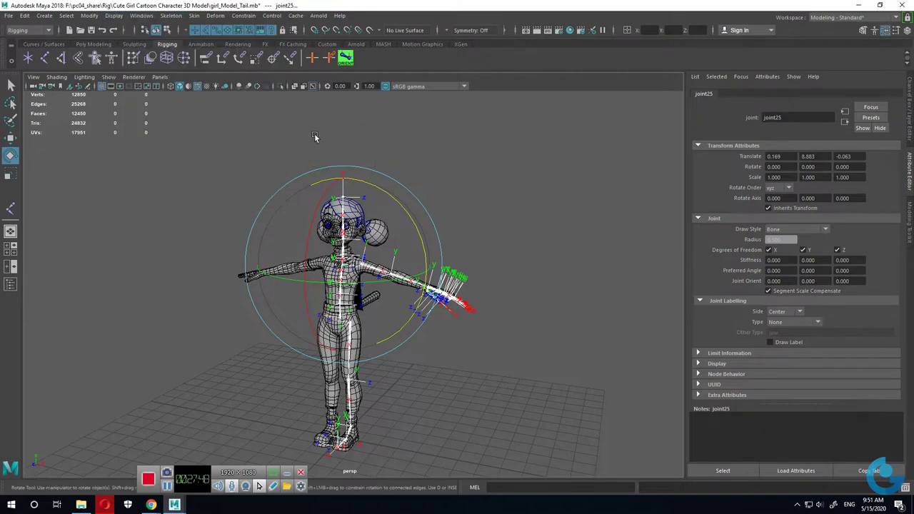
# Step: Hide the body mesh layer1 so only the skeleton shows
pyautogui.click(526, 204)
pyautogui.keyDown('alt'); pyautogui.moveTo(526, 204); pyautogui.dragTo(436, 347); pyautogui.keyUp('alt')
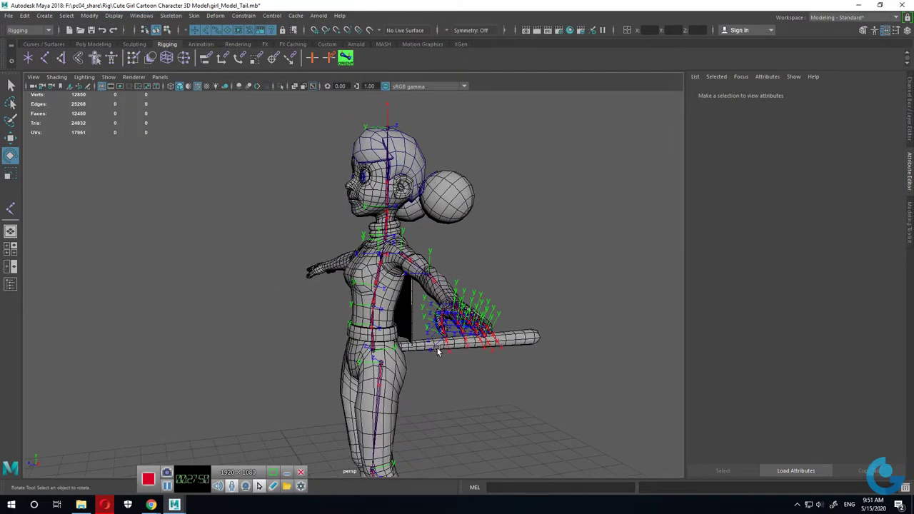
pyautogui.scroll(3, 436, 347)
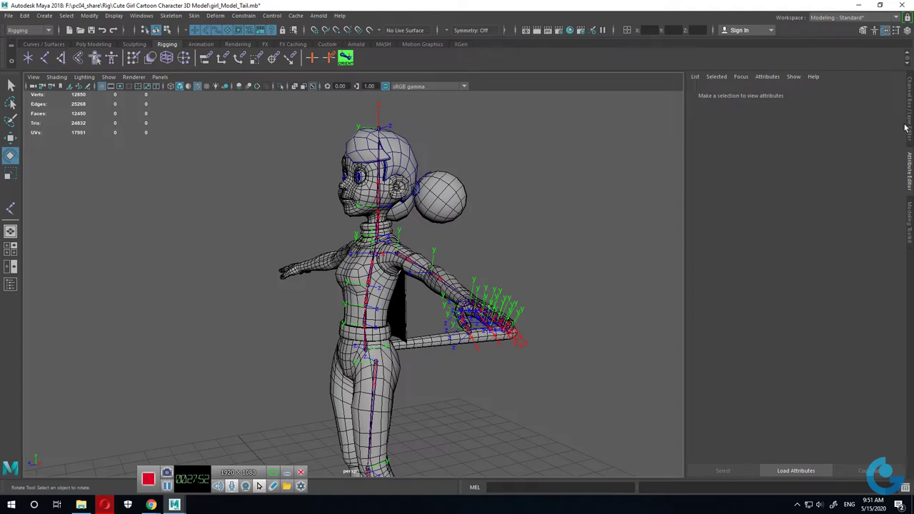
pyautogui.click(905, 128)
pyautogui.click(791, 400)
# Step: Tumble around the bare skeleton and select leg joint joint2
pyautogui.moveTo(478, 359)
pyautogui.keyDown('alt'); pyautogui.mouseDown()
pyautogui.moveTo(586, 369)
pyautogui.moveTo(462, 362)
pyautogui.moveTo(512, 265)
pyautogui.moveTo(509, 322)
pyautogui.moveTo(519, 350)
pyautogui.mouseUp(); pyautogui.keyUp('alt')
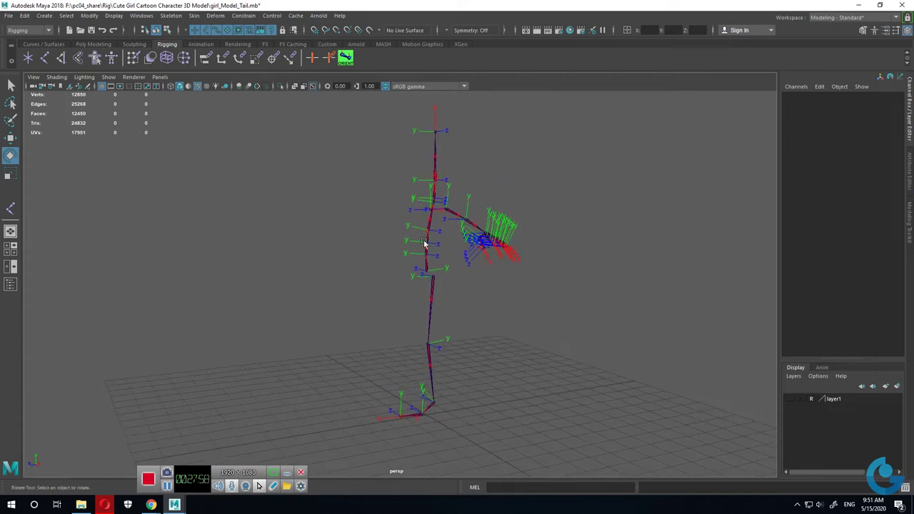
pyautogui.moveTo(420, 270)
pyautogui.keyDown('alt'); pyautogui.mouseDown()
pyautogui.moveTo(431, 327)
pyautogui.moveTo(432, 248)
pyautogui.mouseUp(); pyautogui.keyUp('alt')
pyautogui.moveTo(450, 292)
pyautogui.keyDown('alt'); pyautogui.mouseDown()
pyautogui.moveTo(510, 293)
pyautogui.moveTo(551, 315)
pyautogui.moveTo(492, 292)
pyautogui.moveTo(329, 263)
pyautogui.mouseUp(); pyautogui.keyUp('alt')
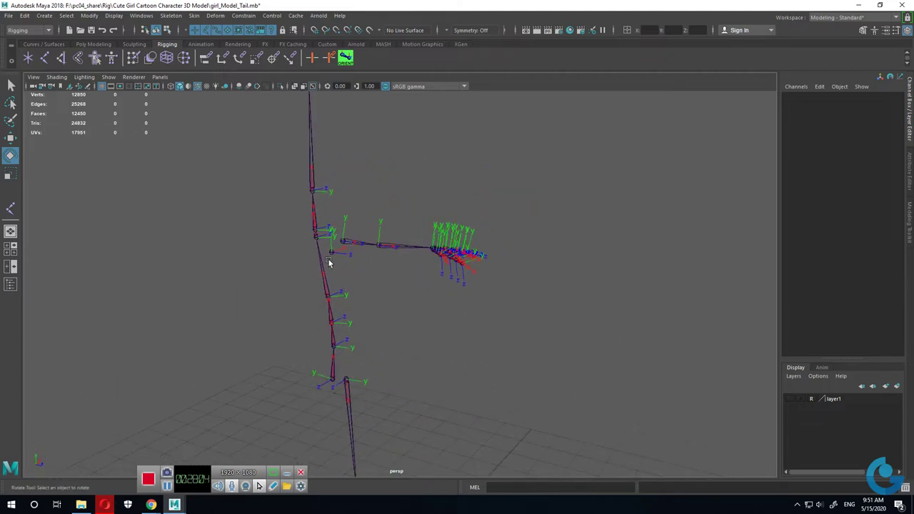
pyautogui.click(331, 255)
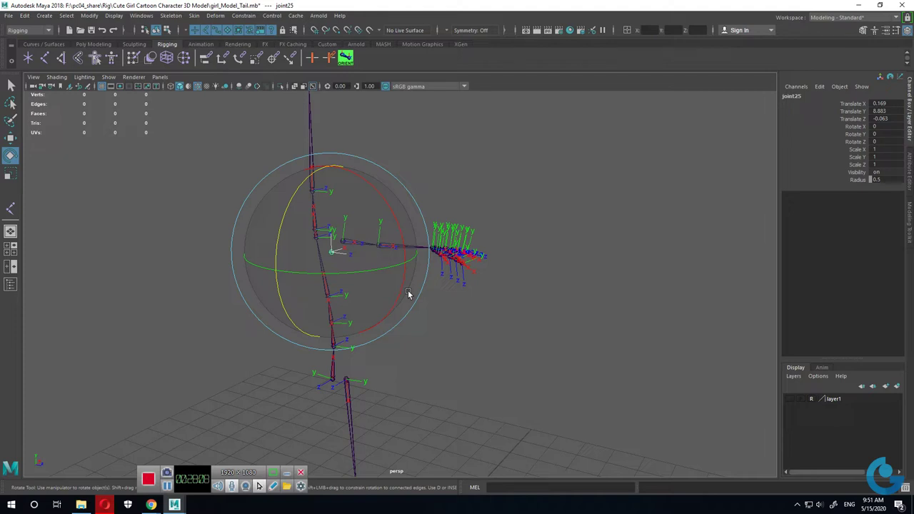
pyautogui.moveTo(328, 265)
pyautogui.keyDown('alt'); pyautogui.mouseDown()
pyautogui.moveTo(321, 282)
pyautogui.moveTo(244, 277)
pyautogui.mouseUp(); pyautogui.keyUp('alt')
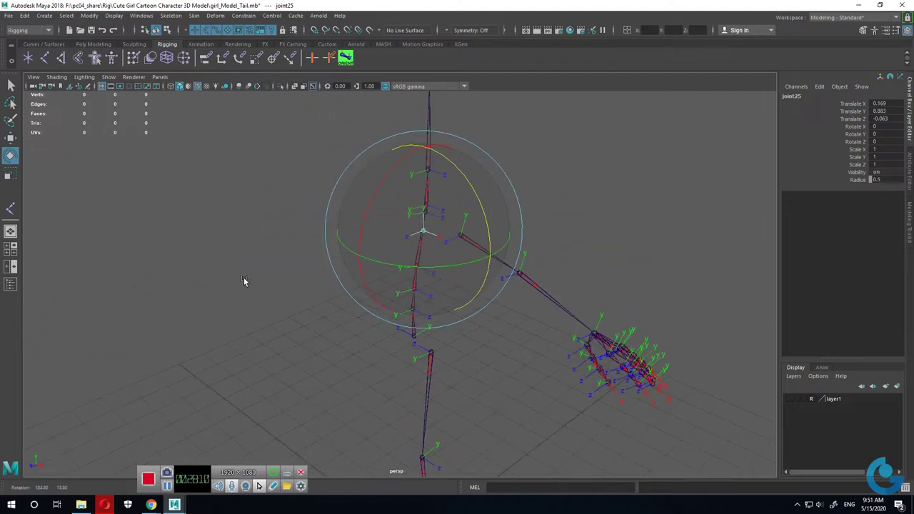
pyautogui.moveTo(507, 324)
pyautogui.keyDown('alt'); pyautogui.mouseDown()
pyautogui.moveTo(512, 306)
pyautogui.moveTo(561, 374)
pyautogui.moveTo(486, 369)
pyautogui.moveTo(496, 348)
pyautogui.moveTo(451, 389)
pyautogui.mouseUp(); pyautogui.keyUp('alt')
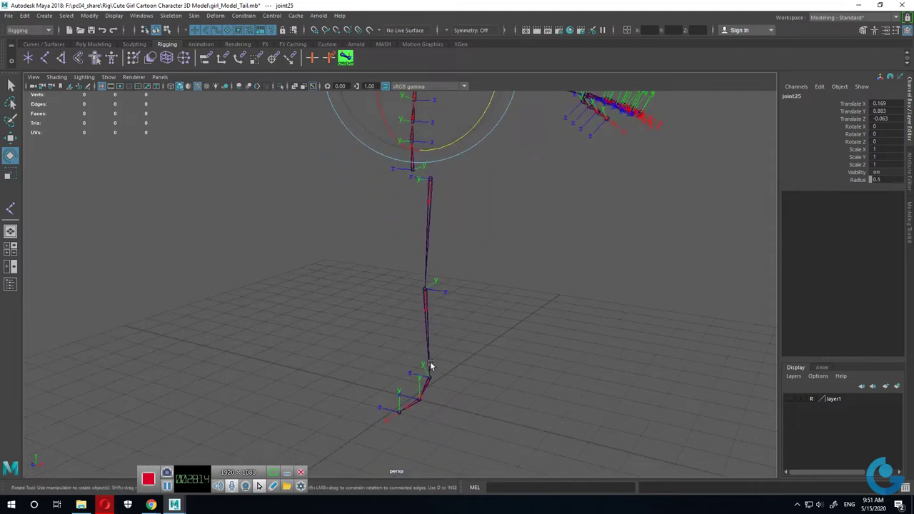
pyautogui.moveTo(517, 334)
pyautogui.keyDown('alt'); pyautogui.mouseDown()
pyautogui.moveTo(494, 384)
pyautogui.moveTo(484, 353)
pyautogui.mouseUp(); pyautogui.keyUp('alt')
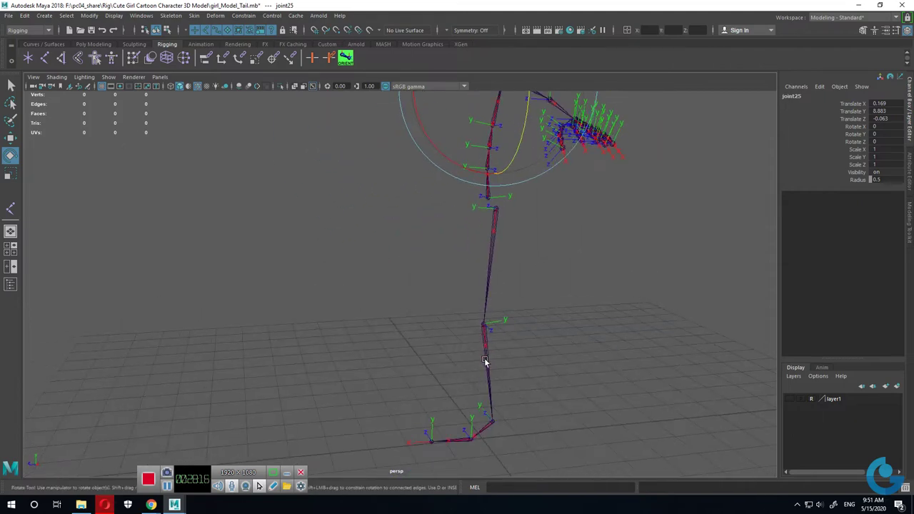
pyautogui.click(486, 363)
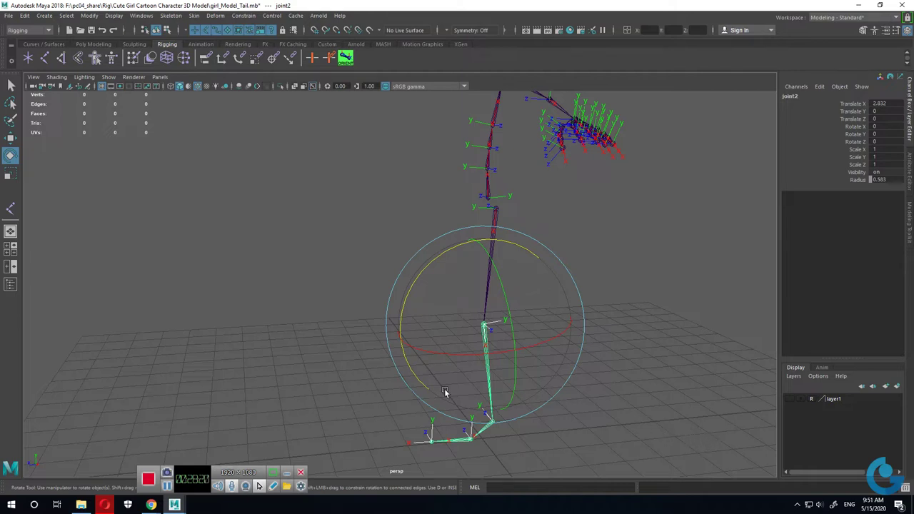
pyautogui.click(171, 17)
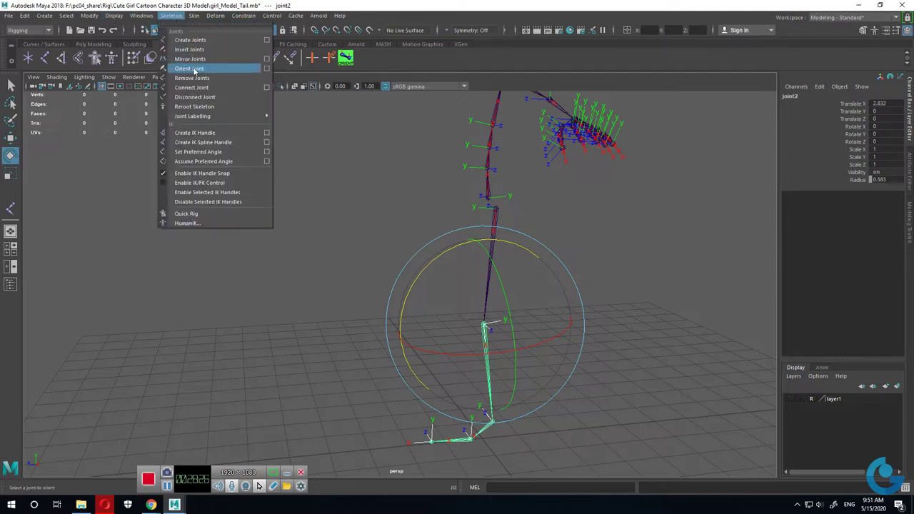
# Step: Reset Orient Joint options and orient the leg chain: primary X, secondary Y, world -Y
pyautogui.click(267, 69)
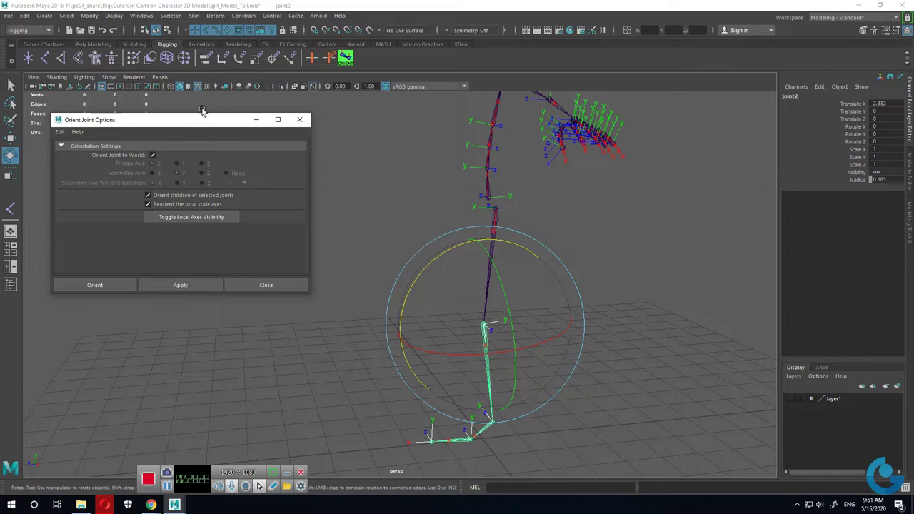
pyautogui.moveTo(190, 125); pyautogui.dragTo(222, 119)
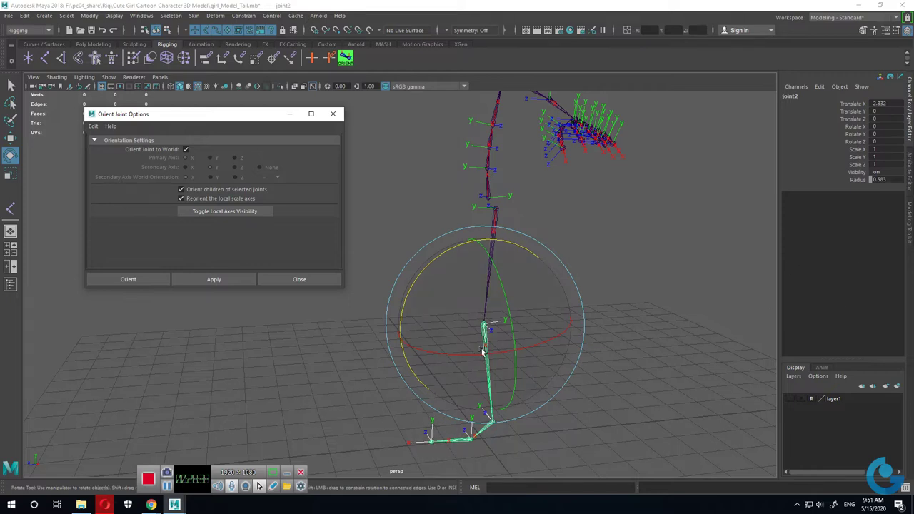
pyautogui.click(92, 128)
pyautogui.click(115, 151)
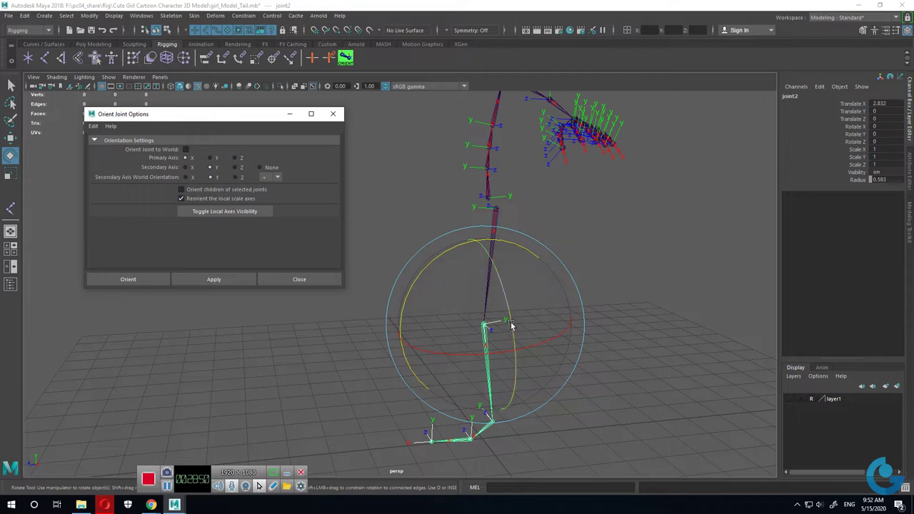
pyautogui.click(270, 177)
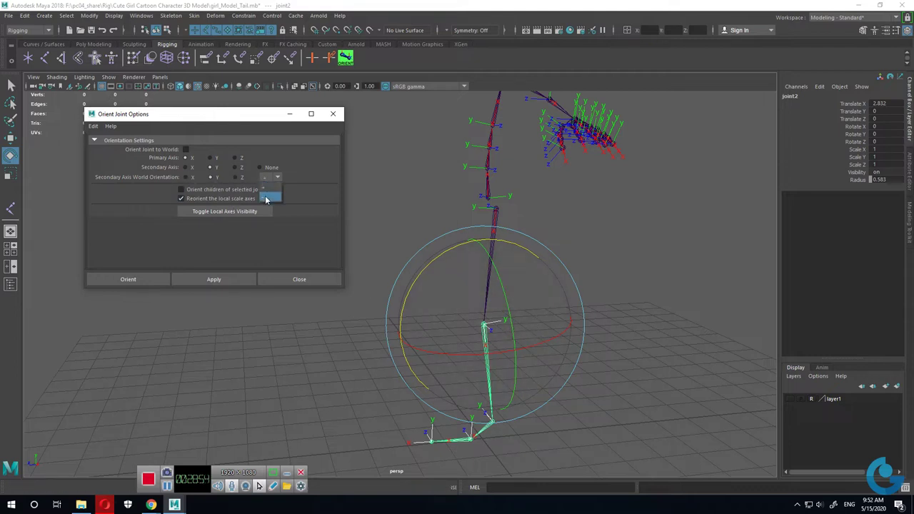
pyautogui.click(222, 278)
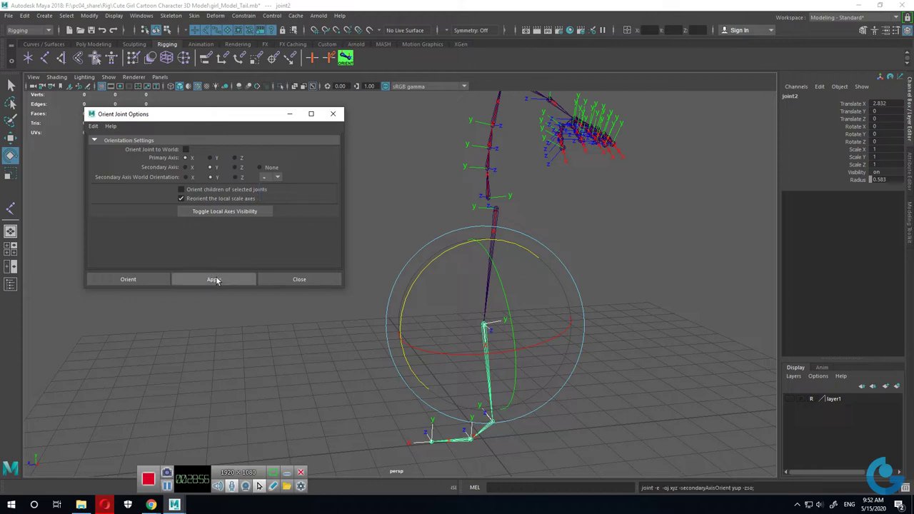
pyautogui.click(269, 199)
pyautogui.click(223, 281)
# Step: Deselect the joints and orbit to inspect the reoriented leg axes
pyautogui.moveTo(432, 298)
pyautogui.keyDown('alt'); pyautogui.mouseDown()
pyautogui.moveTo(566, 386)
pyautogui.moveTo(578, 322)
pyautogui.mouseUp(); pyautogui.keyUp('alt')
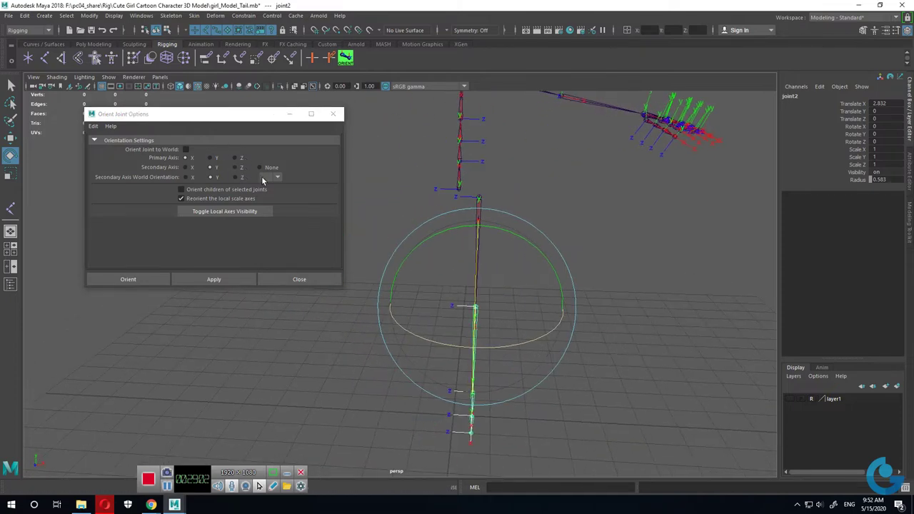
pyautogui.keyDown('alt'); pyautogui.moveTo(527, 343); pyautogui.dragTo(470, 353); pyautogui.keyUp('alt')
pyautogui.click(646, 232)
pyautogui.moveTo(646, 233)
pyautogui.keyDown('alt'); pyautogui.mouseDown()
pyautogui.moveTo(490, 321)
pyautogui.moveTo(539, 314)
pyautogui.moveTo(490, 316)
pyautogui.mouseUp(); pyautogui.keyUp('alt')
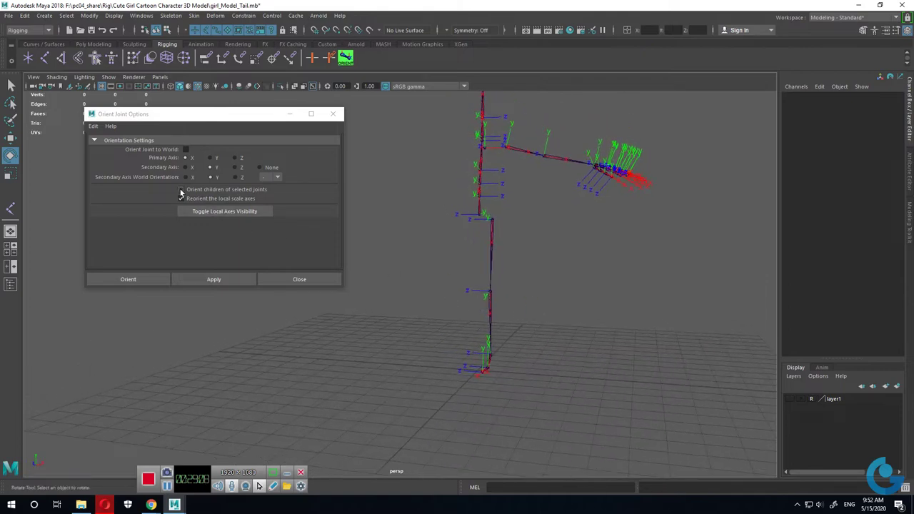
# Step: Reorient the spine joints from joint1, including their children
pyautogui.keyDown('alt'); pyautogui.moveTo(573, 328); pyautogui.dragTo(500, 335); pyautogui.keyUp('alt')
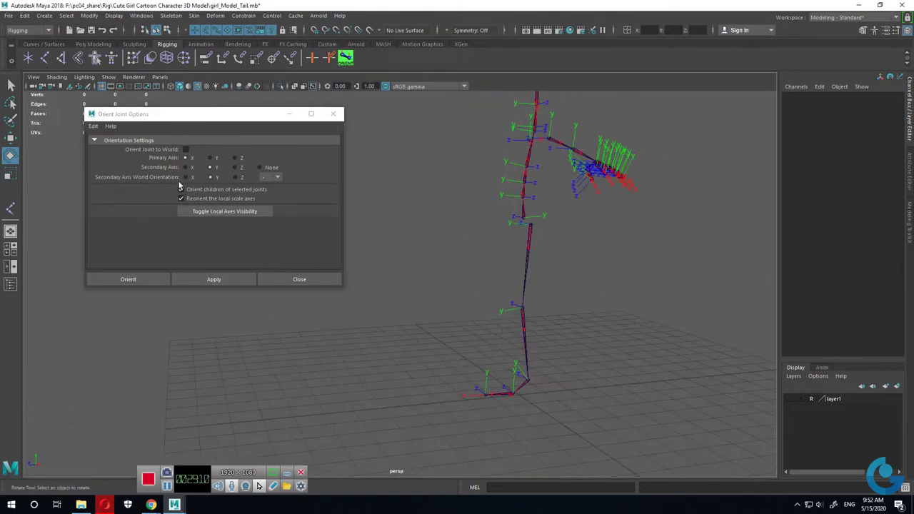
pyautogui.click(529, 271)
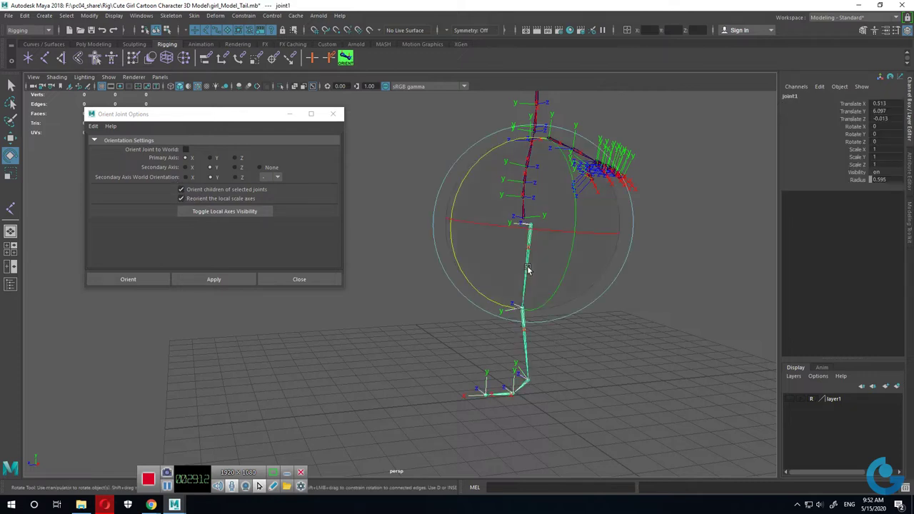
pyautogui.click(217, 281)
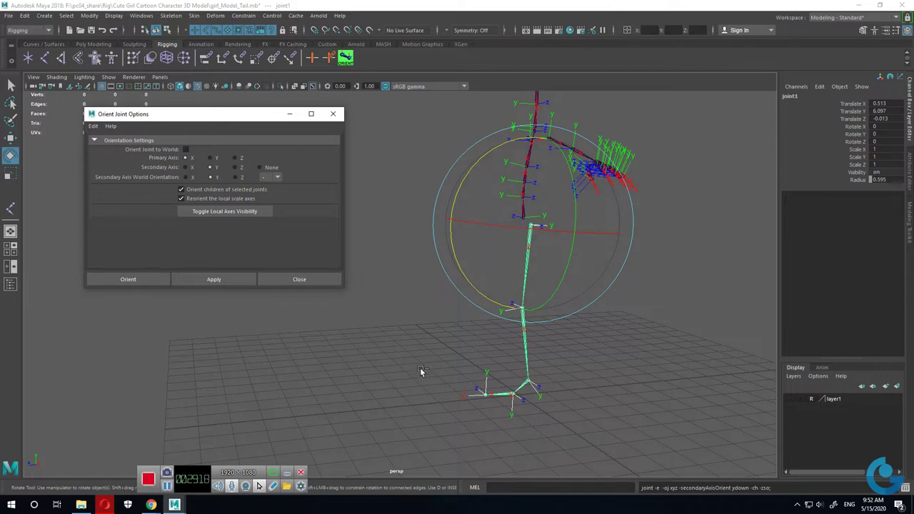
pyautogui.click(608, 352)
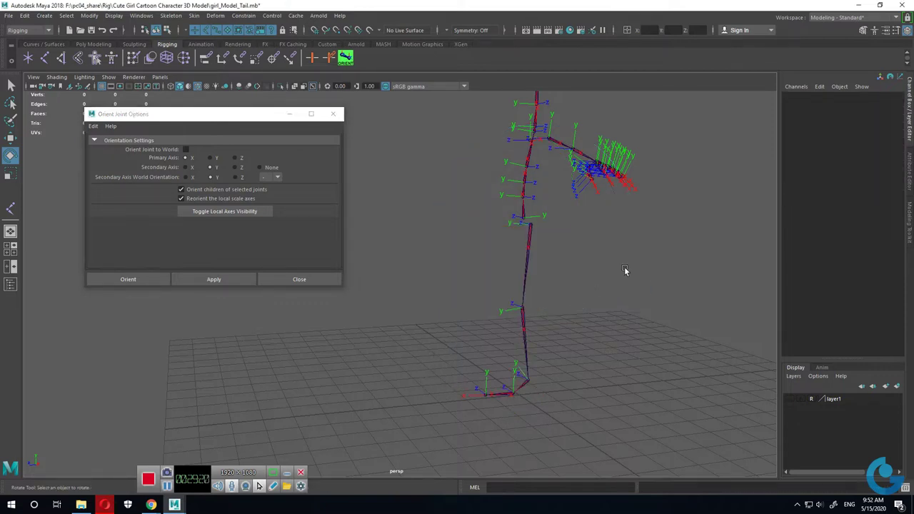
pyautogui.keyDown('alt'); pyautogui.moveTo(625, 266); pyautogui.dragTo(579, 350); pyautogui.keyUp('alt')
pyautogui.scroll(2, 607, 352)
pyautogui.scroll(2, 593, 335)
pyautogui.scroll(3, 589, 340)
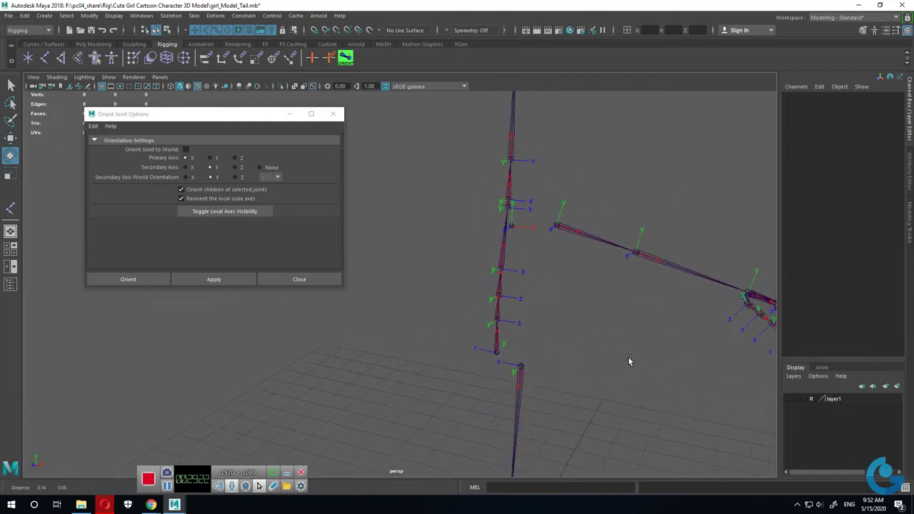
# Step: Orient shoulder joint25 alone as xzy, with Orient children off and secondary axis Z
pyautogui.click(501, 247)
pyautogui.moveTo(504, 241)
pyautogui.keyDown('alt'); pyautogui.mouseDown()
pyautogui.moveTo(522, 355)
pyautogui.moveTo(486, 295)
pyautogui.mouseUp(); pyautogui.keyUp('alt')
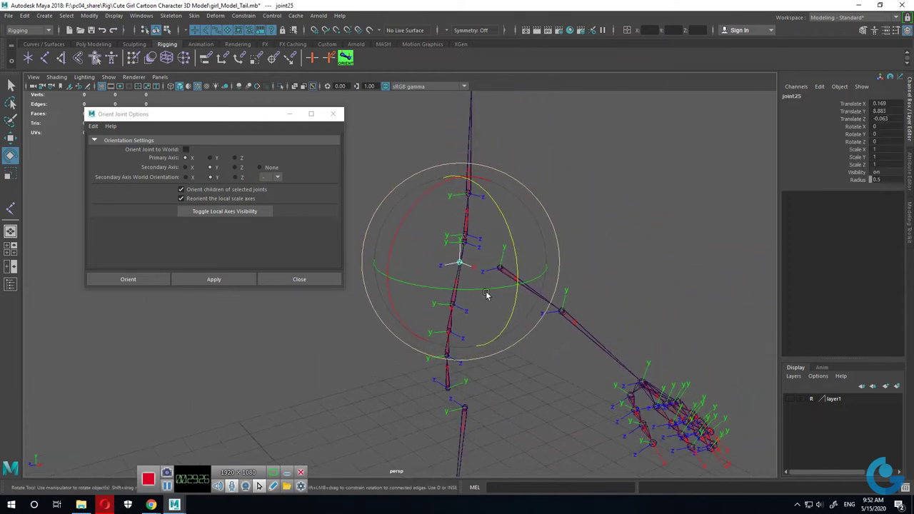
pyautogui.click(182, 190)
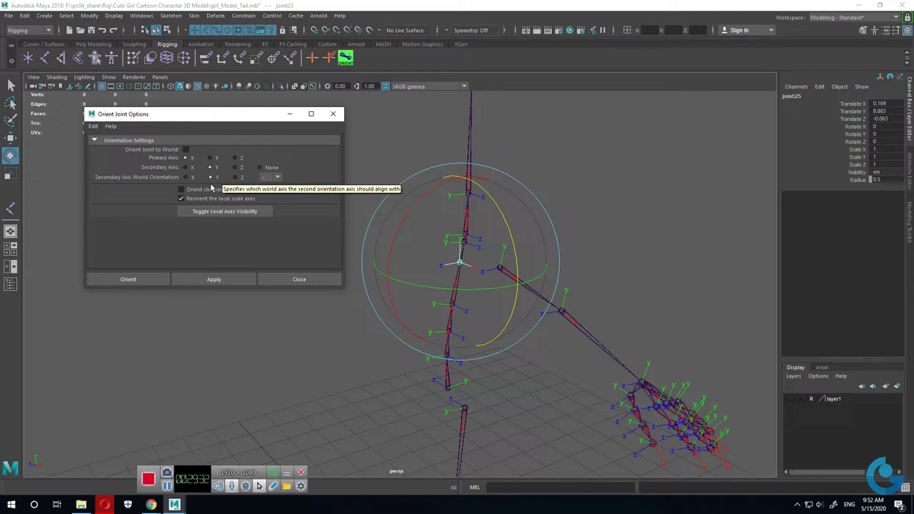
pyautogui.click(265, 178)
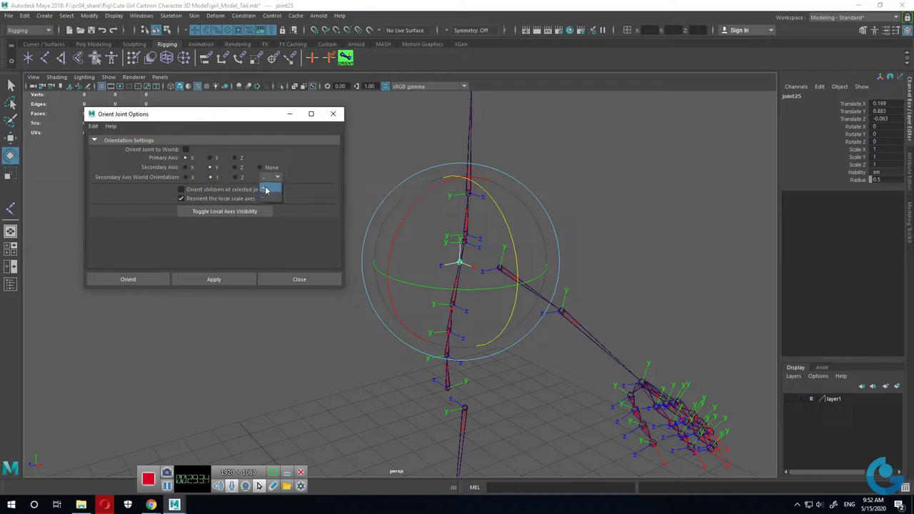
pyautogui.click(266, 189)
pyautogui.click(216, 279)
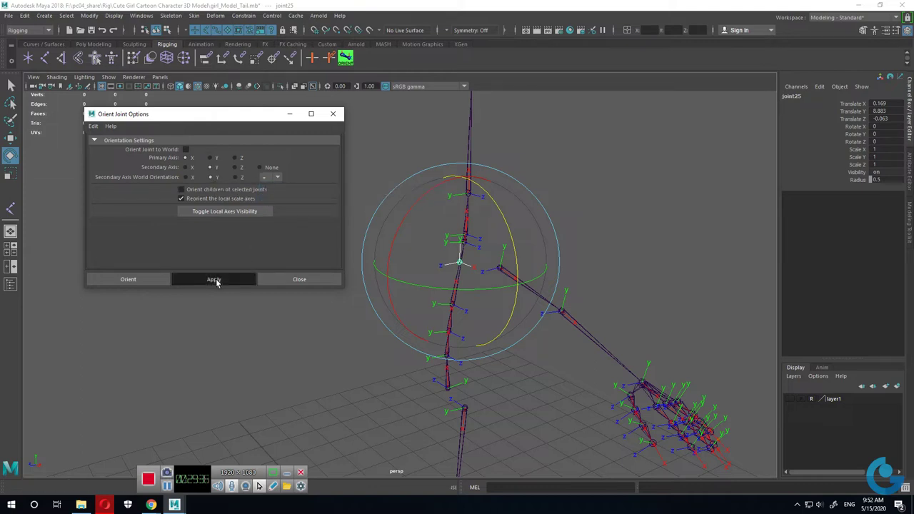
pyautogui.click(235, 169)
pyautogui.click(227, 276)
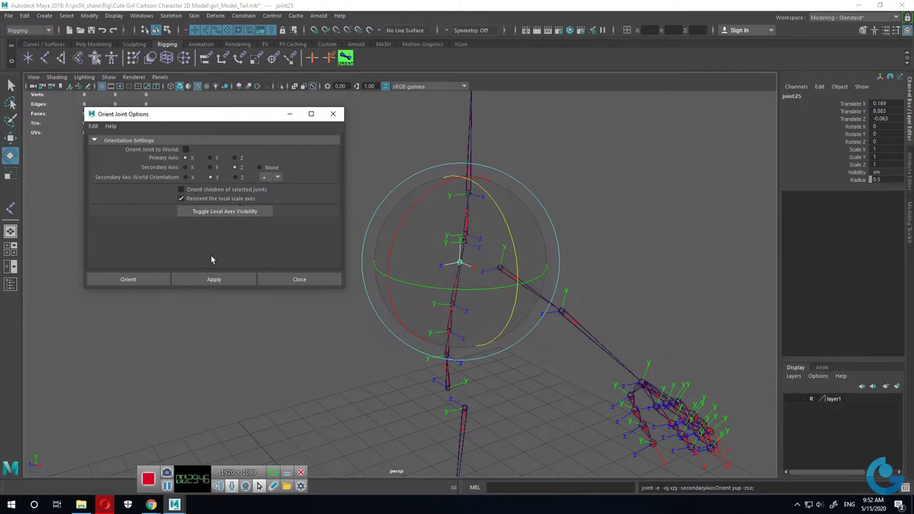
# Step: Reset the Orient Joint settings to defaults and close the window
pyautogui.click(93, 125)
pyautogui.click(115, 147)
pyautogui.click(298, 279)
pyautogui.moveTo(521, 321)
pyautogui.keyDown('alt'); pyautogui.mouseDown()
pyautogui.moveTo(623, 331)
pyautogui.moveTo(429, 306)
pyautogui.moveTo(570, 350)
pyautogui.moveTo(498, 366)
pyautogui.moveTo(508, 288)
pyautogui.moveTo(423, 331)
pyautogui.moveTo(461, 284)
pyautogui.moveTo(466, 344)
pyautogui.moveTo(514, 327)
pyautogui.mouseUp(); pyautogui.keyUp('alt')
# Step: Parent the arm chain joint14 under shoulder joint25 with P
pyautogui.click(510, 323)
pyautogui.moveTo(510, 323)
pyautogui.keyDown('alt'); pyautogui.mouseDown(button='right')
pyautogui.moveTo(415, 292)
pyautogui.moveTo(535, 403)
pyautogui.mouseUp(button='right'); pyautogui.keyUp('alt')
pyautogui.click(475, 340)
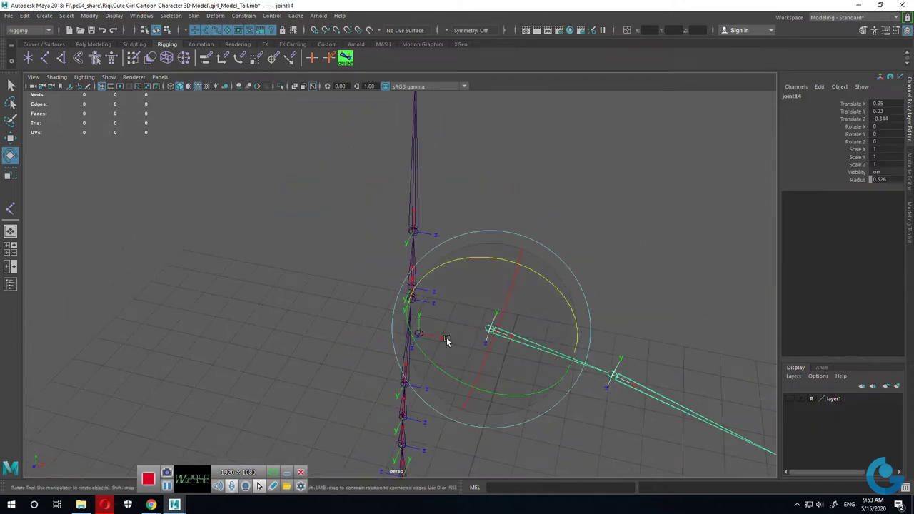
pyautogui.press('w')
pyautogui.click(421, 335)
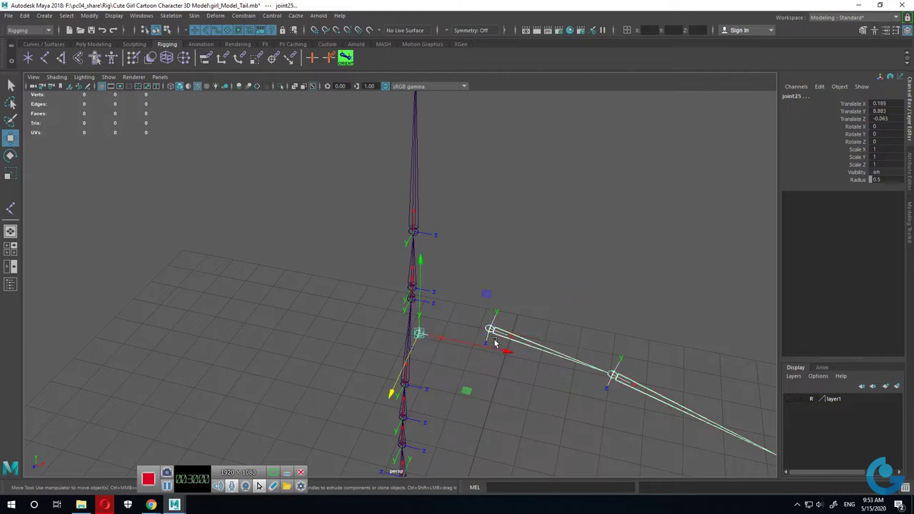
pyautogui.press('p')
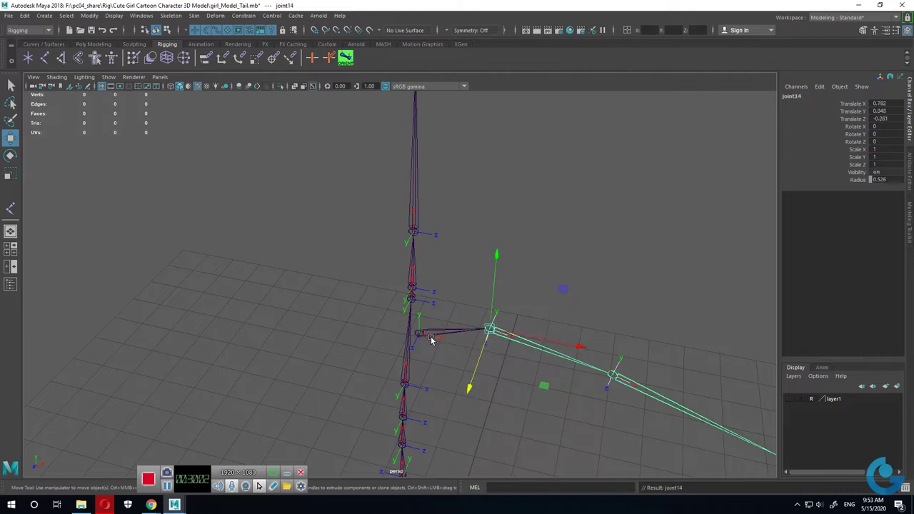
# Step: Select the shoulder, spine and hip joints to check the new hierarchy
pyautogui.moveTo(442, 352)
pyautogui.keyDown('alt'); pyautogui.mouseDown()
pyautogui.moveTo(481, 364)
pyautogui.moveTo(505, 302)
pyautogui.moveTo(425, 321)
pyautogui.mouseUp(); pyautogui.keyUp('alt')
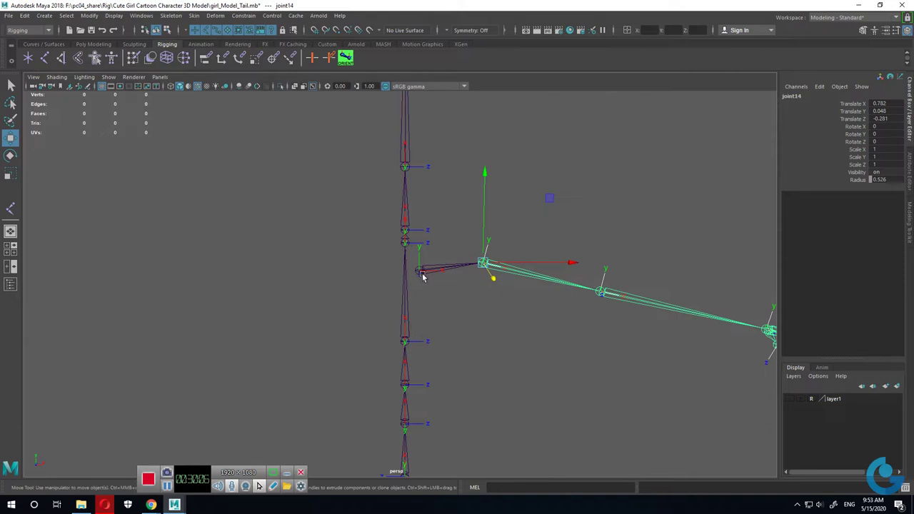
pyautogui.click(421, 273)
pyautogui.click(409, 309)
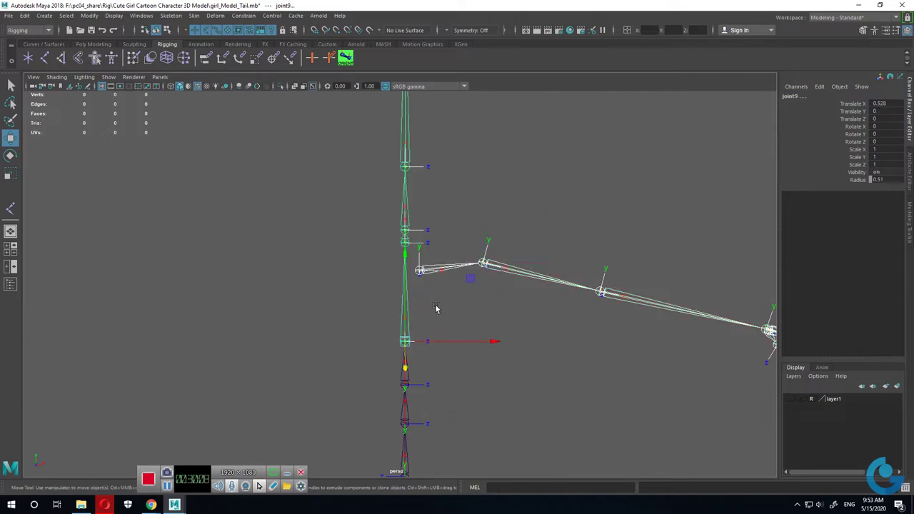
pyautogui.hotkey('ctrl', 'z')
pyautogui.moveTo(516, 358)
pyautogui.keyDown('alt'); pyautogui.mouseDown()
pyautogui.moveTo(445, 347)
pyautogui.moveTo(445, 307)
pyautogui.moveTo(425, 296)
pyautogui.mouseUp(); pyautogui.keyUp('alt')
pyautogui.click(404, 266)
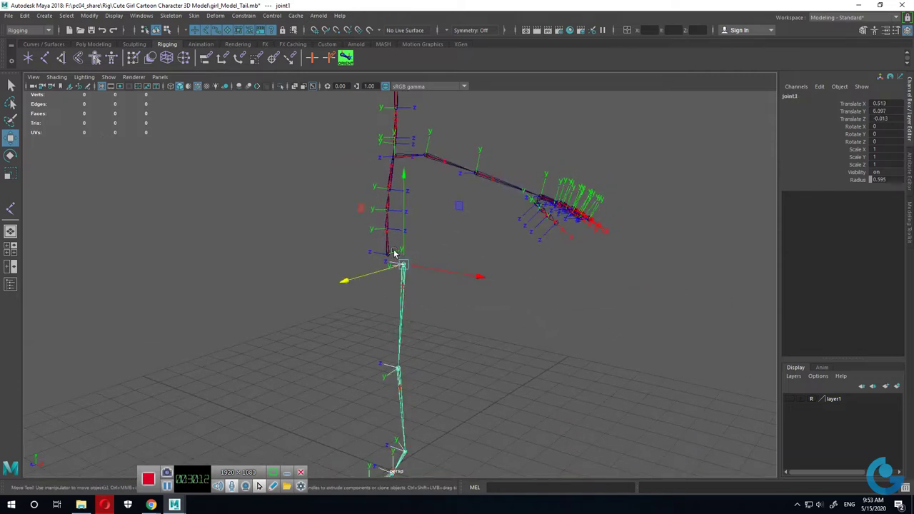
pyautogui.click(386, 254)
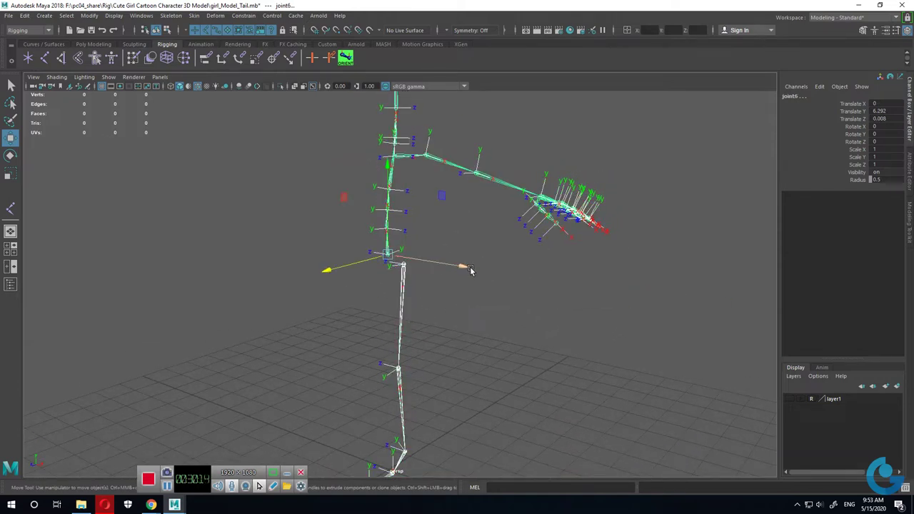
pyautogui.click(584, 322)
pyautogui.moveTo(583, 322)
pyautogui.keyDown('alt'); pyautogui.mouseDown()
pyautogui.moveTo(435, 302)
pyautogui.moveTo(561, 361)
pyautogui.mouseUp(); pyautogui.keyUp('alt')
# Step: Show the character mesh layer1 again and orbit toward the head and arm
pyautogui.click(789, 399)
pyautogui.moveTo(666, 392)
pyautogui.keyDown('alt'); pyautogui.mouseDown()
pyautogui.moveTo(571, 389)
pyautogui.moveTo(488, 322)
pyautogui.moveTo(400, 317)
pyautogui.moveTo(516, 306)
pyautogui.moveTo(539, 398)
pyautogui.moveTo(443, 357)
pyautogui.moveTo(336, 331)
pyautogui.moveTo(445, 321)
pyautogui.moveTo(539, 329)
pyautogui.moveTo(548, 323)
pyautogui.moveTo(504, 341)
pyautogui.moveTo(493, 310)
pyautogui.moveTo(514, 238)
pyautogui.mouseUp(); pyautogui.keyUp('alt')
pyautogui.scroll(3, 550, 388)
pyautogui.scroll(2, 484, 307)
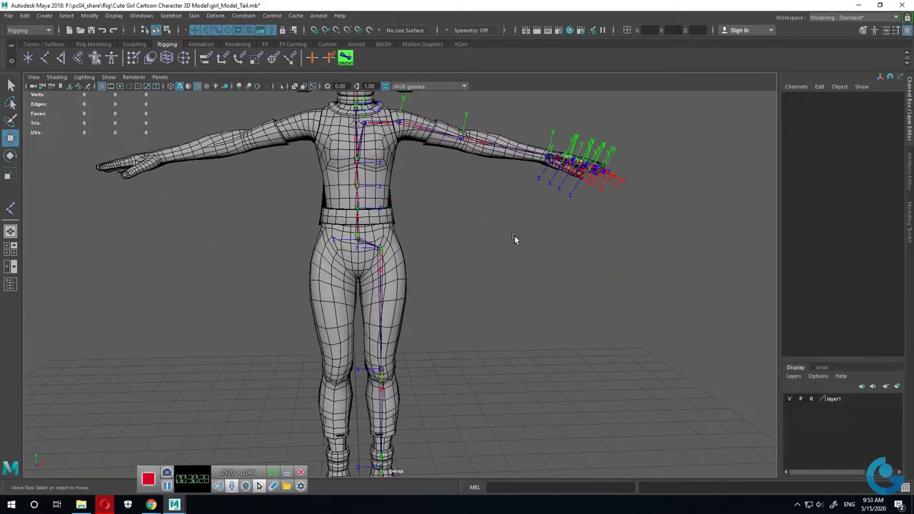
pyautogui.moveTo(522, 210)
pyautogui.keyDown('alt'); pyautogui.mouseDown()
pyautogui.moveTo(471, 302)
pyautogui.moveTo(362, 292)
pyautogui.mouseUp(); pyautogui.keyUp('alt')
pyautogui.keyDown('alt'); pyautogui.moveTo(361, 288); pyautogui.dragTo(535, 282, button='right'); pyautogui.keyUp('alt')
pyautogui.scroll(3, 451, 315)
pyautogui.moveTo(452, 316)
pyautogui.keyDown('alt'); pyautogui.mouseDown()
pyautogui.moveTo(471, 325)
pyautogui.moveTo(500, 315)
pyautogui.moveTo(438, 296)
pyautogui.moveTo(484, 300)
pyautogui.moveTo(496, 265)
pyautogui.moveTo(504, 333)
pyautogui.moveTo(512, 337)
pyautogui.moveTo(458, 321)
pyautogui.moveTo(453, 330)
pyautogui.moveTo(519, 368)
pyautogui.moveTo(447, 304)
pyautogui.moveTo(426, 263)
pyautogui.mouseUp(); pyautogui.keyUp('alt')
pyautogui.scroll(-3, 519, 368)
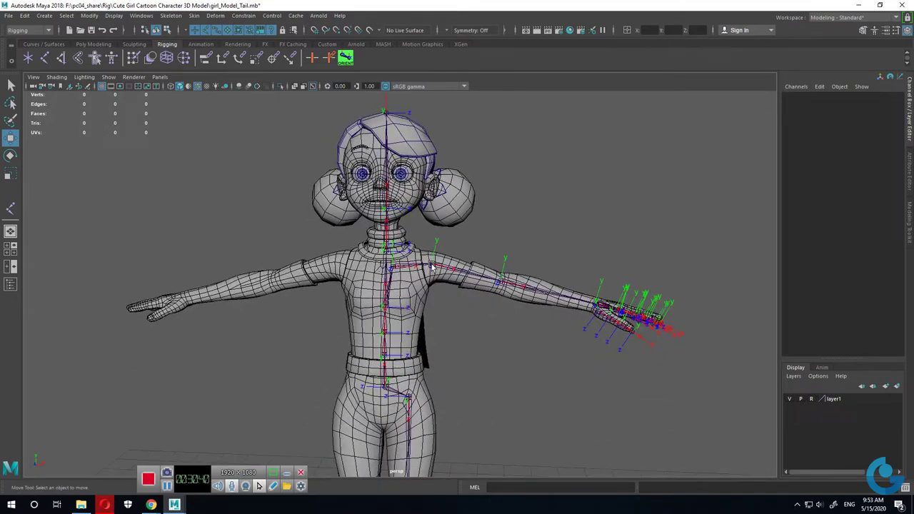
# Step: Frame the whole figure and select the shoulder joint
pyautogui.click(431, 267)
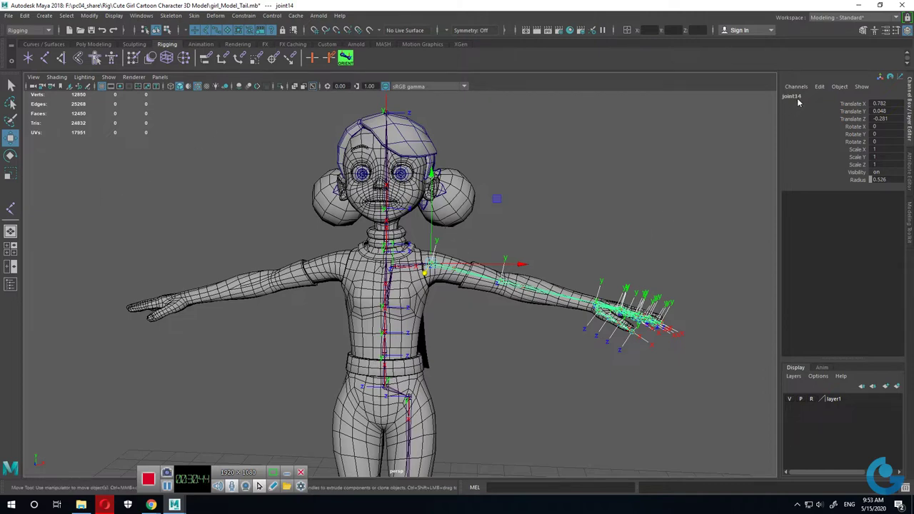
pyautogui.keyDown('alt'); pyautogui.moveTo(528, 400); pyautogui.dragTo(523, 311, button='middle'); pyautogui.keyUp('alt')
pyautogui.keyDown('alt'); pyautogui.moveTo(523, 311); pyautogui.dragTo(480, 296, button='right'); pyautogui.keyUp('alt')
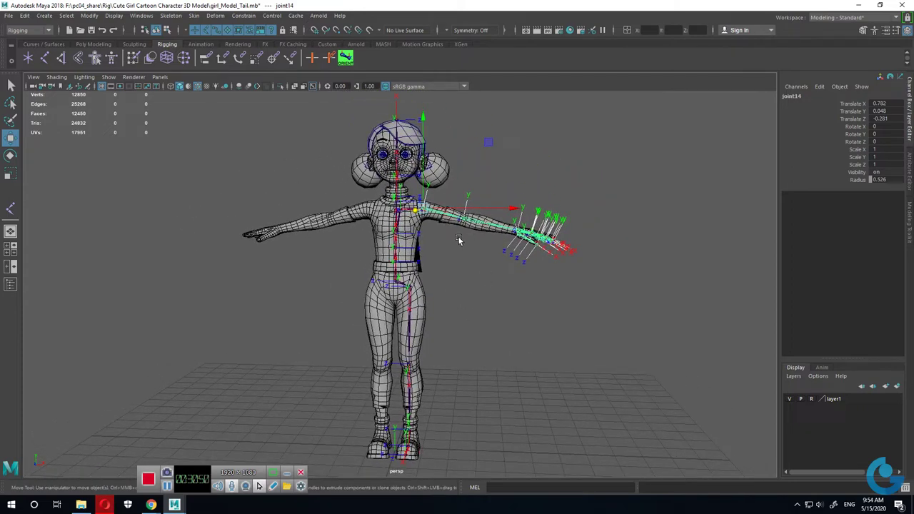
pyautogui.keyDown('alt'); pyautogui.moveTo(444, 448); pyautogui.dragTo(474, 410); pyautogui.keyUp('alt')
pyautogui.click(475, 410)
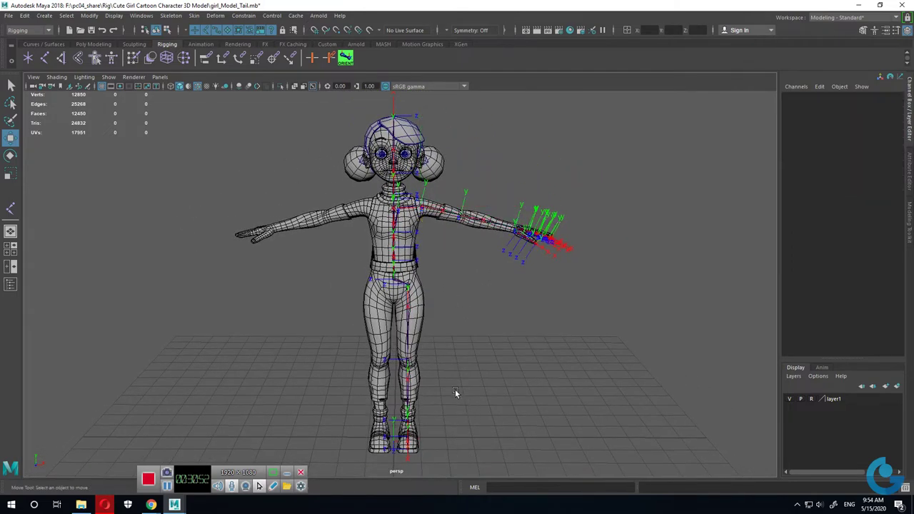
pyautogui.click(398, 280)
pyautogui.moveTo(398, 281)
pyautogui.keyDown('alt'); pyautogui.mouseDown()
pyautogui.moveTo(422, 388)
pyautogui.moveTo(359, 158)
pyautogui.mouseUp(); pyautogui.keyUp('alt')
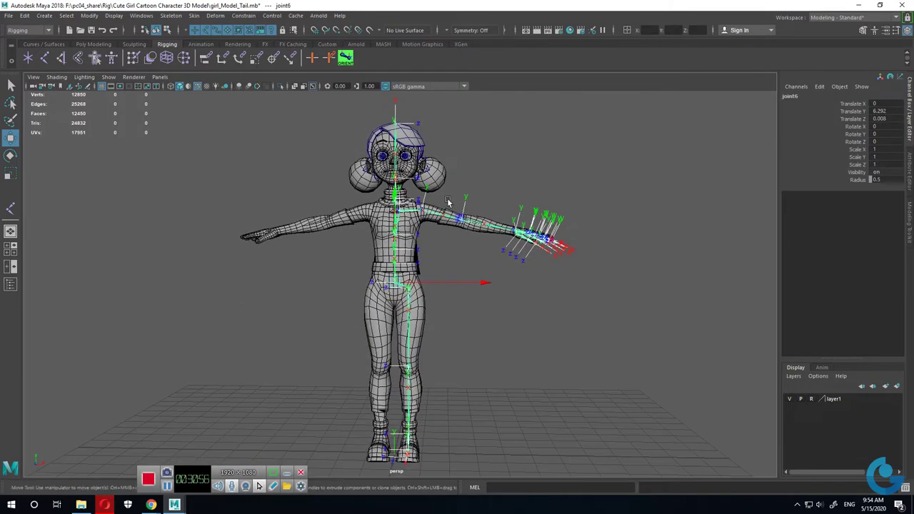
pyautogui.click(403, 209)
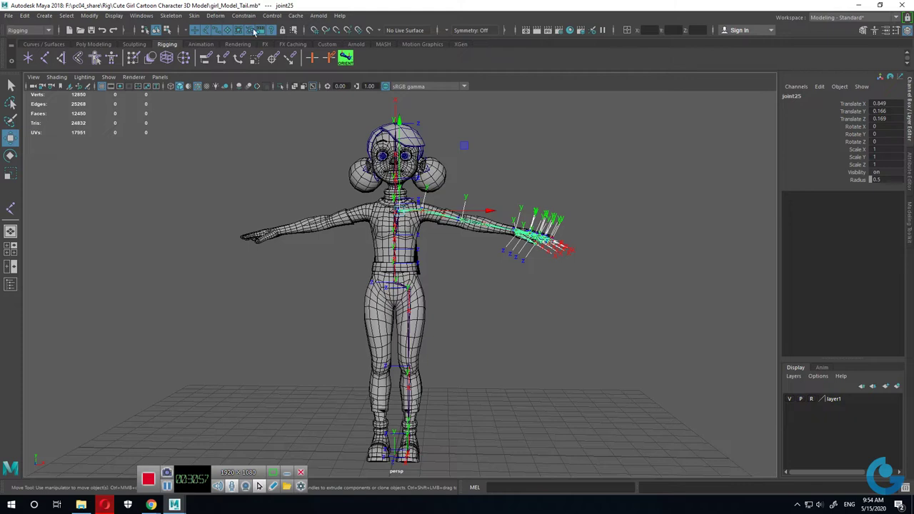
pyautogui.click(170, 16)
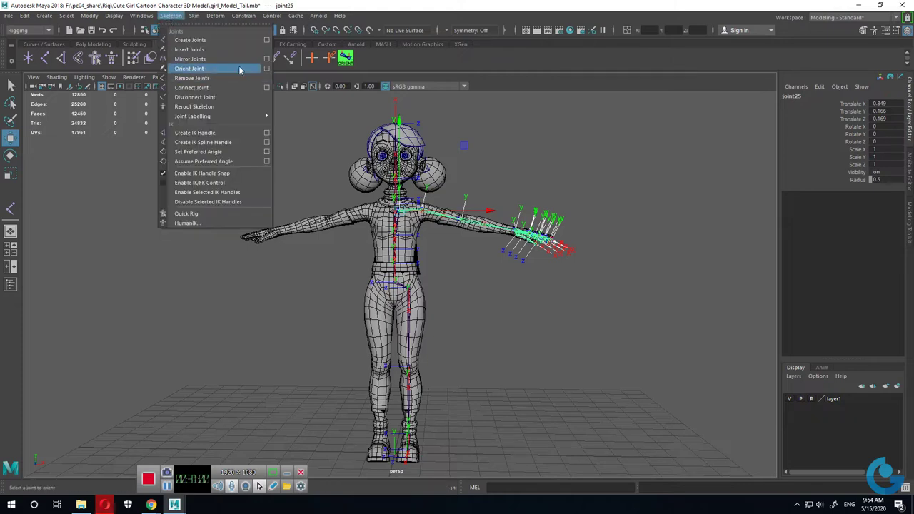
# Step: Reset Mirror Joints options to YZ with Behavior and mirror the arm chain
pyautogui.click(267, 58)
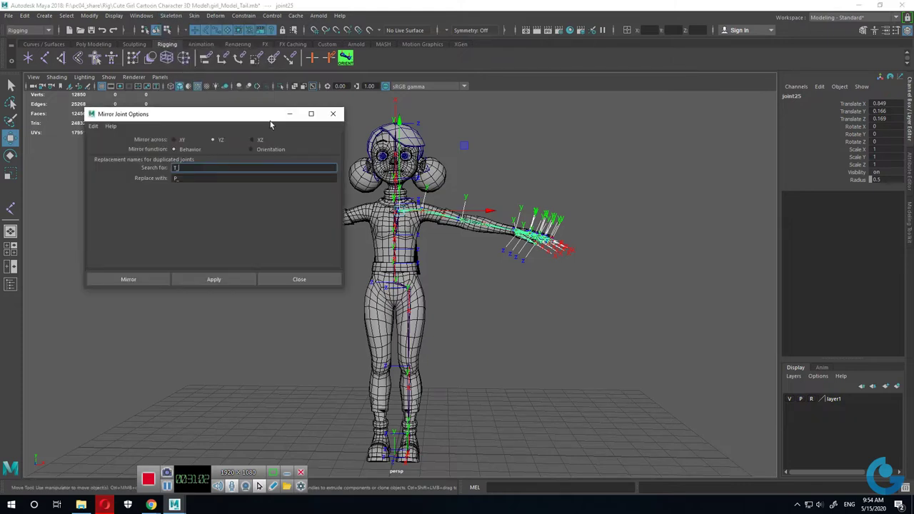
pyautogui.moveTo(250, 119); pyautogui.dragTo(211, 126)
pyautogui.click(60, 134)
pyautogui.click(72, 156)
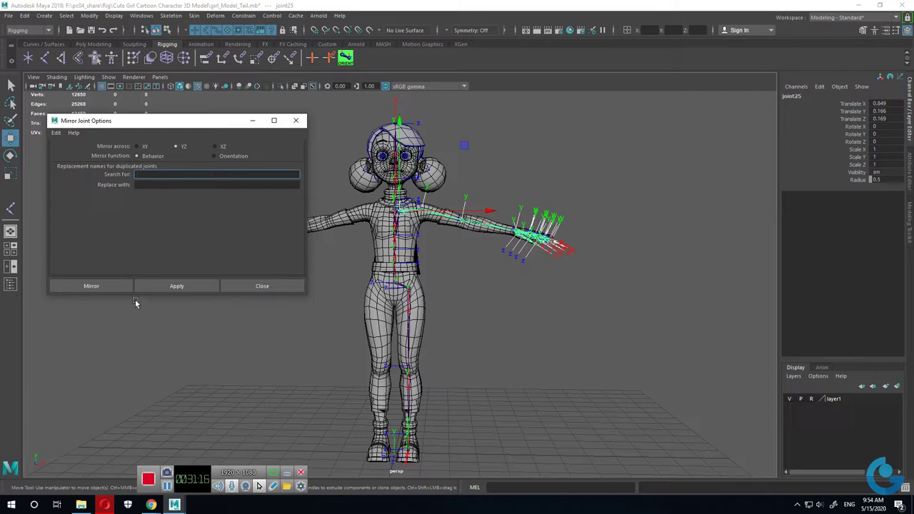
pyautogui.click(177, 286)
# Step: Mirror the leg chain across YZ, then orbit to a front view
pyautogui.click(409, 288)
pyautogui.click(175, 286)
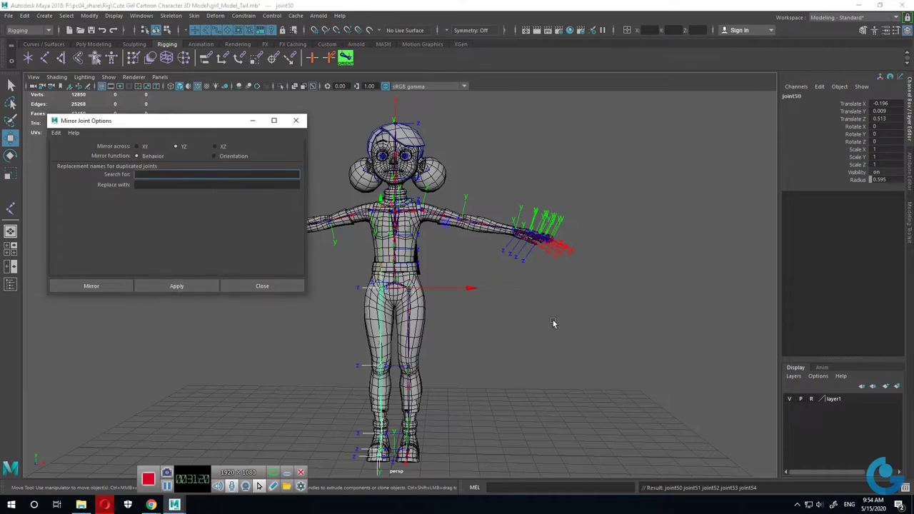
pyautogui.click(550, 323)
pyautogui.moveTo(570, 331)
pyautogui.keyDown('alt'); pyautogui.mouseDown()
pyautogui.moveTo(635, 334)
pyautogui.moveTo(498, 379)
pyautogui.mouseUp(); pyautogui.keyUp('alt')
pyautogui.scroll(3, 635, 333)
# Step: Test-rotate both arm chains with the Rotate tool, then undo back to rest pose
pyautogui.click(296, 121)
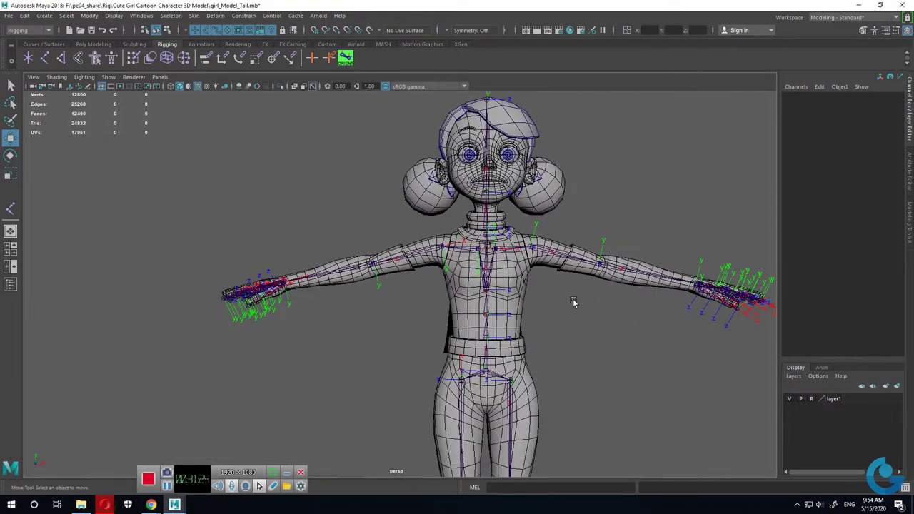
pyautogui.keyDown('alt'); pyautogui.moveTo(567, 291); pyautogui.dragTo(438, 292, button='middle'); pyautogui.keyUp('alt')
pyautogui.scroll(2, 453, 294)
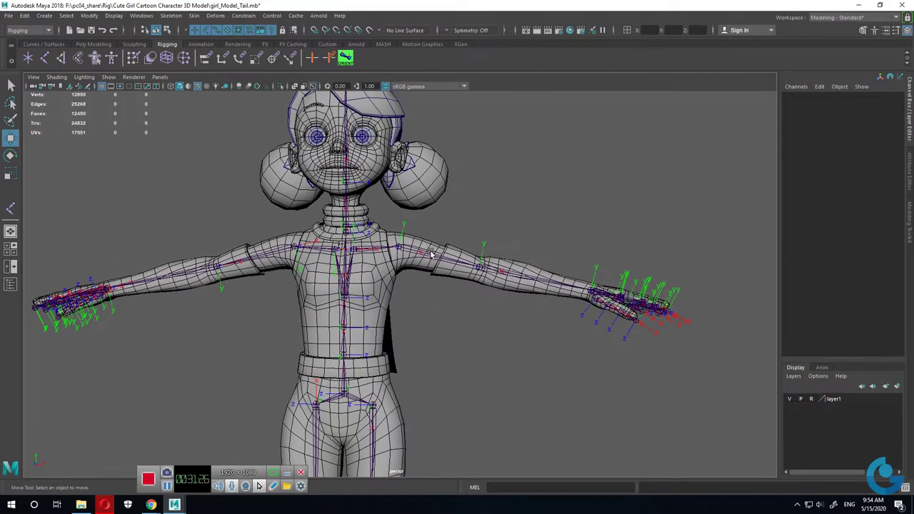
pyautogui.click(431, 253)
pyautogui.keyDown('shift'); pyautogui.click(270, 255); pyautogui.keyUp('shift')
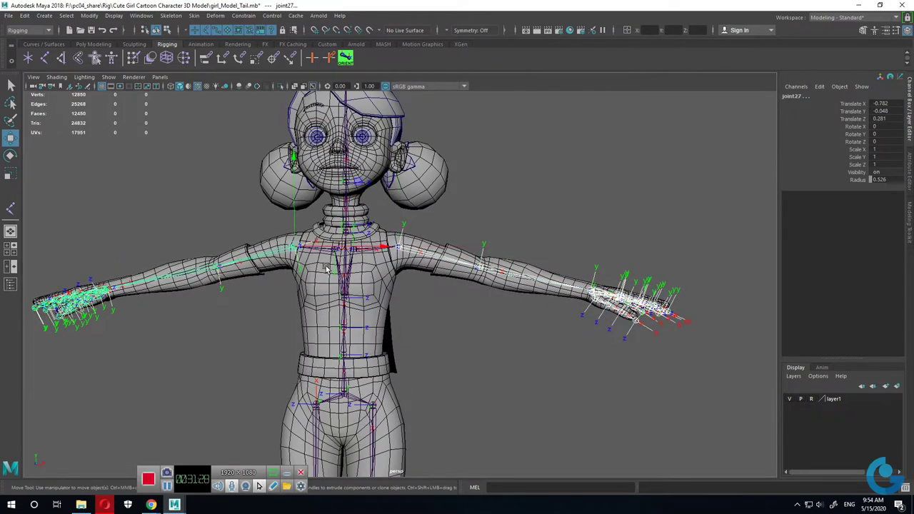
pyautogui.press('e')
pyautogui.moveTo(364, 201)
pyautogui.mouseDown()
pyautogui.moveTo(377, 250)
pyautogui.moveTo(375, 212)
pyautogui.mouseUp()
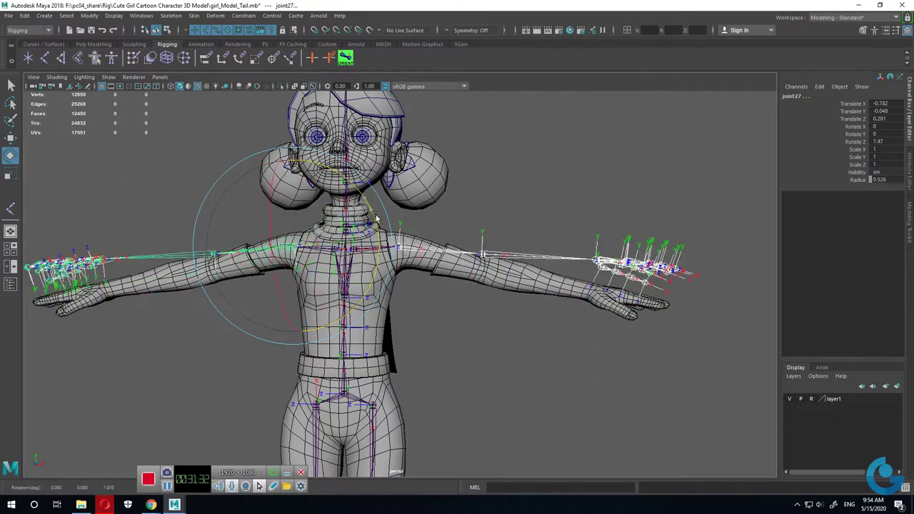
pyautogui.hotkey('ctrl', 'z')
pyautogui.hotkey('ctrl', 'z')
# Step: Swing the left leg chain as a rotation test and undo it
pyautogui.scroll(-5, 541, 221)
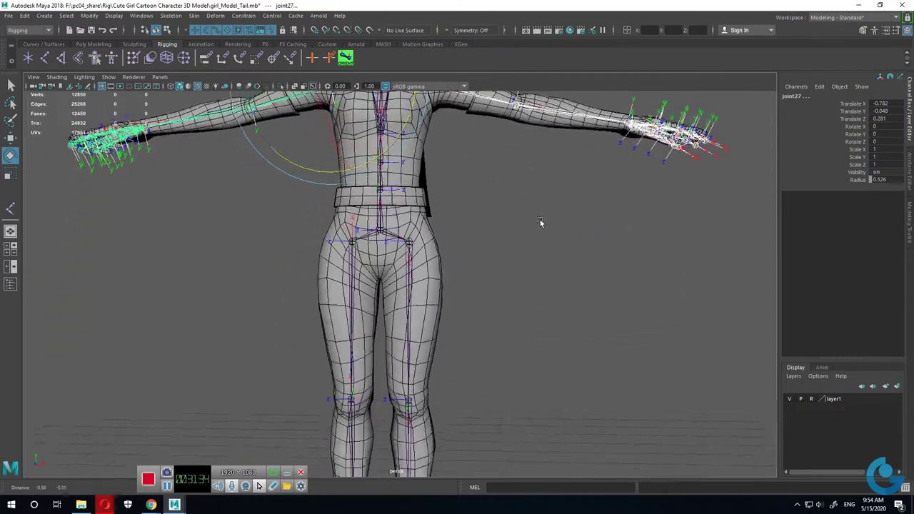
pyautogui.scroll(1, 415, 300)
pyautogui.click(406, 310)
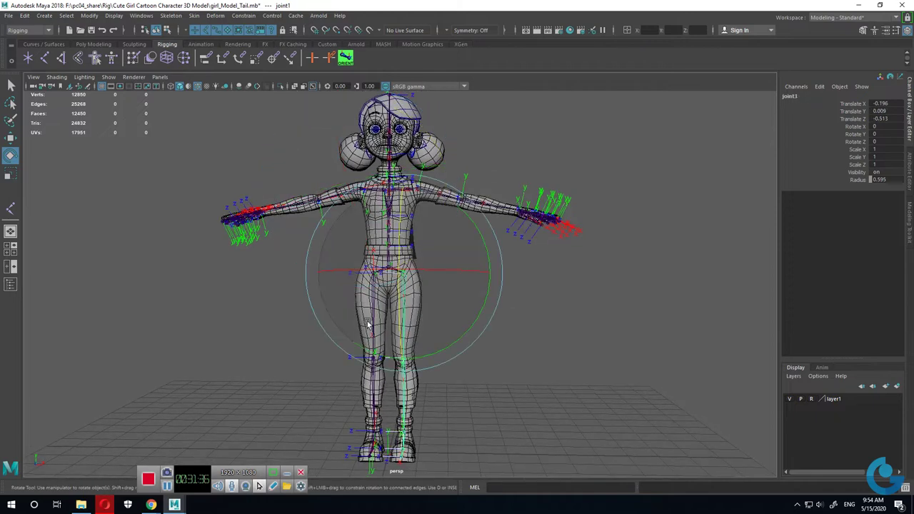
pyautogui.click(373, 325)
pyautogui.click(372, 323)
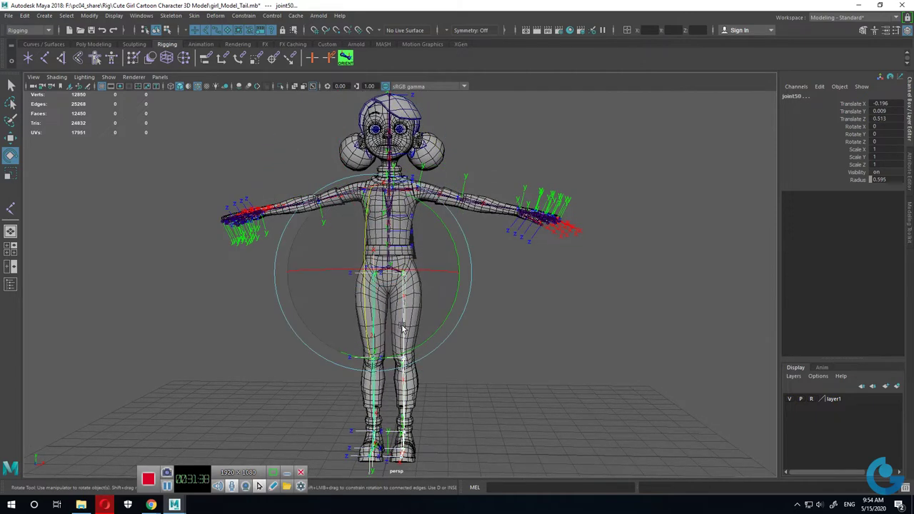
pyautogui.moveTo(433, 330)
pyautogui.mouseDown()
pyautogui.moveTo(425, 330)
pyautogui.moveTo(472, 341)
pyautogui.mouseUp()
pyautogui.hotkey('ctrl', 'z')
# Step: Orbit to the character's side and select the spine joint
pyautogui.click(516, 348)
pyautogui.moveTo(537, 343)
pyautogui.keyDown('alt'); pyautogui.mouseDown()
pyautogui.moveTo(364, 351)
pyautogui.moveTo(406, 341)
pyautogui.moveTo(418, 312)
pyautogui.mouseUp(); pyautogui.keyUp('alt')
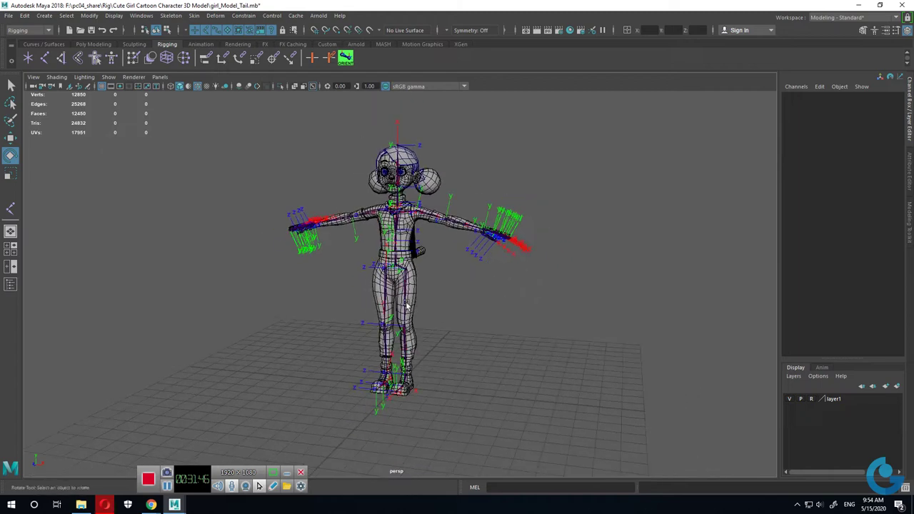
pyautogui.scroll(2, 419, 311)
pyautogui.scroll(2, 418, 313)
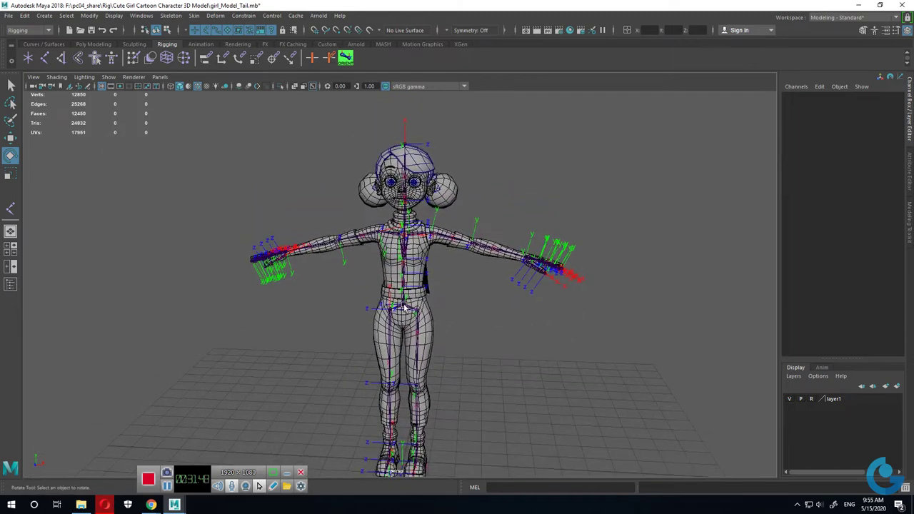
pyautogui.click(404, 309)
pyautogui.moveTo(540, 179); pyautogui.dragTo(527, 286, button='right')
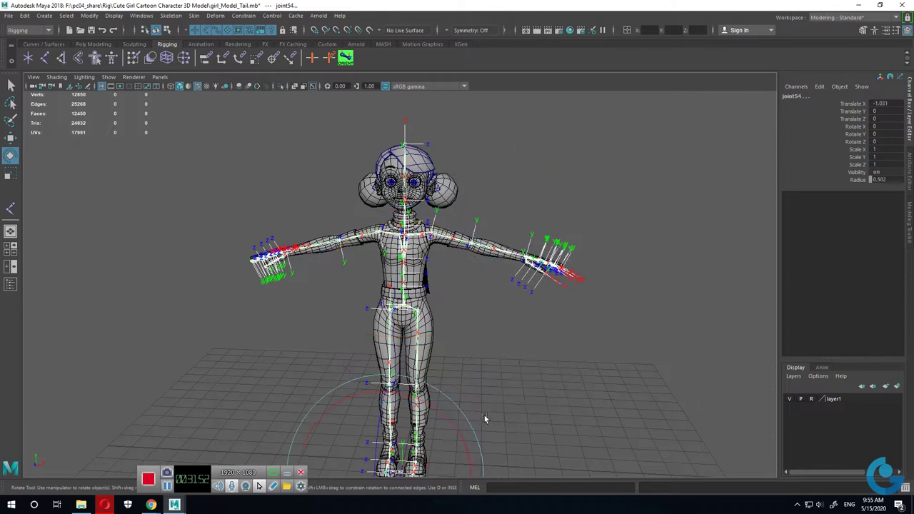
pyautogui.click(116, 15)
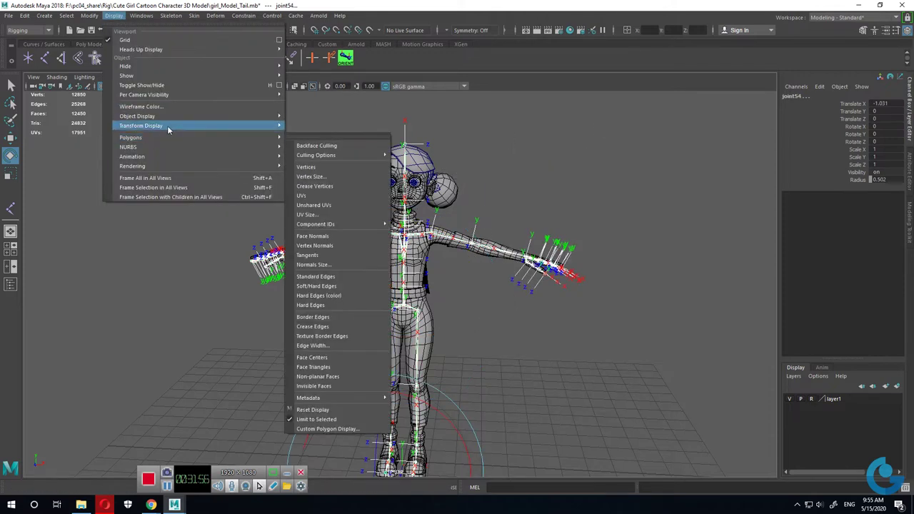
# Step: Hide the joint local rotation axes and orbit around the character
pyautogui.moveTo(140, 126)
pyautogui.click(319, 142)
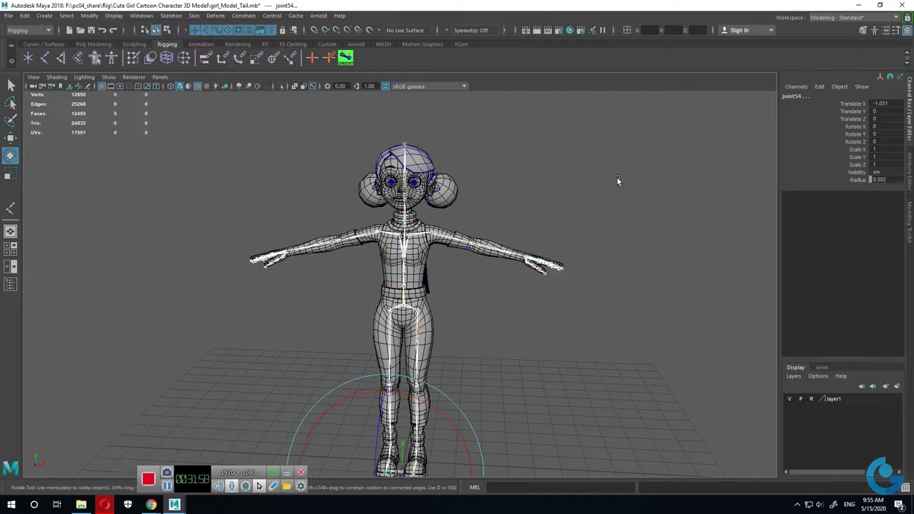
pyautogui.click(550, 341)
pyautogui.moveTo(550, 341)
pyautogui.keyDown('alt'); pyautogui.mouseDown()
pyautogui.moveTo(476, 363)
pyautogui.moveTo(510, 376)
pyautogui.moveTo(441, 348)
pyautogui.mouseUp(); pyautogui.keyUp('alt')
pyautogui.scroll(3, 540, 347)
pyautogui.scroll(3, 540, 347)
pyautogui.moveTo(541, 347)
pyautogui.keyDown('alt'); pyautogui.mouseDown()
pyautogui.moveTo(487, 333)
pyautogui.moveTo(326, 333)
pyautogui.mouseUp(); pyautogui.keyUp('alt')
pyautogui.keyDown('alt'); pyautogui.moveTo(416, 274); pyautogui.dragTo(399, 219); pyautogui.keyUp('alt')
pyautogui.moveTo(425, 286)
pyautogui.keyDown('alt'); pyautogui.mouseDown()
pyautogui.moveTo(525, 348)
pyautogui.moveTo(514, 265)
pyautogui.mouseUp(); pyautogui.keyUp('alt')
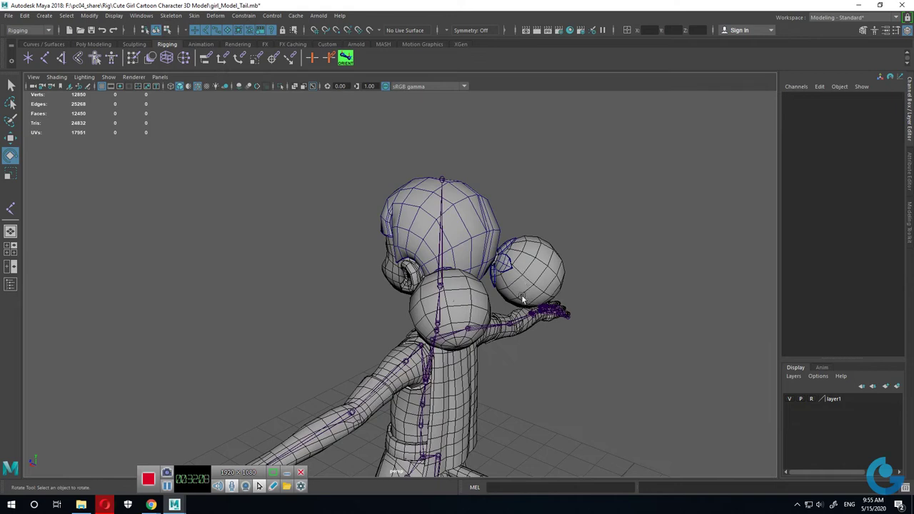
pyautogui.moveTo(411, 254)
pyautogui.keyDown('alt'); pyautogui.mouseDown()
pyautogui.moveTo(382, 238)
pyautogui.moveTo(480, 276)
pyautogui.moveTo(463, 286)
pyautogui.moveTo(404, 270)
pyautogui.mouseUp(); pyautogui.keyUp('alt')
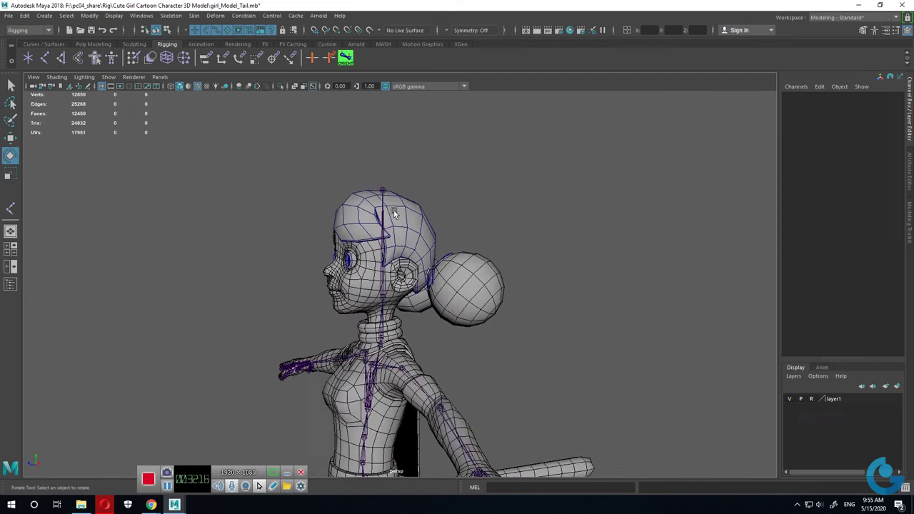
# Step: Maximize the side view to show the head and hair bun in profile
pyautogui.press('space')
pyautogui.press('space')
pyautogui.scroll(-8, 386, 286)
pyautogui.scroll(-3, 401, 276)
pyautogui.scroll(2, 568, 304)
pyautogui.scroll(3, 413, 295)
pyautogui.scroll(3, 613, 310)
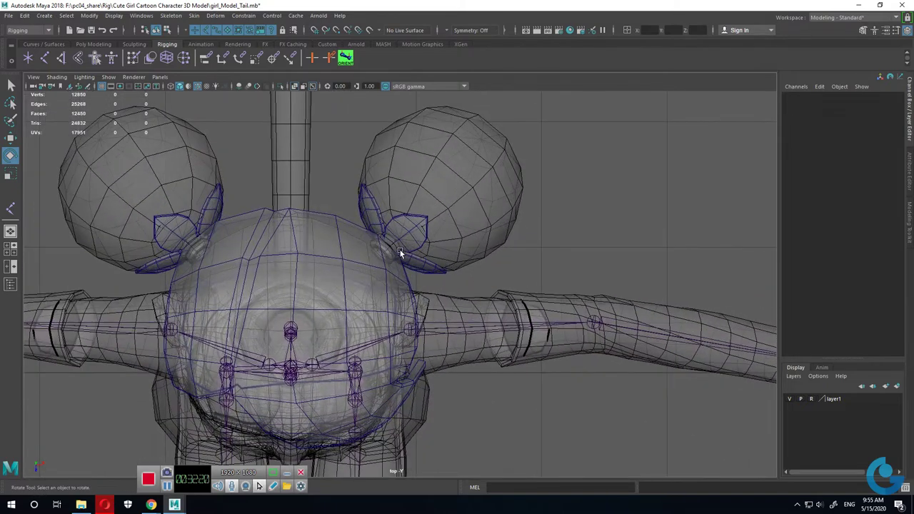
pyautogui.press('space')
pyautogui.press('space')
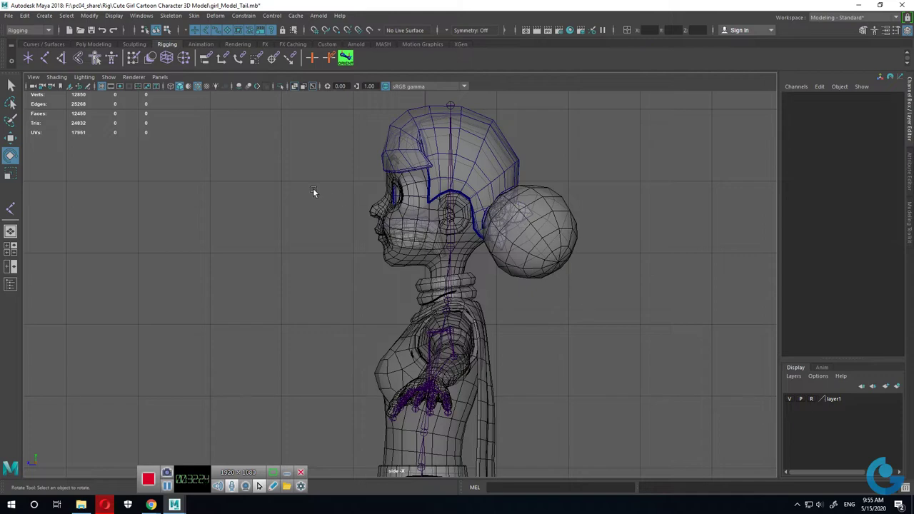
# Step: Draw a two-joint chain in the top view from behind the ear into the hair bun
pyautogui.press('y')
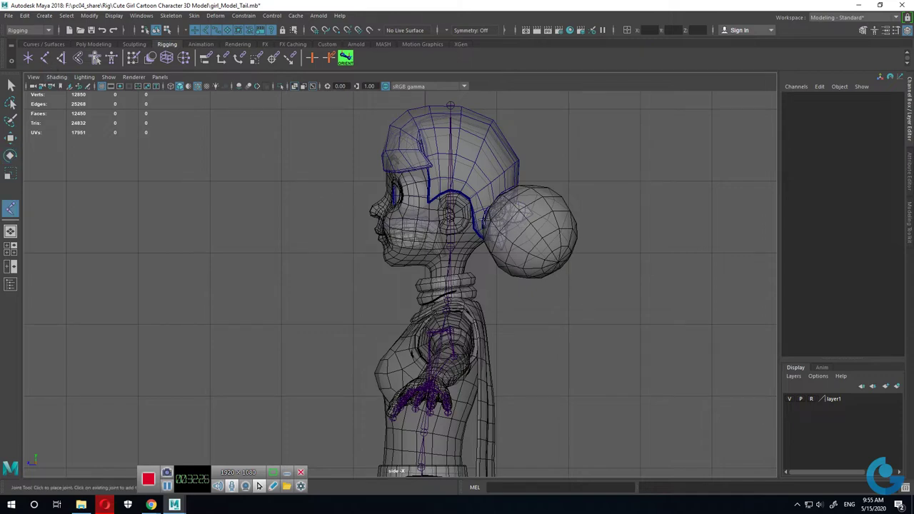
pyautogui.press('space')
pyautogui.press('space')
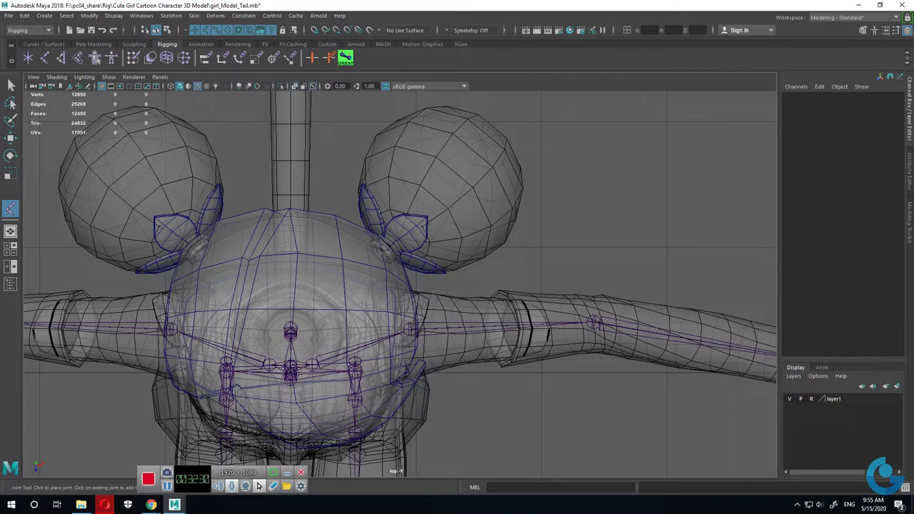
pyautogui.click(382, 248)
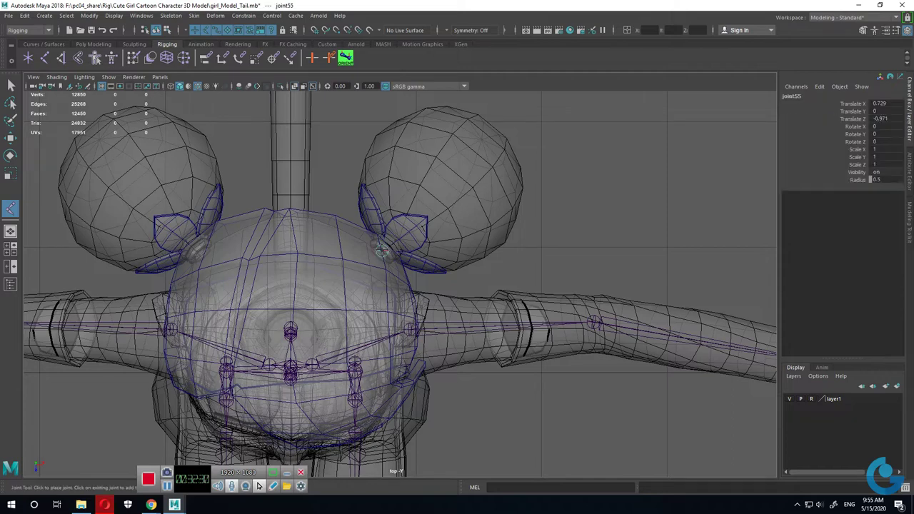
pyautogui.click(483, 141)
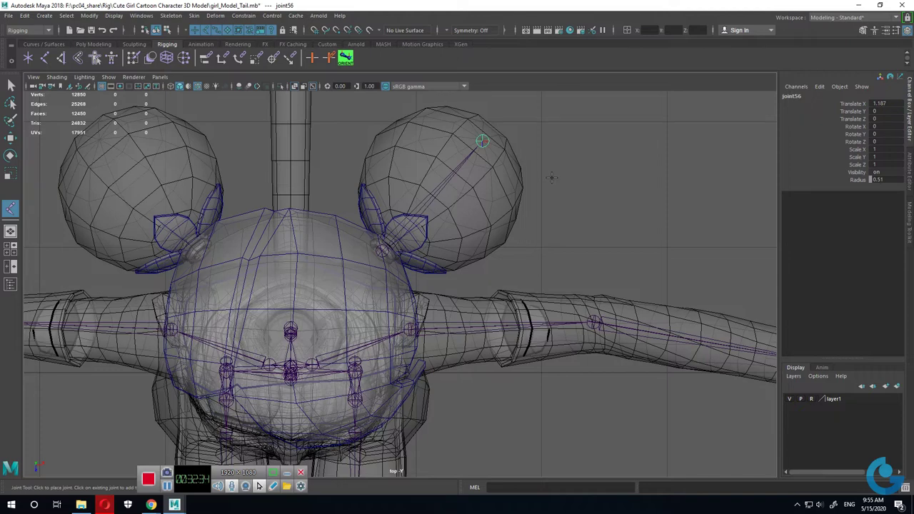
pyautogui.press('e')
# Step: In the side view, raise joint55 to bun height, at translate 0.729, 10.584, -0.971
pyautogui.press('space')
pyautogui.press('space')
pyautogui.scroll(-5, 579, 379)
pyautogui.scroll(-2, 463, 379)
pyautogui.press('w')
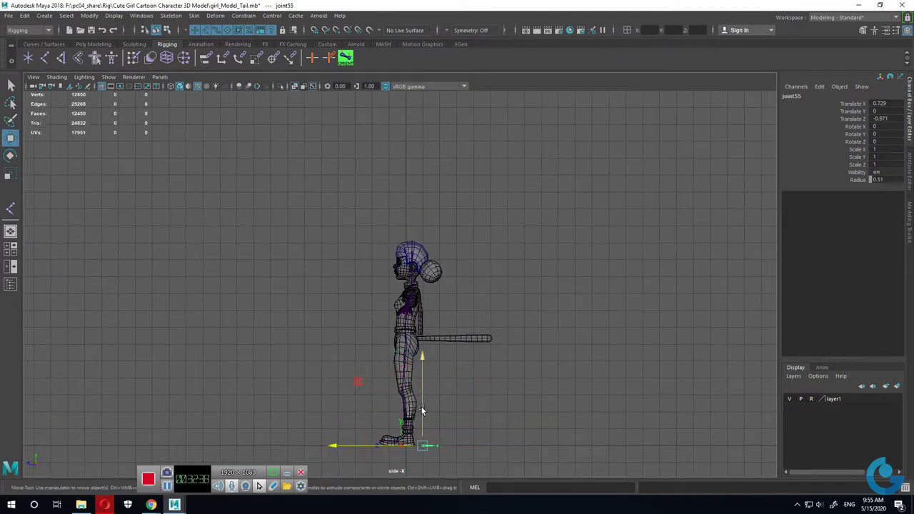
pyautogui.moveTo(421, 410); pyautogui.dragTo(433, 174)
pyautogui.scroll(3, 598, 398)
pyautogui.moveTo(598, 398)
pyautogui.keyDown('alt'); pyautogui.mouseDown(button='right')
pyautogui.moveTo(749, 378)
pyautogui.moveTo(680, 364)
pyautogui.moveTo(510, 374)
pyautogui.moveTo(694, 437)
pyautogui.mouseUp(button='right'); pyautogui.keyUp('alt')
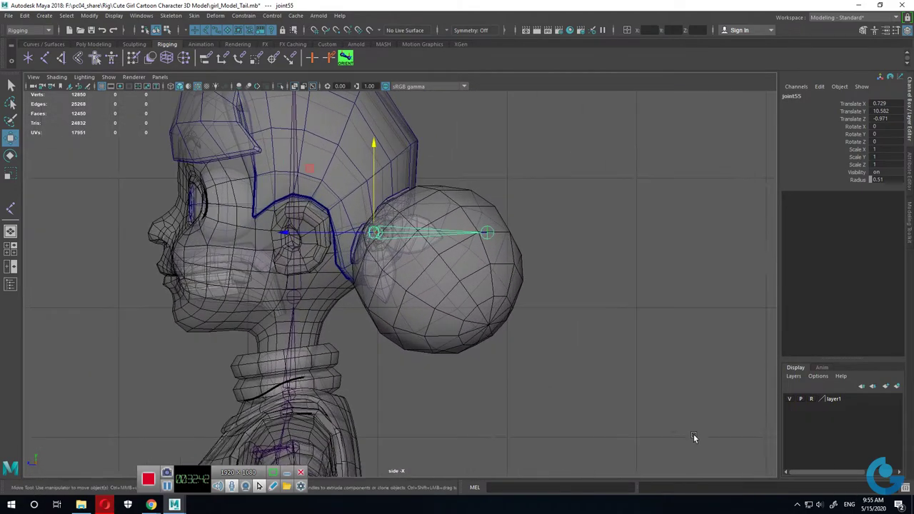
pyautogui.scroll(2, 469, 343)
pyautogui.scroll(2, 523, 366)
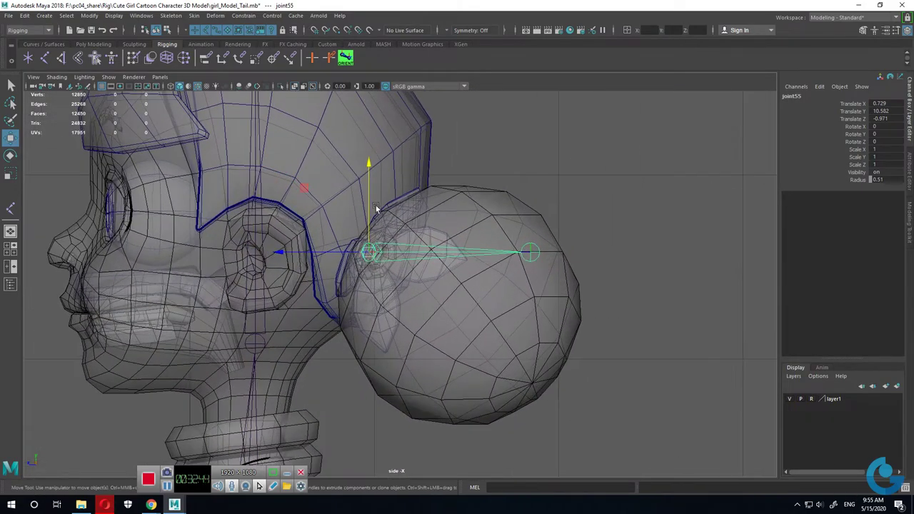
pyautogui.moveTo(368, 187); pyautogui.dragTo(368, 186)
# Step: Check the bun joint's placement in the front and top views
pyautogui.press('space')
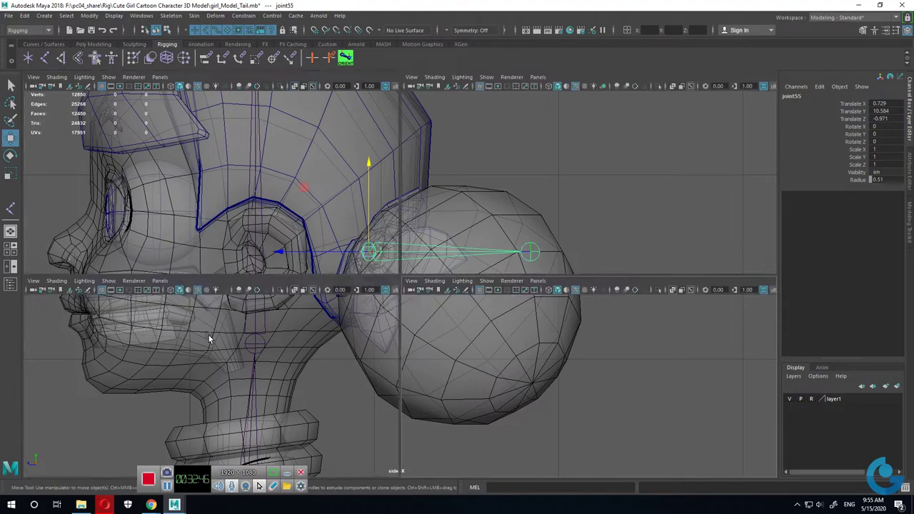
pyautogui.press('space')
pyautogui.press('f')
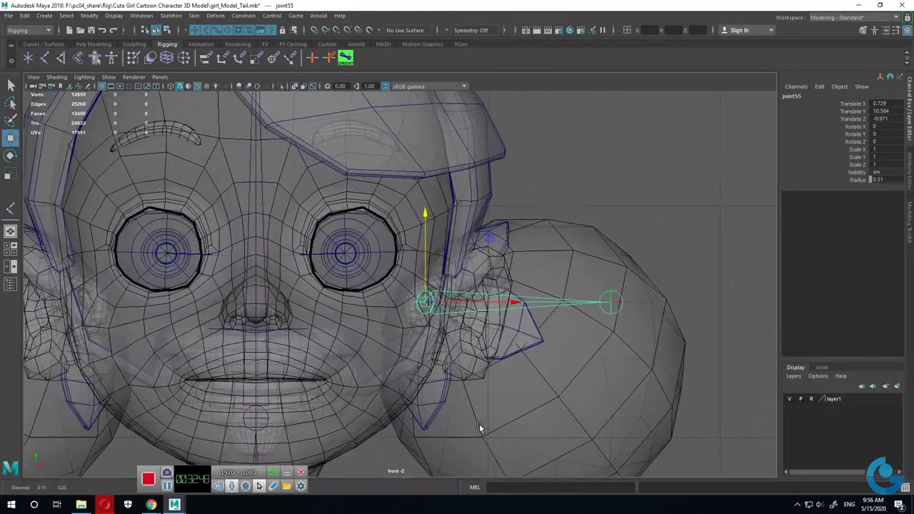
pyautogui.press('space')
pyautogui.press('space')
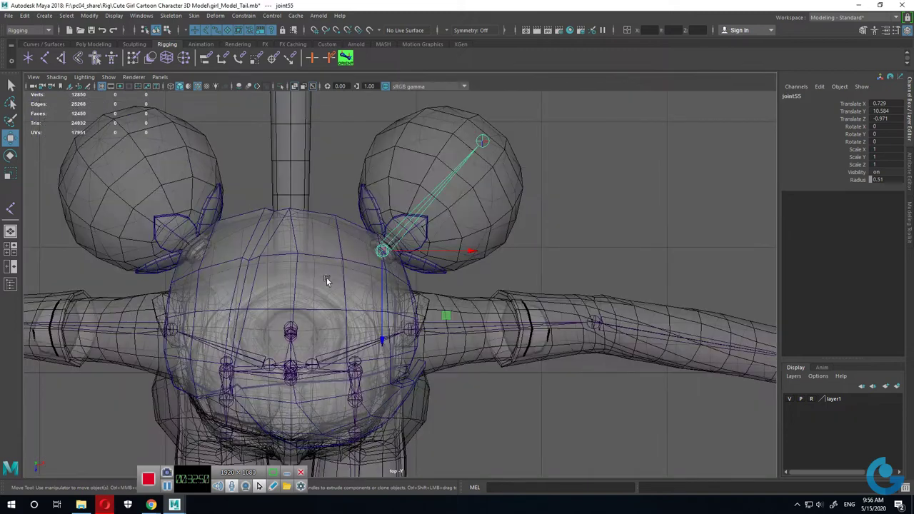
pyautogui.press('space')
pyautogui.press('space')
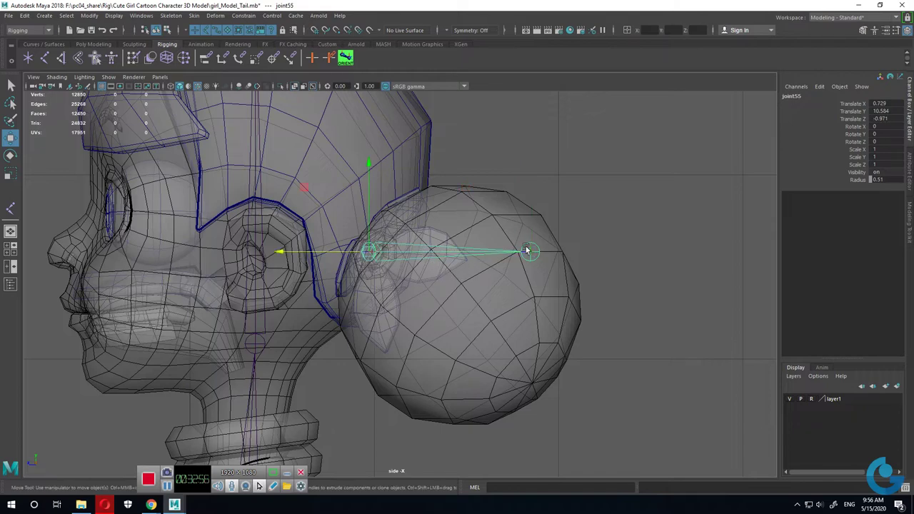
# Step: Tilt joint55 down into the hair bun to Rotate Z -30.805
pyautogui.press('e')
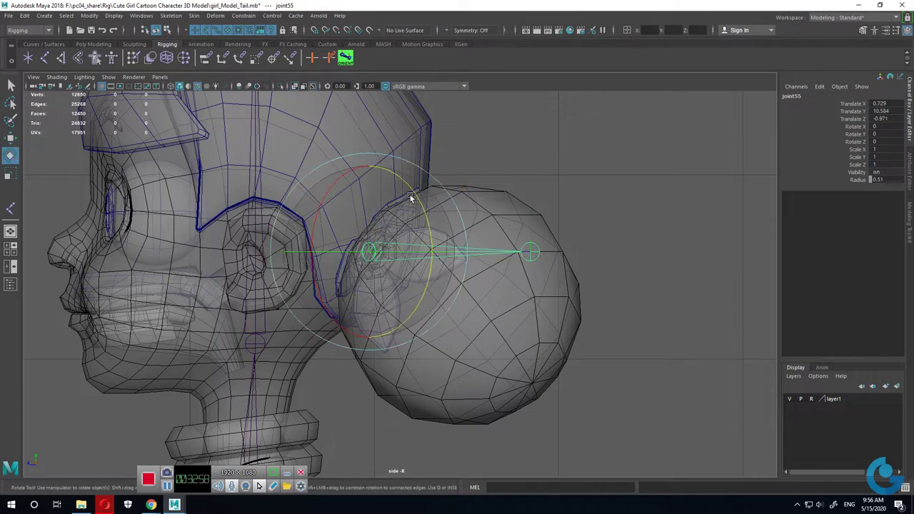
pyautogui.scroll(-3, 564, 257)
pyautogui.press('space')
pyautogui.press('space')
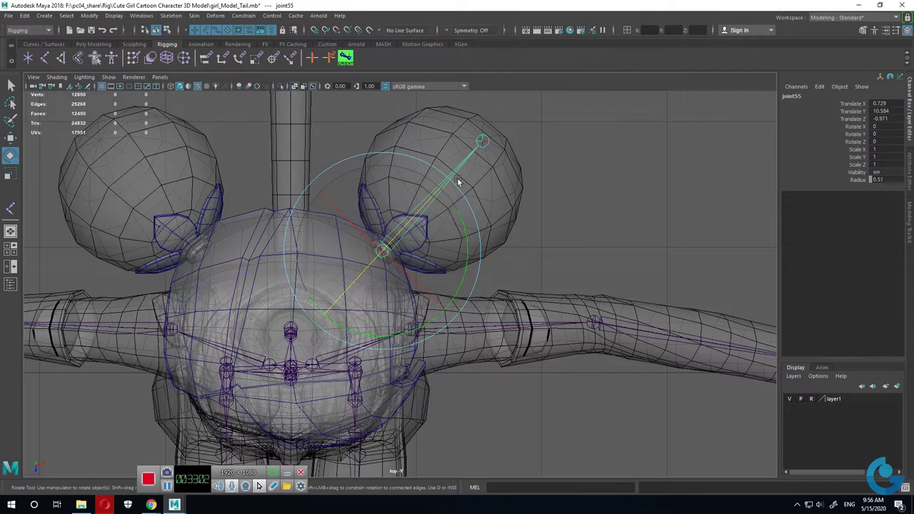
pyautogui.press('space')
pyautogui.press('space')
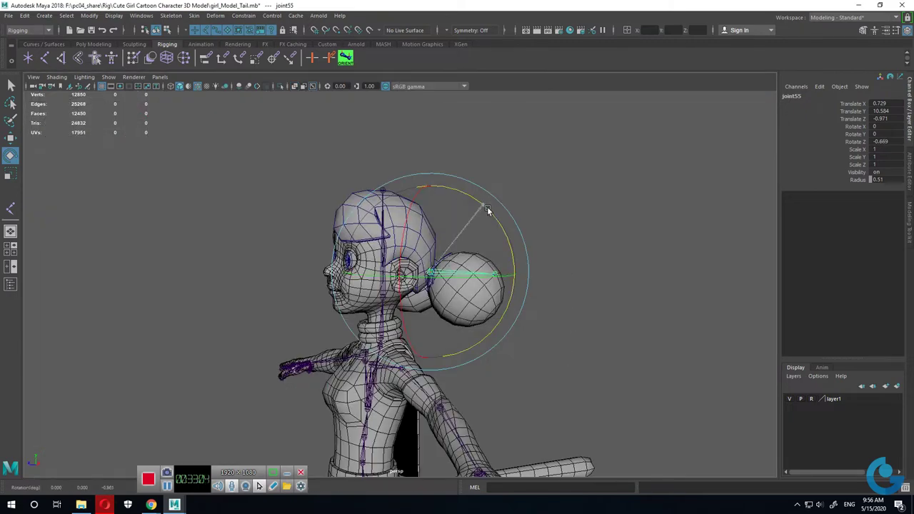
pyautogui.moveTo(487, 207); pyautogui.dragTo(492, 246)
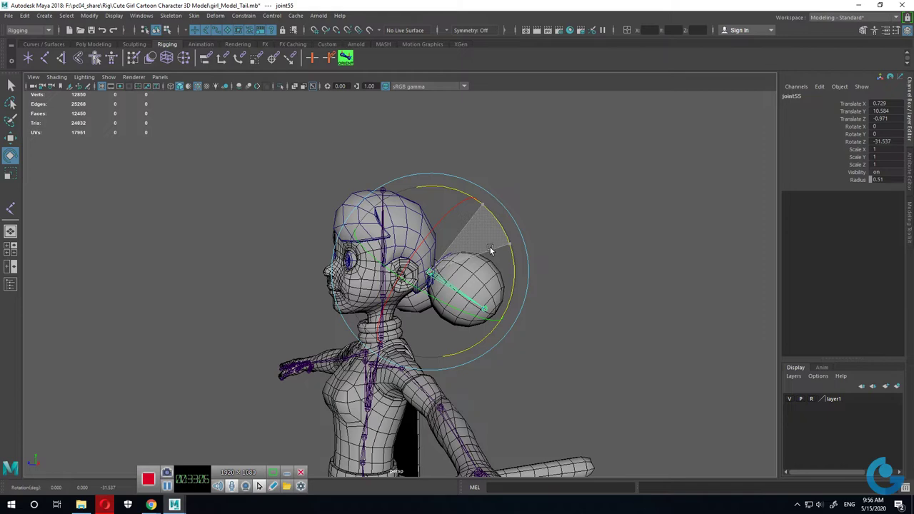
pyautogui.scroll(5, 490, 248)
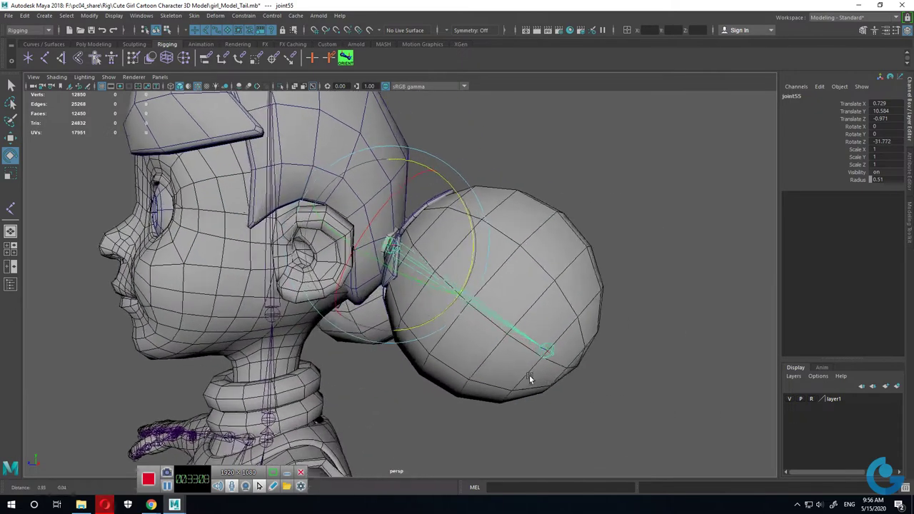
pyautogui.scroll(3, 538, 376)
pyautogui.moveTo(441, 230); pyautogui.dragTo(446, 242)
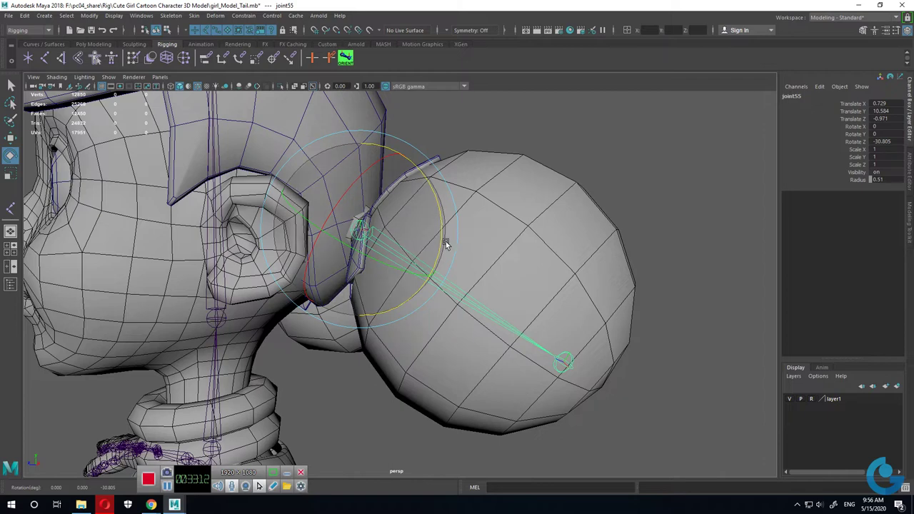
# Step: Stretch joint55 along X to Scale 1.168 so it reaches the bun's back
pyautogui.press('r')
pyautogui.moveTo(431, 276)
pyautogui.mouseDown()
pyautogui.moveTo(441, 287)
pyautogui.moveTo(768, 175)
pyautogui.mouseUp()
pyautogui.scroll(-2, 427, 301)
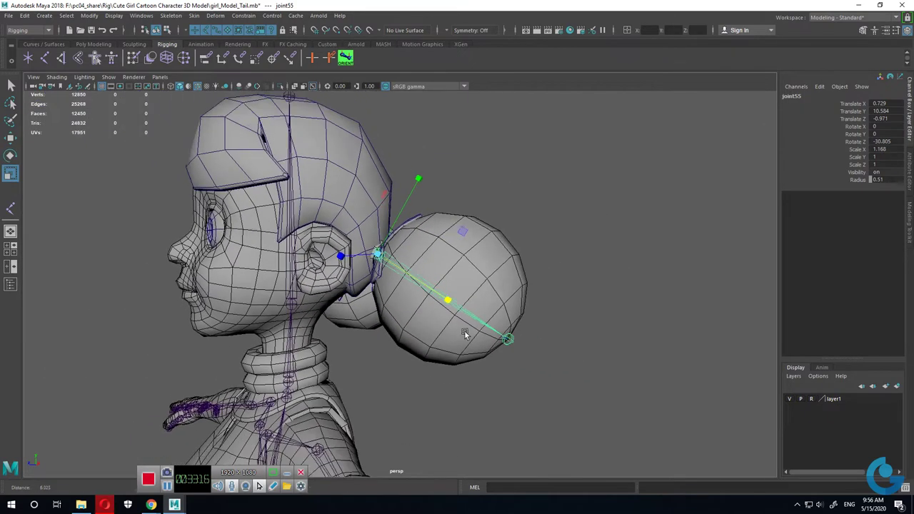
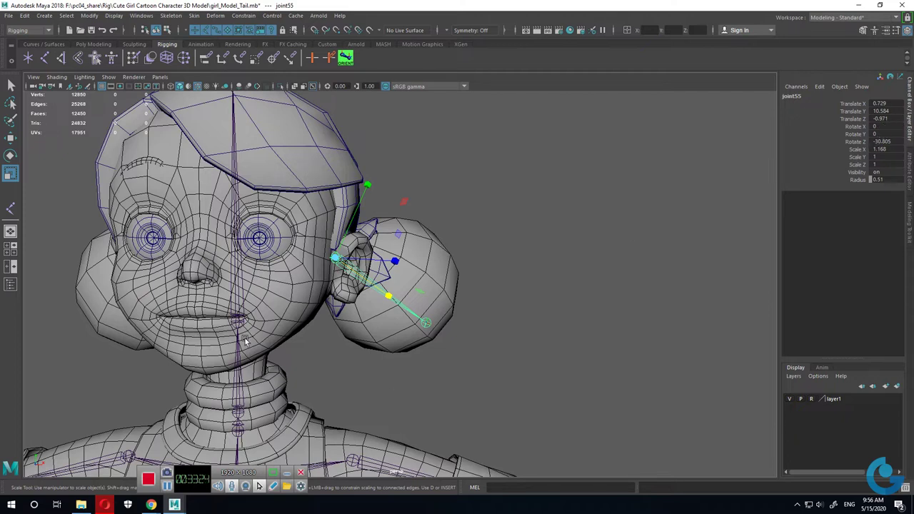
# Step: Open cometJointOrient and apply a Manual Rot Tweak to the hair bun's end joint
pyautogui.click(349, 61)
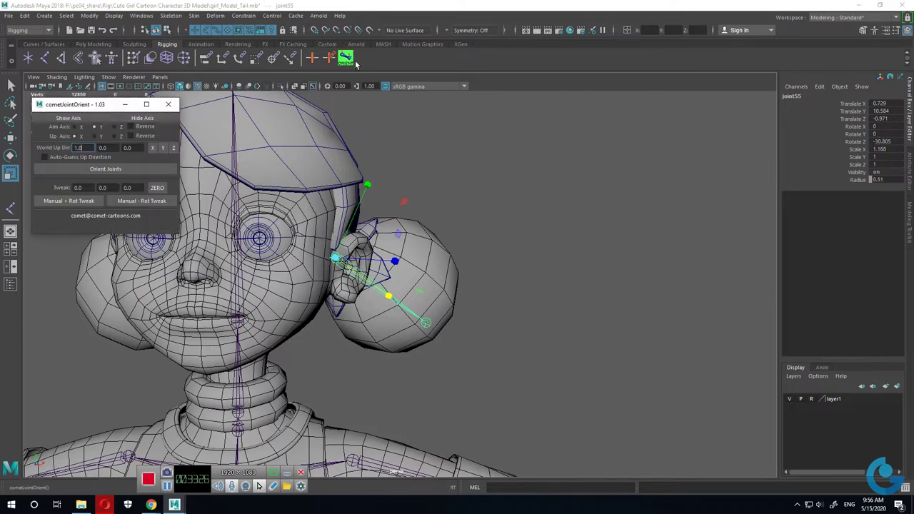
pyautogui.click(90, 201)
pyautogui.click(427, 327)
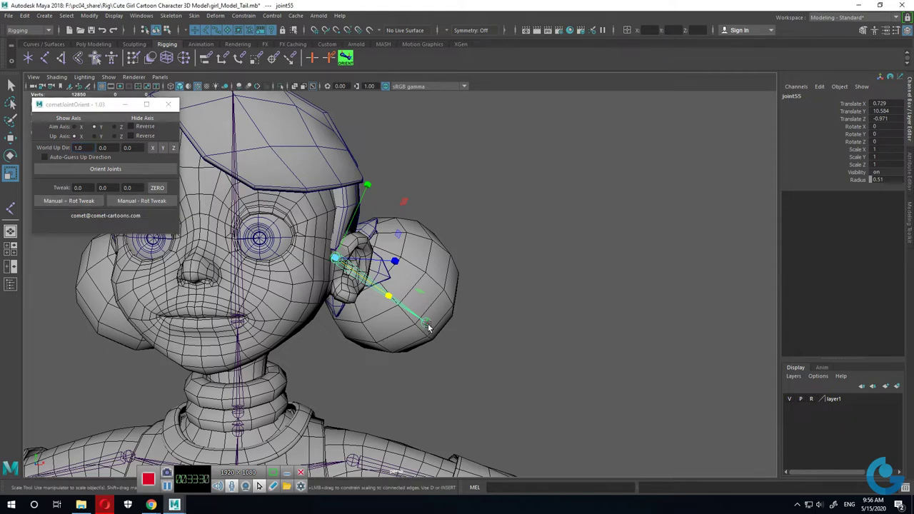
# Step: Open the Skeleton > Mirror Joints options window, move it aside, and close it
pyautogui.click(170, 17)
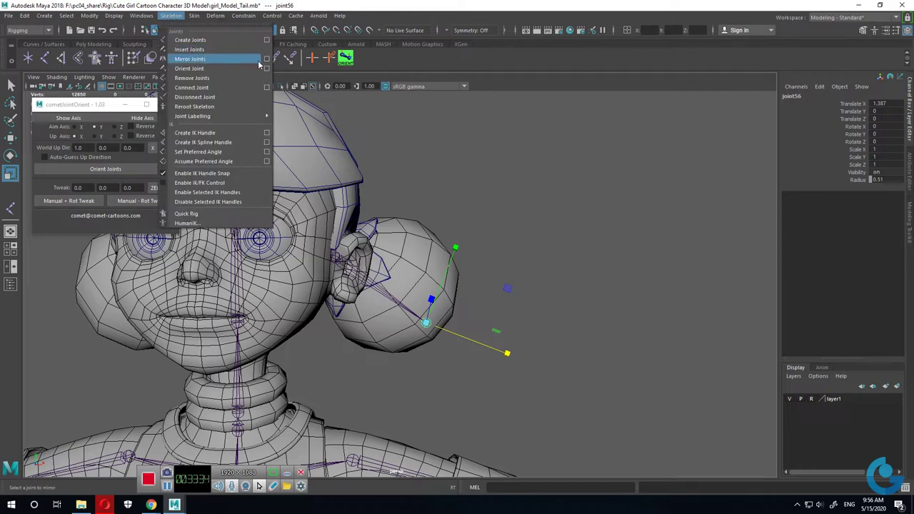
pyautogui.click(265, 58)
pyautogui.moveTo(214, 98); pyautogui.dragTo(688, 97)
pyautogui.click(743, 259)
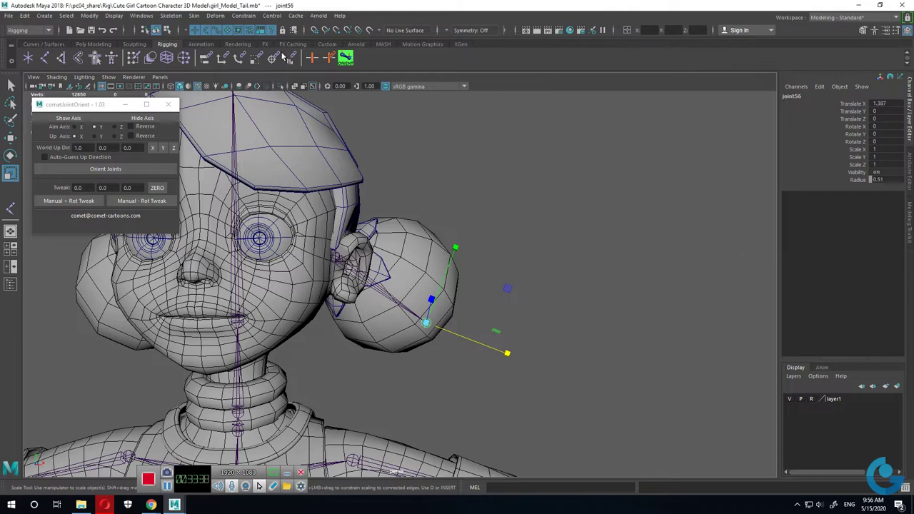
pyautogui.click(170, 16)
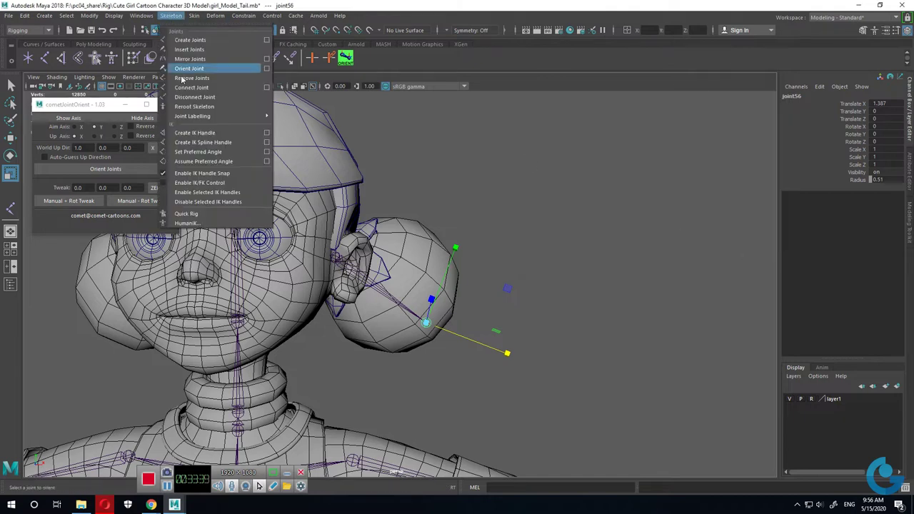
# Step: Orient the hair bun's end joint to the world with Orient Joint options
pyautogui.click(267, 68)
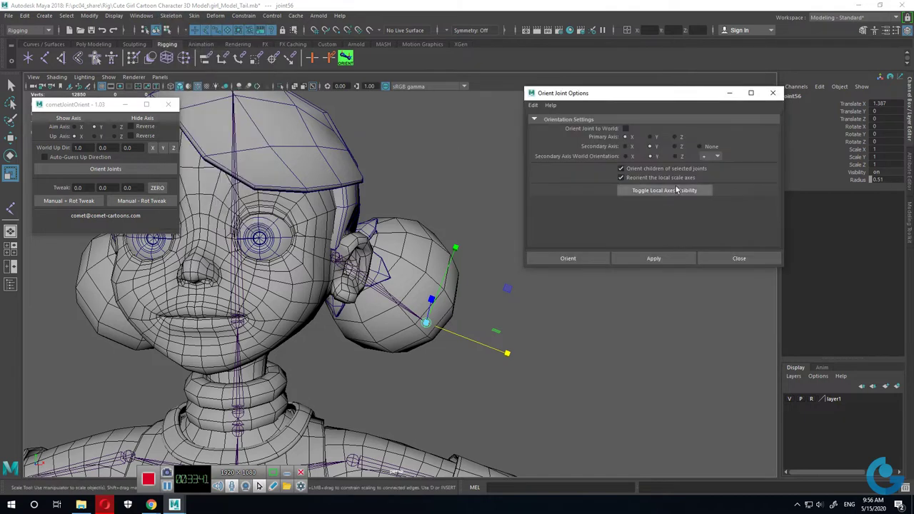
pyautogui.click(626, 128)
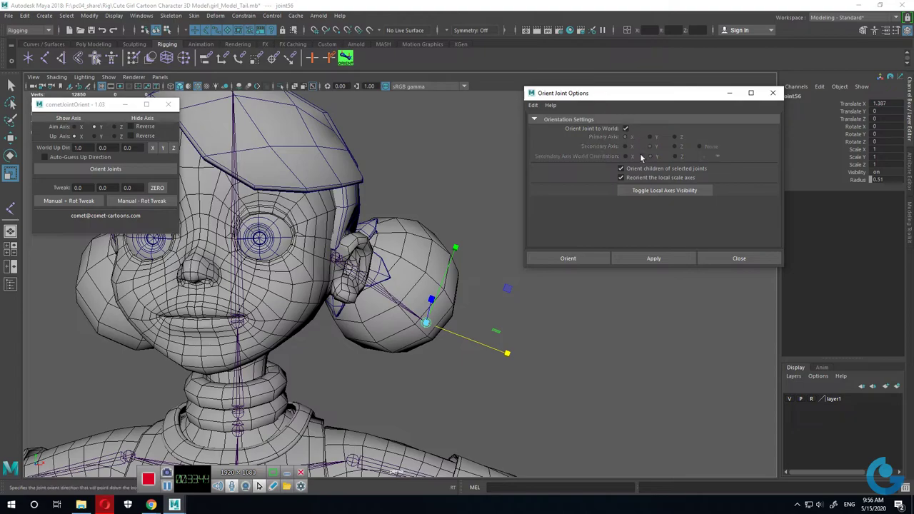
pyautogui.click(654, 259)
# Step: Frame the head in the side view and activate the Joint Tool
pyautogui.moveTo(523, 381)
pyautogui.keyDown('alt'); pyautogui.mouseDown()
pyautogui.moveTo(396, 406)
pyautogui.moveTo(408, 364)
pyautogui.mouseUp(); pyautogui.keyUp('alt')
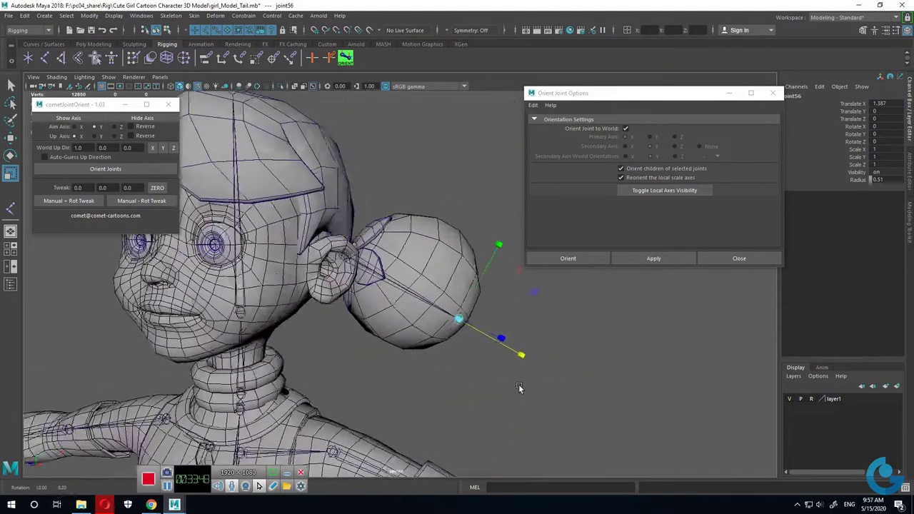
pyautogui.press('w')
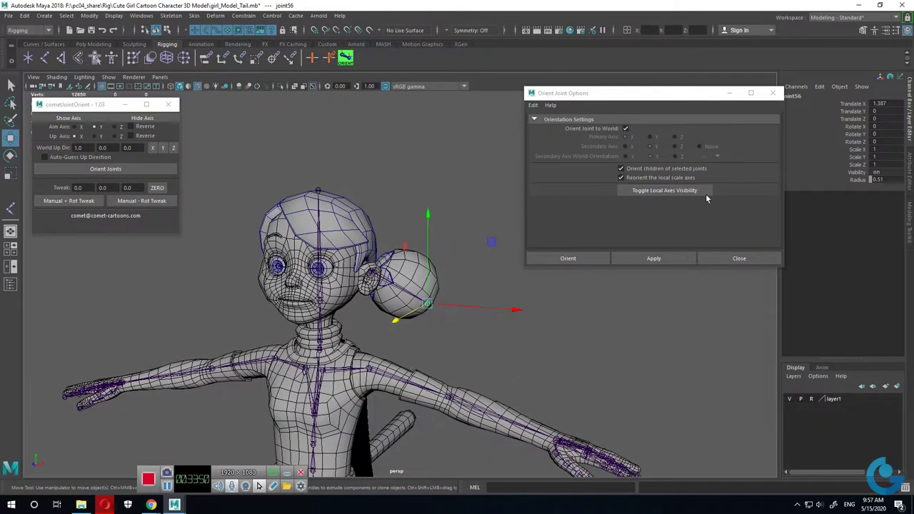
pyautogui.keyDown('alt'); pyautogui.moveTo(462, 338); pyautogui.dragTo(495, 350); pyautogui.keyUp('alt')
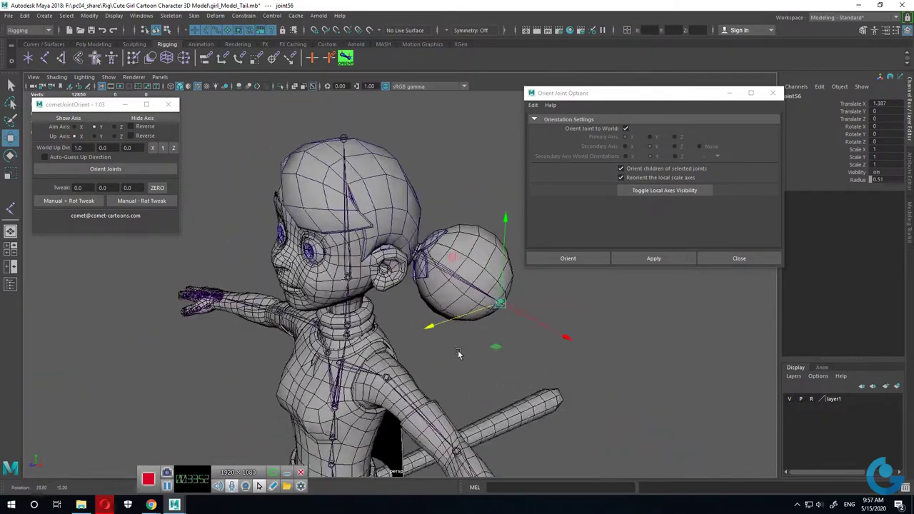
pyautogui.keyDown('alt'); pyautogui.moveTo(495, 350); pyautogui.dragTo(333, 325); pyautogui.keyUp('alt')
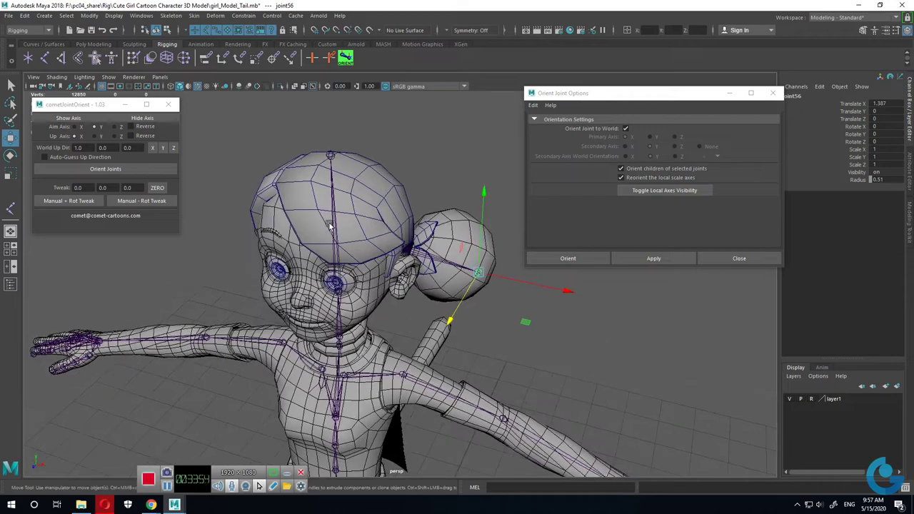
pyautogui.press('space')
pyautogui.moveTo(314, 290)
pyautogui.keyDown('alt'); pyautogui.mouseDown()
pyautogui.moveTo(367, 246)
pyautogui.moveTo(350, 376)
pyautogui.mouseUp(); pyautogui.keyUp('alt')
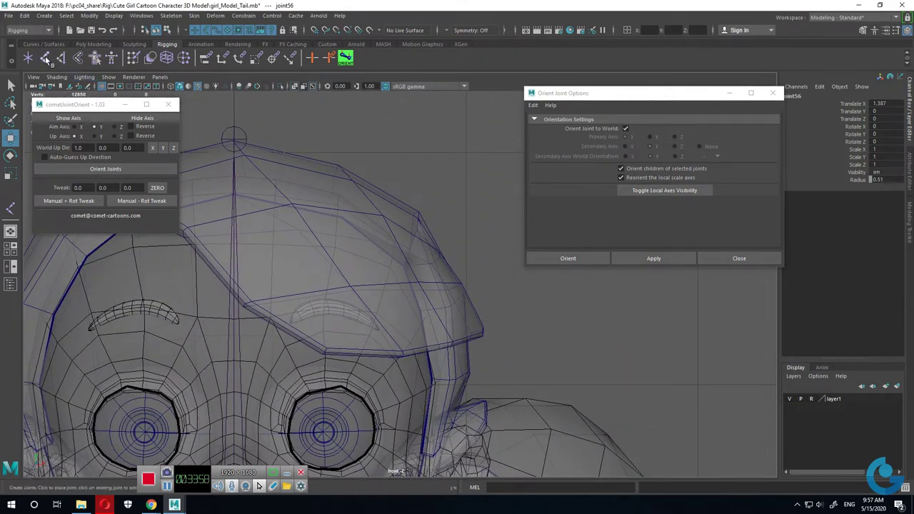
pyautogui.press('space')
pyautogui.moveTo(605, 367); pyautogui.dragTo(657, 368)
pyautogui.keyDown('alt'); pyautogui.moveTo(323, 365); pyautogui.dragTo(356, 450, button='middle'); pyautogui.keyUp('alt')
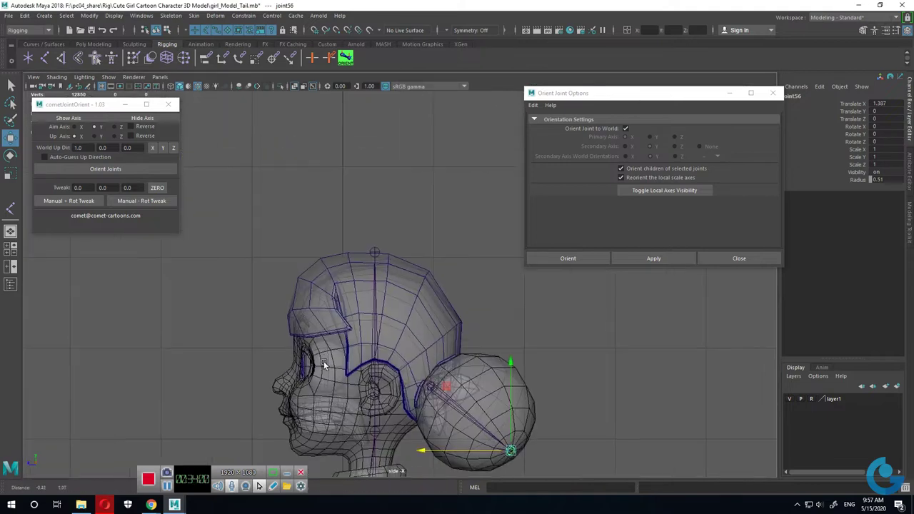
pyautogui.click(28, 57)
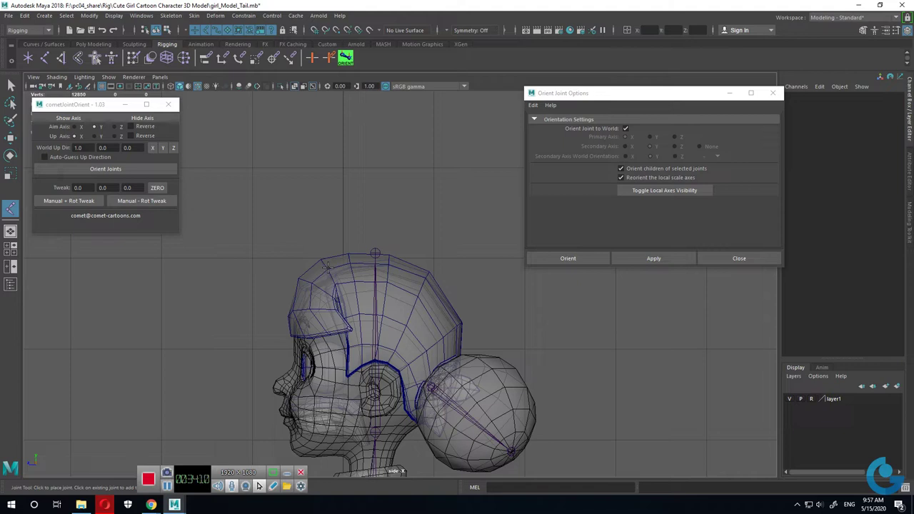
# Step: Place the front-hair chain (joint57–joint59) from the top of the head down the fringe
pyautogui.click(328, 267)
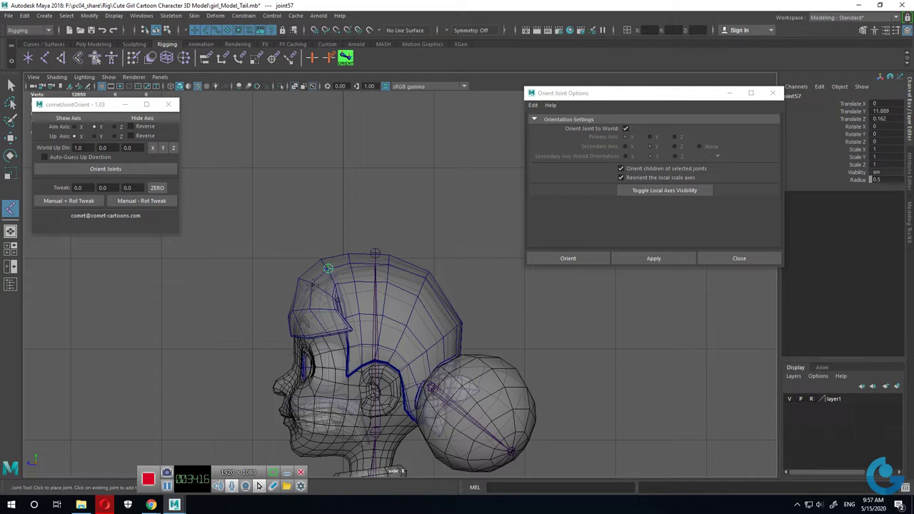
pyautogui.click(309, 310)
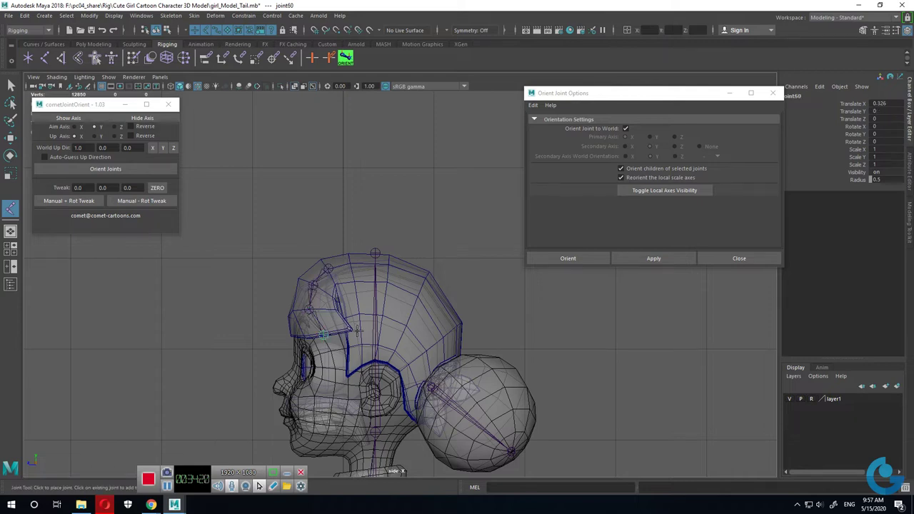
pyautogui.press('w')
pyautogui.press('space')
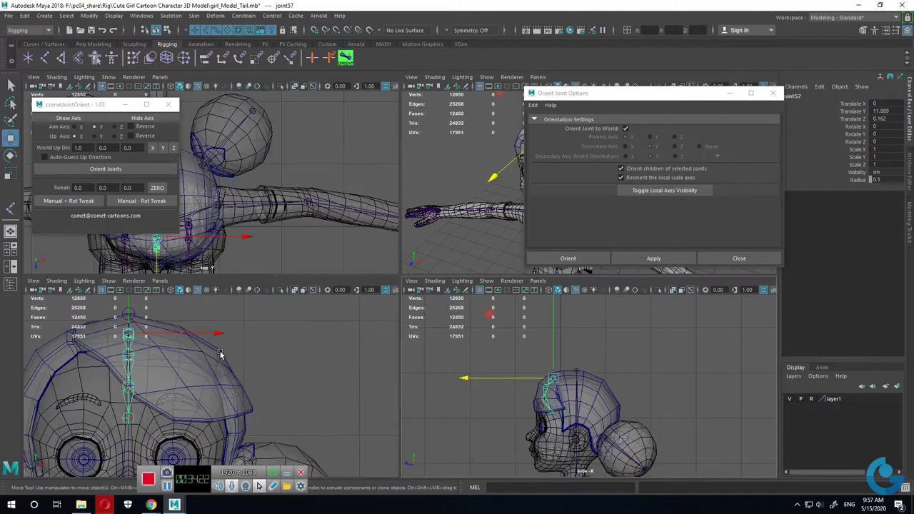
# Step: Shift the new fringe chain slightly along X and check it in the front and top views
pyautogui.press('space')
pyautogui.moveTo(319, 186); pyautogui.dragTo(404, 200)
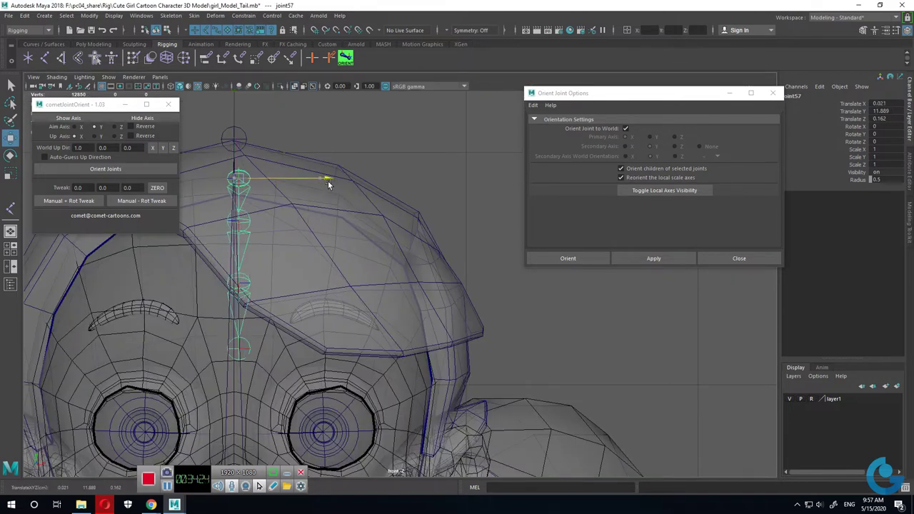
pyautogui.press('space')
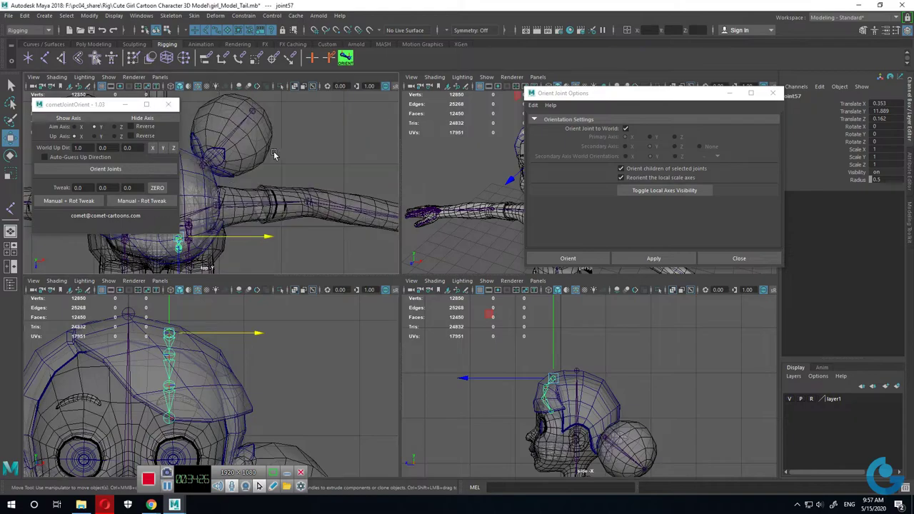
pyautogui.press('space')
pyautogui.keyDown('alt'); pyautogui.moveTo(479, 321); pyautogui.dragTo(478, 220, button='middle'); pyautogui.keyUp('alt')
pyautogui.press('space')
pyautogui.press('space')
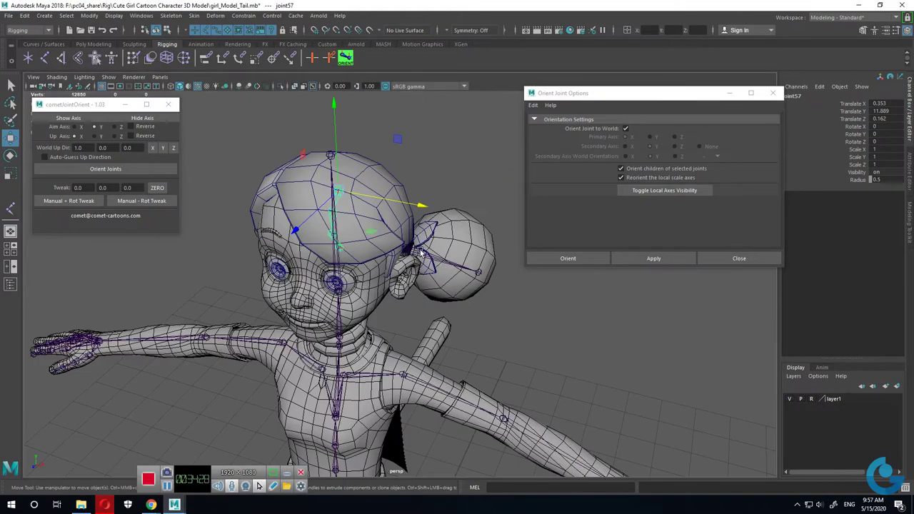
pyautogui.moveTo(478, 220)
pyautogui.keyDown('alt'); pyautogui.mouseDown()
pyautogui.moveTo(410, 304)
pyautogui.moveTo(437, 263)
pyautogui.moveTo(342, 166)
pyautogui.mouseUp(); pyautogui.keyUp('alt')
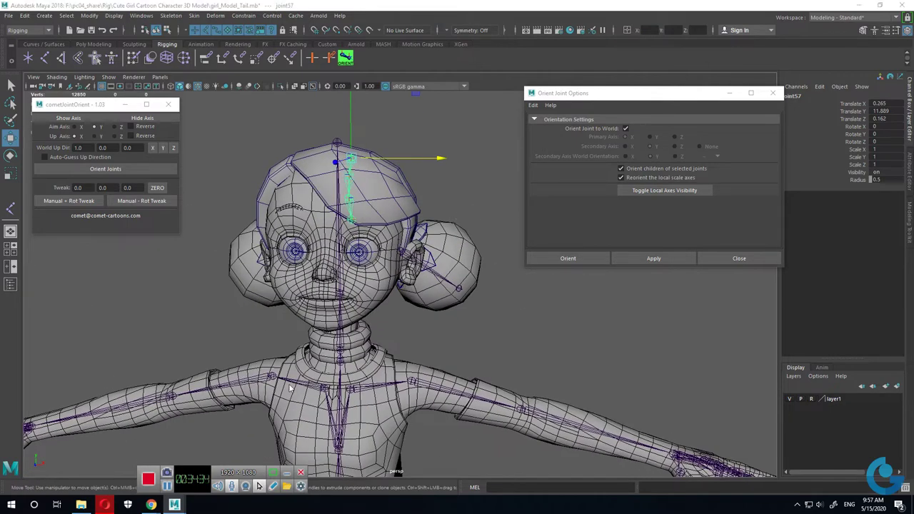
pyautogui.press('space')
pyautogui.press('space')
pyautogui.keyDown('alt'); pyautogui.moveTo(297, 342); pyautogui.dragTo(364, 384, button='right'); pyautogui.keyUp('alt')
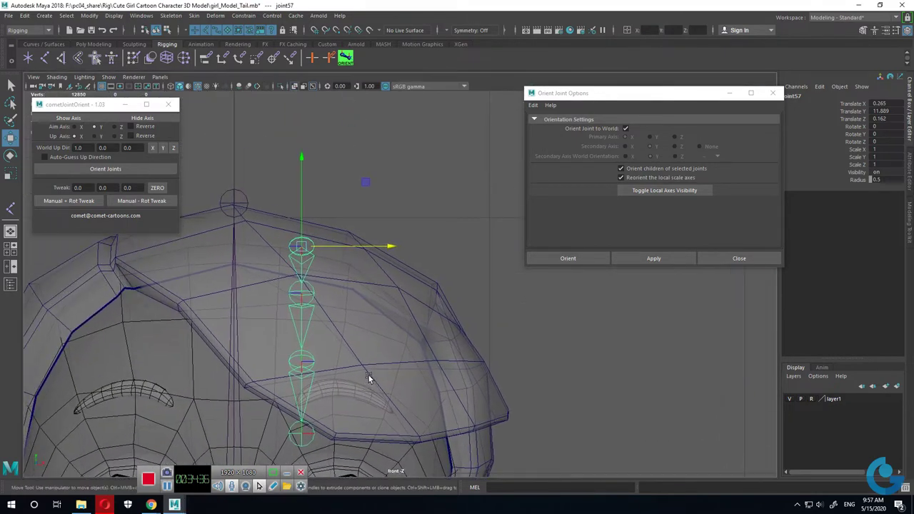
# Step: Rotate root joint57 to 29.42 in Y so the chain follows the fringe's curve
pyautogui.press('e')
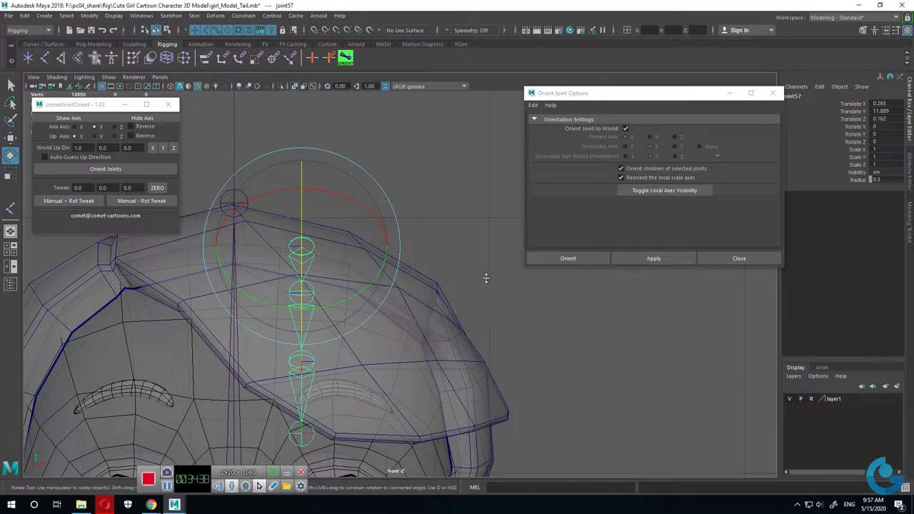
pyautogui.press('space')
pyautogui.press('space')
pyautogui.keyDown('alt'); pyautogui.click(434, 368); pyautogui.keyUp('alt')
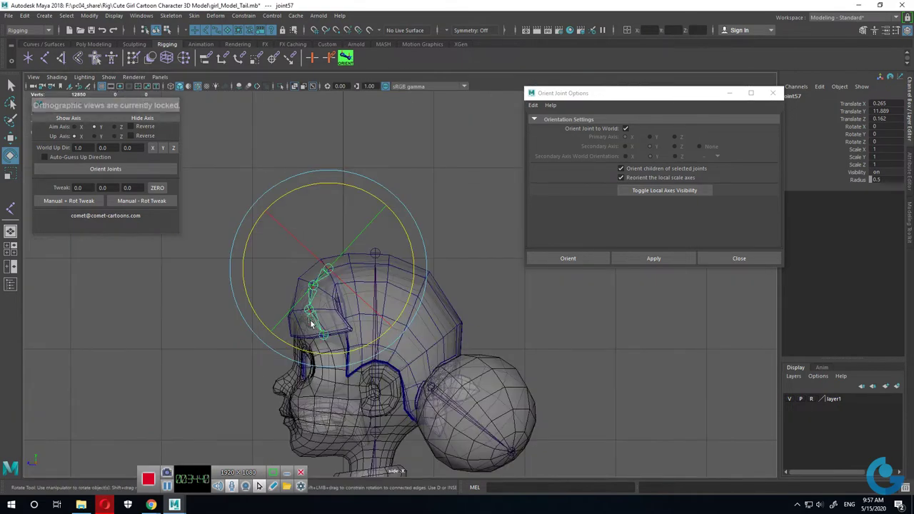
pyautogui.moveTo(279, 320); pyautogui.dragTo(309, 300)
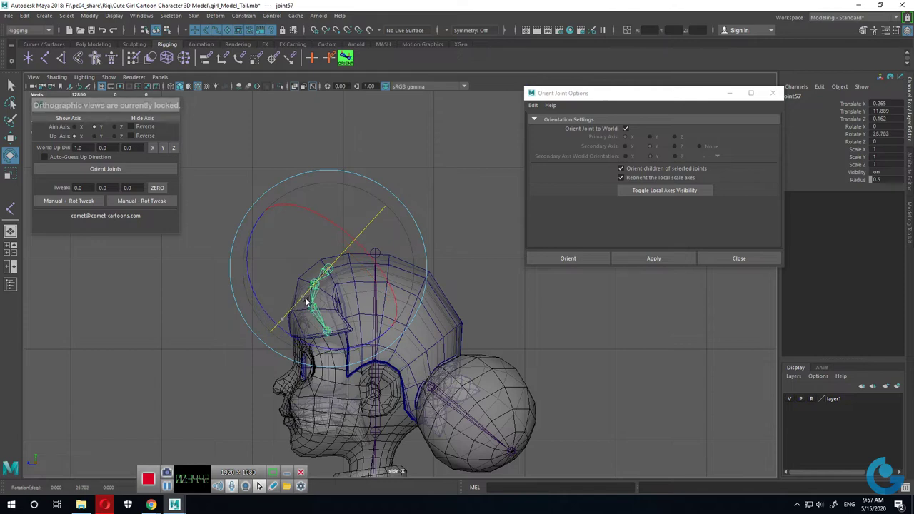
pyautogui.press('space')
pyautogui.press('space')
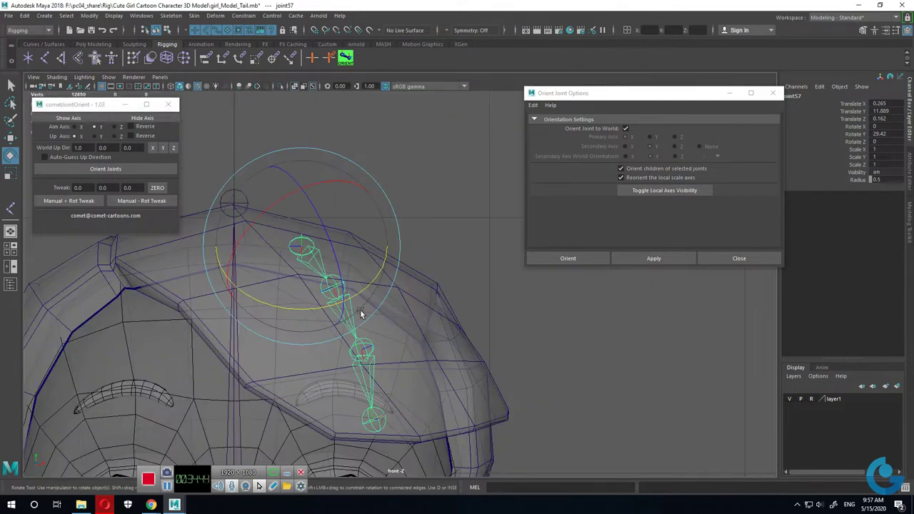
pyautogui.keyDown('alt'); pyautogui.moveTo(410, 317); pyautogui.dragTo(384, 394); pyautogui.keyUp('alt')
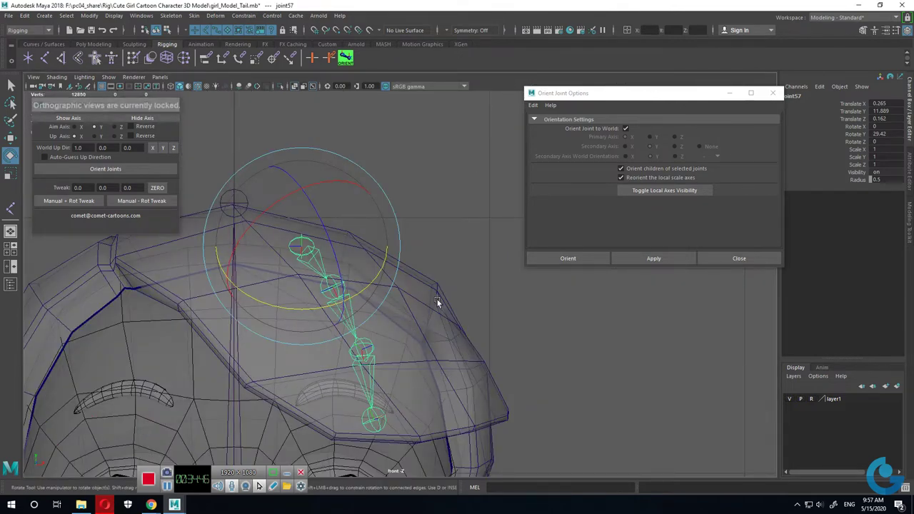
pyautogui.click(362, 346)
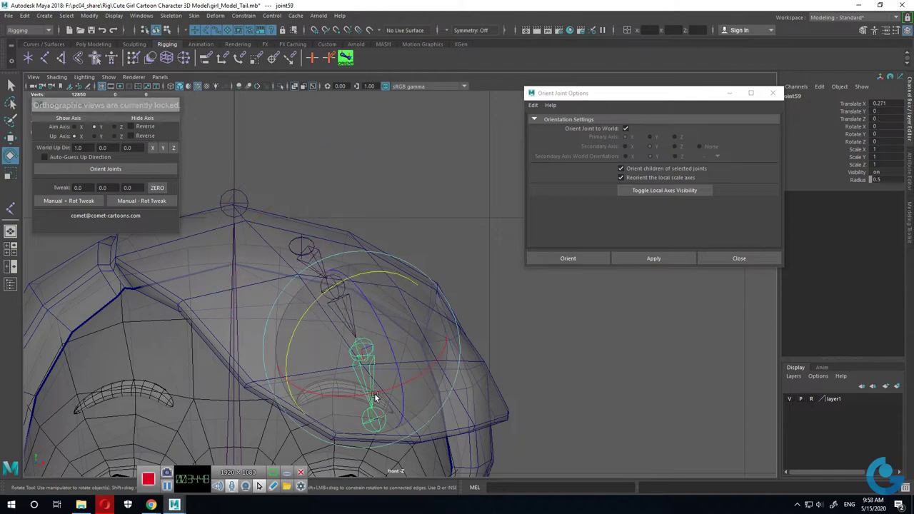
pyautogui.press('space')
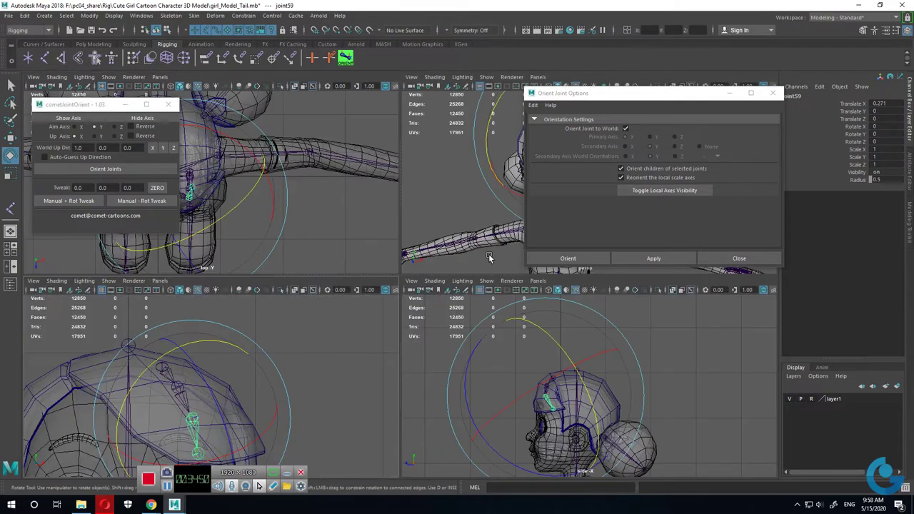
pyautogui.press('space')
pyautogui.moveTo(401, 329)
pyautogui.keyDown('alt'); pyautogui.mouseDown()
pyautogui.moveTo(414, 365)
pyautogui.moveTo(478, 373)
pyautogui.mouseUp(); pyautogui.keyUp('alt')
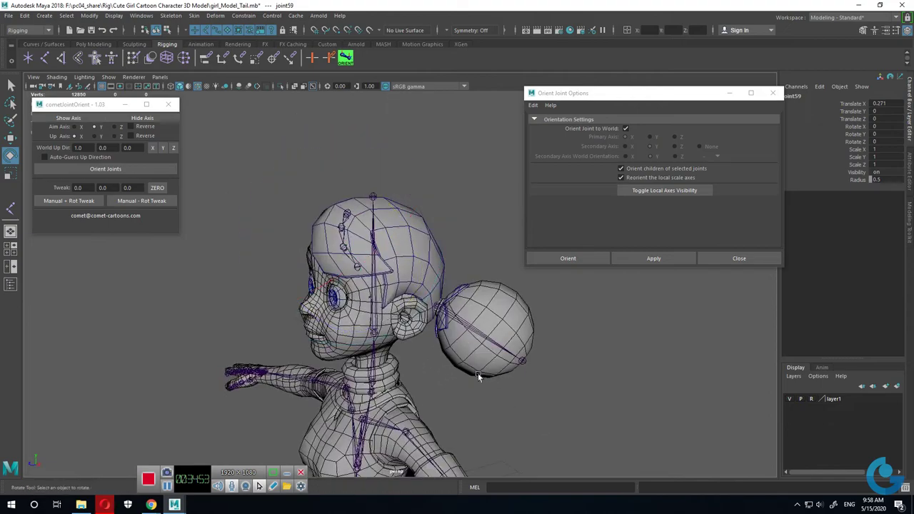
# Step: Nudge joint57 slightly along Z and Y to sit at the front of the head
pyautogui.click(345, 239)
pyautogui.moveTo(345, 238)
pyautogui.keyDown('alt'); pyautogui.mouseDown()
pyautogui.moveTo(379, 260)
pyautogui.moveTo(429, 259)
pyautogui.moveTo(501, 282)
pyautogui.moveTo(460, 343)
pyautogui.moveTo(524, 386)
pyautogui.mouseUp(); pyautogui.keyUp('alt')
pyautogui.click(524, 385)
pyautogui.click(369, 276)
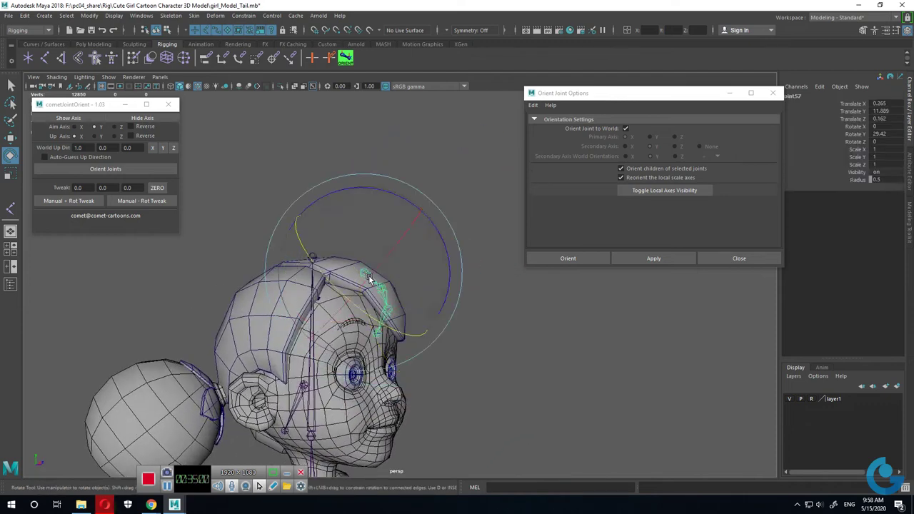
pyautogui.press('w')
pyautogui.moveTo(434, 271); pyautogui.dragTo(431, 272)
pyautogui.moveTo(360, 188)
pyautogui.mouseDown()
pyautogui.moveTo(212, 340)
pyautogui.moveTo(644, 330)
pyautogui.mouseUp()
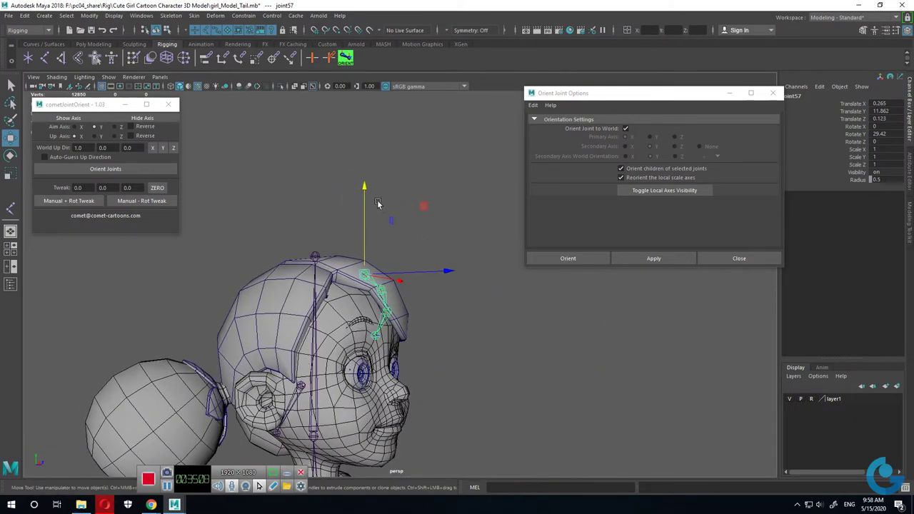
pyautogui.moveTo(365, 188); pyautogui.dragTo(365, 187)
pyautogui.keyDown('alt'); pyautogui.moveTo(371, 222); pyautogui.dragTo(415, 300); pyautogui.keyUp('alt')
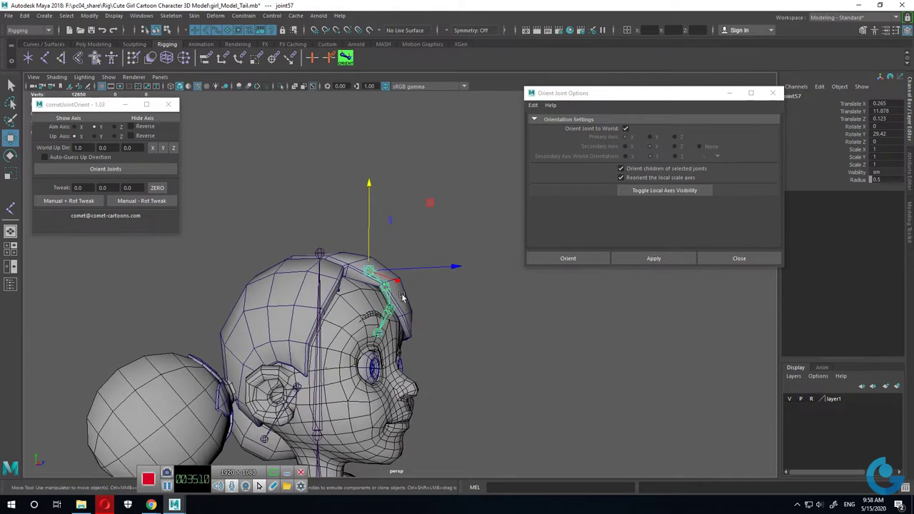
# Step: Rotate joint58 to angle the fringe chain
pyautogui.click(386, 286)
pyautogui.press('e')
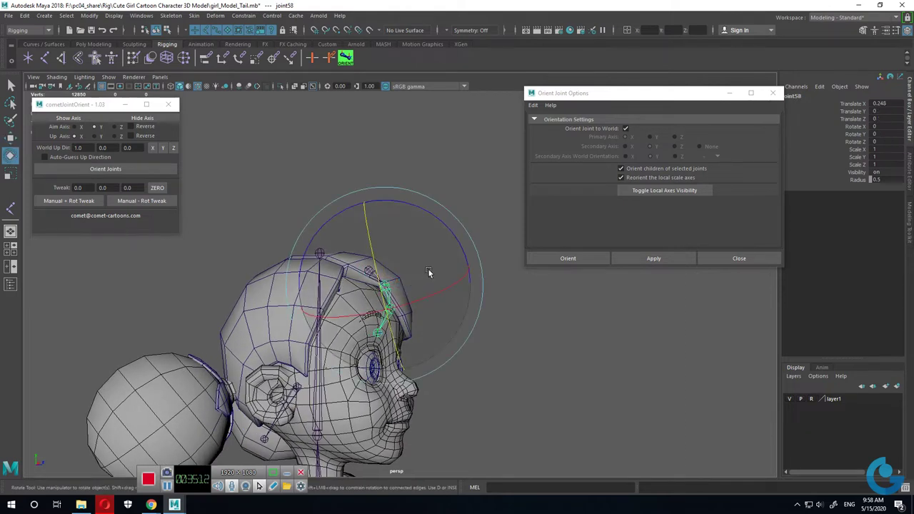
pyautogui.moveTo(462, 246); pyautogui.dragTo(455, 236)
pyautogui.click(516, 343)
pyautogui.click(368, 271)
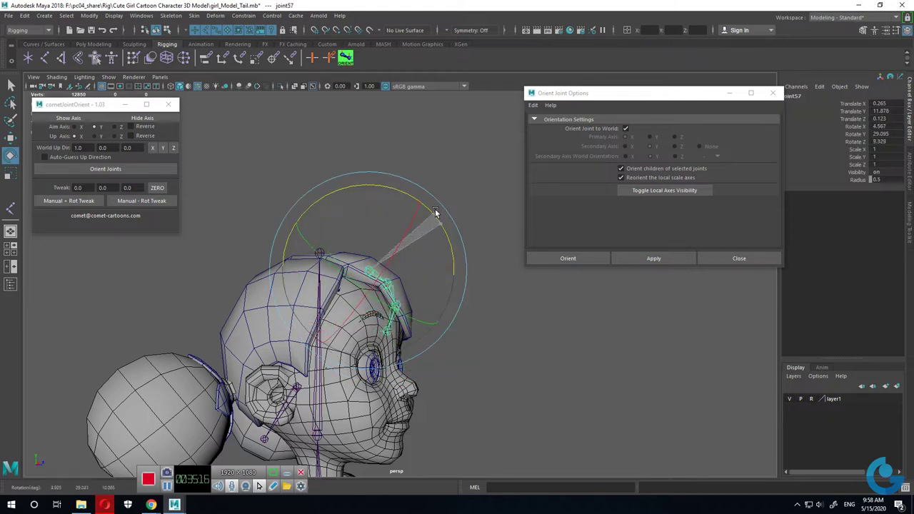
pyautogui.click(484, 333)
pyautogui.click(393, 293)
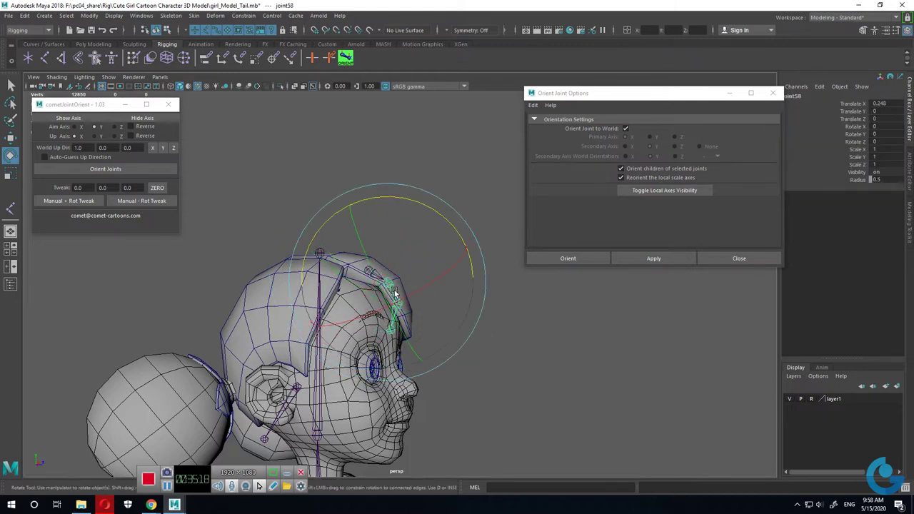
pyautogui.click(392, 312)
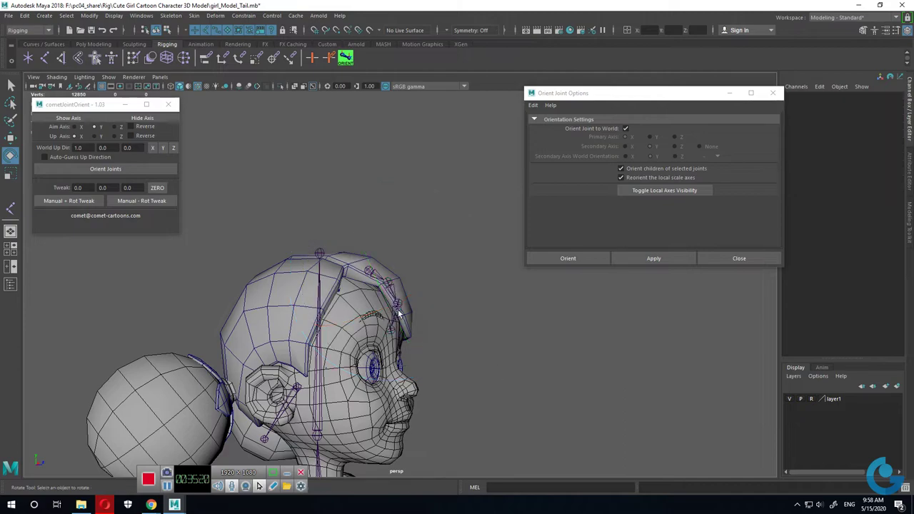
# Step: Rotate joint59 to about -23.7 in Z along the hair
pyautogui.click(398, 313)
pyautogui.moveTo(472, 266)
pyautogui.mouseDown()
pyautogui.moveTo(448, 238)
pyautogui.moveTo(277, 374)
pyautogui.moveTo(428, 369)
pyautogui.mouseUp()
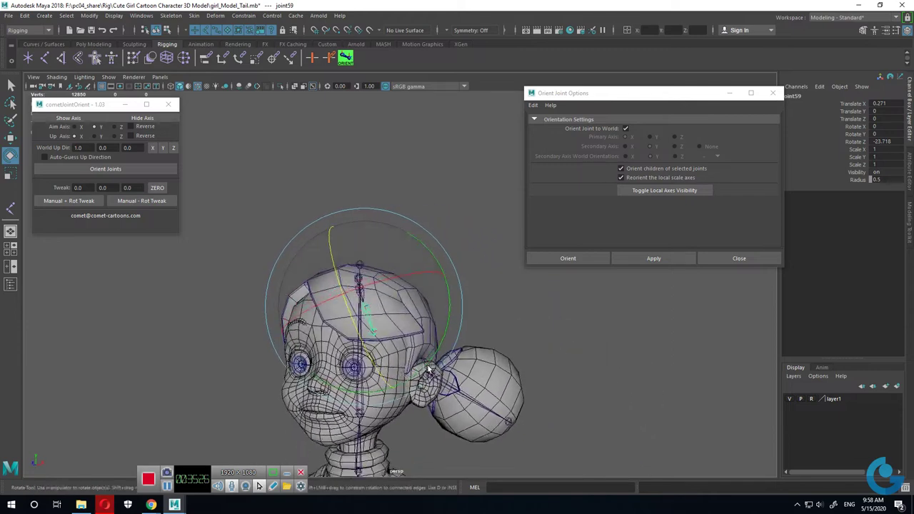
pyautogui.click(375, 291)
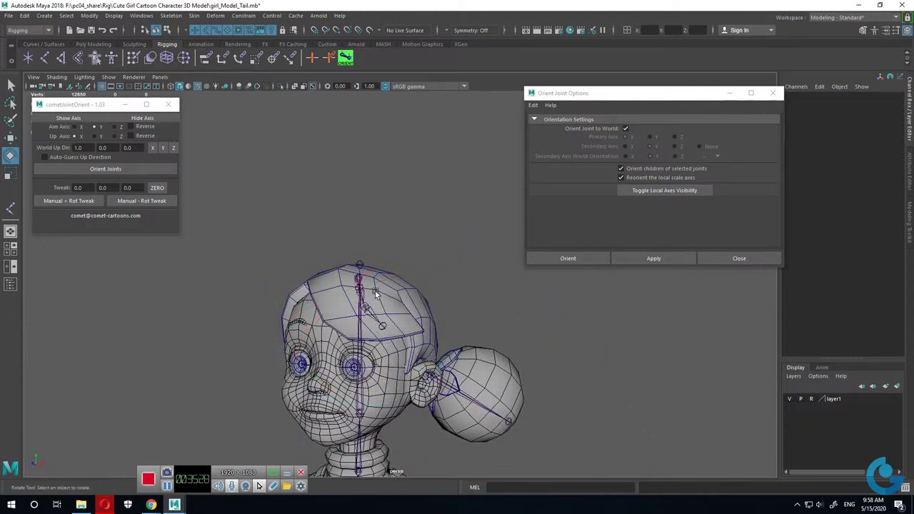
pyautogui.click(362, 295)
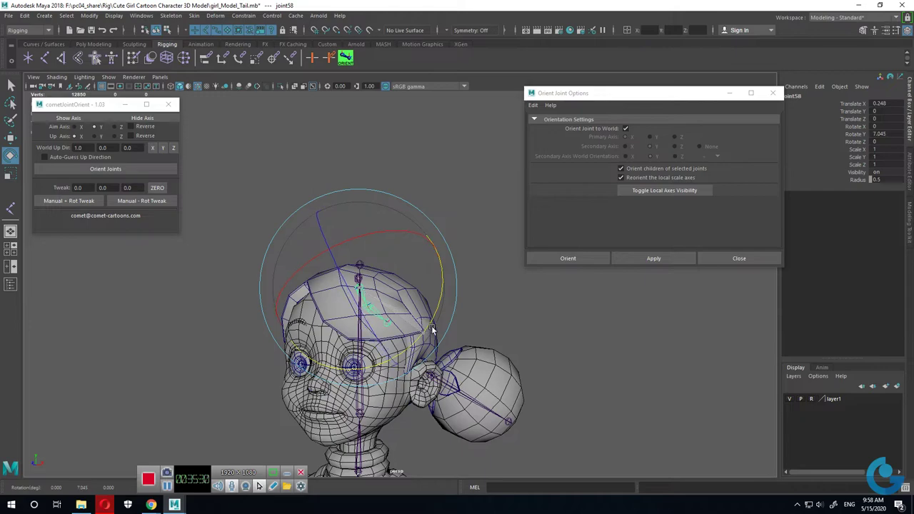
pyautogui.click(510, 352)
pyautogui.click(381, 315)
pyautogui.moveTo(380, 315)
pyautogui.keyDown('alt'); pyautogui.mouseDown()
pyautogui.moveTo(444, 323)
pyautogui.moveTo(458, 341)
pyautogui.moveTo(465, 303)
pyautogui.moveTo(471, 371)
pyautogui.moveTo(417, 387)
pyautogui.moveTo(591, 399)
pyautogui.mouseUp(); pyautogui.keyUp('alt')
pyautogui.click(494, 295)
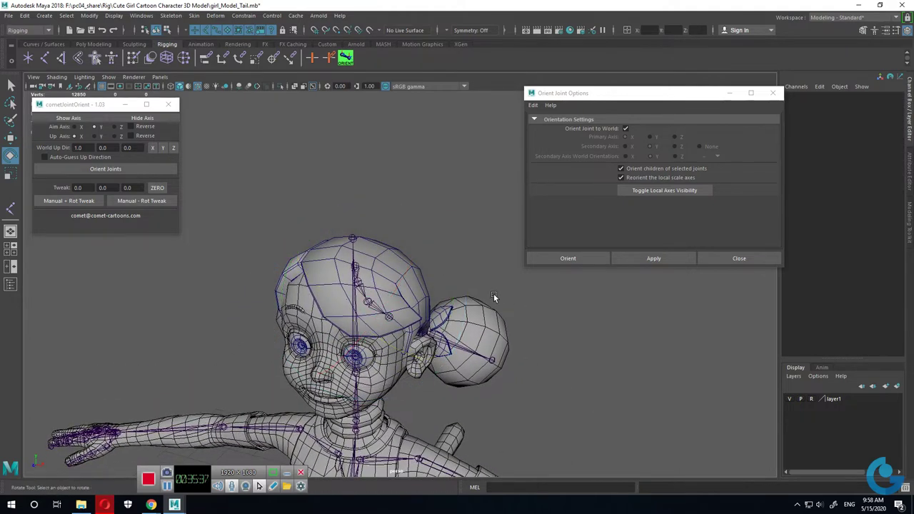
# Step: Scale joint57, joint58 and joint59 up along X to fit the head
pyautogui.click(358, 268)
pyautogui.press('r')
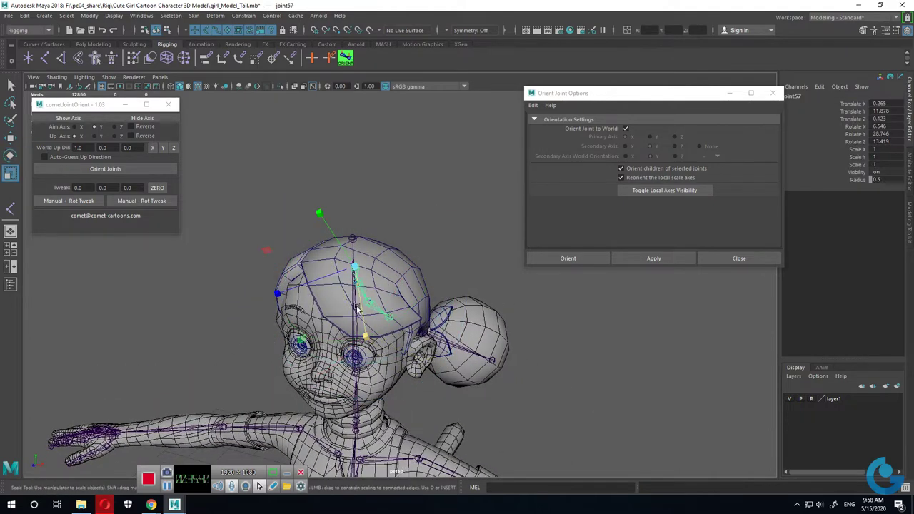
pyautogui.moveTo(367, 343); pyautogui.dragTo(366, 341)
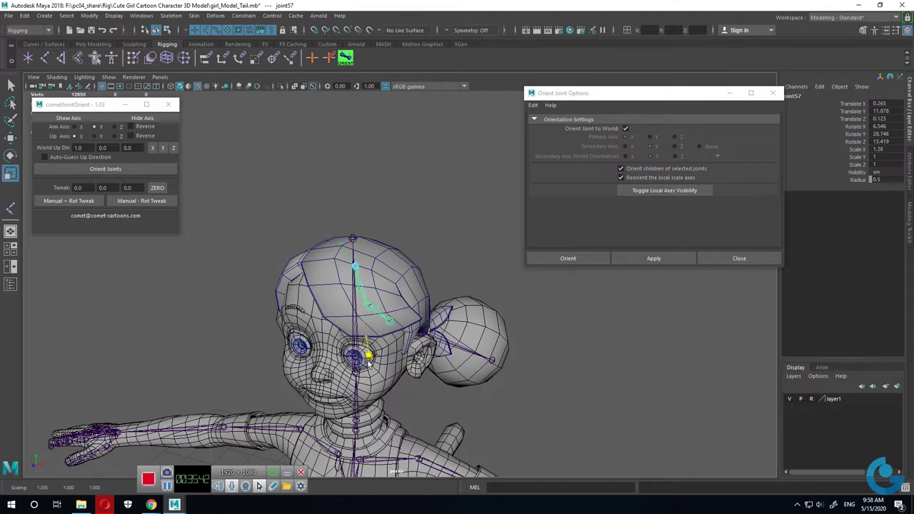
pyautogui.click(488, 372)
pyautogui.click(363, 295)
pyautogui.moveTo(398, 358); pyautogui.dragTo(423, 398)
pyautogui.keyDown('alt'); pyautogui.moveTo(423, 398); pyautogui.dragTo(395, 335); pyautogui.keyUp('alt')
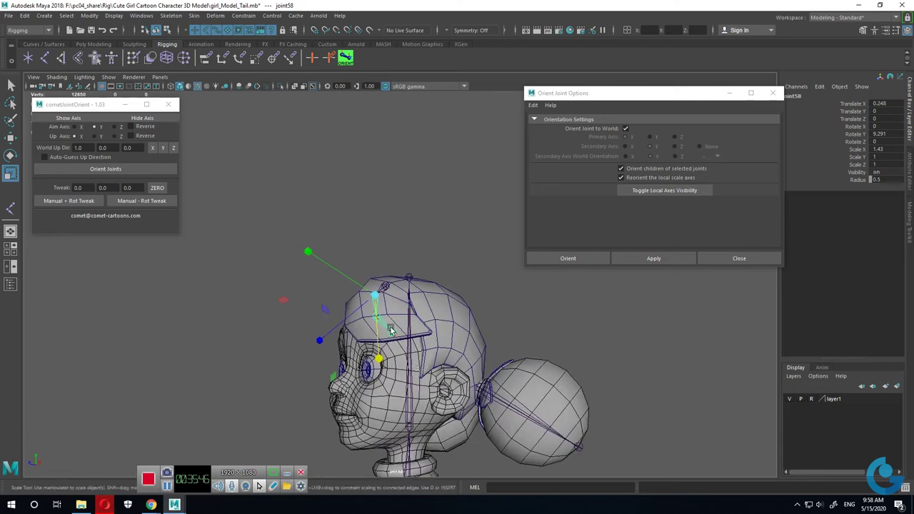
pyautogui.click(409, 346)
pyautogui.moveTo(431, 370); pyautogui.dragTo(444, 380)
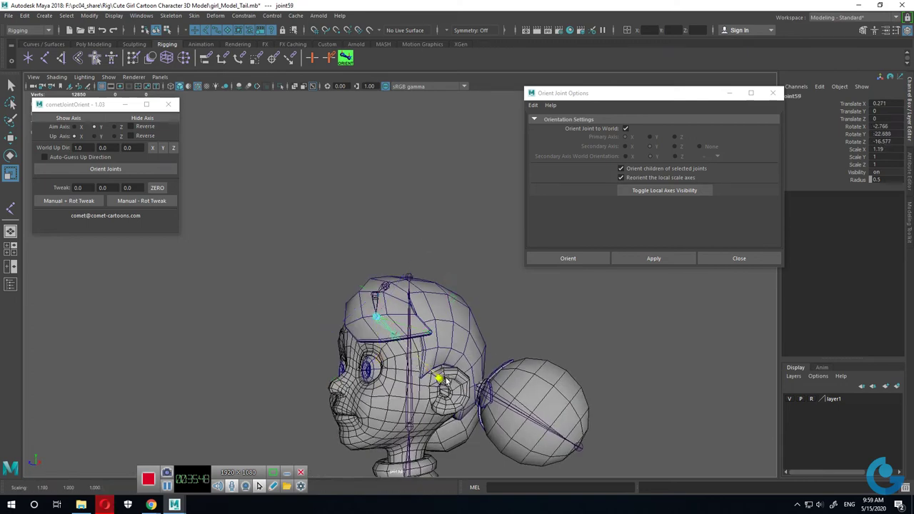
pyautogui.moveTo(468, 411)
pyautogui.keyDown('alt'); pyautogui.mouseDown()
pyautogui.moveTo(445, 366)
pyautogui.moveTo(334, 407)
pyautogui.mouseUp(); pyautogui.keyUp('alt')
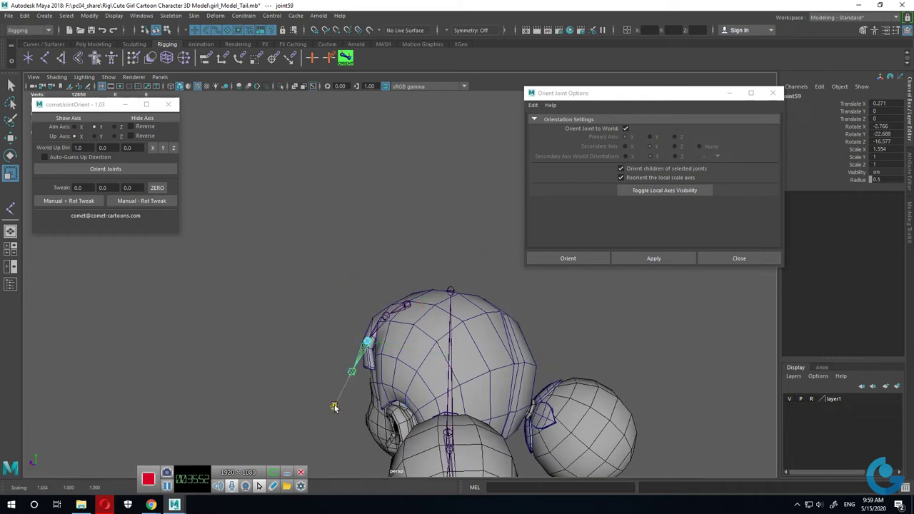
pyautogui.press('e')
pyautogui.moveTo(369, 386)
pyautogui.keyDown('alt'); pyautogui.mouseDown()
pyautogui.moveTo(390, 368)
pyautogui.moveTo(402, 384)
pyautogui.moveTo(393, 411)
pyautogui.moveTo(457, 357)
pyautogui.moveTo(554, 327)
pyautogui.moveTo(586, 346)
pyautogui.moveTo(656, 357)
pyautogui.moveTo(663, 390)
pyautogui.moveTo(633, 403)
pyautogui.moveTo(468, 406)
pyautogui.moveTo(460, 352)
pyautogui.moveTo(425, 362)
pyautogui.moveTo(513, 378)
pyautogui.moveTo(531, 348)
pyautogui.mouseUp(); pyautogui.keyUp('alt')
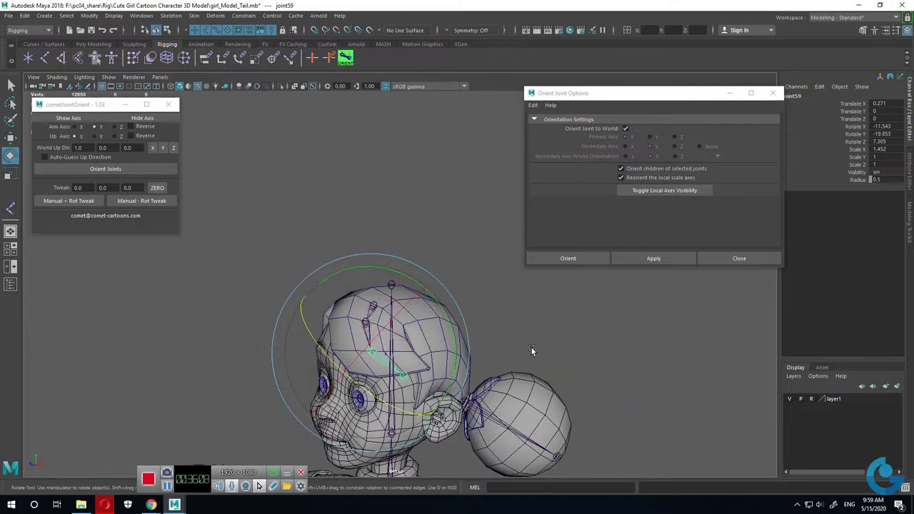
# Step: Reset joint59's rotation, then orbit around the character to inspect the body joints
pyautogui.moveTo(531, 348); pyautogui.dragTo(572, 270, button='right')
pyautogui.click(525, 299)
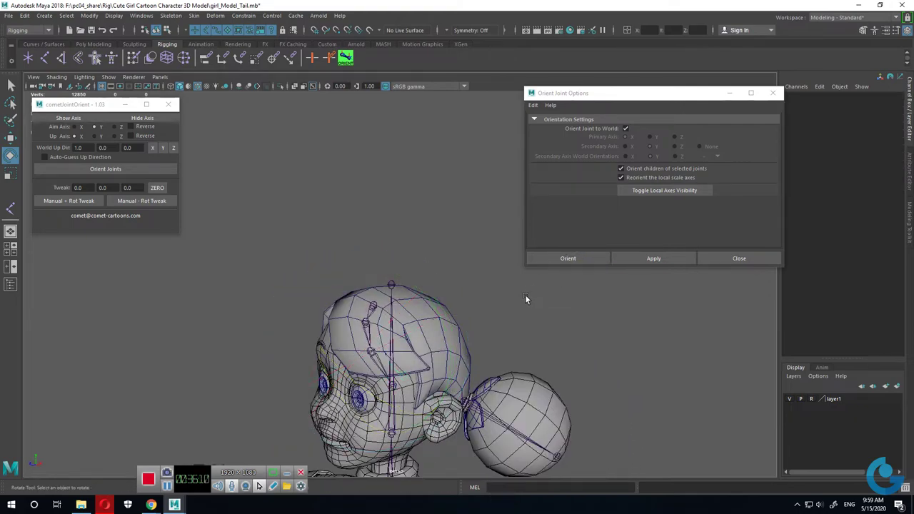
pyautogui.moveTo(537, 331)
pyautogui.keyDown('alt'); pyautogui.mouseDown()
pyautogui.moveTo(580, 388)
pyautogui.moveTo(467, 298)
pyautogui.moveTo(332, 324)
pyautogui.moveTo(394, 336)
pyautogui.moveTo(335, 355)
pyautogui.moveTo(267, 324)
pyautogui.mouseUp(); pyautogui.keyUp('alt')
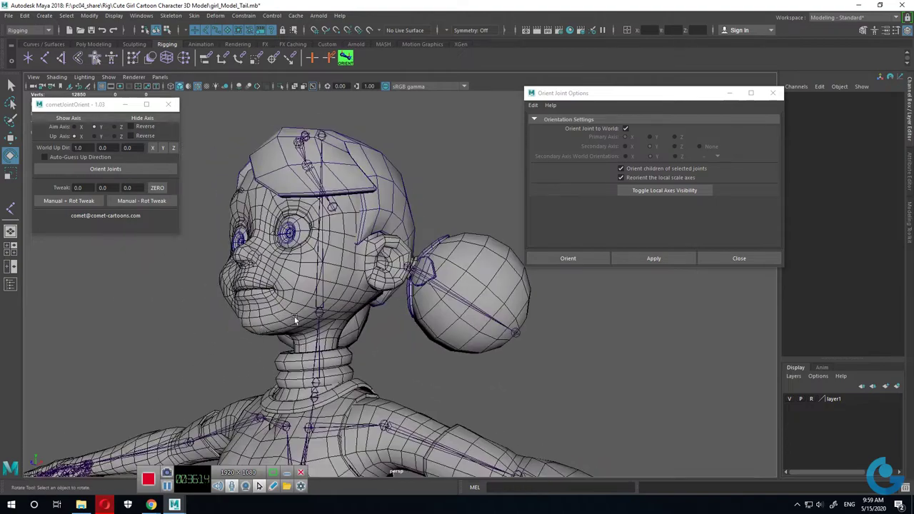
pyautogui.moveTo(382, 313)
pyautogui.keyDown('alt'); pyautogui.mouseDown()
pyautogui.moveTo(419, 321)
pyautogui.moveTo(496, 413)
pyautogui.moveTo(400, 380)
pyautogui.moveTo(375, 404)
pyautogui.moveTo(363, 398)
pyautogui.moveTo(410, 401)
pyautogui.moveTo(435, 383)
pyautogui.moveTo(469, 392)
pyautogui.moveTo(450, 294)
pyautogui.moveTo(417, 354)
pyautogui.moveTo(465, 374)
pyautogui.moveTo(314, 311)
pyautogui.moveTo(393, 293)
pyautogui.moveTo(386, 385)
pyautogui.mouseUp(); pyautogui.keyUp('alt')
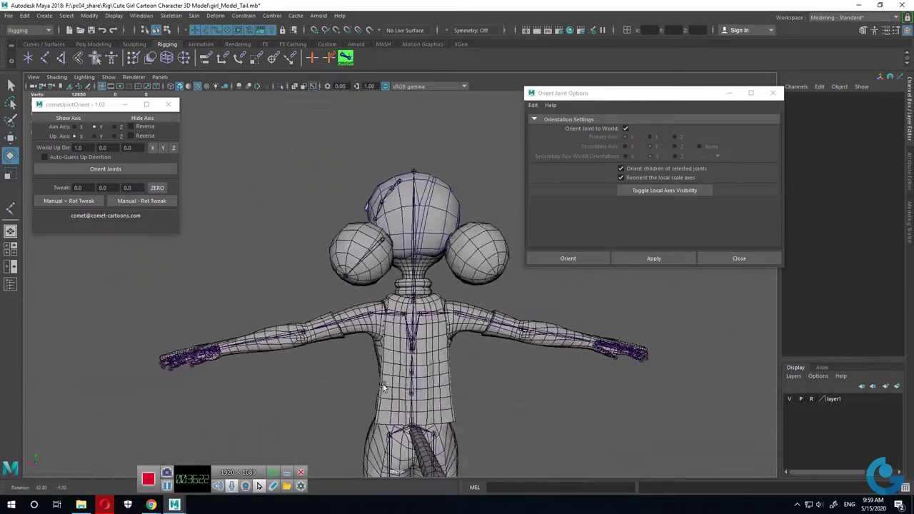
pyautogui.keyDown('alt'); pyautogui.moveTo(386, 385); pyautogui.dragTo(584, 424, button='right'); pyautogui.keyUp('alt')
pyautogui.keyDown('alt'); pyautogui.moveTo(584, 424); pyautogui.dragTo(494, 262, button='middle'); pyautogui.keyUp('alt')
pyautogui.moveTo(425, 387)
pyautogui.keyDown('alt'); pyautogui.mouseDown()
pyautogui.moveTo(404, 312)
pyautogui.moveTo(456, 331)
pyautogui.moveTo(445, 359)
pyautogui.moveTo(418, 383)
pyautogui.moveTo(418, 398)
pyautogui.moveTo(366, 395)
pyautogui.moveTo(381, 281)
pyautogui.mouseUp(); pyautogui.keyUp('alt')
pyautogui.moveTo(514, 319)
pyautogui.keyDown('alt'); pyautogui.mouseDown()
pyautogui.moveTo(456, 275)
pyautogui.moveTo(374, 272)
pyautogui.moveTo(411, 298)
pyautogui.moveTo(485, 297)
pyautogui.moveTo(473, 283)
pyautogui.mouseUp(); pyautogui.keyUp('alt')
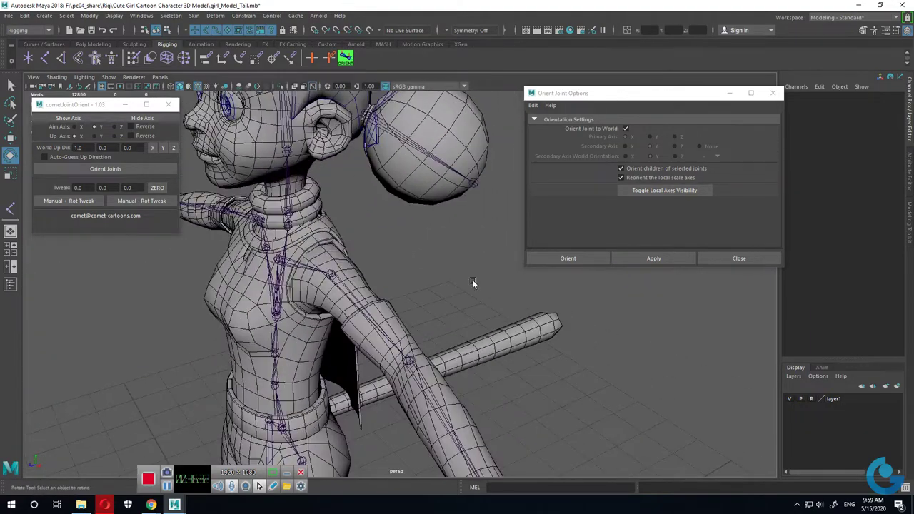
pyautogui.moveTo(393, 255)
pyautogui.keyDown('alt'); pyautogui.mouseDown()
pyautogui.moveTo(286, 247)
pyautogui.moveTo(344, 188)
pyautogui.mouseUp(); pyautogui.keyUp('alt')
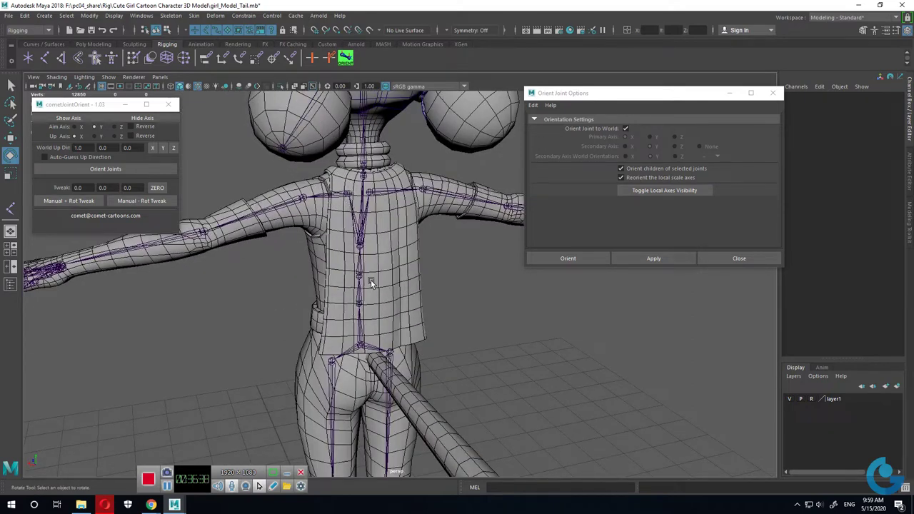
pyautogui.moveTo(389, 284)
pyautogui.keyDown('alt'); pyautogui.mouseDown()
pyautogui.moveTo(377, 296)
pyautogui.moveTo(359, 262)
pyautogui.mouseUp(); pyautogui.keyUp('alt')
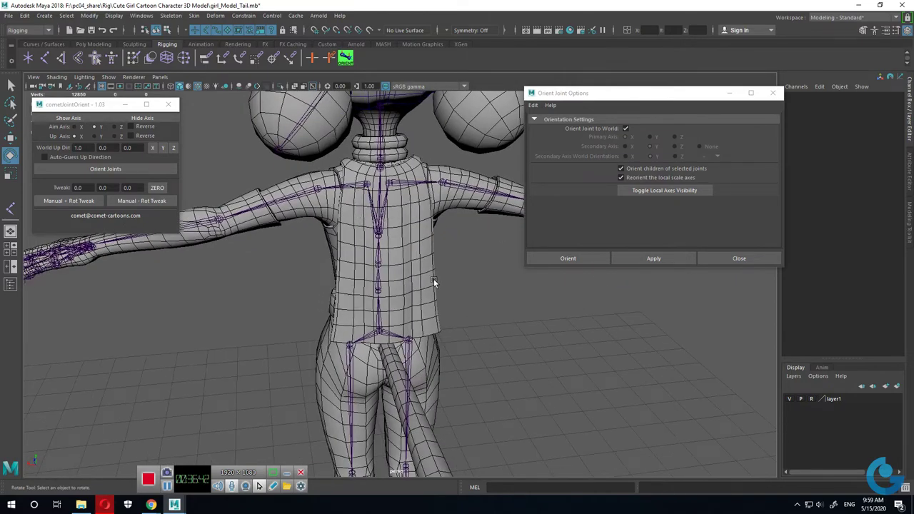
pyautogui.moveTo(476, 331)
pyautogui.keyDown('alt'); pyautogui.mouseDown()
pyautogui.moveTo(415, 291)
pyautogui.moveTo(446, 284)
pyautogui.moveTo(421, 292)
pyautogui.mouseUp(); pyautogui.keyUp('alt')
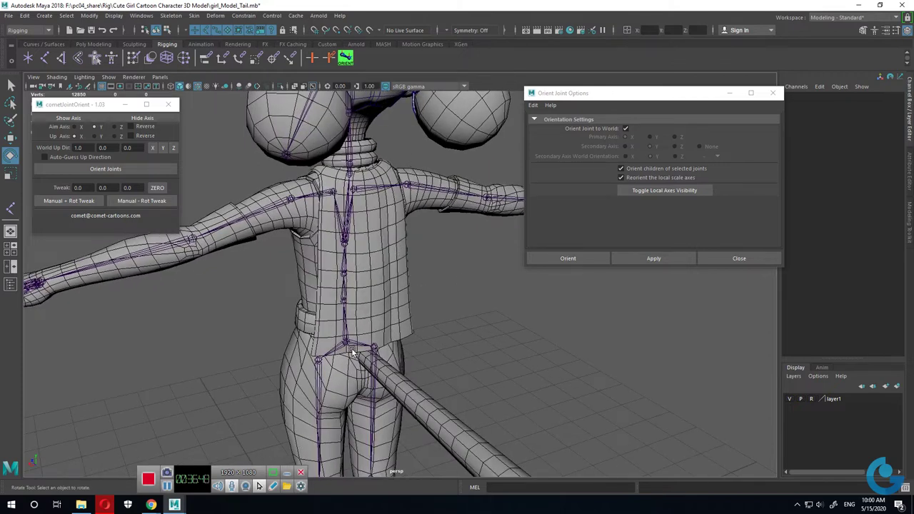
pyautogui.moveTo(362, 287)
pyautogui.keyDown('alt'); pyautogui.mouseDown()
pyautogui.moveTo(338, 283)
pyautogui.moveTo(260, 373)
pyautogui.mouseUp(); pyautogui.keyUp('alt')
# Step: Frame the upper back and long hair strand in the side view and start Create Joints
pyautogui.press('space')
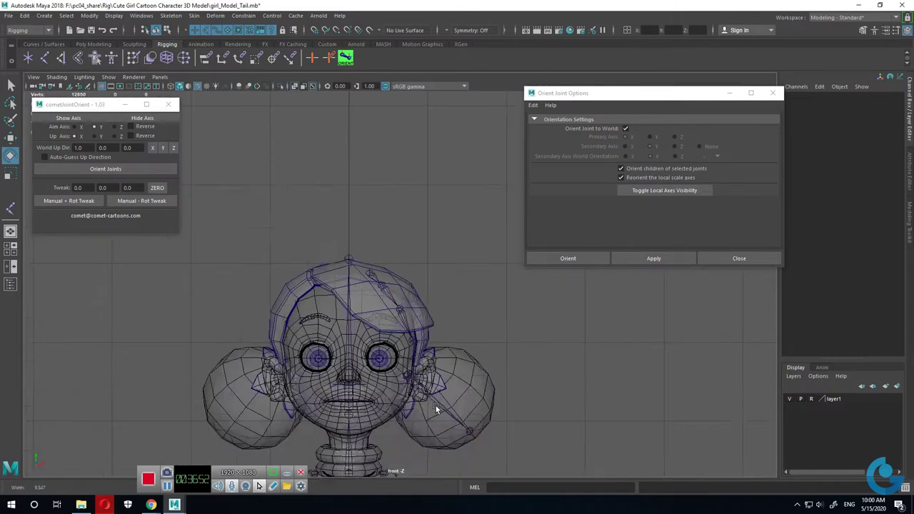
pyautogui.scroll(2, 424, 253)
pyautogui.scroll(2, 407, 291)
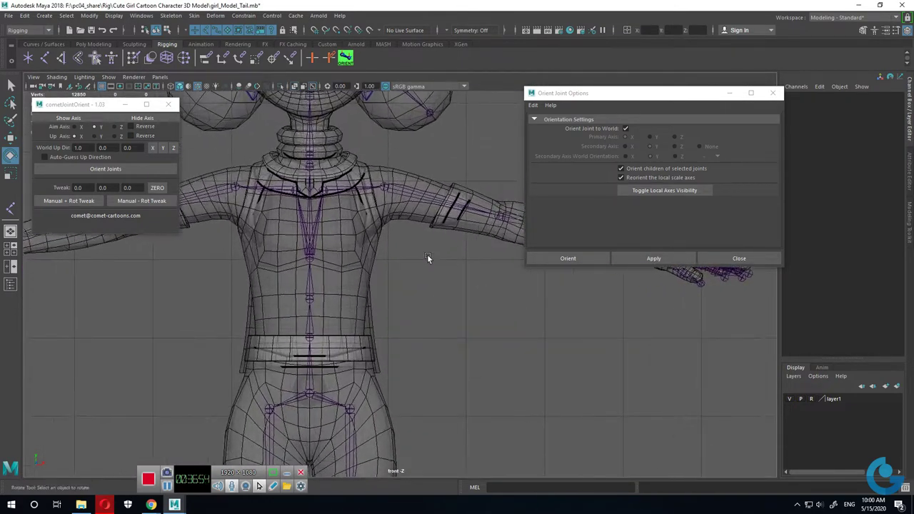
pyautogui.scroll(2, 428, 254)
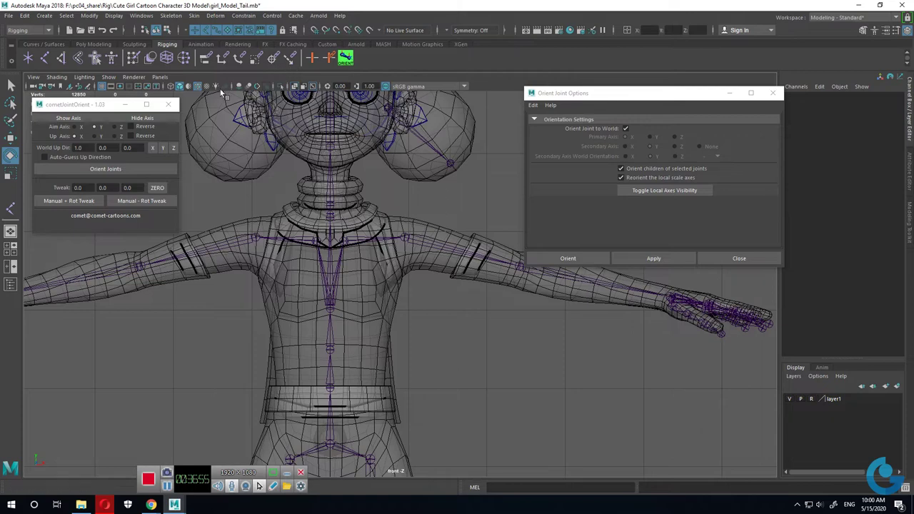
pyautogui.press('space')
pyautogui.press('space')
pyautogui.moveTo(547, 418)
pyautogui.keyDown('alt'); pyautogui.mouseDown(button='middle')
pyautogui.moveTo(447, 233)
pyautogui.moveTo(436, 184)
pyautogui.moveTo(462, 286)
pyautogui.mouseUp(button='middle'); pyautogui.keyUp('alt')
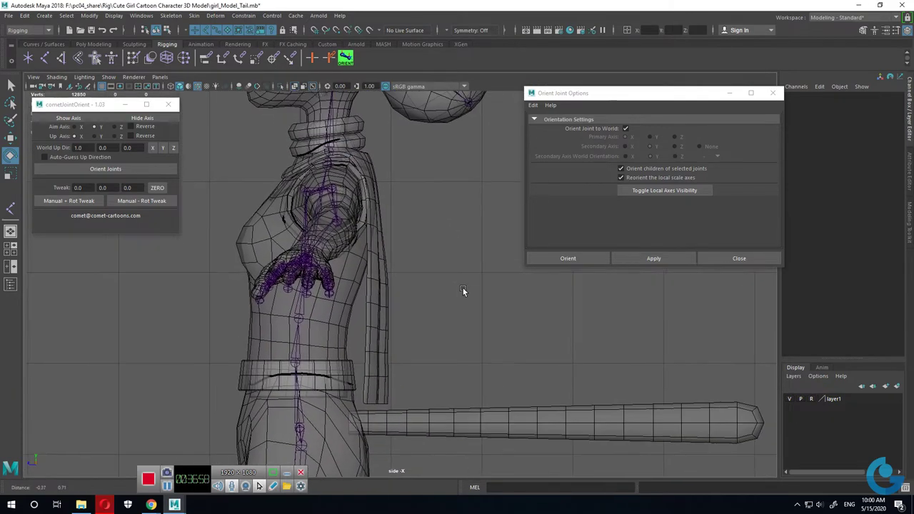
pyautogui.click(46, 60)
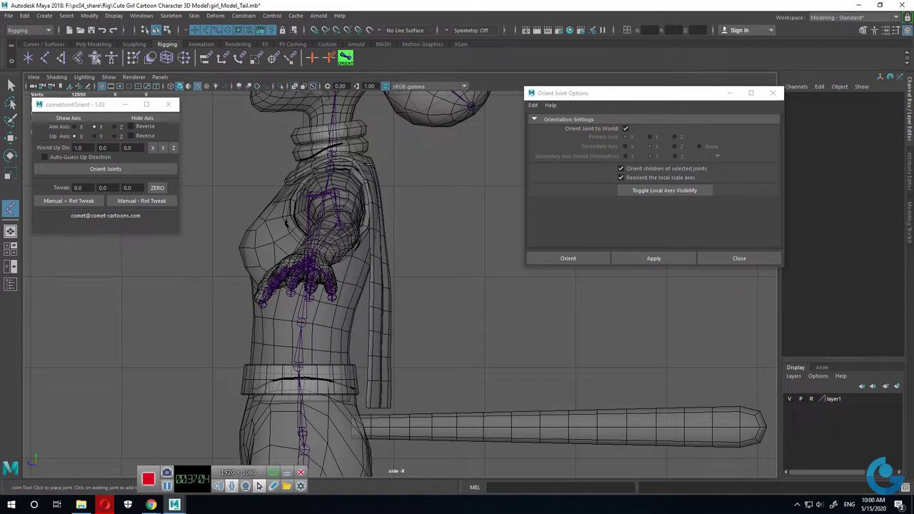
# Step: Place five joints down the back hair strand, from its top to its tip
pyautogui.click(364, 165)
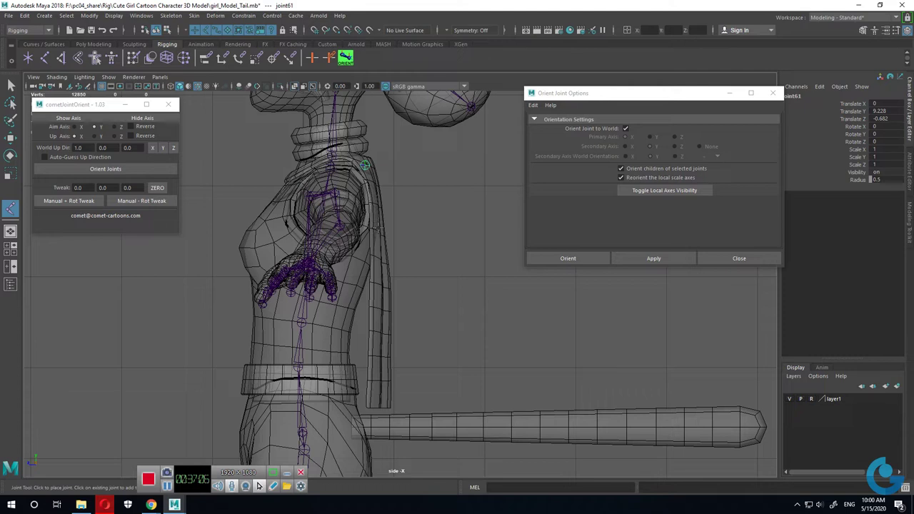
pyautogui.click(377, 231)
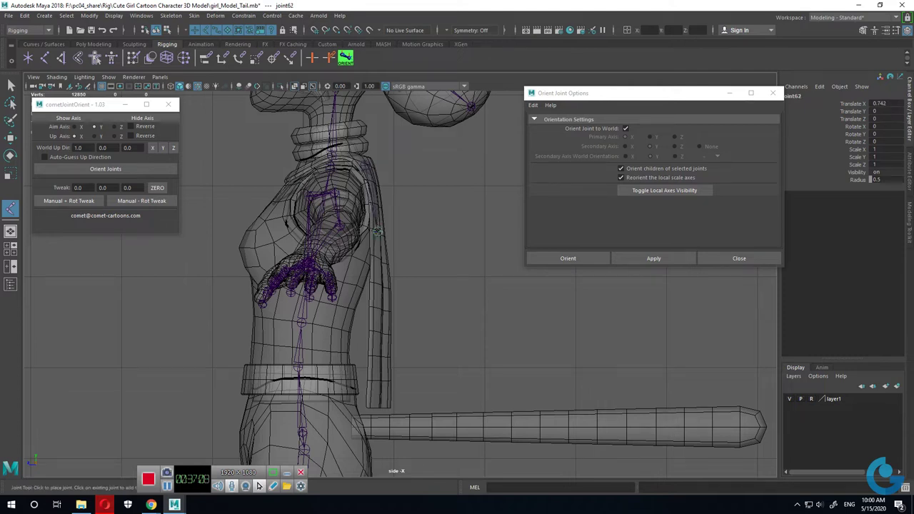
pyautogui.click(379, 309)
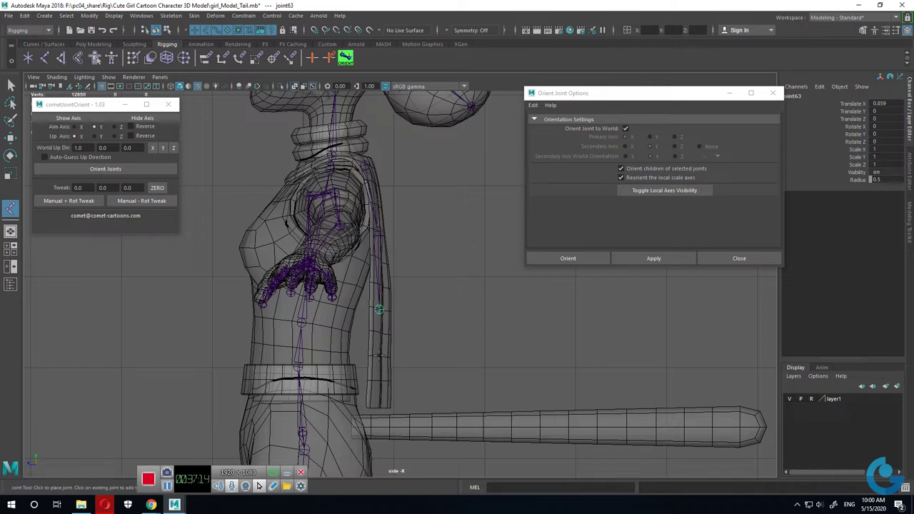
pyautogui.click(379, 357)
pyautogui.click(379, 408)
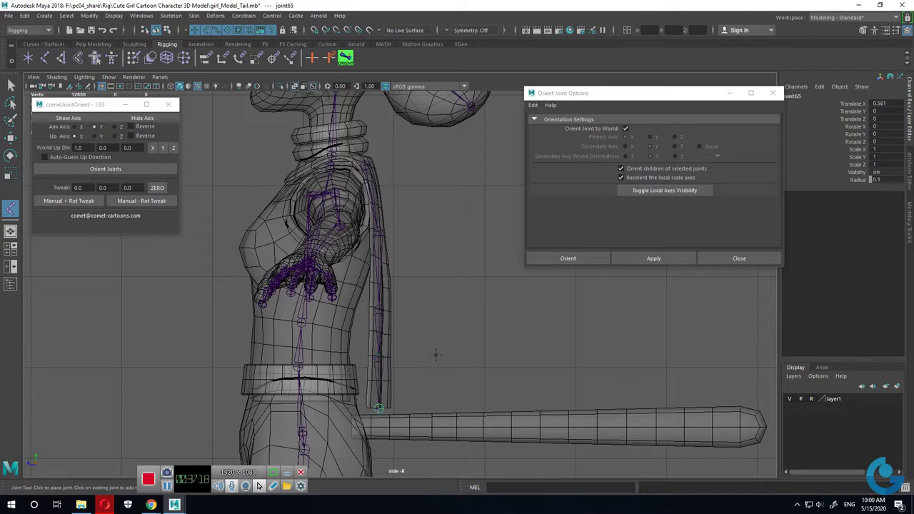
pyautogui.press('e')
# Step: Shift the hair joint chain sideways along X in the front view
pyautogui.press('space')
pyautogui.moveTo(485, 217); pyautogui.dragTo(496, 199)
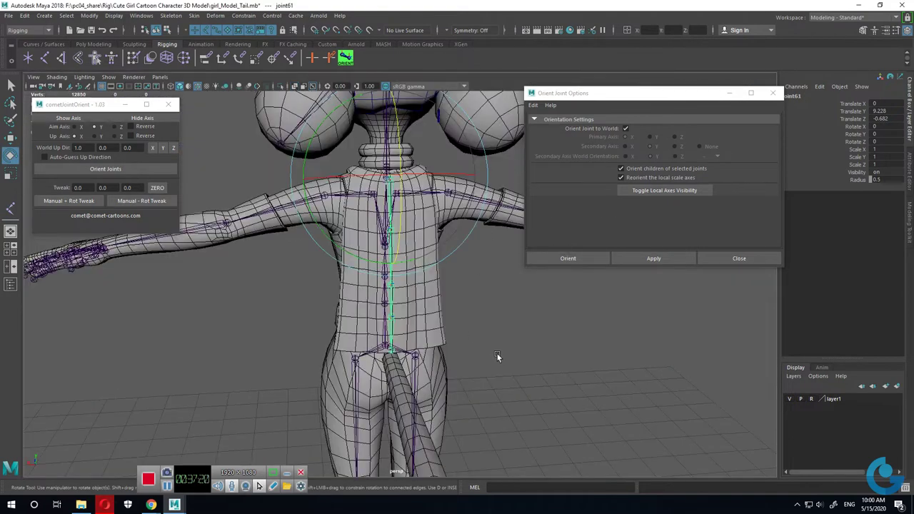
pyautogui.keyDown('alt'); pyautogui.moveTo(498, 356); pyautogui.dragTo(489, 345); pyautogui.keyUp('alt')
pyautogui.press('space')
pyautogui.press('space')
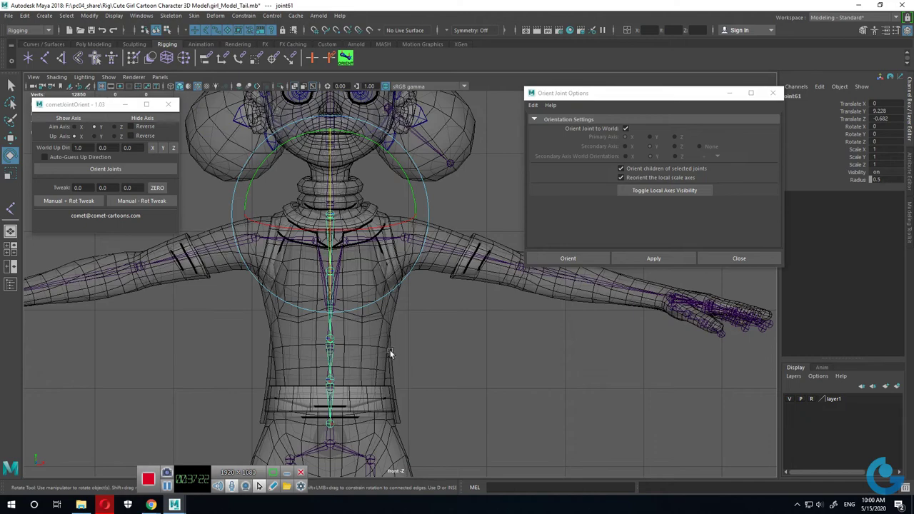
pyautogui.press('w')
pyautogui.moveTo(392, 215); pyautogui.dragTo(440, 216)
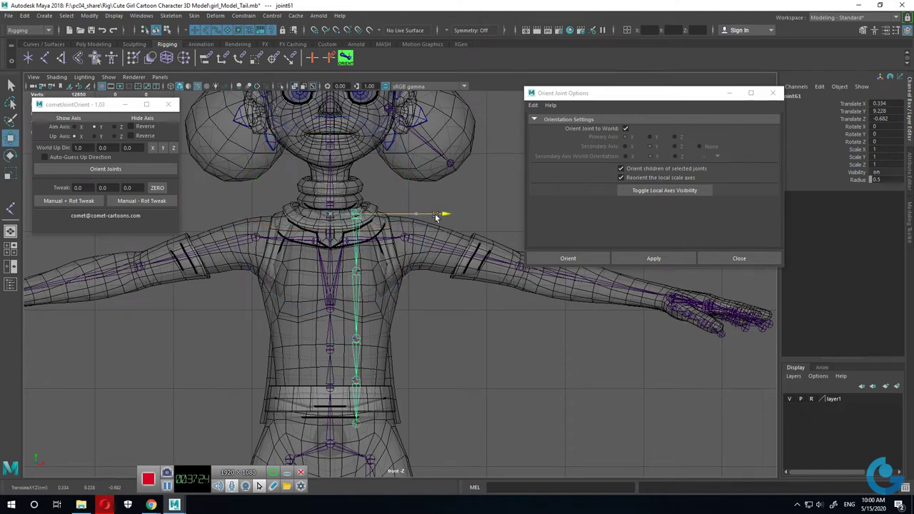
# Step: Rotate the hair chain slightly in Y, to -2.773, so it sits inside the strand
pyautogui.press('space')
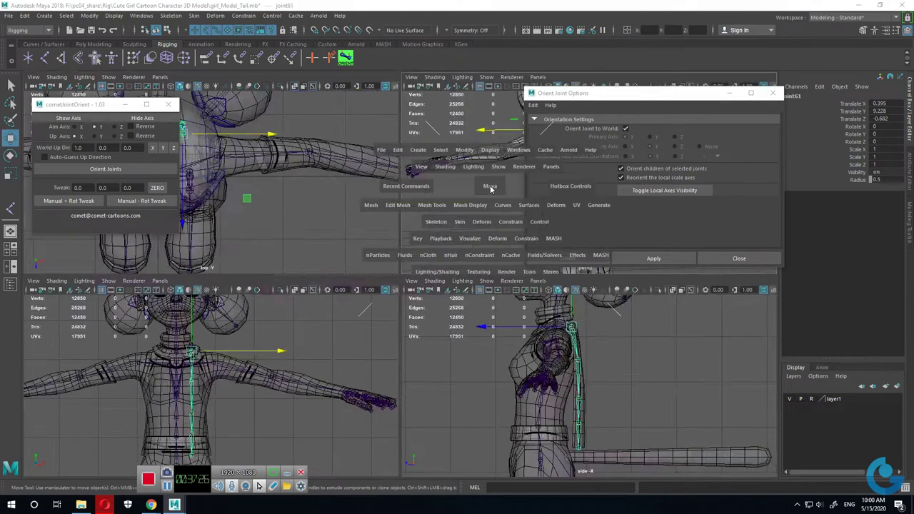
pyautogui.press('space')
pyautogui.moveTo(492, 353)
pyautogui.keyDown('alt'); pyautogui.mouseDown()
pyautogui.moveTo(290, 206)
pyautogui.moveTo(344, 232)
pyautogui.mouseUp(); pyautogui.keyUp('alt')
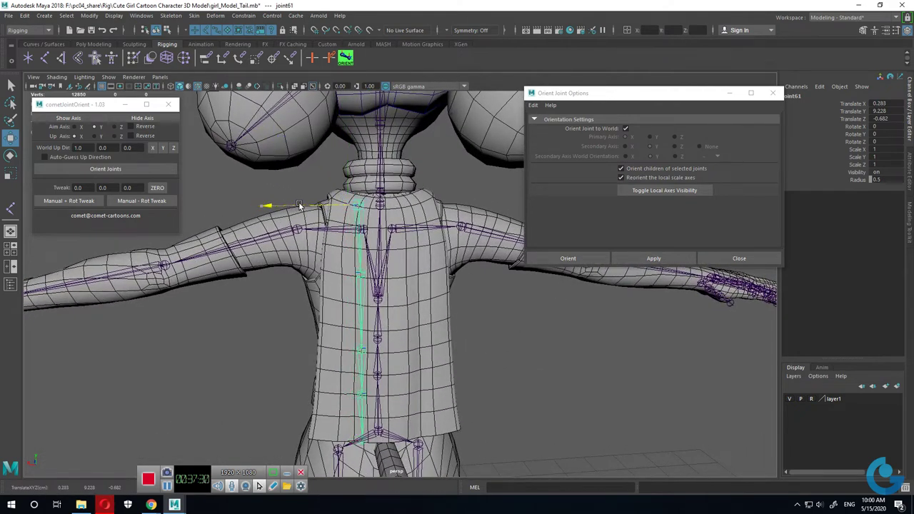
pyautogui.press('e')
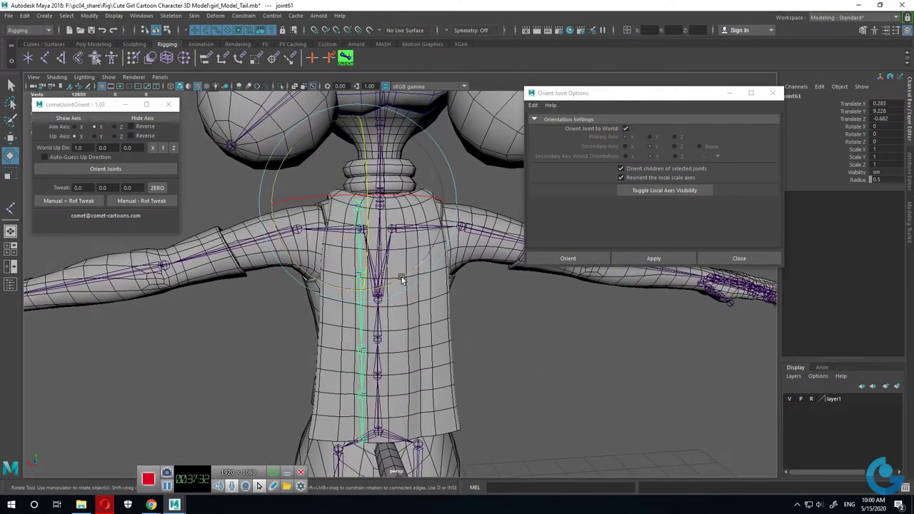
pyautogui.moveTo(400, 279); pyautogui.dragTo(399, 285)
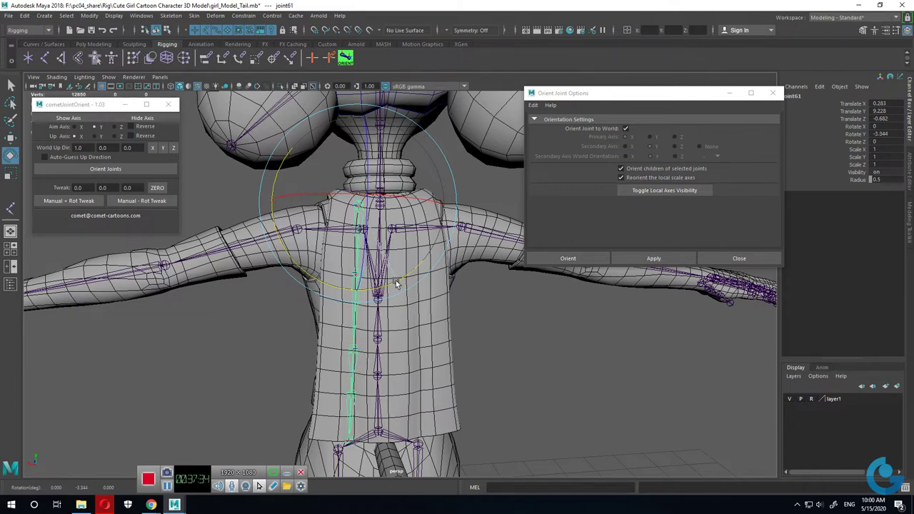
pyautogui.moveTo(399, 285); pyautogui.dragTo(398, 285)
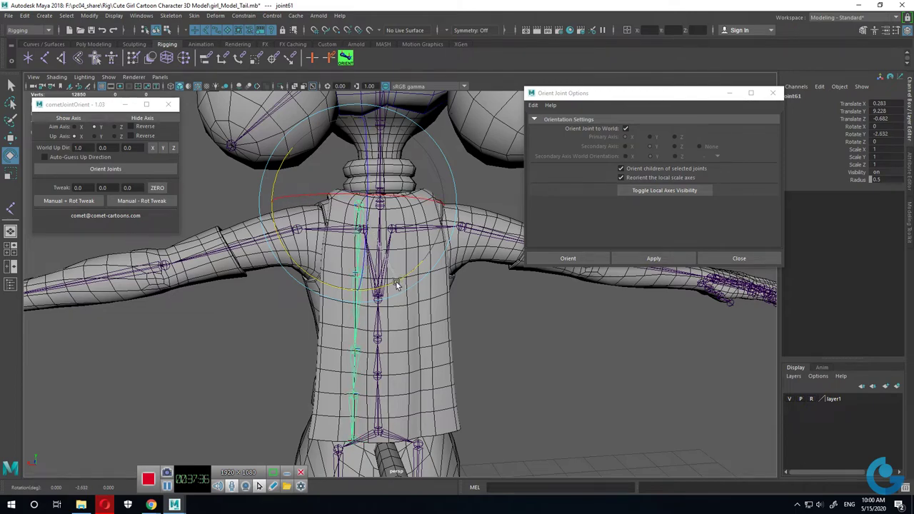
pyautogui.moveTo(488, 328)
pyautogui.keyDown('alt'); pyautogui.mouseDown()
pyautogui.moveTo(519, 348)
pyautogui.moveTo(510, 373)
pyautogui.moveTo(389, 314)
pyautogui.moveTo(436, 343)
pyautogui.moveTo(448, 371)
pyautogui.moveTo(374, 370)
pyautogui.moveTo(409, 344)
pyautogui.mouseUp(); pyautogui.keyUp('alt')
# Step: Deselect the hair chain and frame the tail in the side -X view
pyautogui.click(402, 370)
pyautogui.press('space')
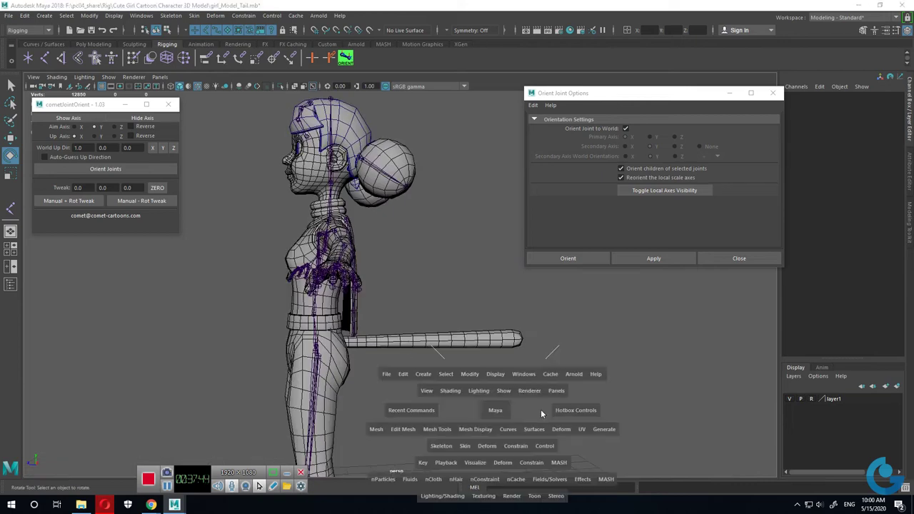
pyautogui.moveTo(541, 410); pyautogui.dragTo(555, 410)
pyautogui.keyDown('alt'); pyautogui.moveTo(555, 410); pyautogui.dragTo(418, 301, button='middle'); pyautogui.keyUp('alt')
pyautogui.moveTo(417, 301)
pyautogui.keyDown('alt'); pyautogui.mouseDown(button='right')
pyautogui.moveTo(320, 298)
pyautogui.moveTo(397, 361)
pyautogui.mouseUp(button='right'); pyautogui.keyUp('alt')
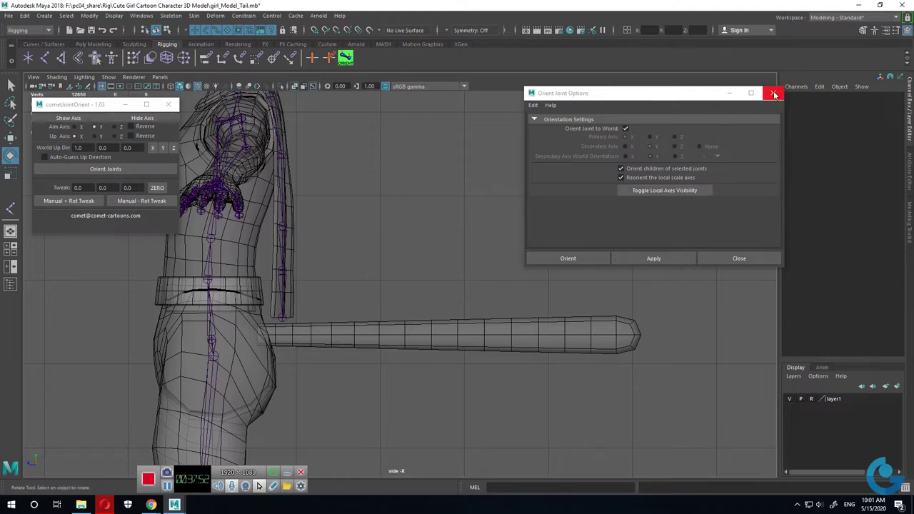
# Step: Draw a two-joint chain (joint66–joint67) from the tail's base at the hip to its tip
pyautogui.click(174, 16)
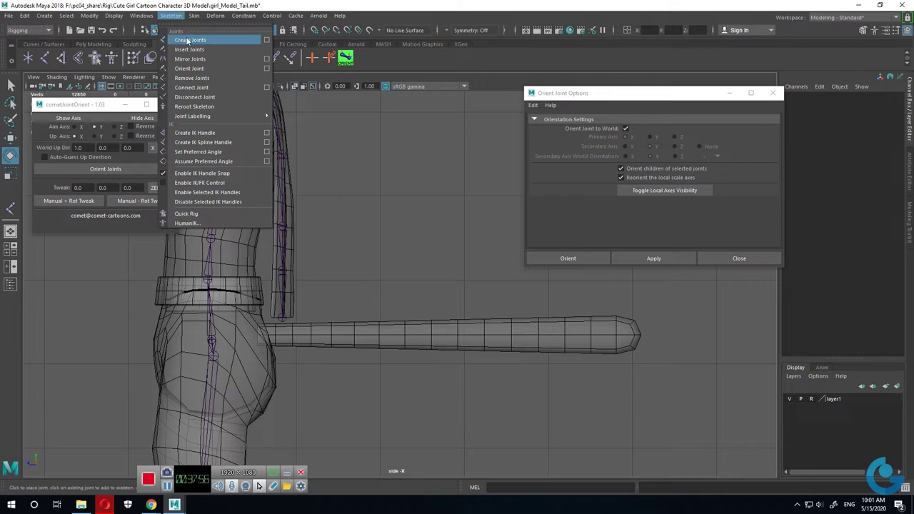
pyautogui.click(188, 41)
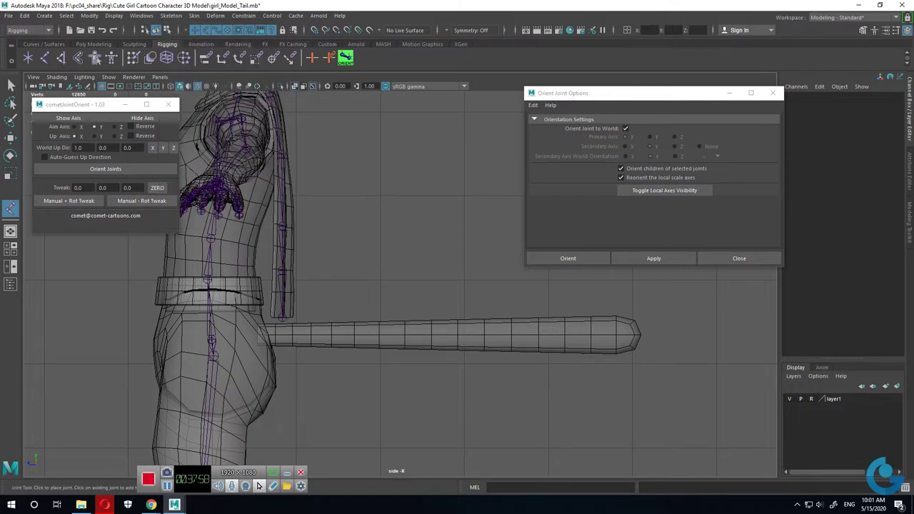
pyautogui.click(256, 336)
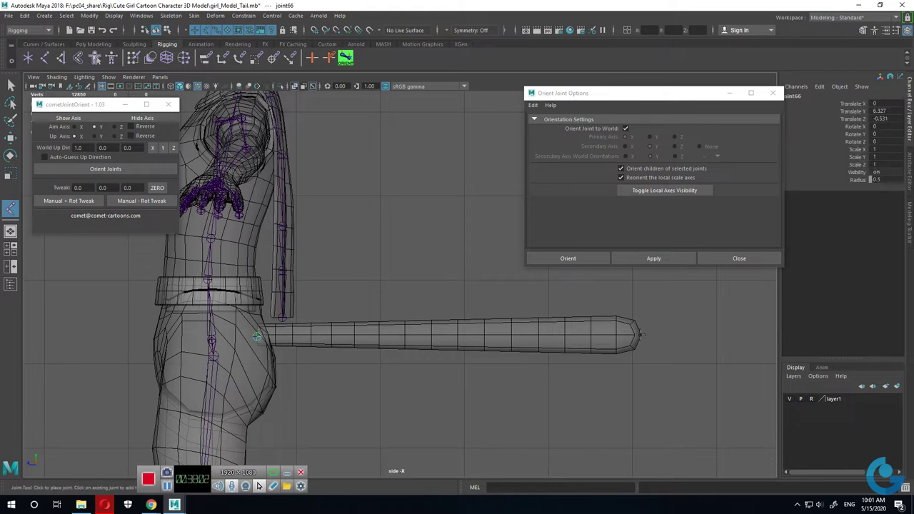
pyautogui.click(641, 335)
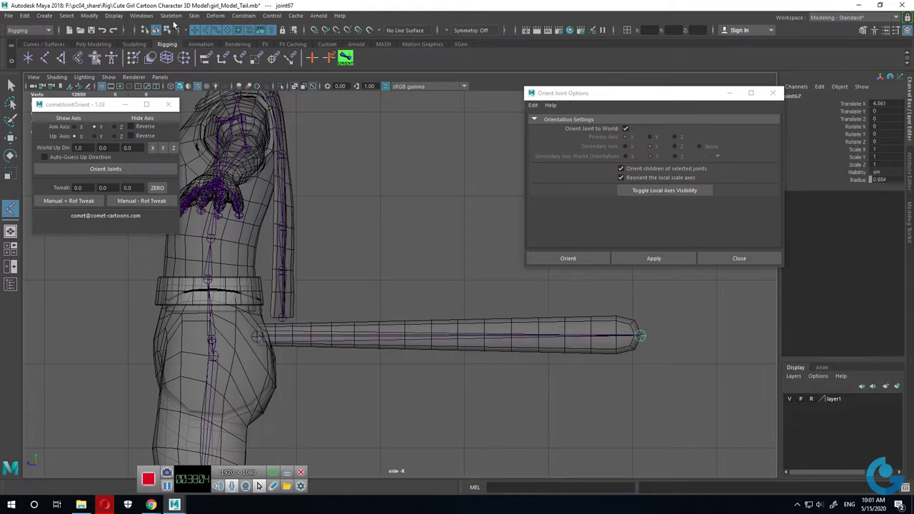
pyautogui.press('Return')
pyautogui.press('e')
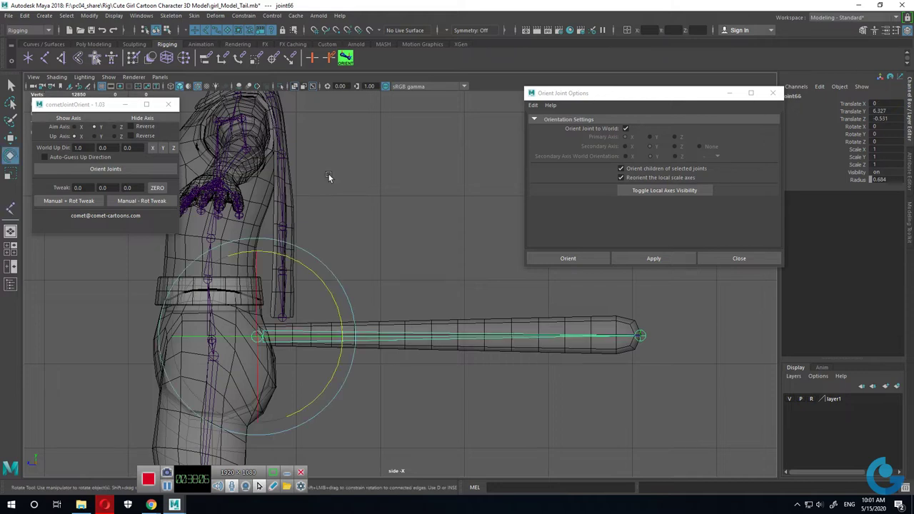
pyautogui.click(171, 15)
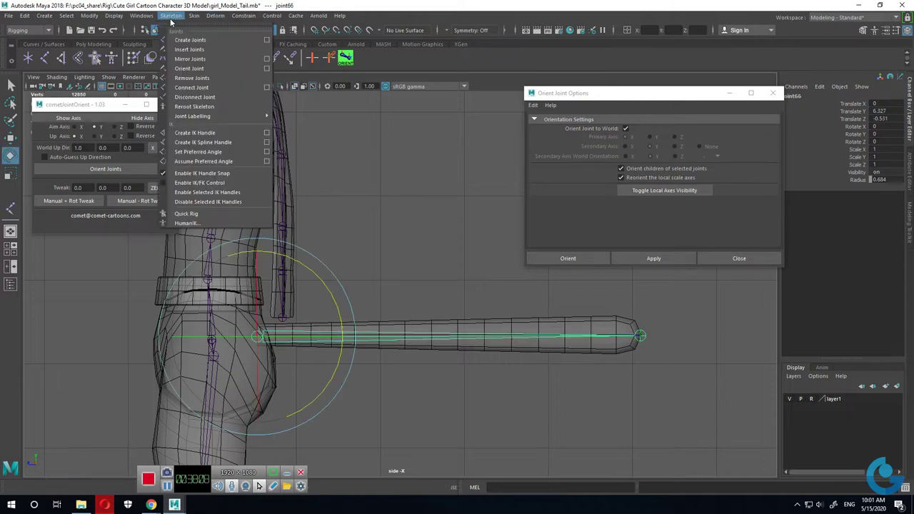
pyautogui.click(190, 50)
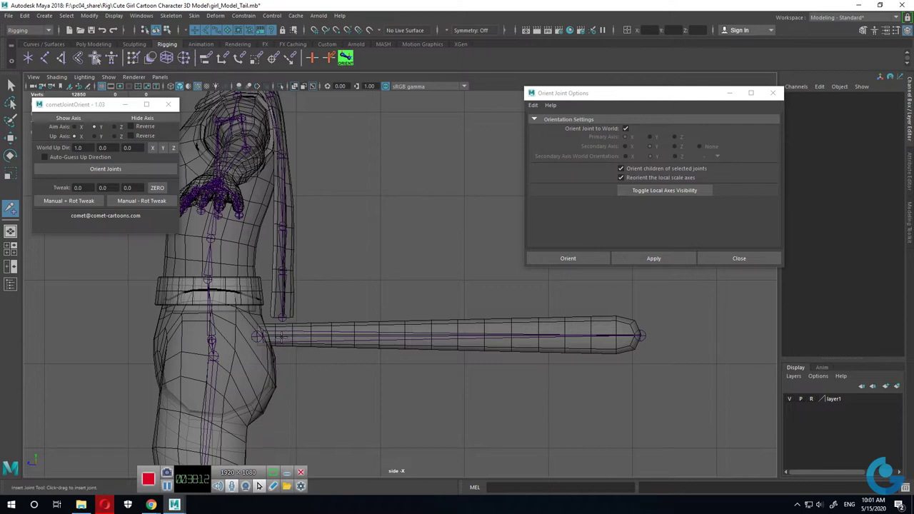
# Step: Insert joints joint68–joint72 at intervals along the tail bone from base to tip
pyautogui.moveTo(284, 335); pyautogui.dragTo(320, 337)
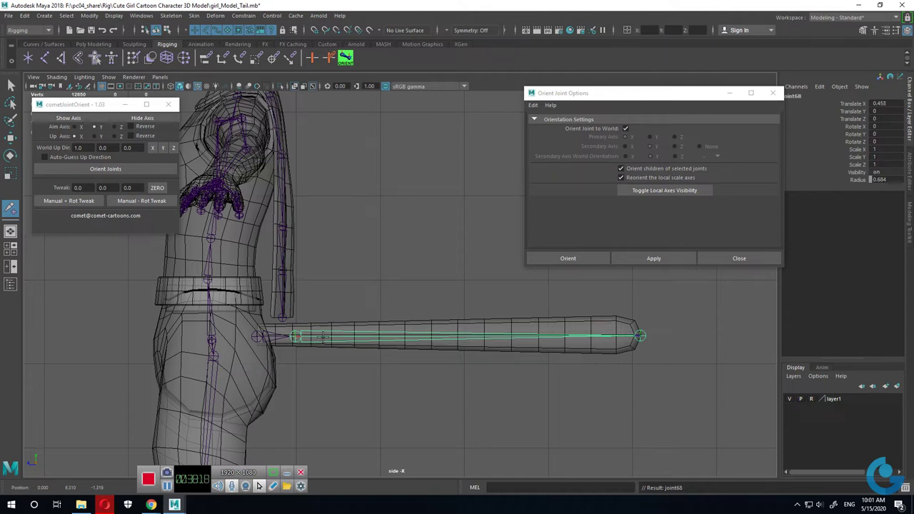
pyautogui.moveTo(325, 336); pyautogui.dragTo(337, 335)
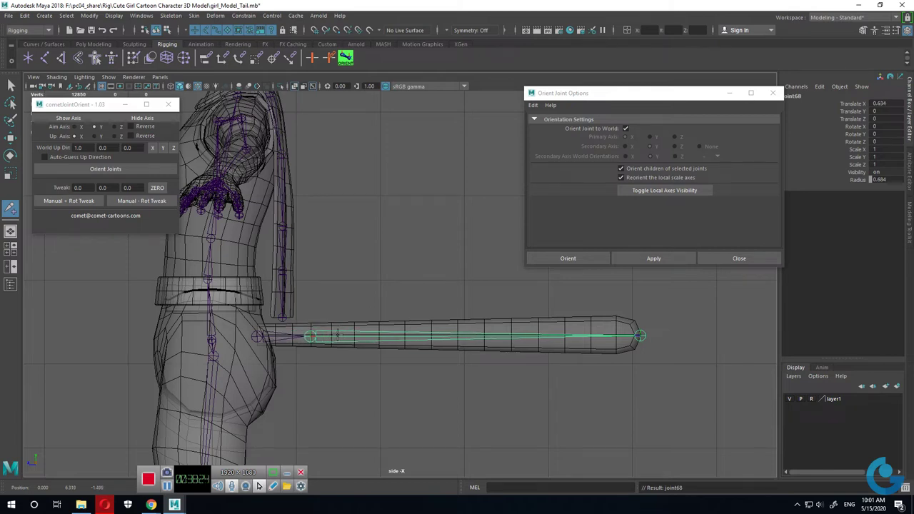
pyautogui.moveTo(338, 334); pyautogui.dragTo(425, 336)
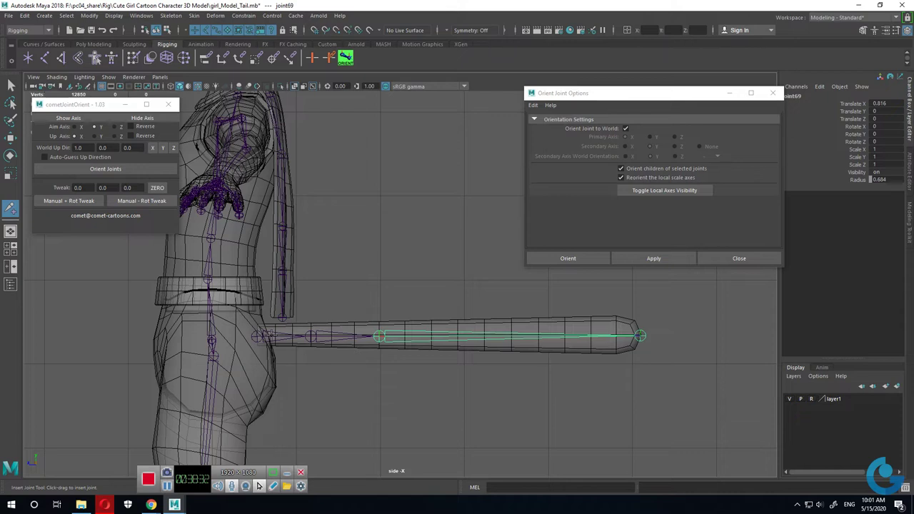
pyautogui.moveTo(418, 335); pyautogui.dragTo(499, 336)
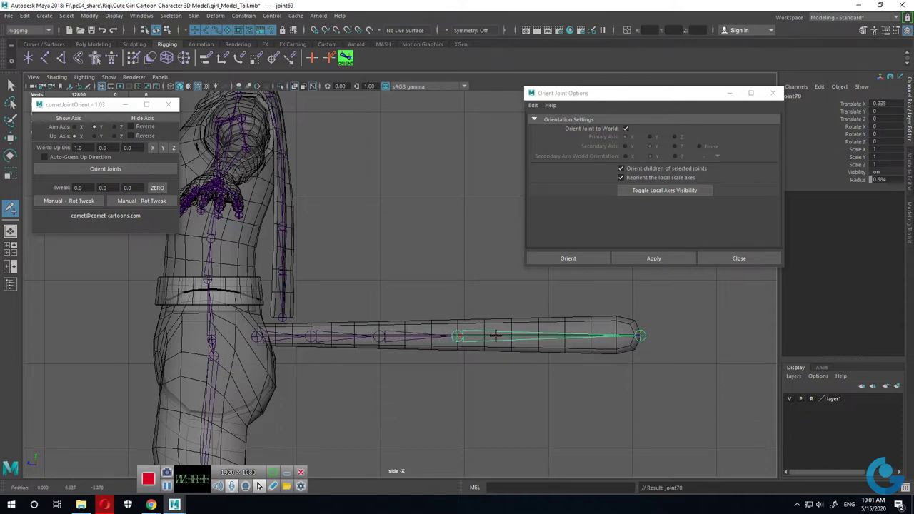
pyautogui.moveTo(504, 334); pyautogui.dragTo(584, 332)
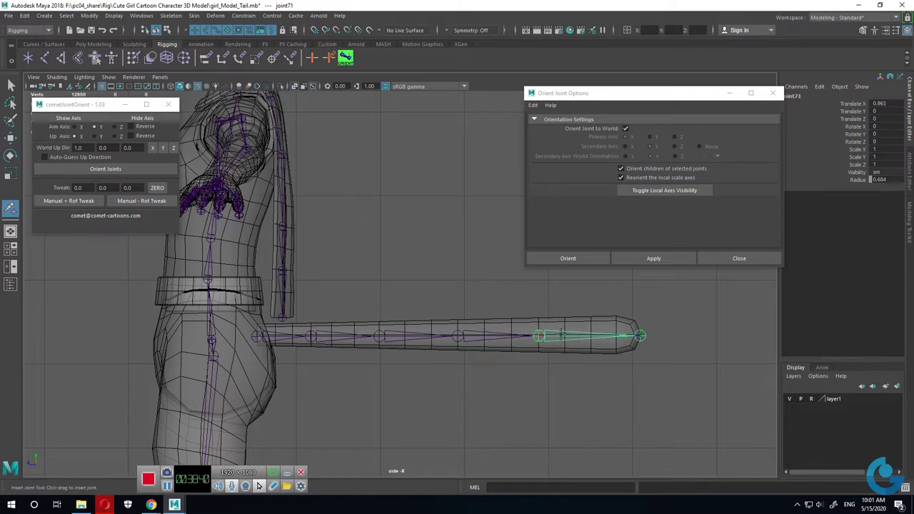
pyautogui.moveTo(540, 336); pyautogui.dragTo(615, 335)
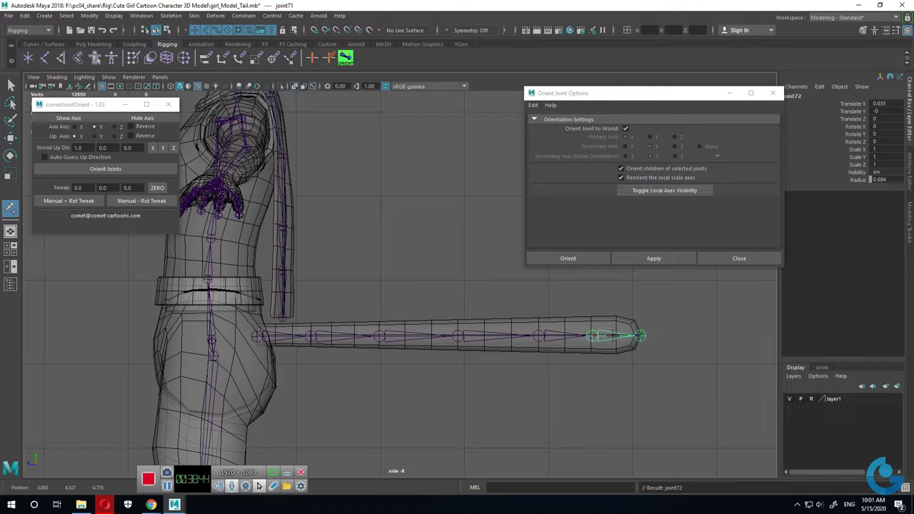
# Step: Switch to the perspective view and orbit around the character's tail joints
pyautogui.press('e')
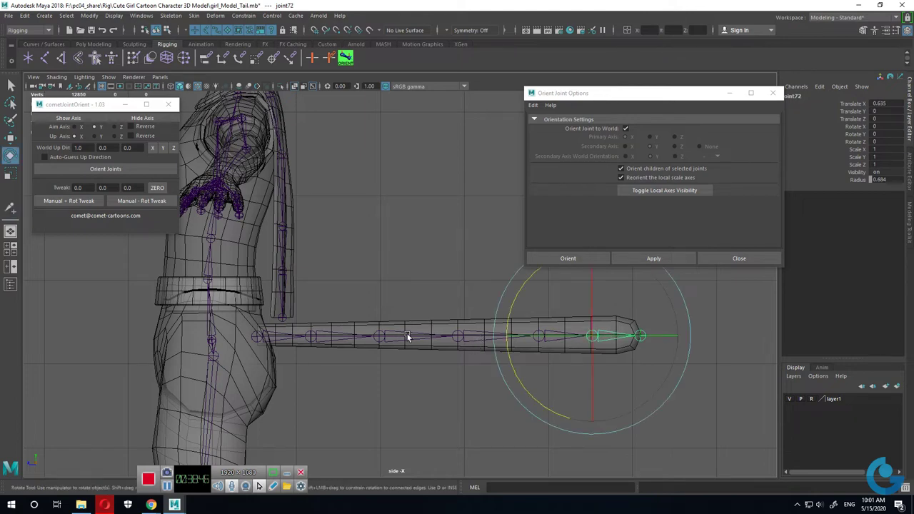
pyautogui.click(425, 392)
pyautogui.click(280, 337)
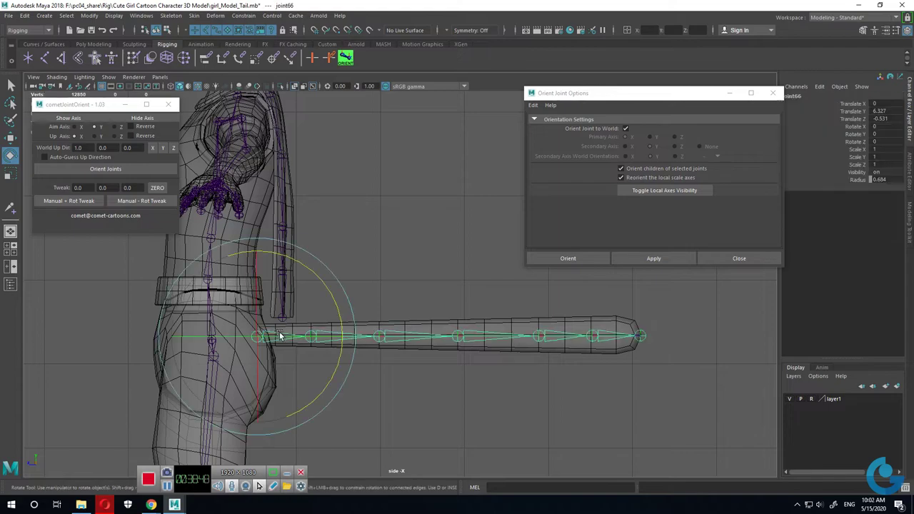
pyautogui.press('space')
pyautogui.press('space')
pyautogui.moveTo(479, 218)
pyautogui.keyDown('alt'); pyautogui.mouseDown()
pyautogui.moveTo(552, 392)
pyautogui.moveTo(485, 398)
pyautogui.moveTo(416, 421)
pyautogui.moveTo(424, 450)
pyautogui.moveTo(535, 393)
pyautogui.moveTo(460, 386)
pyautogui.moveTo(540, 358)
pyautogui.moveTo(411, 352)
pyautogui.moveTo(483, 352)
pyautogui.mouseUp(); pyautogui.keyUp('alt')
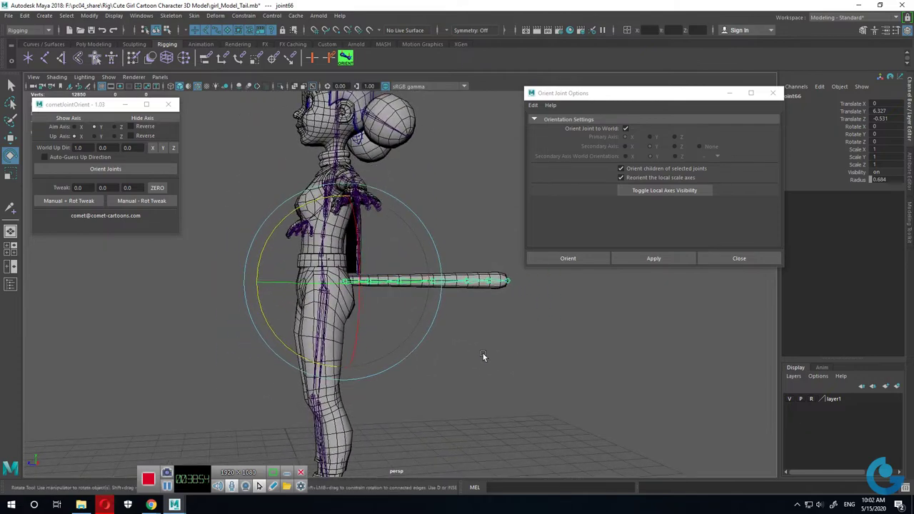
# Step: Select tail tip joint67 and display the joints' local rotation axes with Show Axis
pyautogui.click(487, 354)
pyautogui.moveTo(430, 282)
pyautogui.keyDown('alt'); pyautogui.mouseDown(button='right')
pyautogui.moveTo(442, 350)
pyautogui.moveTo(490, 372)
pyautogui.mouseUp(button='right'); pyautogui.keyUp('alt')
pyautogui.keyDown('alt'); pyautogui.moveTo(489, 371); pyautogui.dragTo(319, 348); pyautogui.keyUp('alt')
pyautogui.click(303, 348)
pyautogui.moveTo(402, 252)
pyautogui.keyDown('alt'); pyautogui.mouseDown()
pyautogui.moveTo(438, 356)
pyautogui.moveTo(428, 300)
pyautogui.moveTo(394, 234)
pyautogui.mouseUp(); pyautogui.keyUp('alt')
pyautogui.moveTo(442, 174); pyautogui.dragTo(451, 264, button='right')
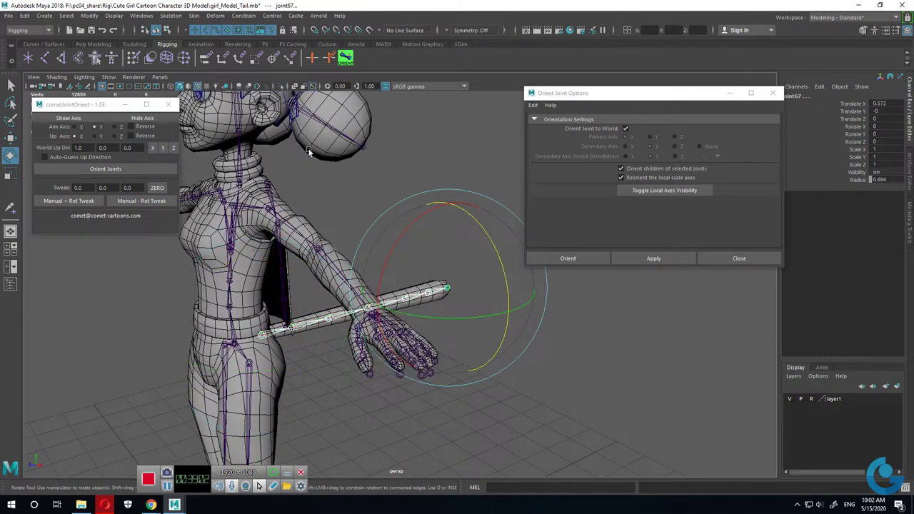
pyautogui.click(71, 119)
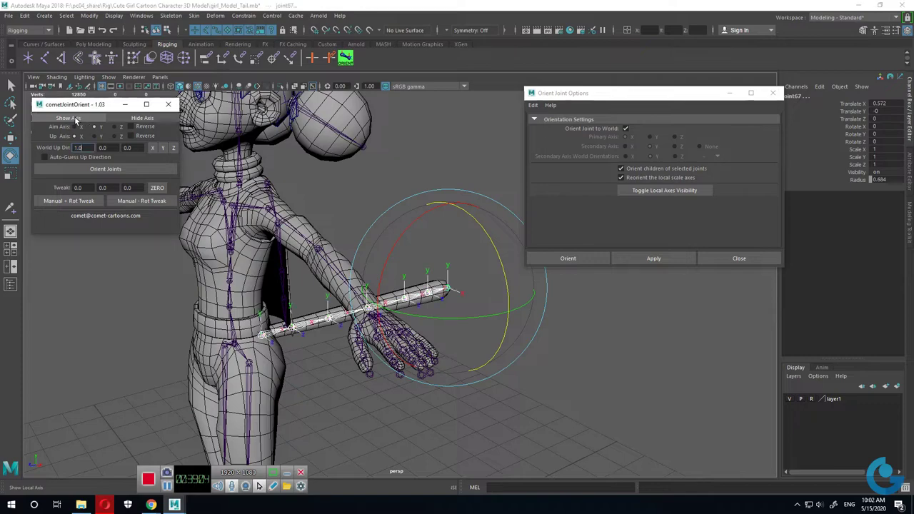
# Step: Test-rotate a tail joint around X and bend the tail upward, undoing both
pyautogui.moveTo(300, 341)
pyautogui.keyDown('alt'); pyautogui.mouseDown()
pyautogui.moveTo(292, 363)
pyautogui.moveTo(436, 394)
pyautogui.mouseUp(); pyautogui.keyUp('alt')
pyautogui.moveTo(460, 310); pyautogui.dragTo(452, 322)
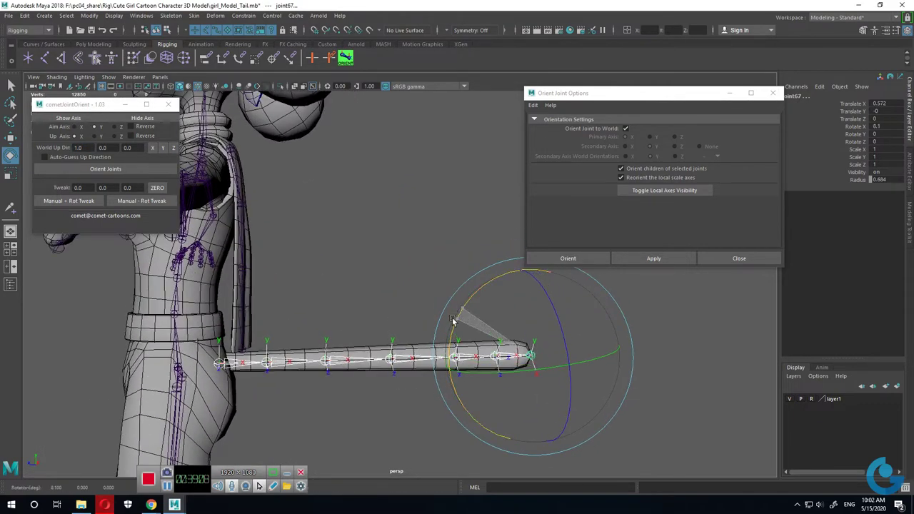
pyautogui.hotkey('ctrl', 'z')
pyautogui.moveTo(564, 314)
pyautogui.mouseDown()
pyautogui.moveTo(567, 333)
pyautogui.moveTo(564, 298)
pyautogui.moveTo(574, 340)
pyautogui.moveTo(565, 307)
pyautogui.mouseUp()
pyautogui.hotkey('ctrl', 'z')
# Step: Select tail joint70 and test-rotate it slightly to check its axes
pyautogui.moveTo(645, 384)
pyautogui.keyDown('alt'); pyautogui.mouseDown()
pyautogui.moveTo(605, 398)
pyautogui.moveTo(602, 359)
pyautogui.mouseUp(); pyautogui.keyUp('alt')
pyautogui.click(603, 359)
pyautogui.click(602, 357)
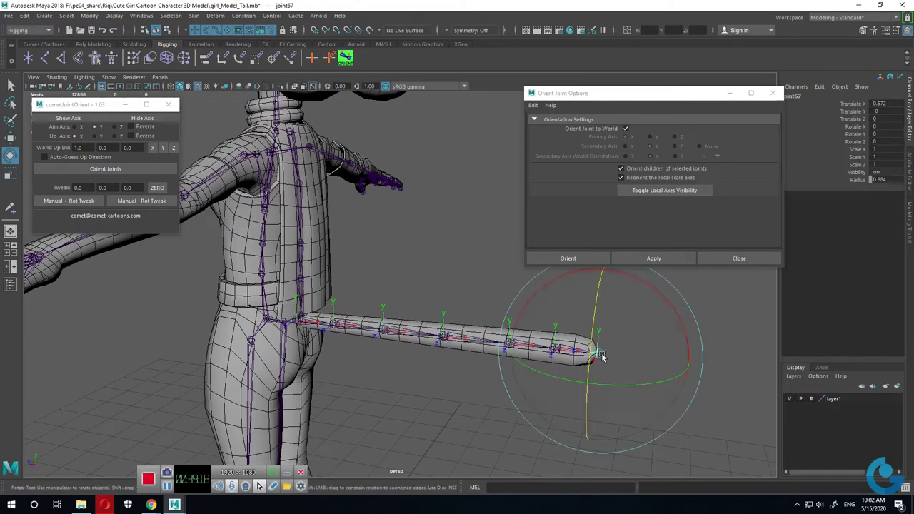
pyautogui.moveTo(670, 358)
pyautogui.keyDown('alt'); pyautogui.mouseDown()
pyautogui.moveTo(584, 345)
pyautogui.moveTo(508, 357)
pyautogui.mouseUp(); pyautogui.keyUp('alt')
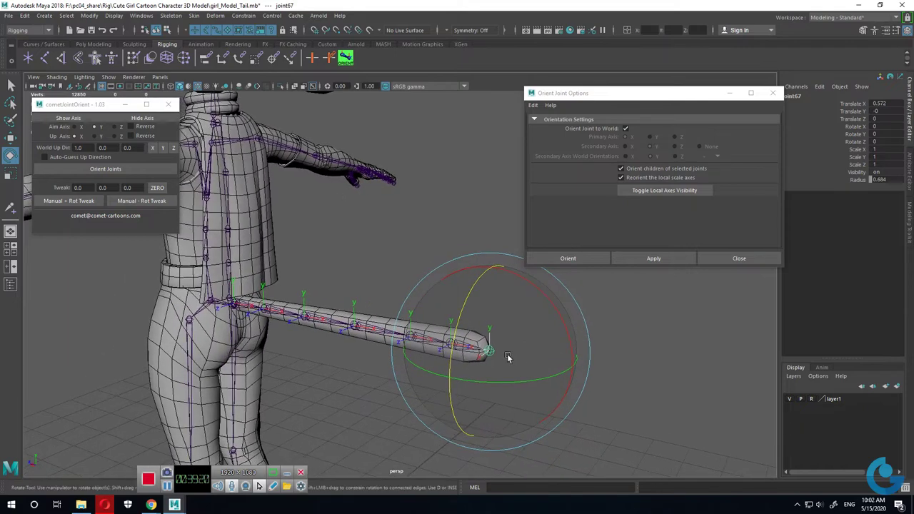
pyautogui.click(392, 198)
pyautogui.click(401, 330)
pyautogui.moveTo(422, 303); pyautogui.dragTo(433, 297)
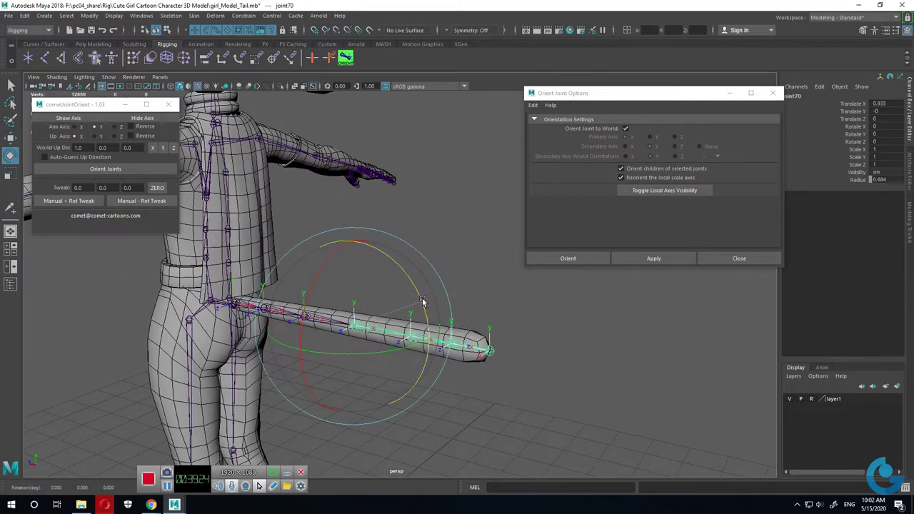
# Step: Orient tail tip joint67 to the world with Orient Joint Options Apply
pyautogui.click(546, 371)
pyautogui.click(490, 352)
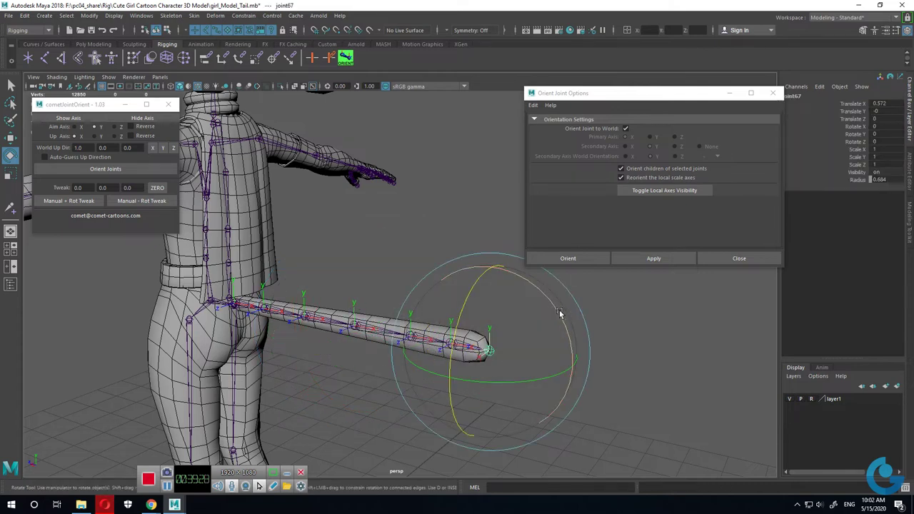
pyautogui.click(660, 262)
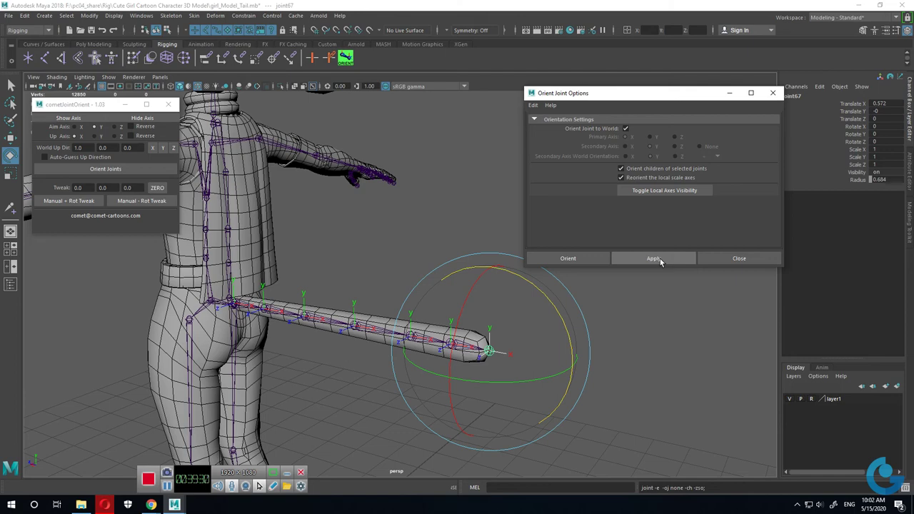
pyautogui.keyDown('alt'); pyautogui.moveTo(550, 303); pyautogui.dragTo(264, 346); pyautogui.keyUp('alt')
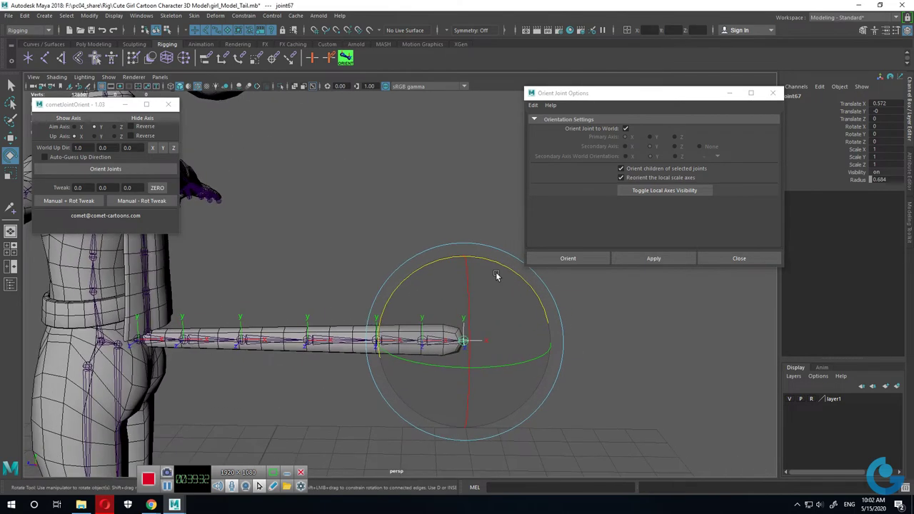
pyautogui.moveTo(484, 261); pyautogui.dragTo(490, 267)
pyautogui.hotkey('ctrl', 'z')
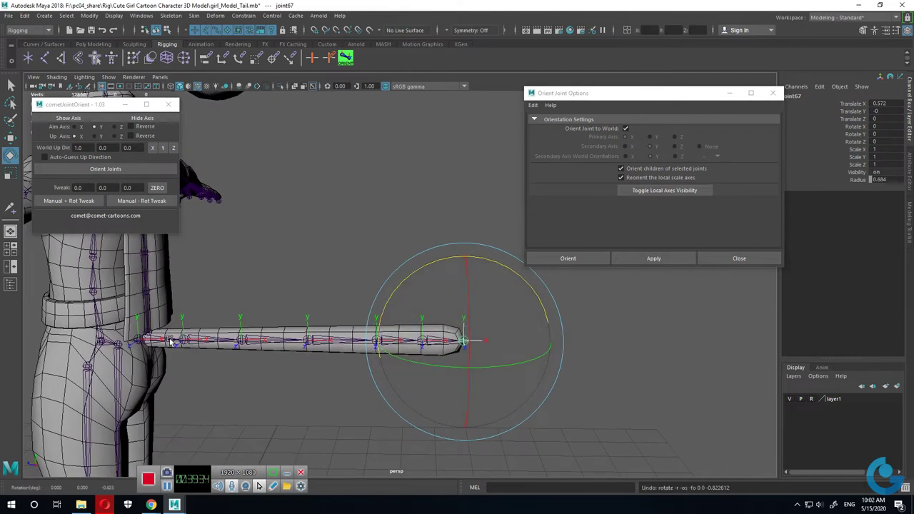
# Step: Test-swing the whole tail chain and undo every rotation so it lies straight
pyautogui.click(170, 341)
pyautogui.moveTo(307, 202); pyautogui.dragTo(312, 289, button='right')
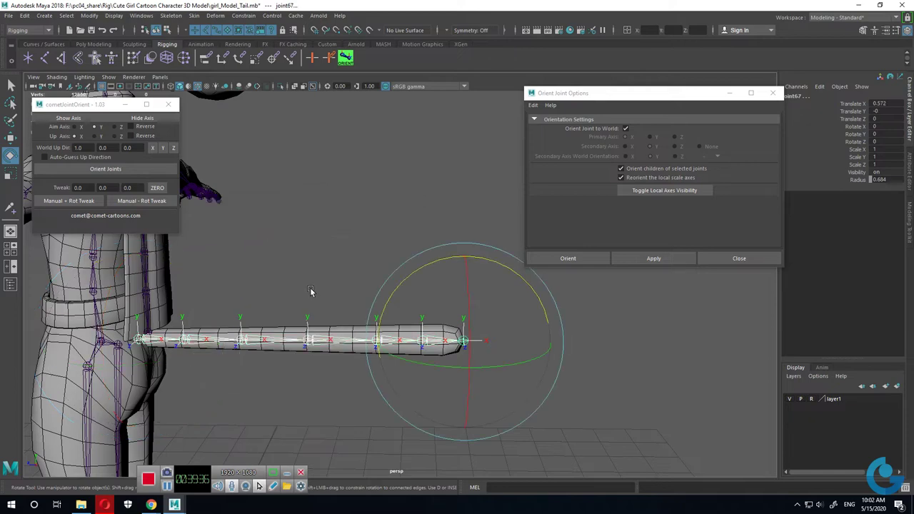
pyautogui.moveTo(519, 281); pyautogui.dragTo(528, 304)
pyautogui.hotkey('ctrl', 'z')
pyautogui.moveTo(600, 347)
pyautogui.keyDown('alt'); pyautogui.mouseDown()
pyautogui.moveTo(459, 262)
pyautogui.moveTo(490, 379)
pyautogui.moveTo(451, 333)
pyautogui.moveTo(428, 388)
pyautogui.moveTo(450, 390)
pyautogui.moveTo(434, 383)
pyautogui.moveTo(467, 373)
pyautogui.moveTo(432, 381)
pyautogui.mouseUp(); pyautogui.keyUp('alt')
pyautogui.hotkey('ctrl', 'z')
pyautogui.moveTo(509, 398)
pyautogui.keyDown('alt'); pyautogui.mouseDown()
pyautogui.moveTo(576, 395)
pyautogui.moveTo(432, 346)
pyautogui.moveTo(437, 354)
pyautogui.moveTo(386, 361)
pyautogui.moveTo(390, 343)
pyautogui.mouseUp(); pyautogui.keyUp('alt')
pyautogui.hotkey('ctrl', 'z')
pyautogui.scroll(3, 442, 359)
pyautogui.scroll(3, 442, 358)
pyautogui.click(316, 251)
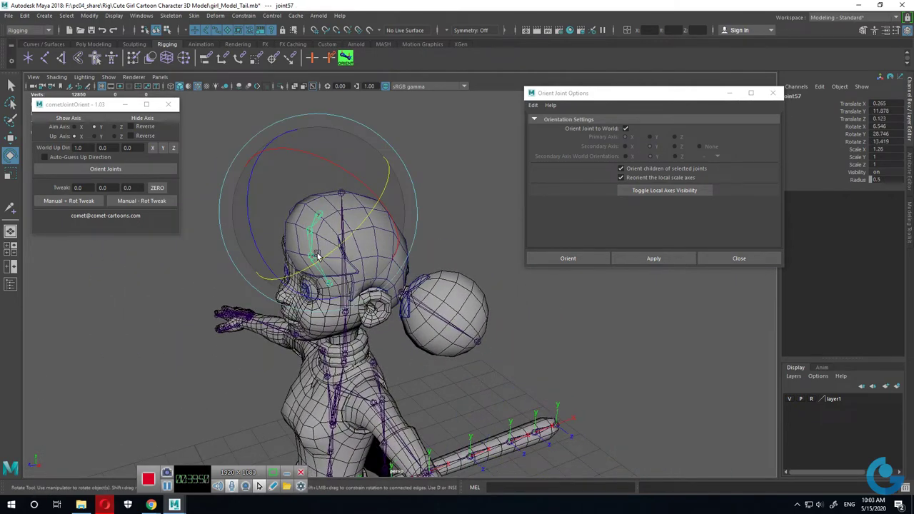
pyautogui.press('w')
pyautogui.click(312, 243)
pyautogui.click(316, 268)
pyautogui.keyDown('alt'); pyautogui.moveTo(396, 306); pyautogui.dragTo(409, 290); pyautogui.keyUp('alt')
pyautogui.press('e')
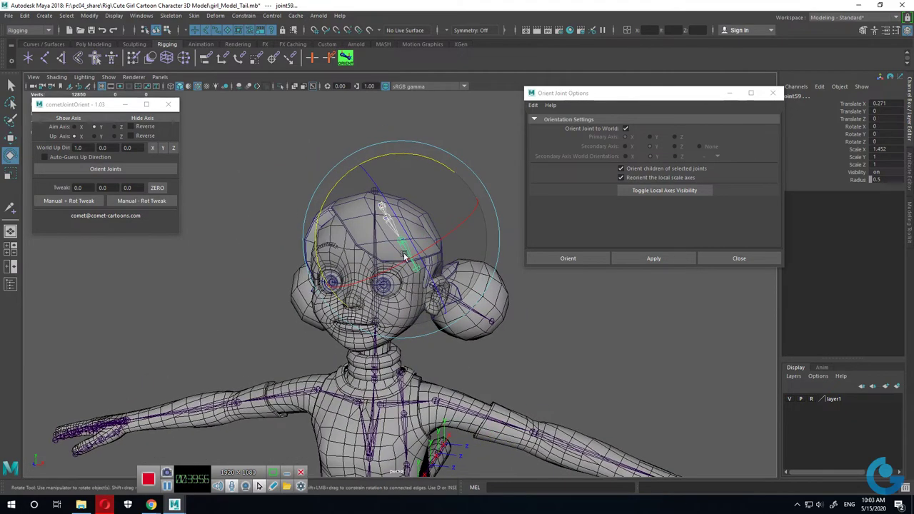
pyautogui.keyDown('alt'); pyautogui.moveTo(405, 256); pyautogui.dragTo(341, 250); pyautogui.keyUp('alt')
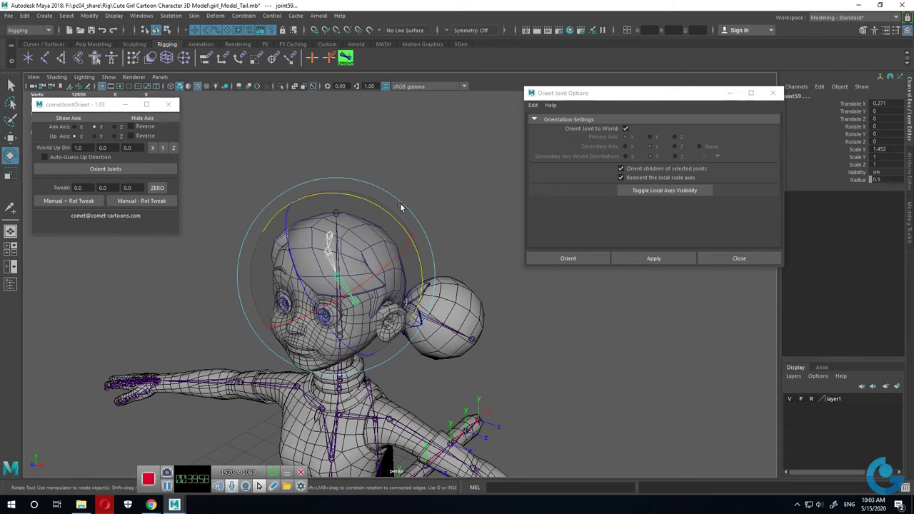
pyautogui.moveTo(342, 272)
pyautogui.mouseDown()
pyautogui.moveTo(312, 297)
pyautogui.moveTo(316, 274)
pyautogui.mouseUp()
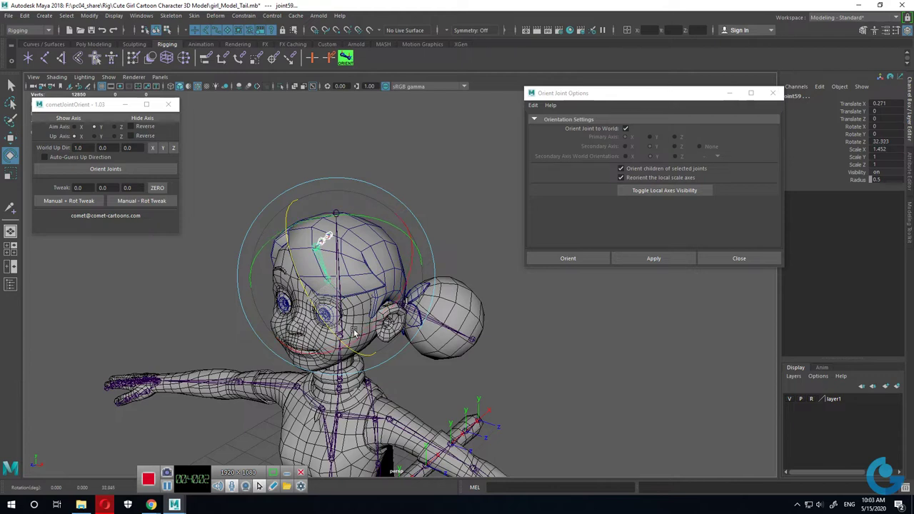
pyautogui.moveTo(316, 274); pyautogui.dragTo(419, 276)
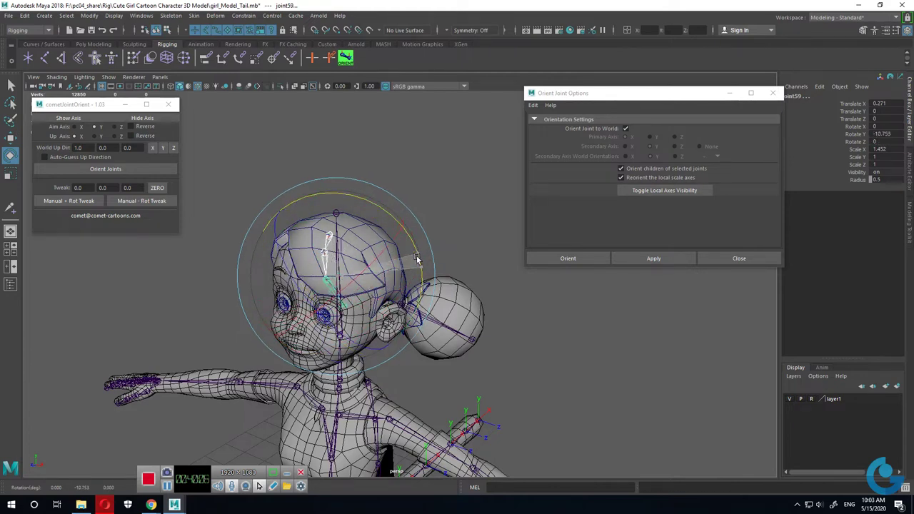
pyautogui.click(470, 239)
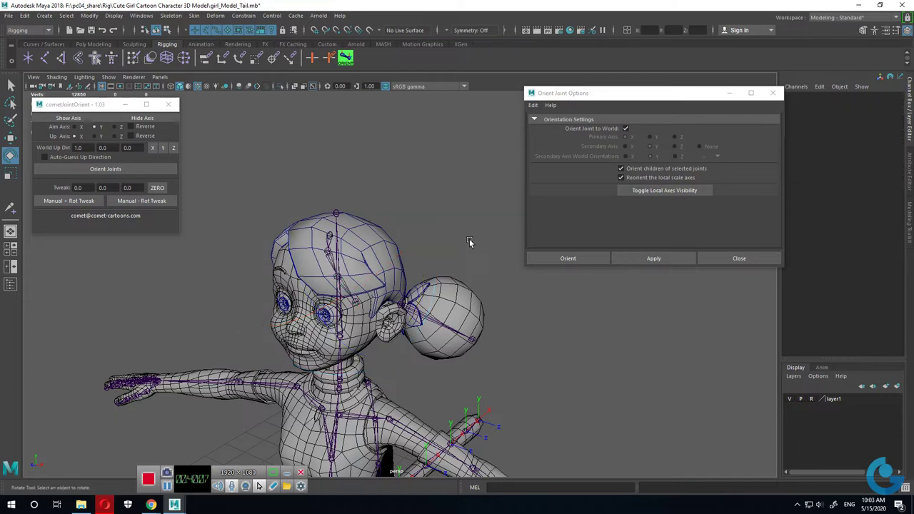
pyautogui.click(328, 262)
pyautogui.click(348, 238)
pyautogui.click(332, 238)
pyautogui.click(460, 269)
pyautogui.keyDown('alt'); pyautogui.moveTo(461, 271); pyautogui.dragTo(453, 362); pyautogui.keyUp('alt')
pyautogui.keyDown('alt'); pyautogui.moveTo(453, 363); pyautogui.dragTo(348, 333, button='right'); pyautogui.keyUp('alt')
pyautogui.scroll(3, 348, 331)
pyautogui.scroll(3, 415, 351)
pyautogui.scroll(3, 360, 331)
pyautogui.scroll(3, 459, 329)
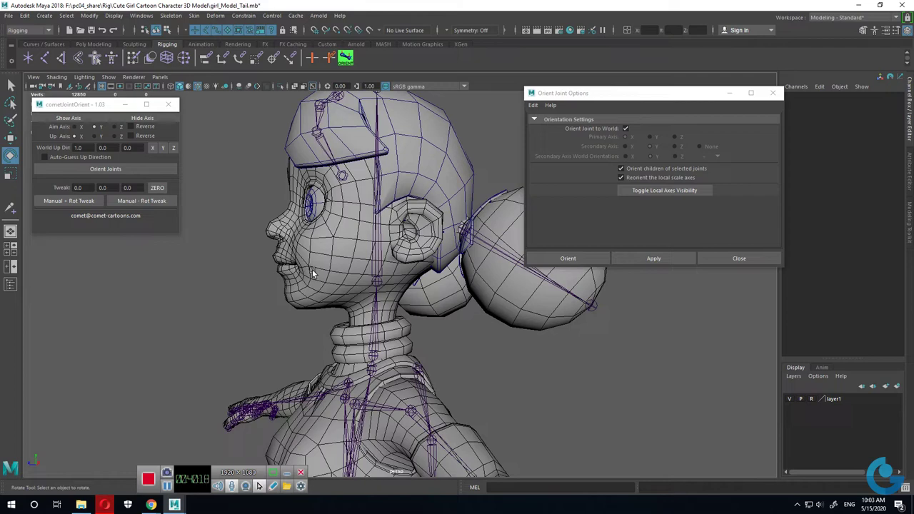
pyautogui.moveTo(312, 270)
pyautogui.keyDown('alt'); pyautogui.mouseDown()
pyautogui.moveTo(275, 288)
pyautogui.moveTo(302, 296)
pyautogui.mouseUp(); pyautogui.keyUp('alt')
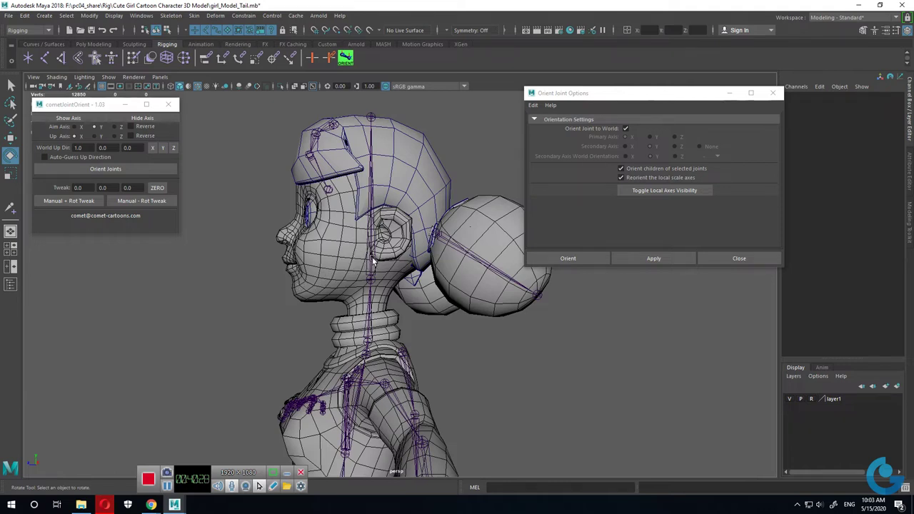
pyautogui.keyDown('alt'); pyautogui.moveTo(358, 301); pyautogui.dragTo(378, 277); pyautogui.keyUp('alt')
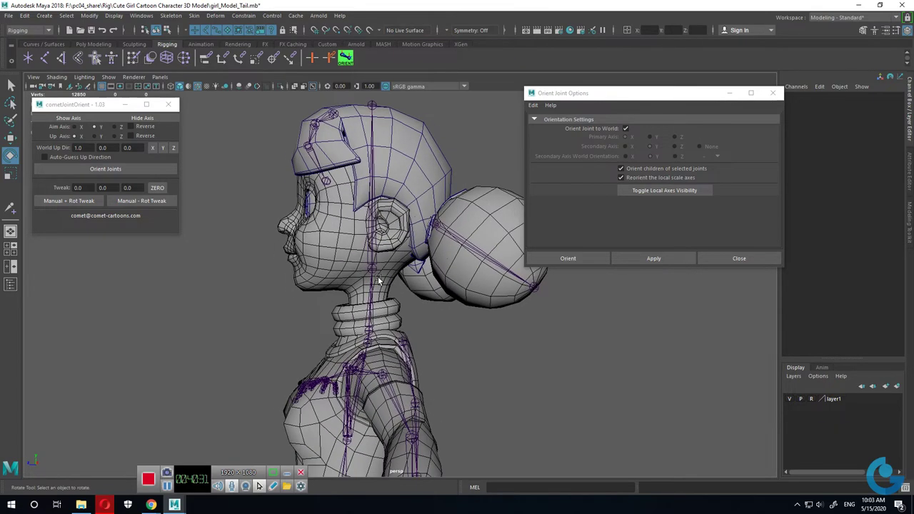
pyautogui.click(44, 58)
pyautogui.press('space')
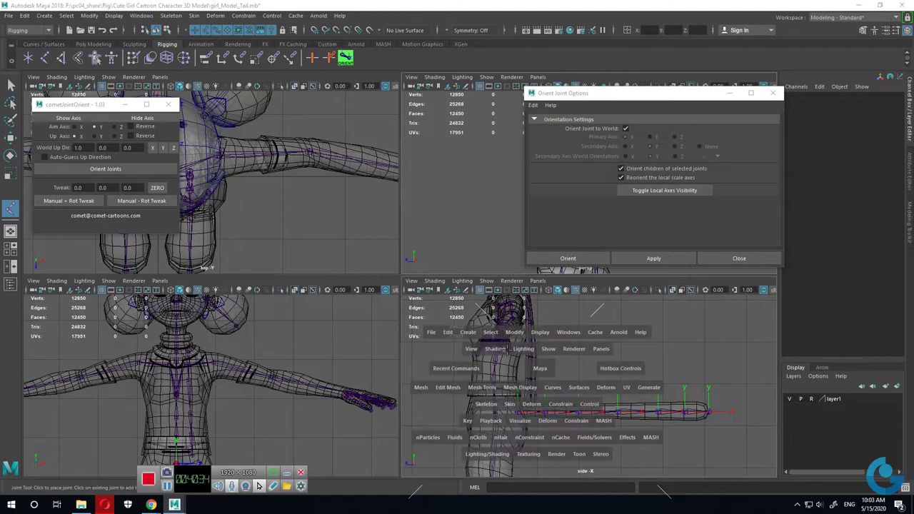
pyautogui.keyDown('alt'); pyautogui.moveTo(508, 350); pyautogui.dragTo(572, 386, button='middle'); pyautogui.keyUp('alt')
pyautogui.scroll(3, 572, 386)
pyautogui.scroll(3, 622, 404)
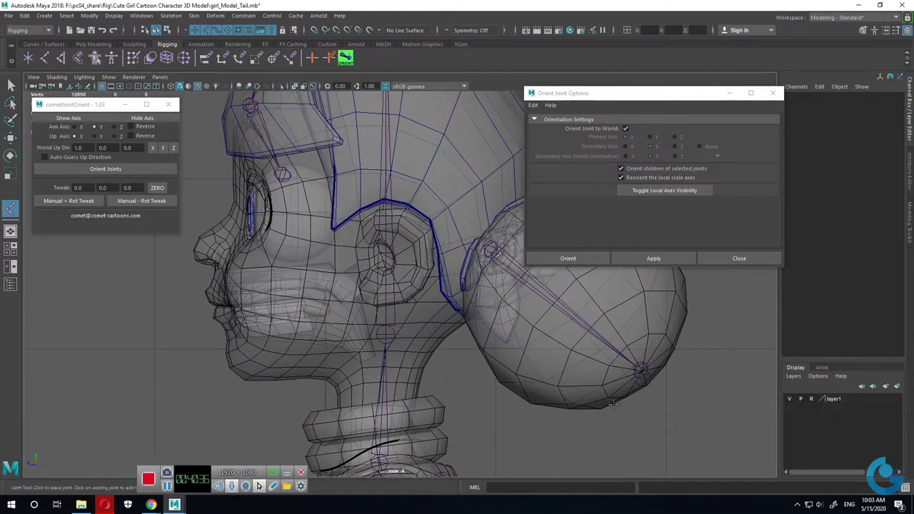
pyautogui.keyDown('alt'); pyautogui.moveTo(622, 404); pyautogui.dragTo(431, 291, button='middle'); pyautogui.keyUp('alt')
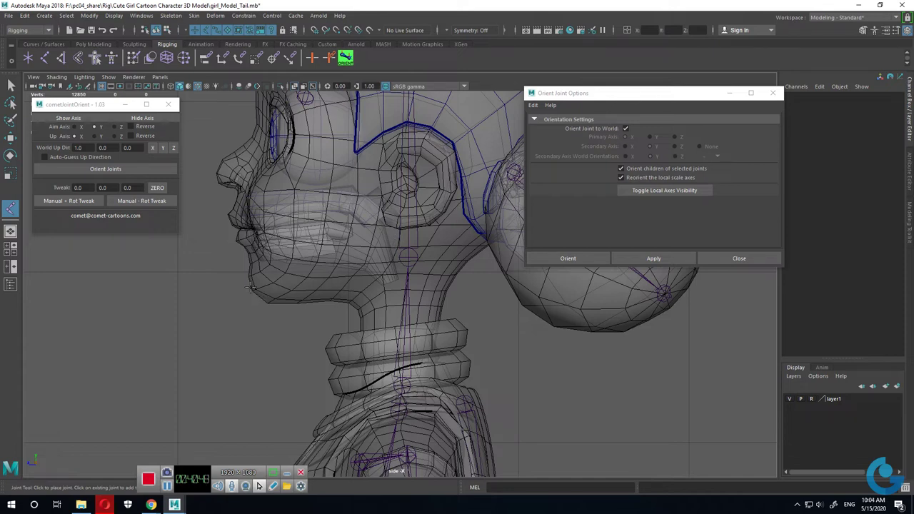
pyautogui.click(386, 208)
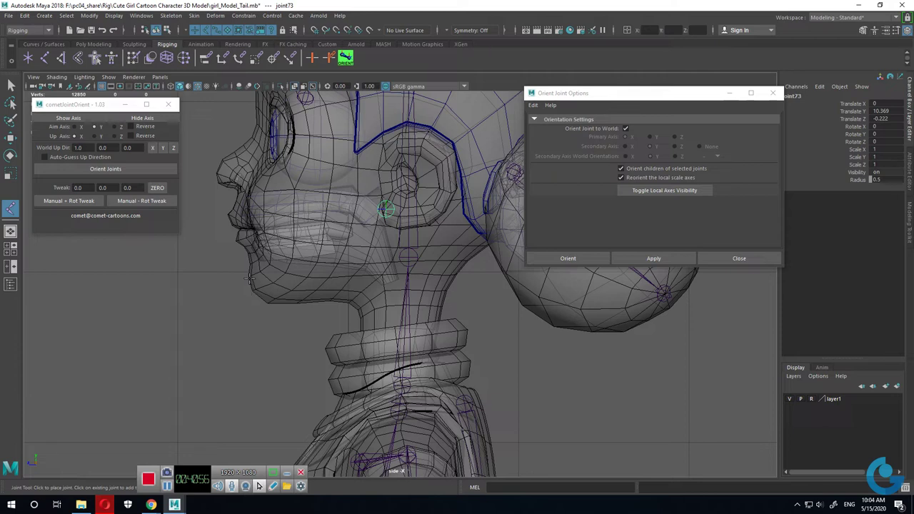
pyautogui.click(250, 291)
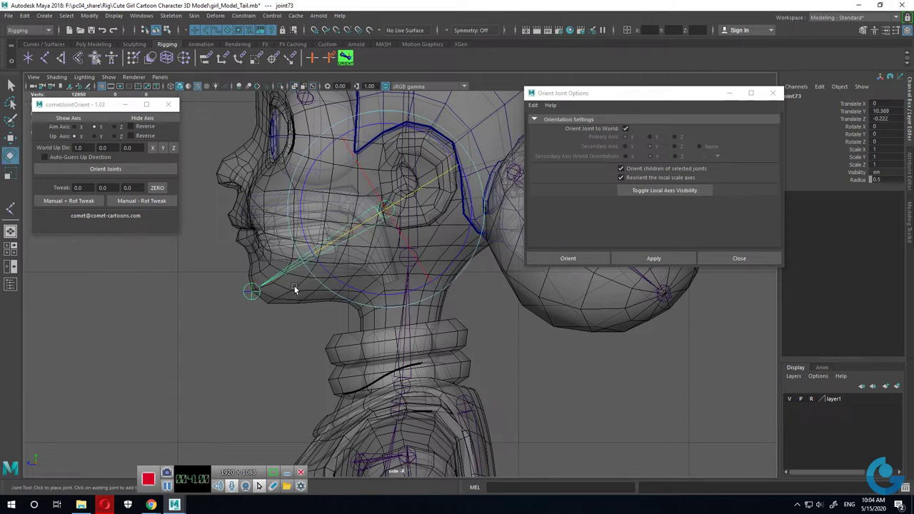
pyautogui.hotkey('ctrl', 'z')
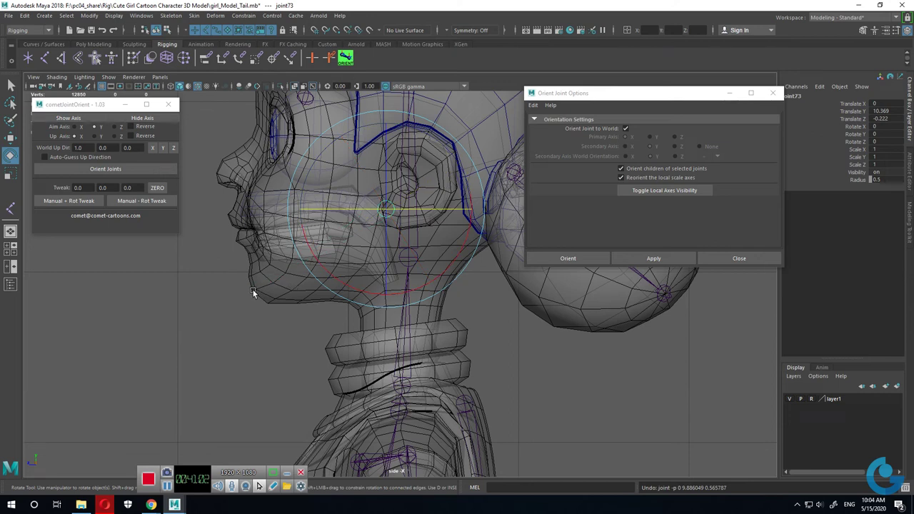
pyautogui.hotkey('shift', 'z')
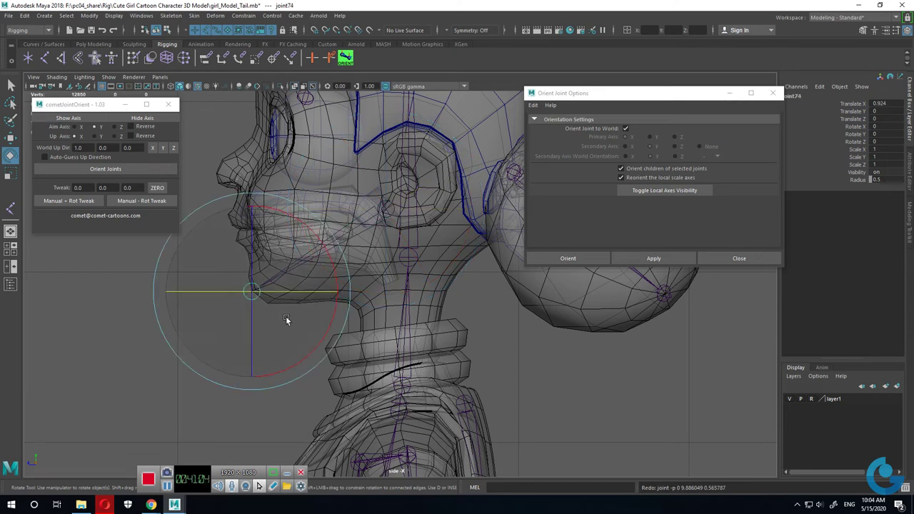
pyautogui.click(498, 322)
pyautogui.click(410, 280)
pyautogui.scroll(-5, 427, 321)
pyautogui.press('space')
pyautogui.scroll(5, 493, 236)
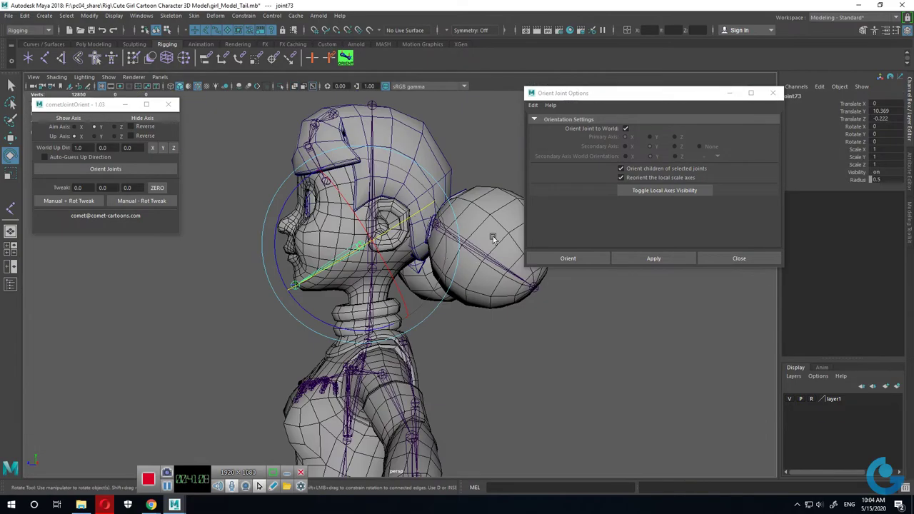
pyautogui.moveTo(493, 236)
pyautogui.keyDown('alt'); pyautogui.mouseDown()
pyautogui.moveTo(390, 324)
pyautogui.moveTo(365, 300)
pyautogui.moveTo(325, 289)
pyautogui.mouseUp(); pyautogui.keyUp('alt')
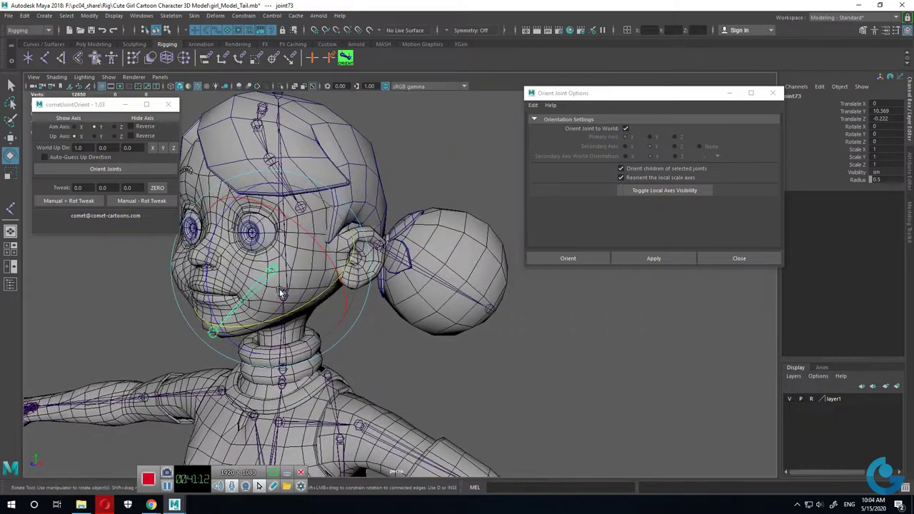
pyautogui.scroll(-3, 325, 290)
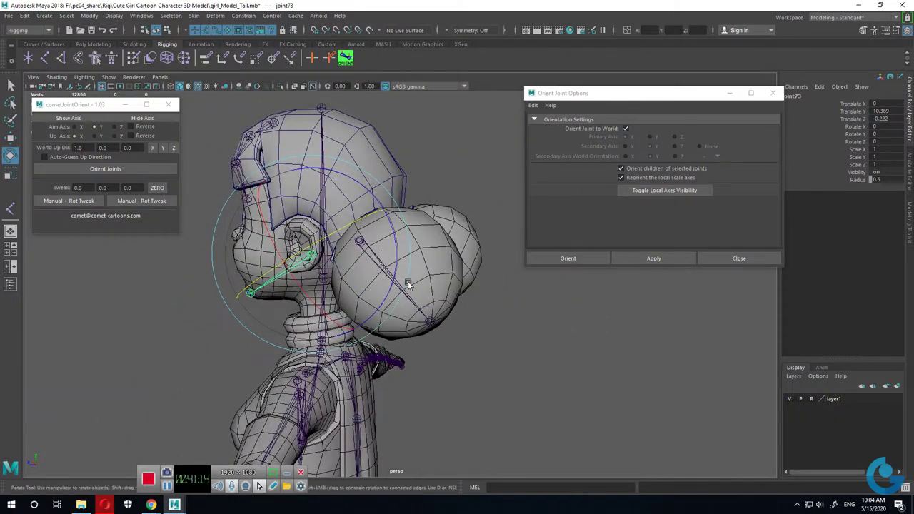
pyautogui.scroll(-3, 386, 322)
pyautogui.scroll(-3, 429, 315)
pyautogui.moveTo(405, 262)
pyautogui.keyDown('alt'); pyautogui.mouseDown()
pyautogui.moveTo(367, 303)
pyautogui.moveTo(344, 309)
pyautogui.moveTo(370, 238)
pyautogui.moveTo(377, 310)
pyautogui.moveTo(410, 261)
pyautogui.moveTo(447, 402)
pyautogui.moveTo(415, 323)
pyautogui.mouseUp(); pyautogui.keyUp('alt')
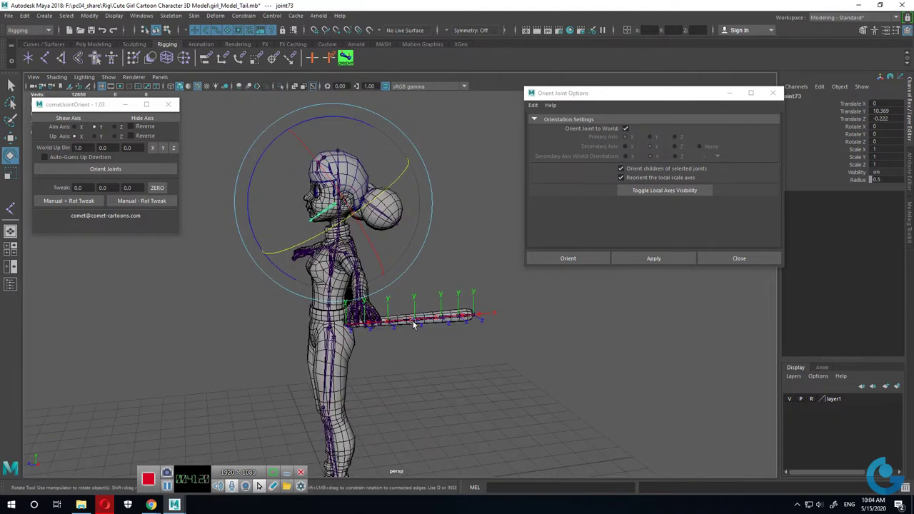
# Step: Select the tail hierarchy from the root and hide its local axes with Hide Axis
pyautogui.click(344, 333)
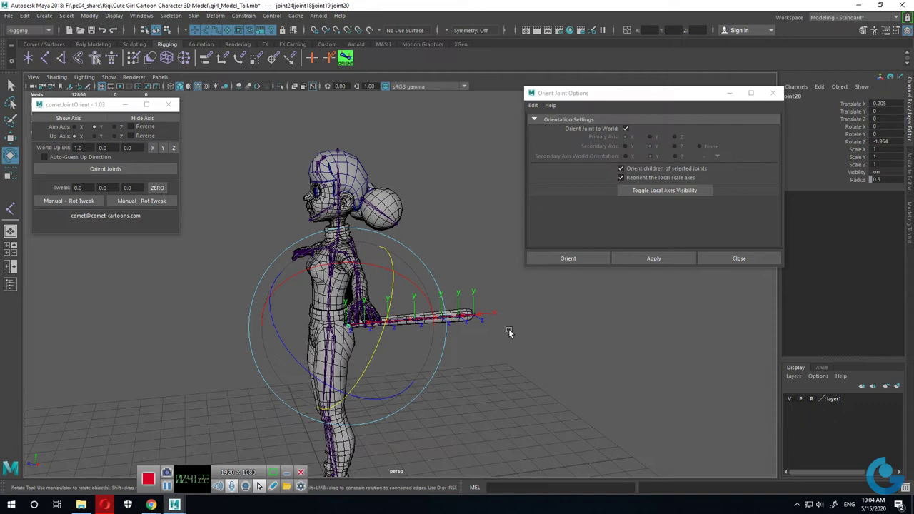
pyautogui.scroll(3, 569, 388)
pyautogui.scroll(2, 502, 377)
pyautogui.keyDown('alt'); pyautogui.moveTo(273, 392); pyautogui.dragTo(377, 312); pyautogui.keyUp('alt')
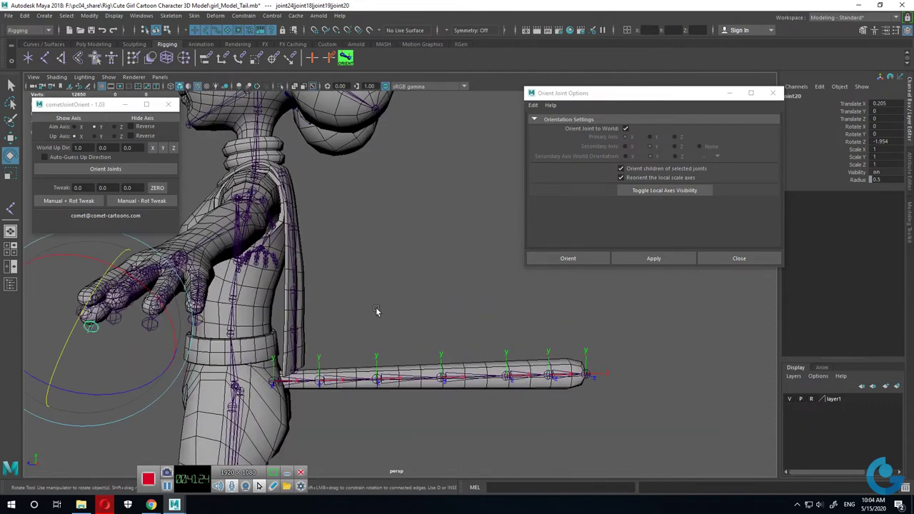
pyautogui.click(278, 384)
pyautogui.rightClick(422, 231)
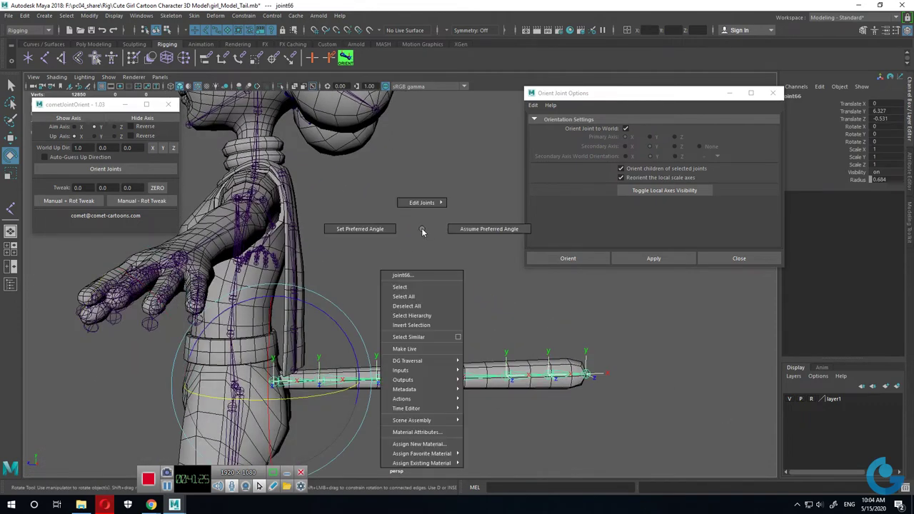
pyautogui.click(435, 315)
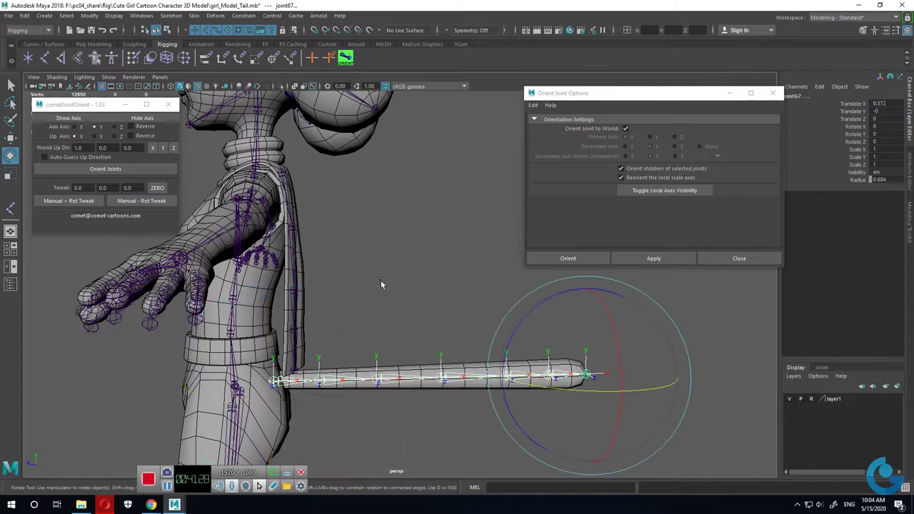
pyautogui.click(145, 119)
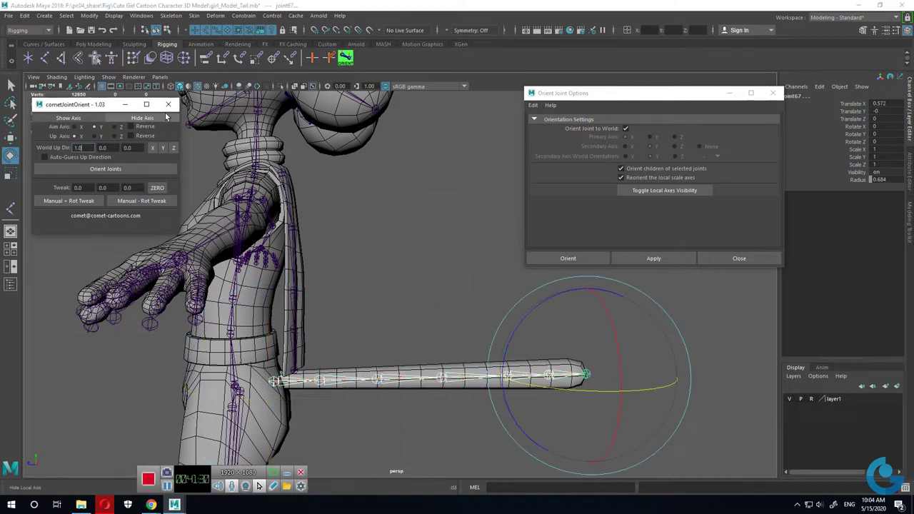
# Step: Inspect the tail root and hip joints, then orbit toward the head
pyautogui.click(445, 260)
pyautogui.moveTo(446, 260)
pyautogui.keyDown('alt'); pyautogui.mouseDown()
pyautogui.moveTo(429, 322)
pyautogui.moveTo(457, 343)
pyautogui.moveTo(353, 328)
pyautogui.mouseUp(); pyautogui.keyUp('alt')
pyautogui.scroll(3, 489, 363)
pyautogui.click(353, 328)
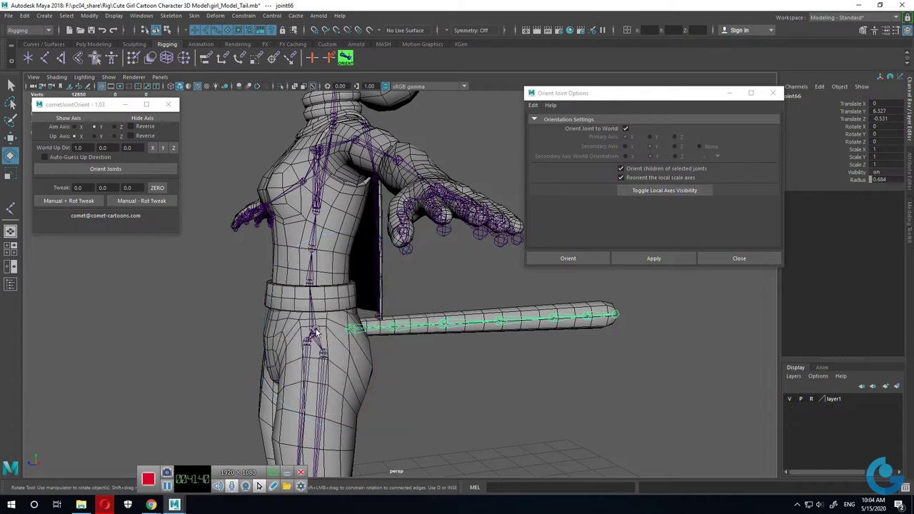
pyautogui.click(315, 333)
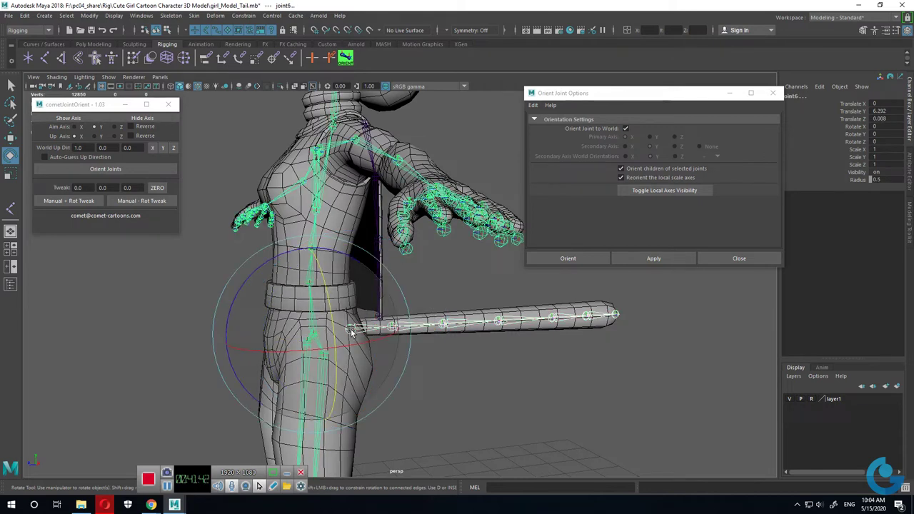
pyautogui.click(351, 329)
pyautogui.moveTo(510, 370)
pyautogui.keyDown('alt'); pyautogui.mouseDown()
pyautogui.moveTo(315, 358)
pyautogui.moveTo(536, 370)
pyautogui.mouseUp(); pyautogui.keyUp('alt')
pyautogui.scroll(5, 371, 311)
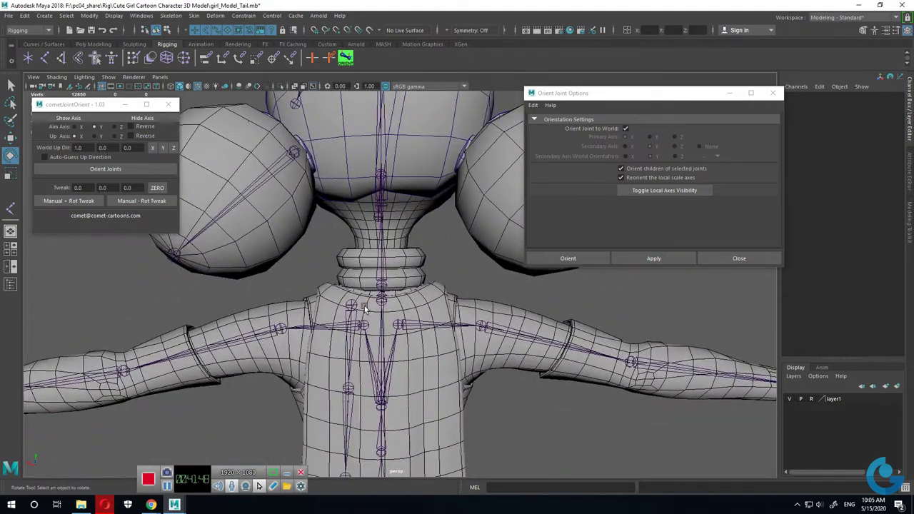
pyautogui.click(351, 306)
pyautogui.moveTo(351, 305)
pyautogui.keyDown('alt'); pyautogui.mouseDown()
pyautogui.moveTo(520, 309)
pyautogui.moveTo(583, 338)
pyautogui.moveTo(300, 271)
pyautogui.mouseUp(); pyautogui.keyUp('alt')
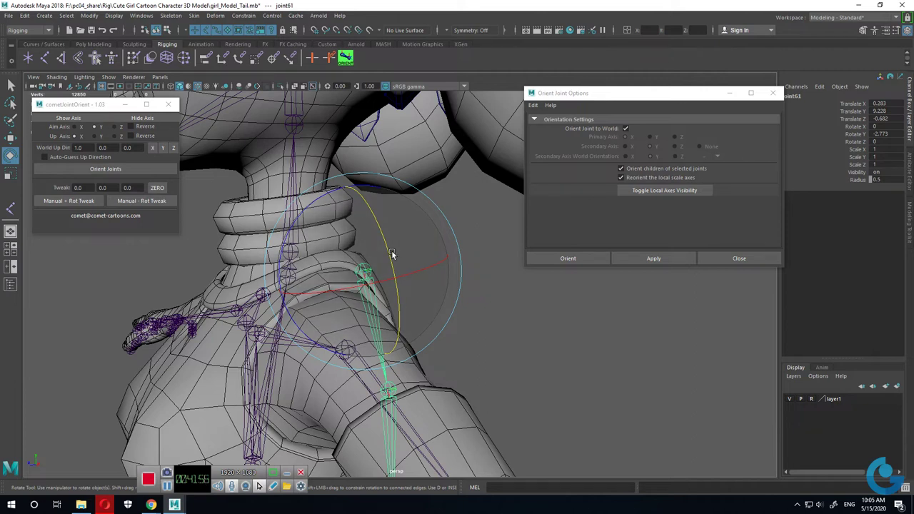
pyautogui.click(311, 273)
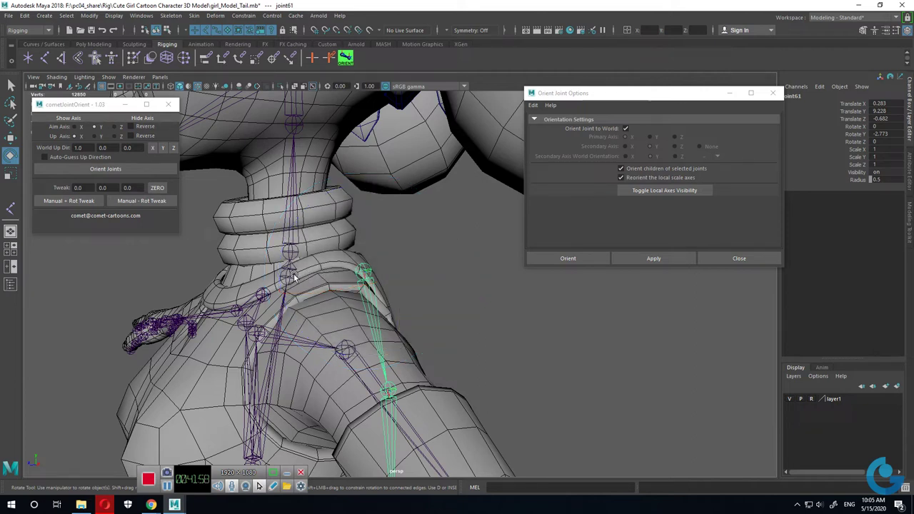
pyautogui.click(288, 274)
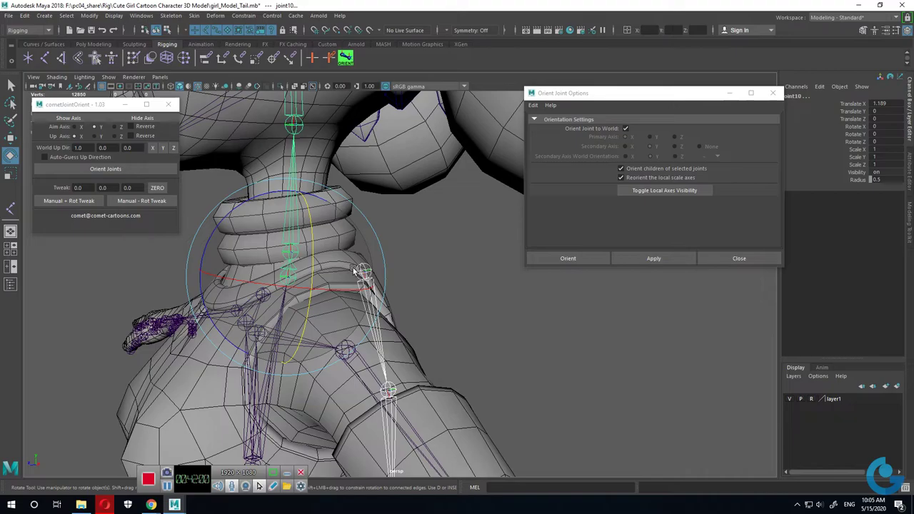
pyautogui.hotkey('ctrl', 'z')
pyautogui.hotkey('ctrl', 'z')
pyautogui.hotkey('ctrl', 'z')
pyautogui.hotkey('ctrl', 'z')
pyautogui.moveTo(455, 333)
pyautogui.keyDown('alt'); pyautogui.mouseDown()
pyautogui.moveTo(492, 357)
pyautogui.moveTo(463, 353)
pyautogui.moveTo(425, 309)
pyautogui.mouseUp(); pyautogui.keyUp('alt')
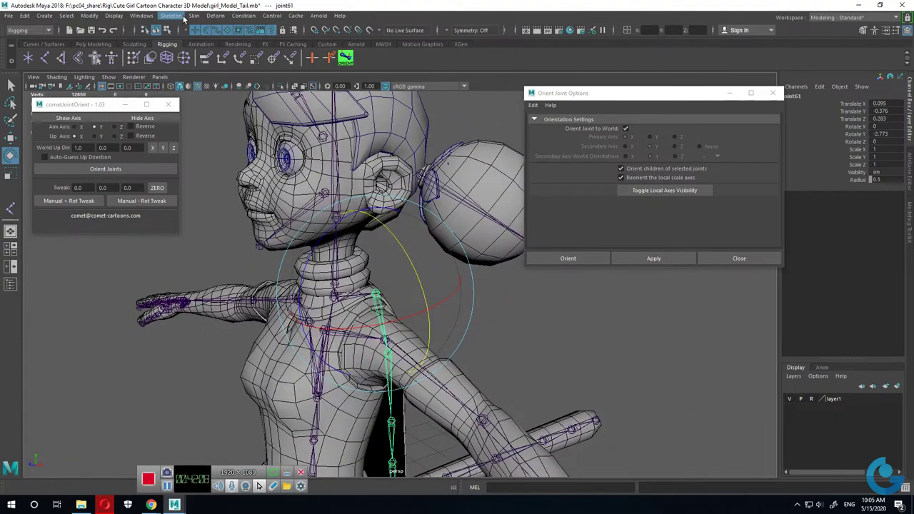
pyautogui.keyDown('alt'); pyautogui.moveTo(474, 270); pyautogui.dragTo(496, 368); pyautogui.keyUp('alt')
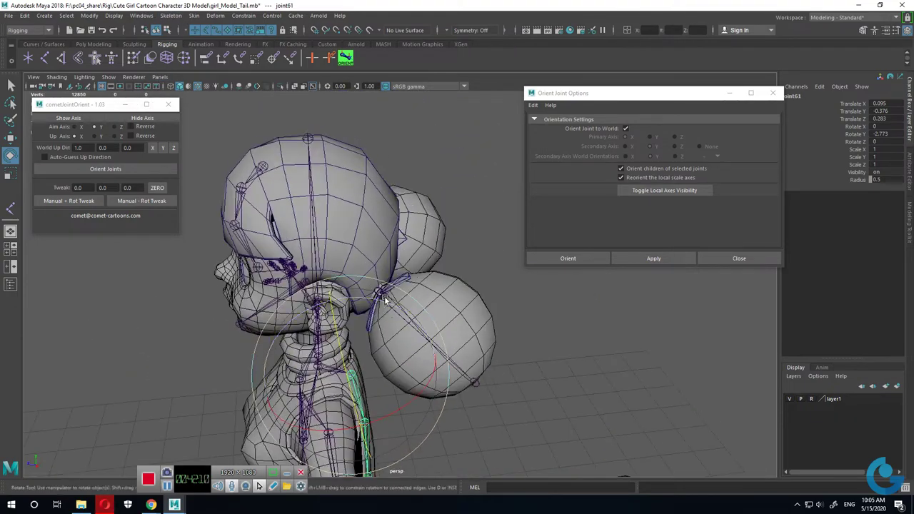
pyautogui.keyDown('alt'); pyautogui.moveTo(385, 301); pyautogui.dragTo(469, 262); pyautogui.keyUp('alt')
pyautogui.click(450, 226)
pyautogui.click(398, 282)
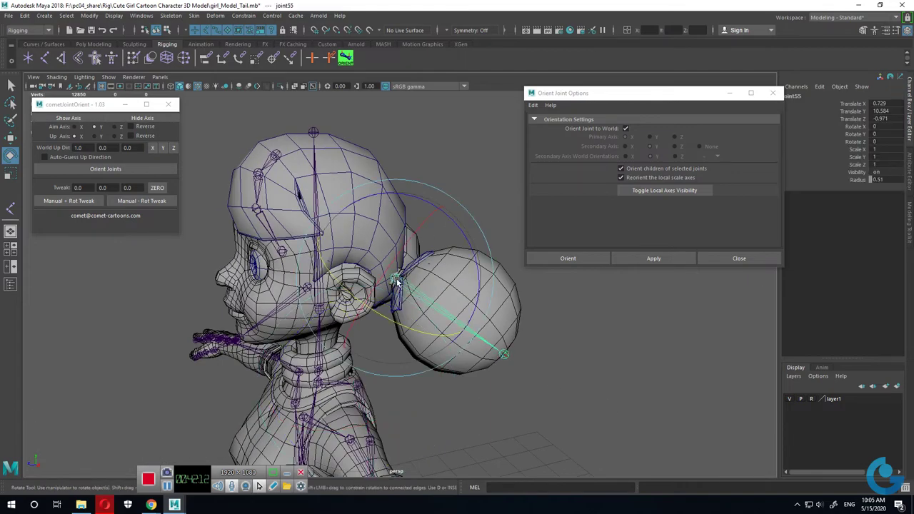
pyautogui.press('w')
pyautogui.keyDown('alt'); pyautogui.moveTo(448, 330); pyautogui.dragTo(425, 257); pyautogui.keyUp('alt')
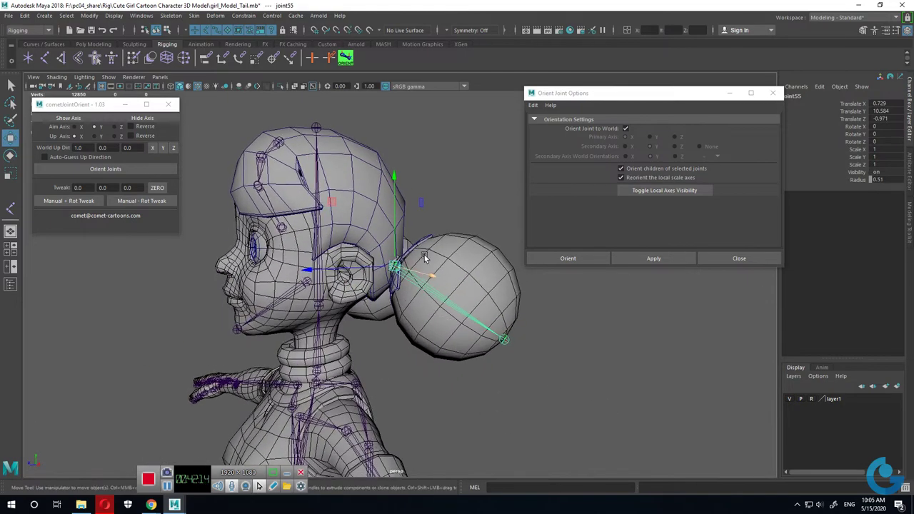
pyautogui.click(319, 302)
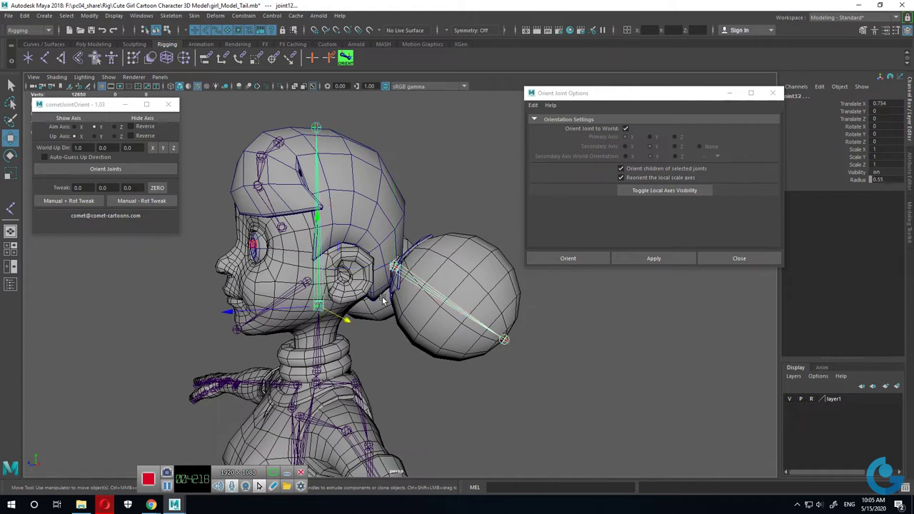
pyautogui.click(305, 282)
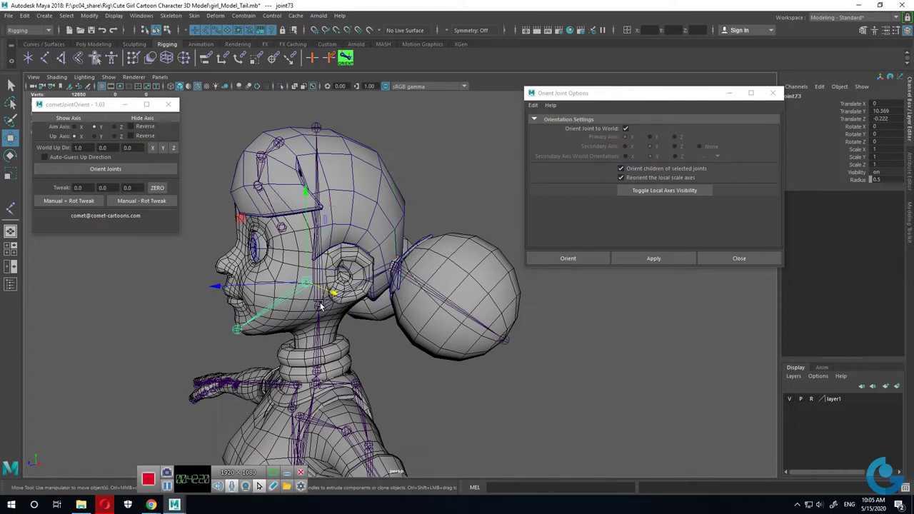
pyautogui.click(321, 305)
pyautogui.hotkey('ctrl', 'z')
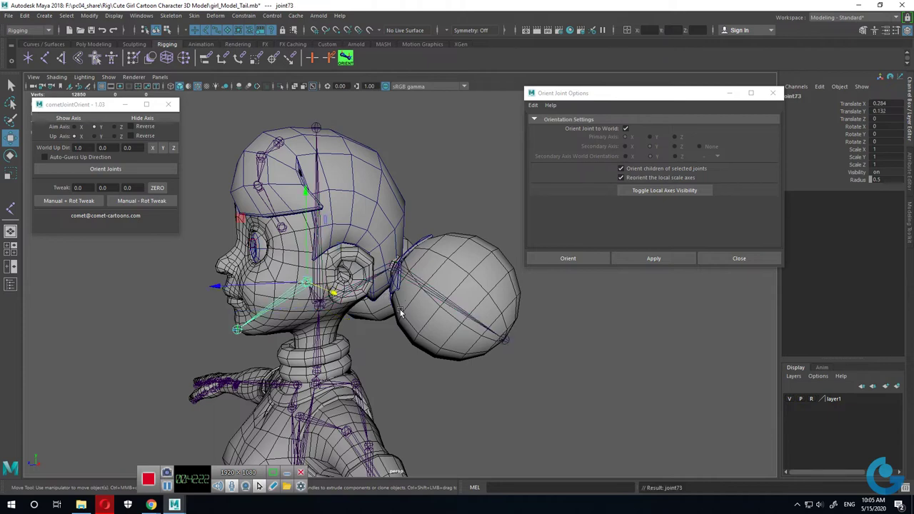
pyautogui.keyDown('alt'); pyautogui.moveTo(386, 301); pyautogui.dragTo(416, 334); pyautogui.keyUp('alt')
# Step: Hide the body mesh to show only the skeleton and inspect the arm and spine joints
pyautogui.click(790, 400)
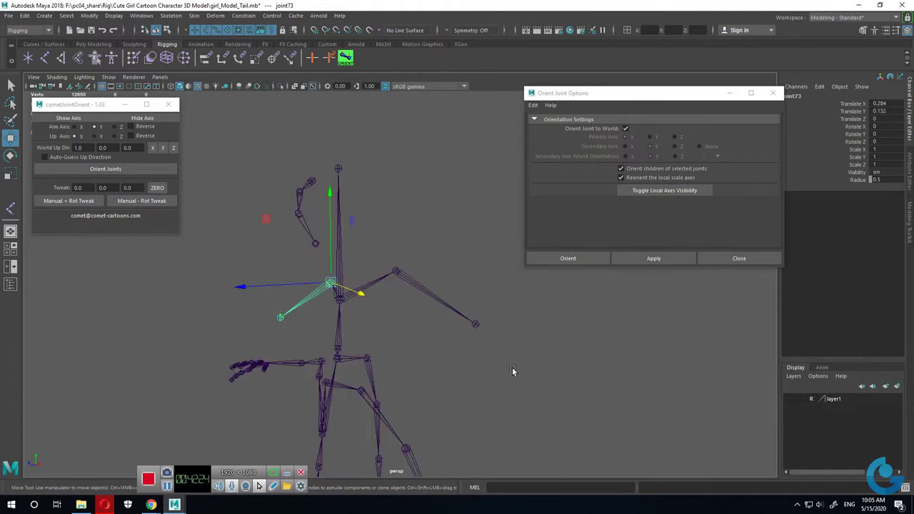
pyautogui.click(500, 366)
pyautogui.moveTo(432, 358)
pyautogui.keyDown('alt'); pyautogui.mouseDown()
pyautogui.moveTo(377, 341)
pyautogui.moveTo(350, 276)
pyautogui.moveTo(317, 269)
pyautogui.mouseUp(); pyautogui.keyUp('alt')
pyautogui.click(316, 180)
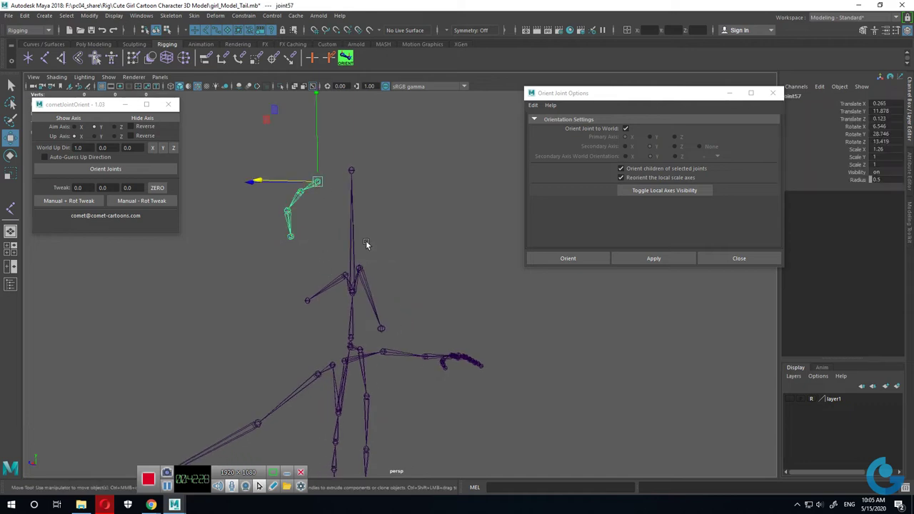
pyautogui.keyDown('alt'); pyautogui.moveTo(368, 245); pyautogui.dragTo(353, 169); pyautogui.keyUp('alt')
pyautogui.keyDown('shift'); pyautogui.click(343, 169); pyautogui.keyUp('shift')
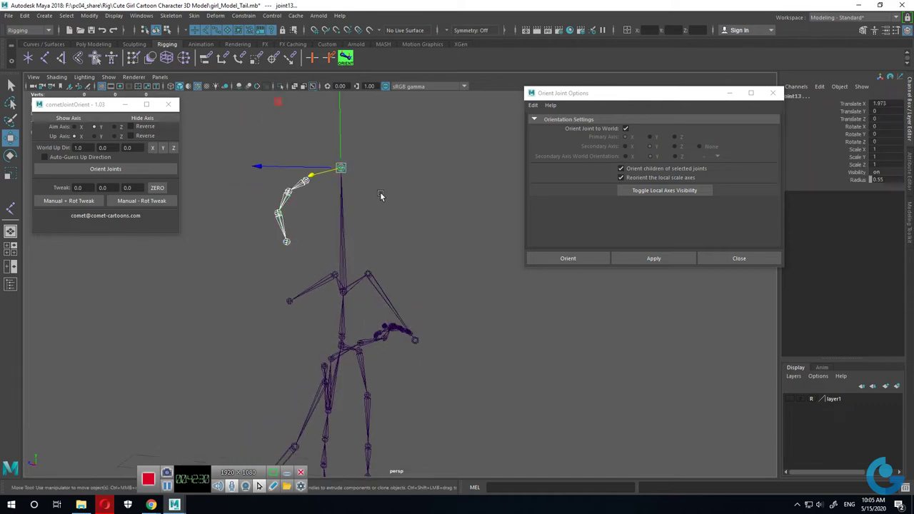
pyautogui.click(365, 198)
pyautogui.click(307, 180)
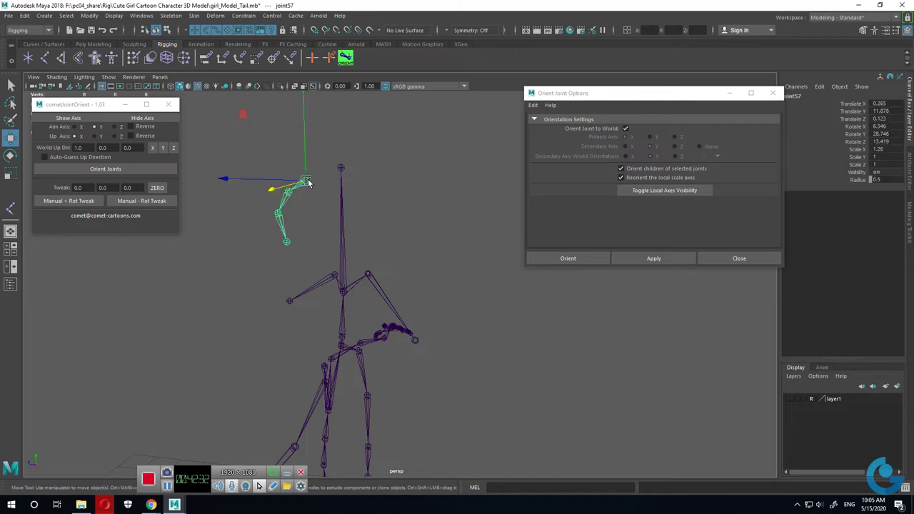
pyautogui.moveTo(379, 252)
pyautogui.keyDown('alt'); pyautogui.mouseDown()
pyautogui.moveTo(398, 255)
pyautogui.moveTo(332, 208)
pyautogui.mouseUp(); pyautogui.keyUp('alt')
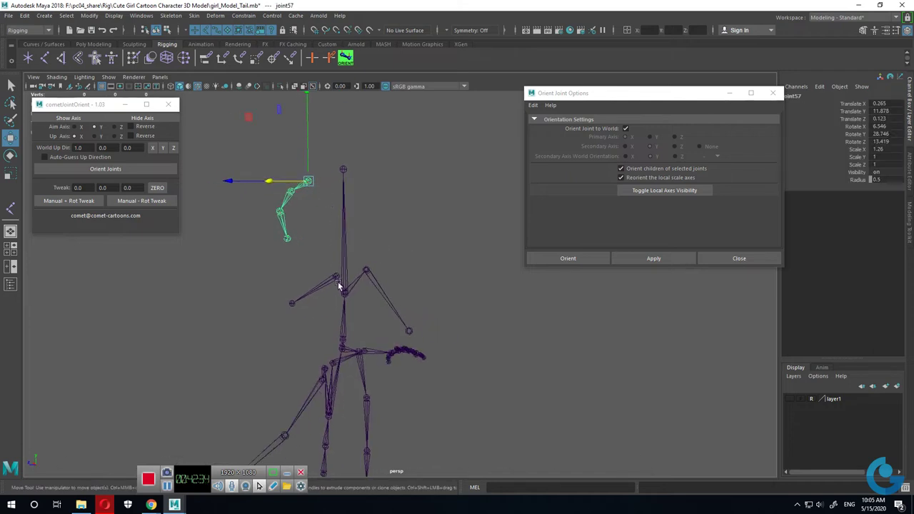
pyautogui.click(343, 173)
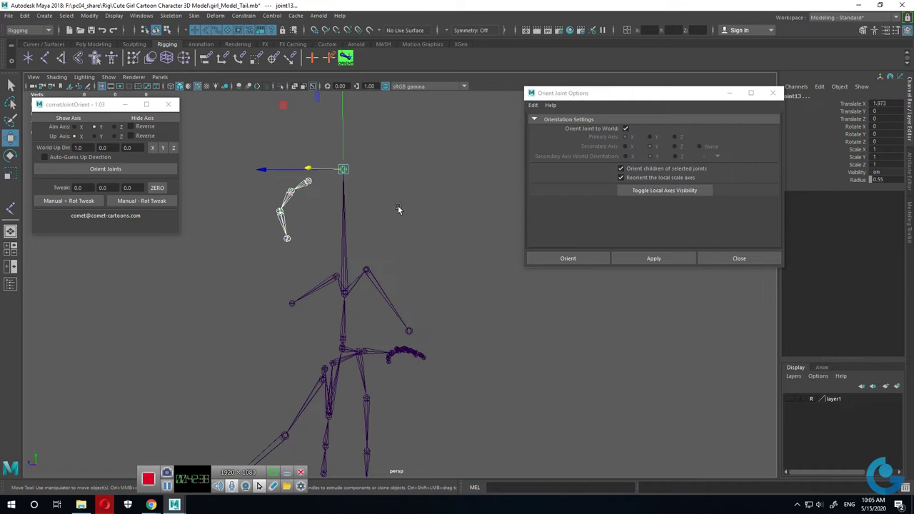
pyautogui.click(410, 236)
pyautogui.moveTo(424, 255)
pyautogui.keyDown('alt'); pyautogui.mouseDown()
pyautogui.moveTo(398, 303)
pyautogui.moveTo(494, 330)
pyautogui.moveTo(427, 273)
pyautogui.moveTo(399, 289)
pyautogui.mouseUp(); pyautogui.keyUp('alt')
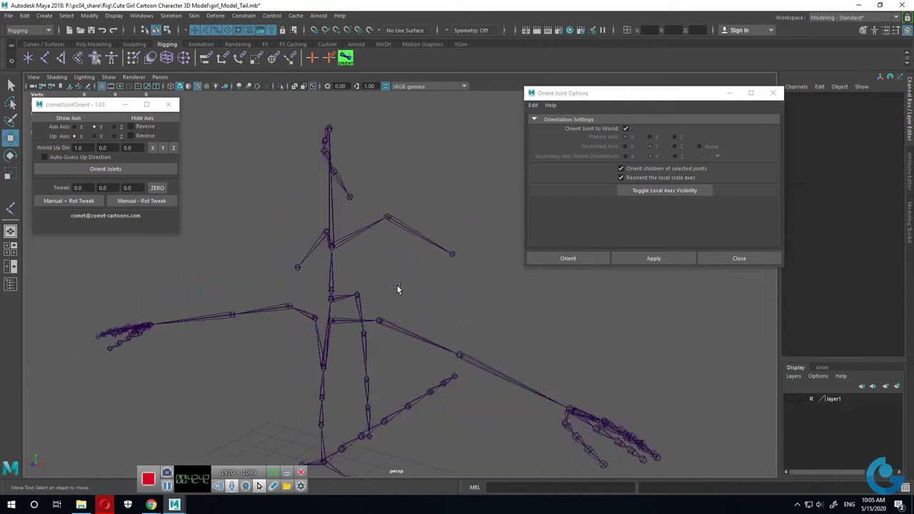
# Step: Mirror the selected leg joint chain to the opposite side with Skeleton > Mirror Joints
pyautogui.click(360, 298)
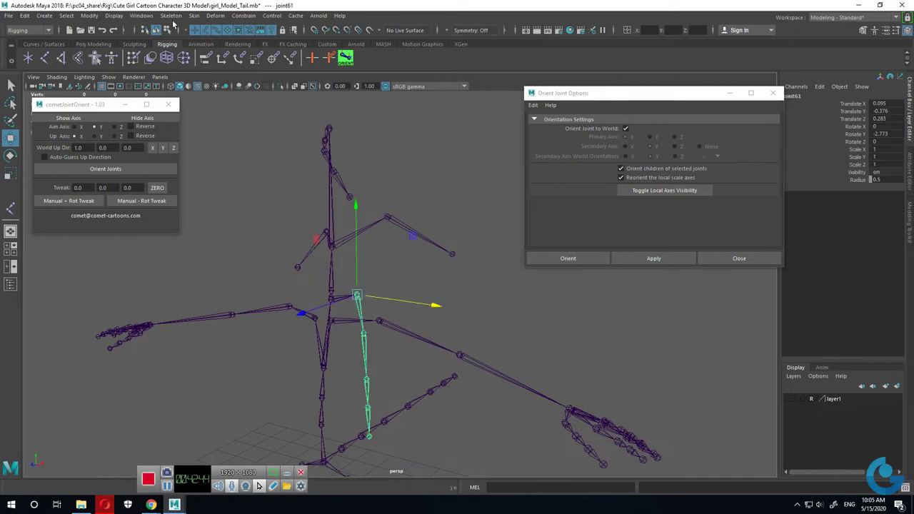
pyautogui.click(170, 17)
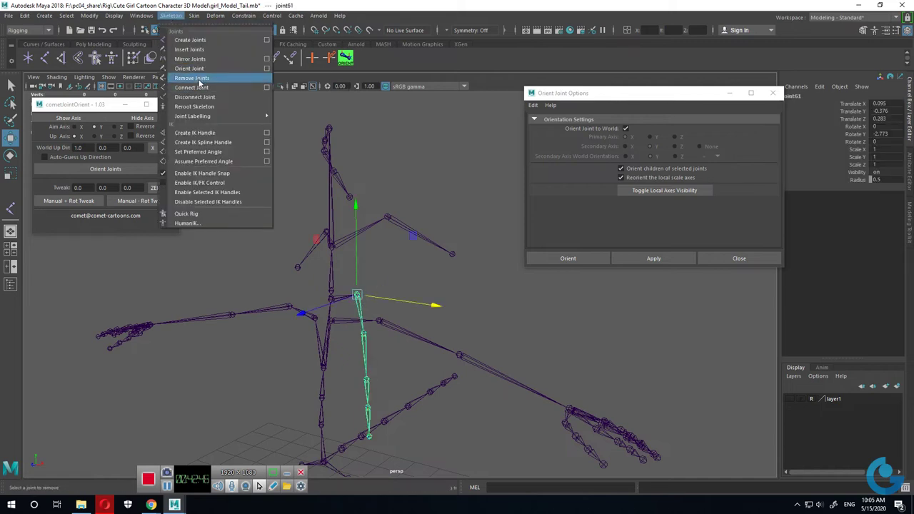
pyautogui.click(191, 59)
pyautogui.moveTo(375, 260)
pyautogui.keyDown('alt'); pyautogui.mouseDown()
pyautogui.moveTo(394, 260)
pyautogui.moveTo(405, 229)
pyautogui.mouseUp(); pyautogui.keyUp('alt')
# Step: Mirror the joint55 shoulder chain across, then close the joint orientation window
pyautogui.click(403, 216)
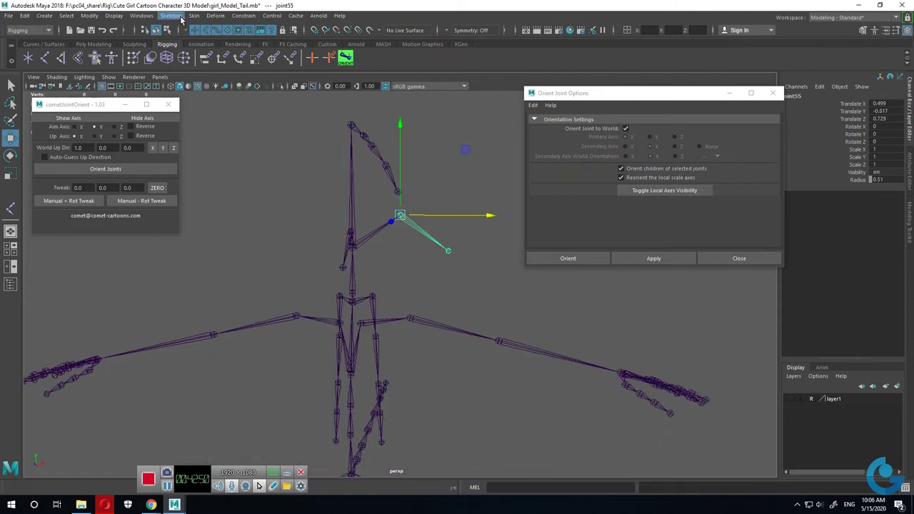
pyautogui.click(171, 15)
pyautogui.click(190, 68)
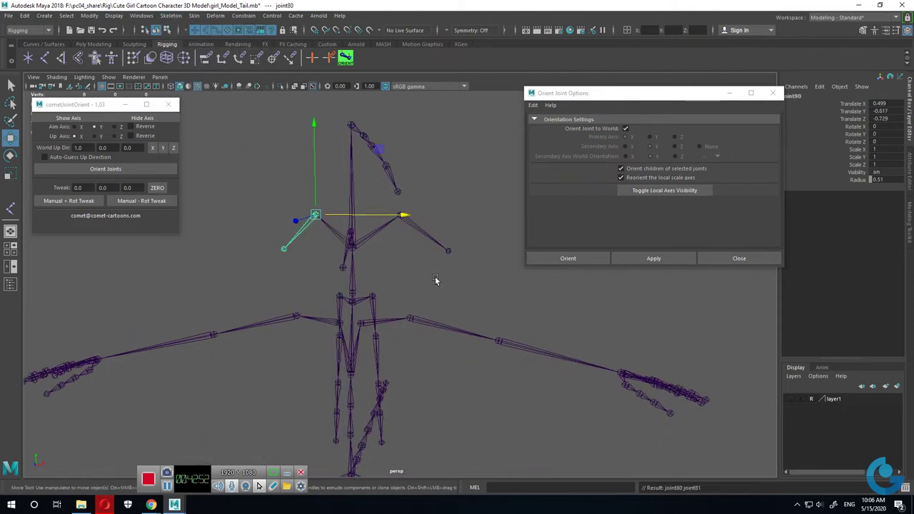
pyautogui.click(622, 404)
pyautogui.keyDown('alt'); pyautogui.moveTo(622, 404); pyautogui.dragTo(542, 384, button='right'); pyautogui.keyUp('alt')
pyautogui.moveTo(543, 384)
pyautogui.keyDown('alt'); pyautogui.mouseDown()
pyautogui.moveTo(473, 369)
pyautogui.moveTo(312, 359)
pyautogui.moveTo(298, 379)
pyautogui.moveTo(500, 374)
pyautogui.moveTo(439, 341)
pyautogui.moveTo(469, 331)
pyautogui.moveTo(391, 355)
pyautogui.moveTo(477, 341)
pyautogui.moveTo(500, 367)
pyautogui.moveTo(455, 361)
pyautogui.moveTo(586, 316)
pyautogui.mouseUp(); pyautogui.keyUp('alt')
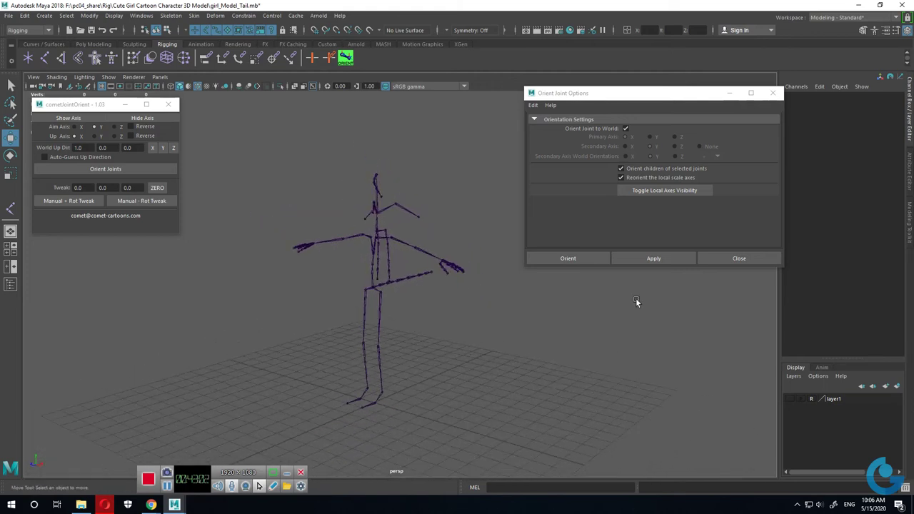
pyautogui.click(739, 260)
# Step: Close cometJointOrient, inspect joint60's attributes, and open Skeleton > Orient Joint options
pyautogui.keyDown('alt'); pyautogui.moveTo(317, 241); pyautogui.dragTo(546, 235, button='right'); pyautogui.keyUp('alt')
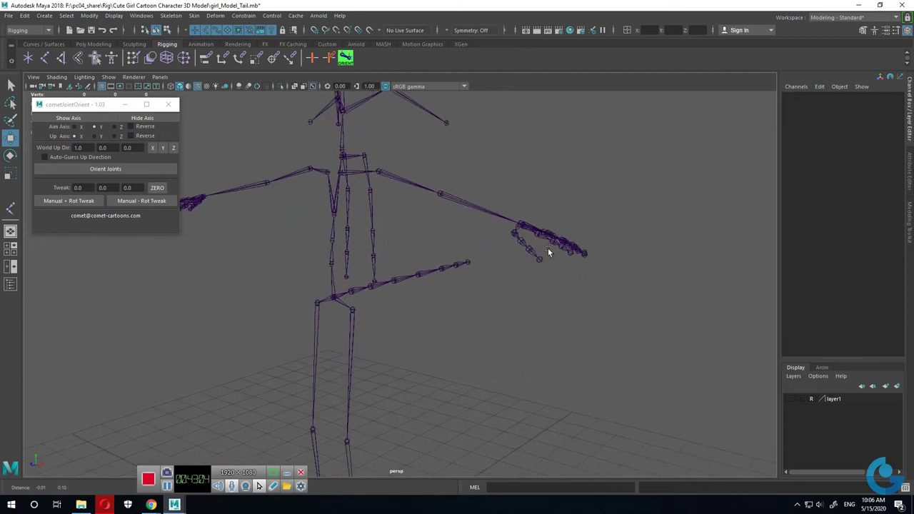
pyautogui.keyDown('alt'); pyautogui.moveTo(547, 235); pyautogui.dragTo(202, 156); pyautogui.keyUp('alt')
pyautogui.click(172, 107)
pyautogui.moveTo(459, 219)
pyautogui.keyDown('alt'); pyautogui.mouseDown()
pyautogui.moveTo(470, 233)
pyautogui.moveTo(435, 183)
pyautogui.mouseUp(); pyautogui.keyUp('alt')
pyautogui.click(436, 179)
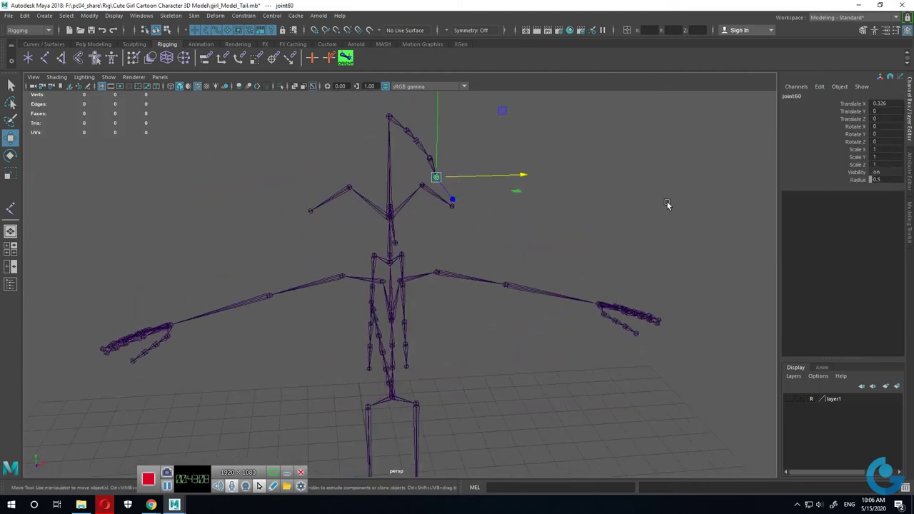
pyautogui.click(911, 185)
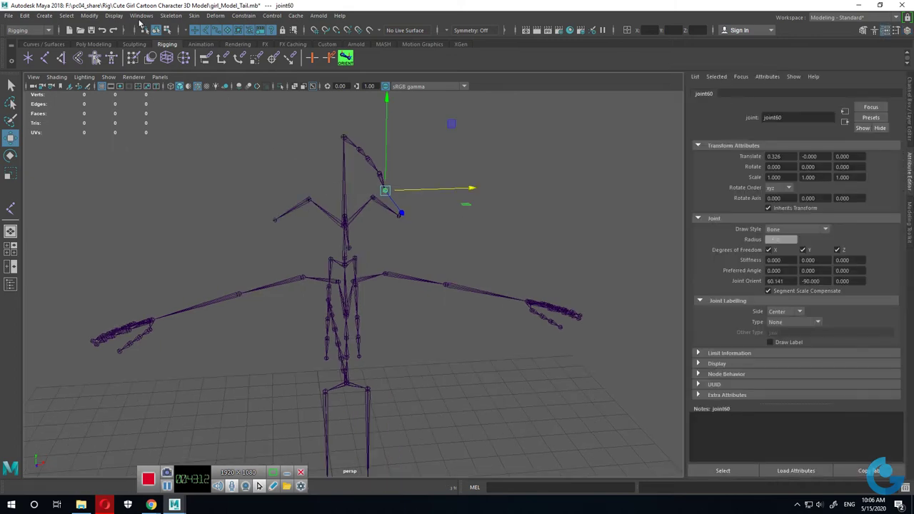
pyautogui.click(141, 17)
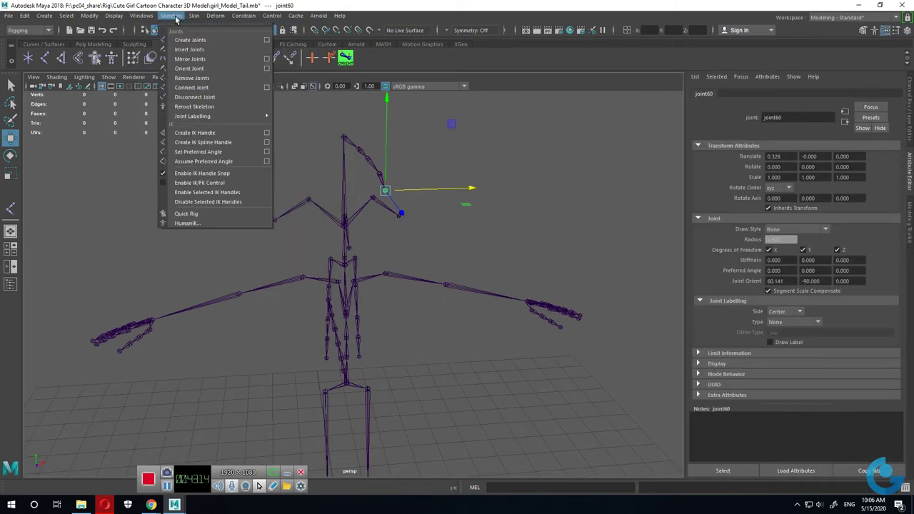
pyautogui.moveTo(170, 16)
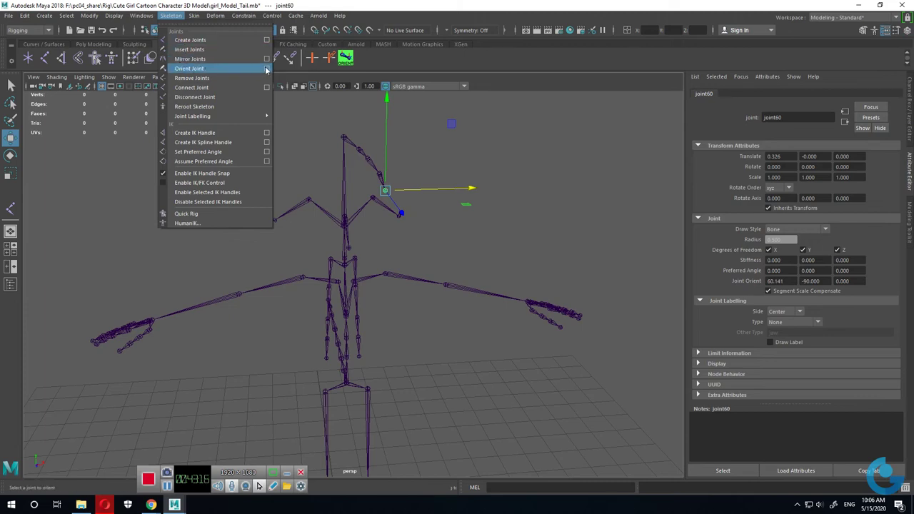
pyautogui.click(266, 69)
# Step: Select hip joint79 on the skeleton
pyautogui.moveTo(500, 229)
pyautogui.keyDown('alt'); pyautogui.mouseDown()
pyautogui.moveTo(376, 306)
pyautogui.moveTo(349, 308)
pyautogui.mouseUp(); pyautogui.keyUp('alt')
pyautogui.click(371, 200)
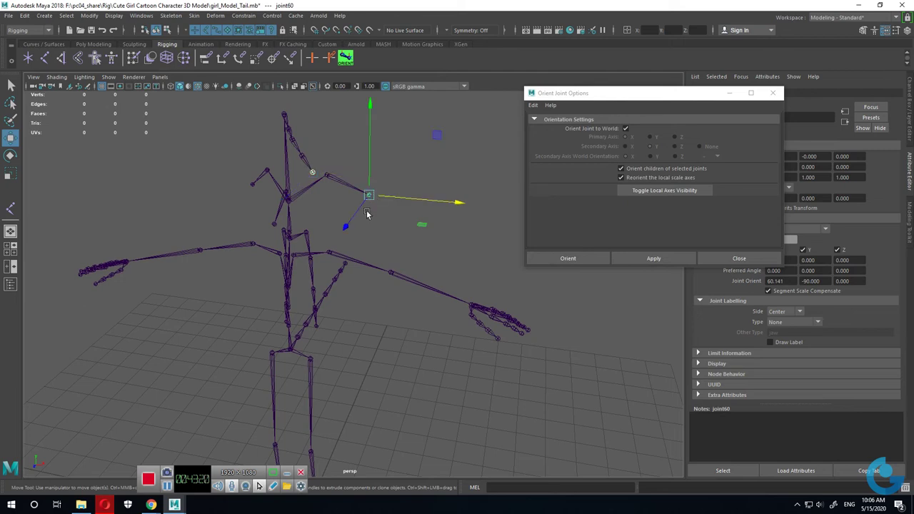
pyautogui.click(249, 184)
pyautogui.keyDown('alt'); pyautogui.moveTo(255, 183); pyautogui.dragTo(276, 249); pyautogui.keyUp('alt')
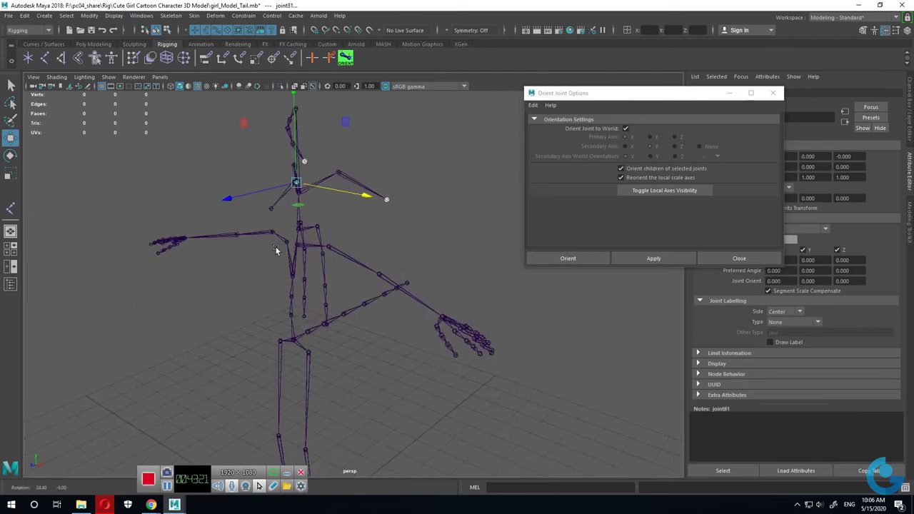
pyautogui.click(271, 209)
pyautogui.moveTo(272, 209)
pyautogui.keyDown('alt'); pyautogui.mouseDown()
pyautogui.moveTo(328, 337)
pyautogui.moveTo(430, 357)
pyautogui.moveTo(299, 361)
pyautogui.mouseUp(); pyautogui.keyUp('alt')
pyautogui.click(318, 342)
pyautogui.click(289, 352)
# Step: Orient joint79 to World with zeroed joint orient, and close the options window
pyautogui.keyDown('alt'); pyautogui.moveTo(500, 351); pyautogui.dragTo(380, 373); pyautogui.keyUp('alt')
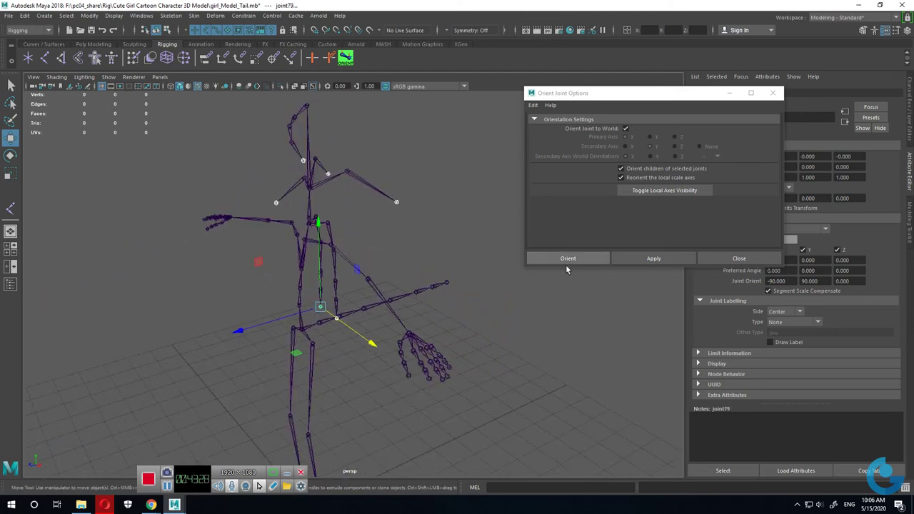
pyautogui.click(649, 260)
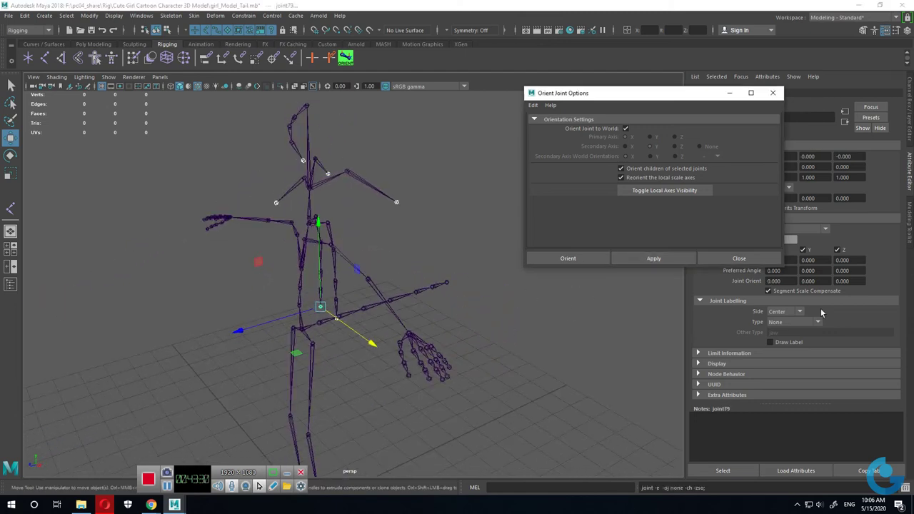
pyautogui.keyDown('alt'); pyautogui.moveTo(500, 335); pyautogui.dragTo(680, 297); pyautogui.keyUp('alt')
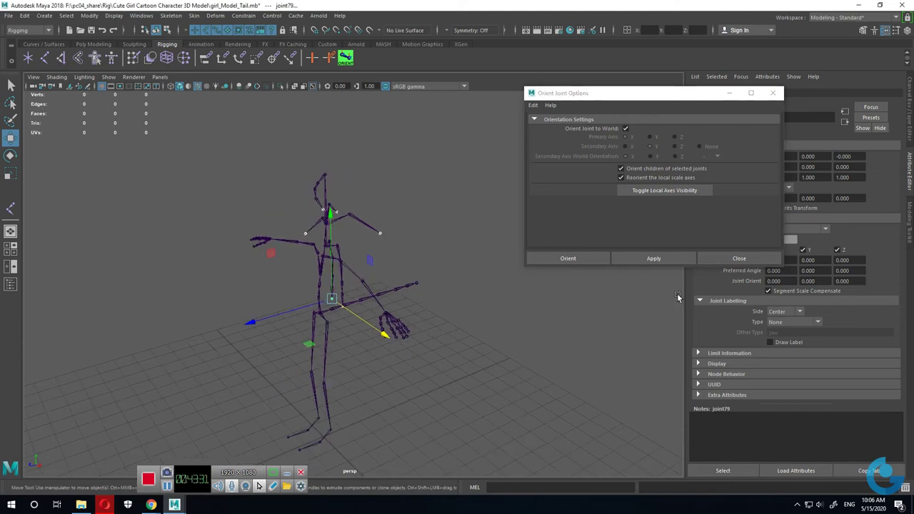
pyautogui.click(724, 260)
pyautogui.moveTo(532, 339)
pyautogui.keyDown('alt'); pyautogui.mouseDown()
pyautogui.moveTo(371, 310)
pyautogui.moveTo(469, 286)
pyautogui.mouseUp(); pyautogui.keyUp('alt')
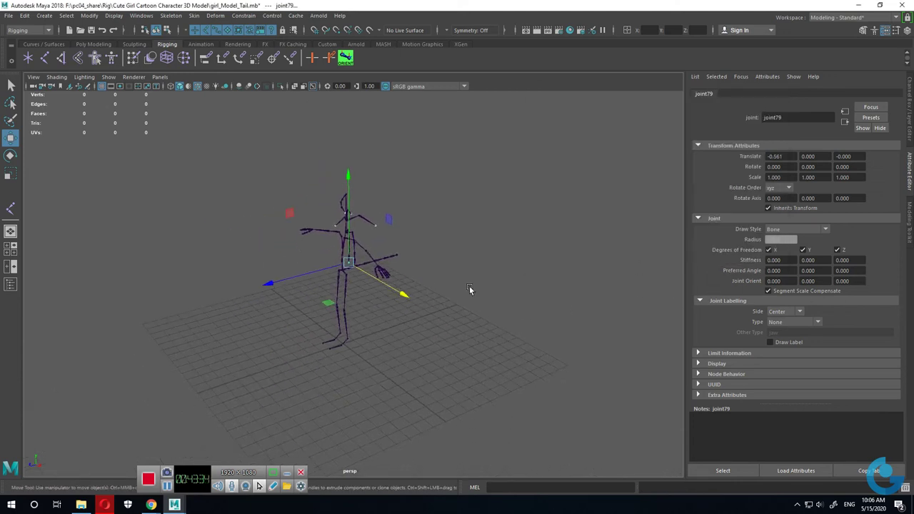
pyautogui.click(468, 286)
pyautogui.moveTo(333, 305)
pyautogui.keyDown('alt'); pyautogui.mouseDown()
pyautogui.moveTo(407, 298)
pyautogui.moveTo(385, 300)
pyautogui.mouseUp(); pyautogui.keyUp('alt')
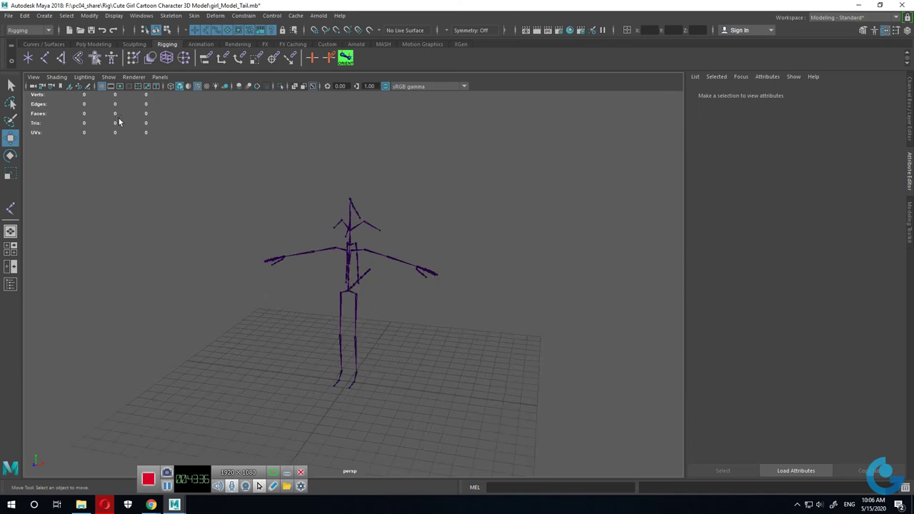
# Step: Make layer1 visible to show the girl mesh again, then start File > Save Scene As
pyautogui.click(911, 142)
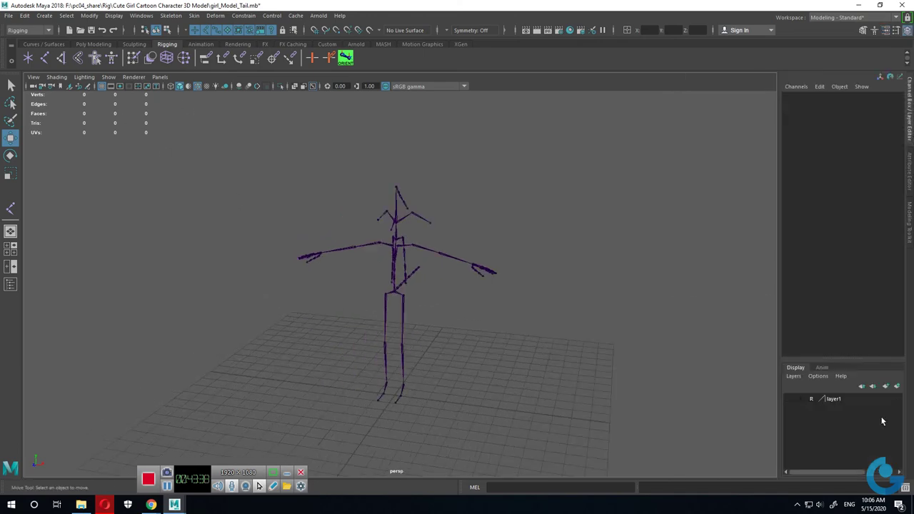
pyautogui.click(790, 399)
pyautogui.keyDown('alt'); pyautogui.moveTo(386, 357); pyautogui.dragTo(564, 372, button='right'); pyautogui.keyUp('alt')
pyautogui.keyDown('alt'); pyautogui.moveTo(564, 373); pyautogui.dragTo(485, 336); pyautogui.keyUp('alt')
pyautogui.moveTo(429, 310)
pyautogui.keyDown('alt'); pyautogui.mouseDown()
pyautogui.moveTo(490, 303)
pyautogui.moveTo(575, 346)
pyautogui.moveTo(565, 357)
pyautogui.mouseUp(); pyautogui.keyUp('alt')
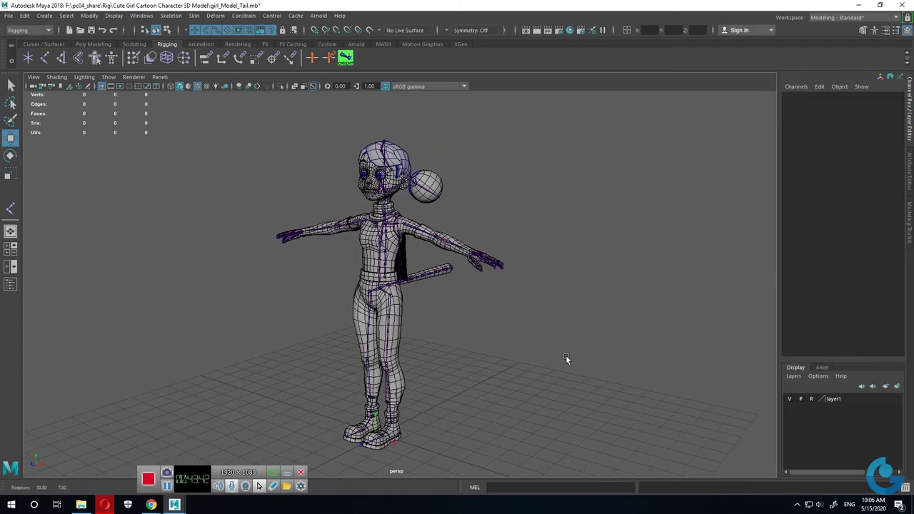
pyautogui.click(8, 15)
pyautogui.click(54, 67)
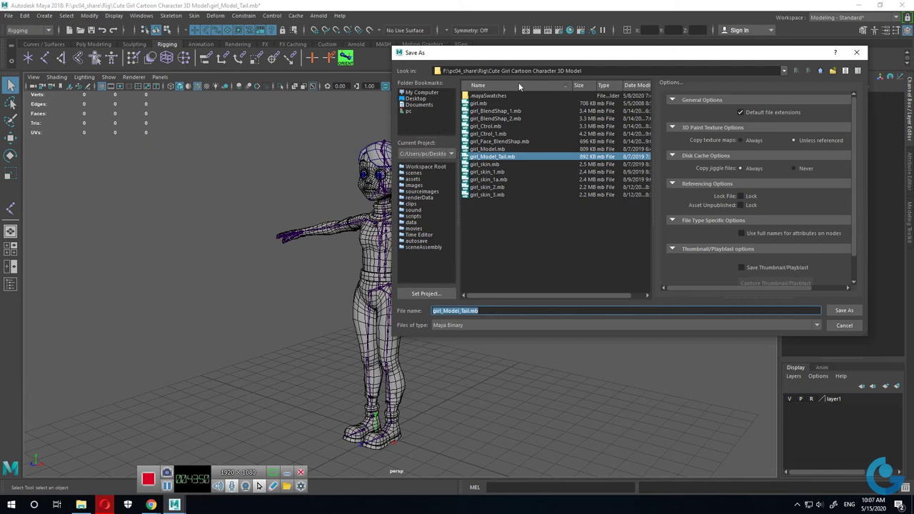
# Step: Rename girl_Model_Tail.mb to girl_Xuong.mb in the Save As dialog and save
pyautogui.click(498, 310)
pyautogui.moveTo(444, 310); pyautogui.dragTo(462, 311)
pyautogui.write('Xuong')
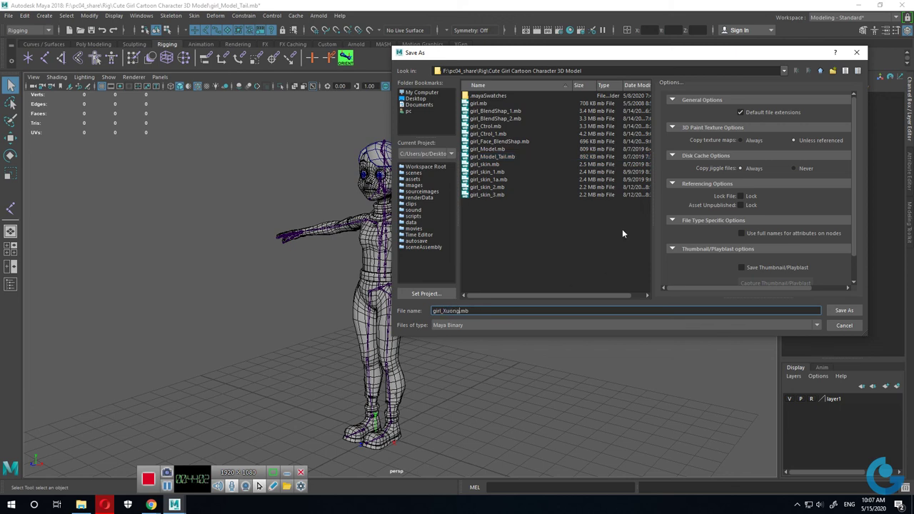
pyautogui.click(845, 311)
pyautogui.moveTo(445, 350)
pyautogui.keyDown('alt'); pyautogui.mouseDown()
pyautogui.moveTo(353, 356)
pyautogui.moveTo(427, 329)
pyautogui.moveTo(411, 380)
pyautogui.moveTo(457, 348)
pyautogui.moveTo(464, 361)
pyautogui.mouseUp(); pyautogui.keyUp('alt')
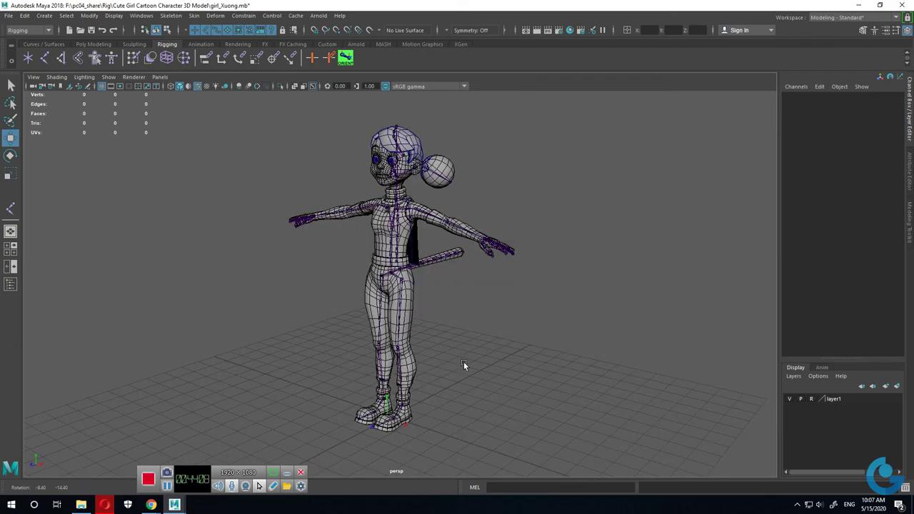